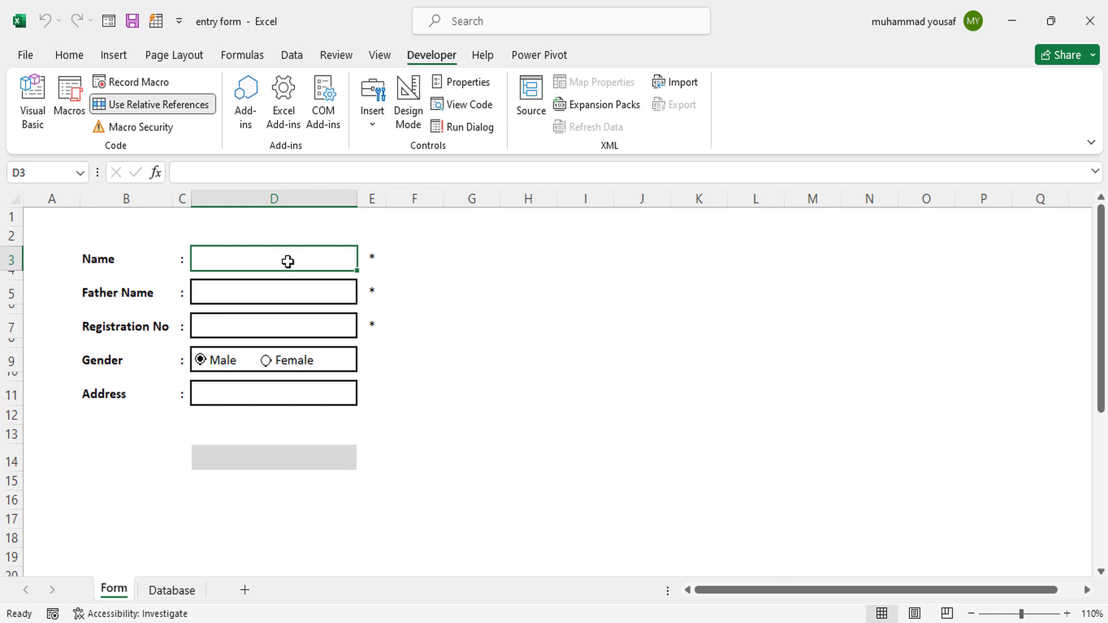
# - Enter the student's name, the father's name and the registration number in the form
pyautogui.write('Zarmi')
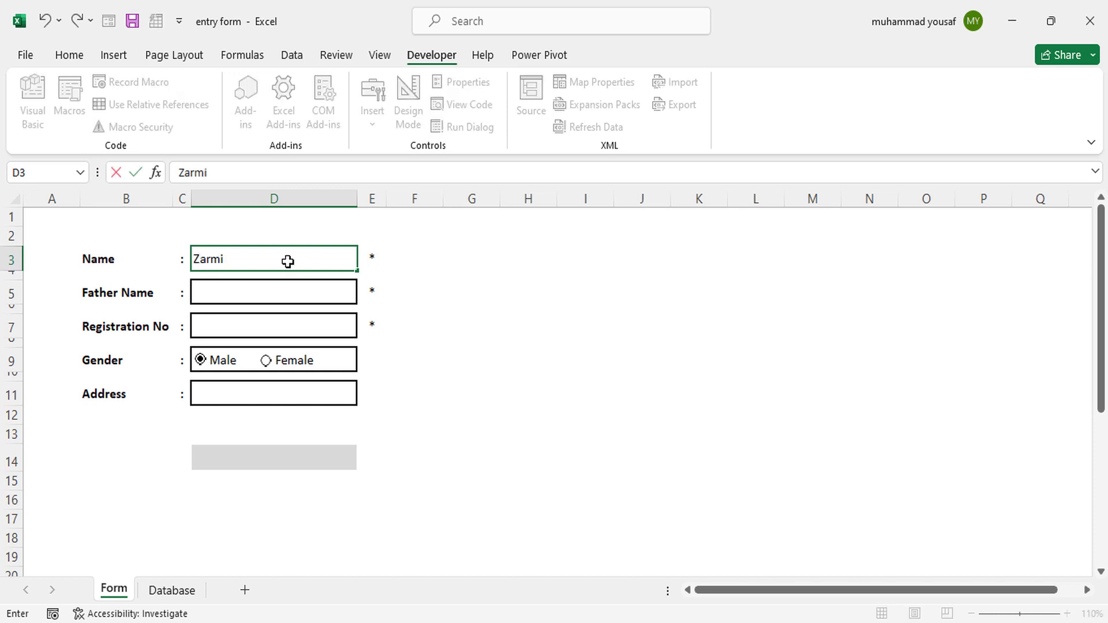
pyautogui.write('na')
pyautogui.press('Return')
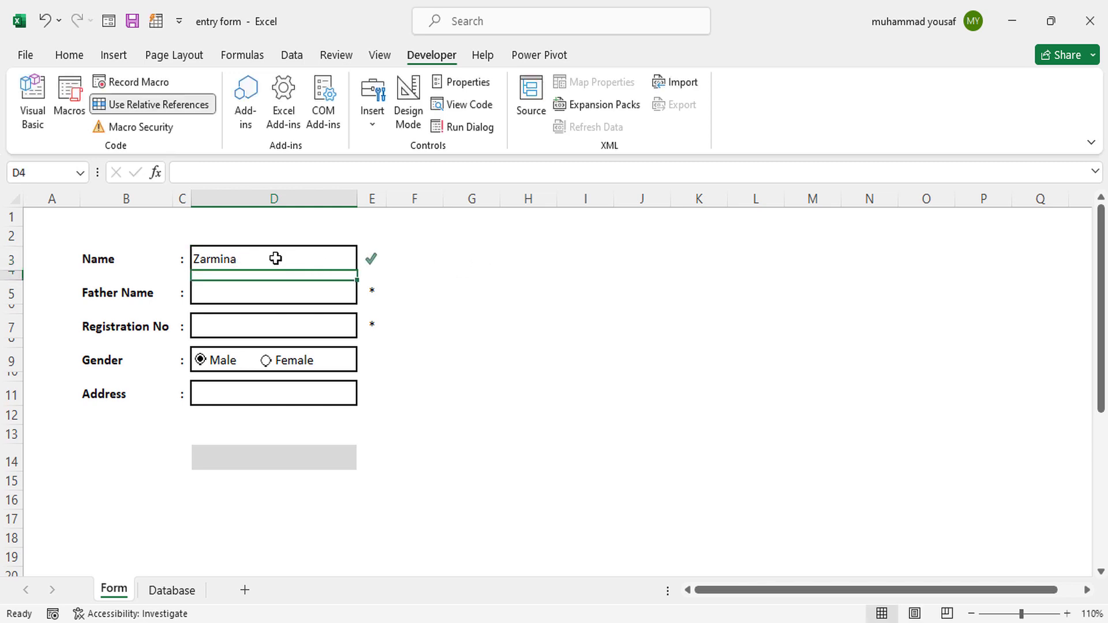
pyautogui.click(298, 300)
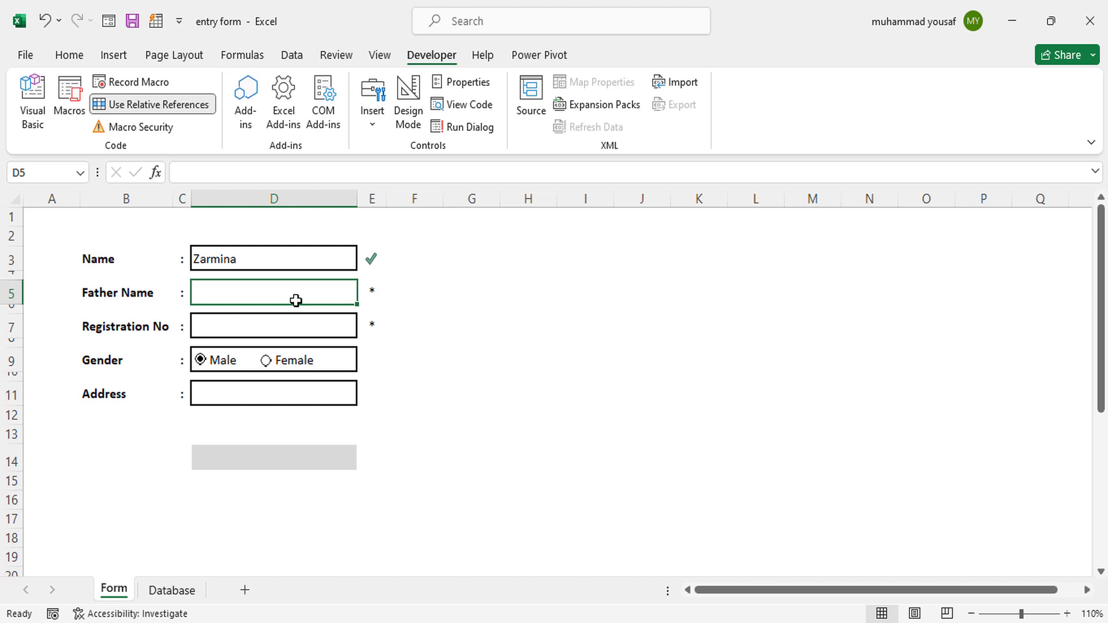
pyautogui.write('Jamil')
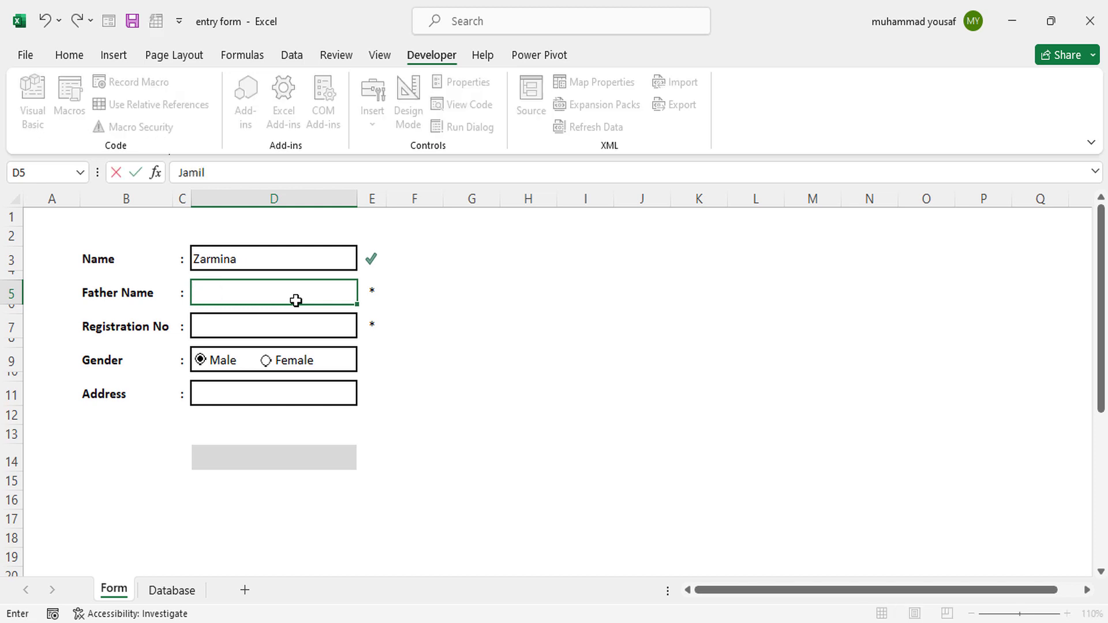
pyautogui.press('Return')
pyautogui.press('Down')
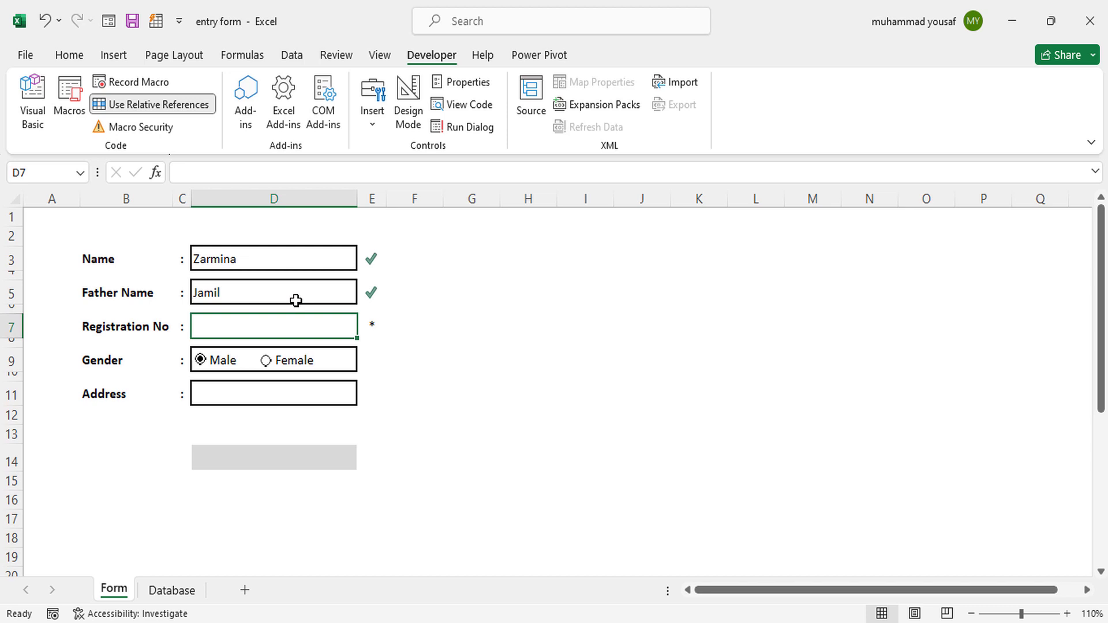
pyautogui.write('112009')
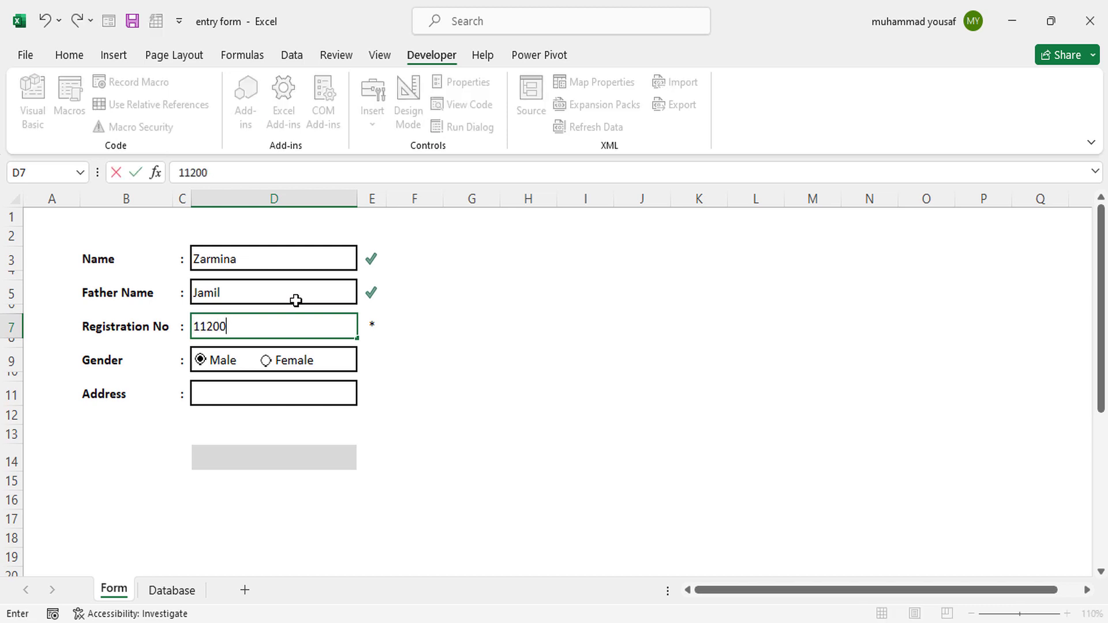
# - Choose Female as the gender and type the student's address in the Address field
pyautogui.click(266, 362)
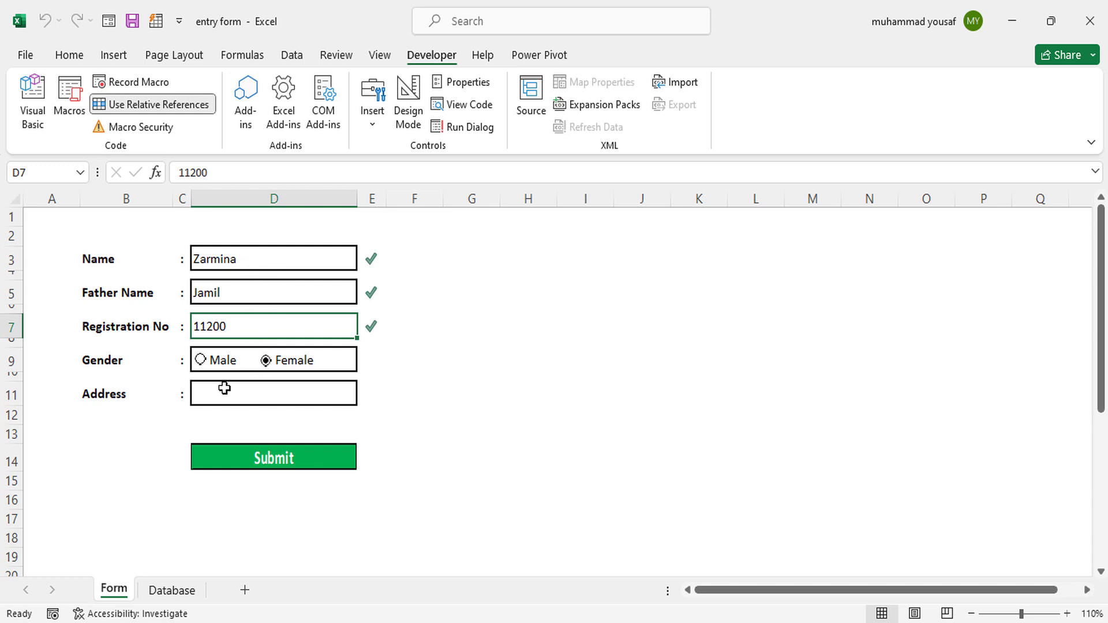
pyautogui.click(250, 401)
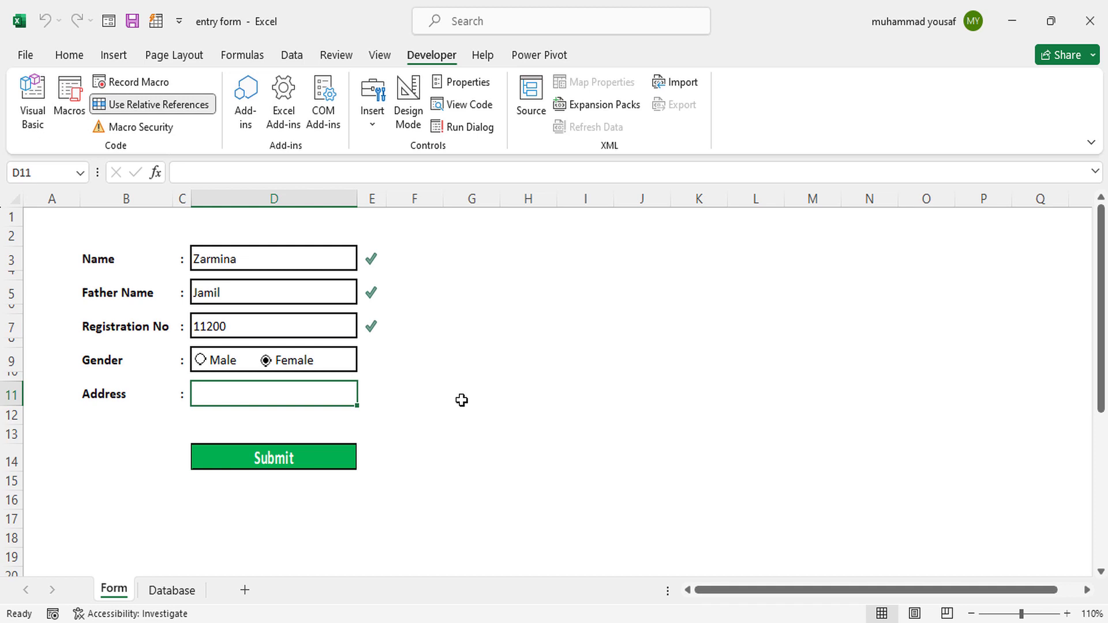
pyautogui.write('jamal meena main road')
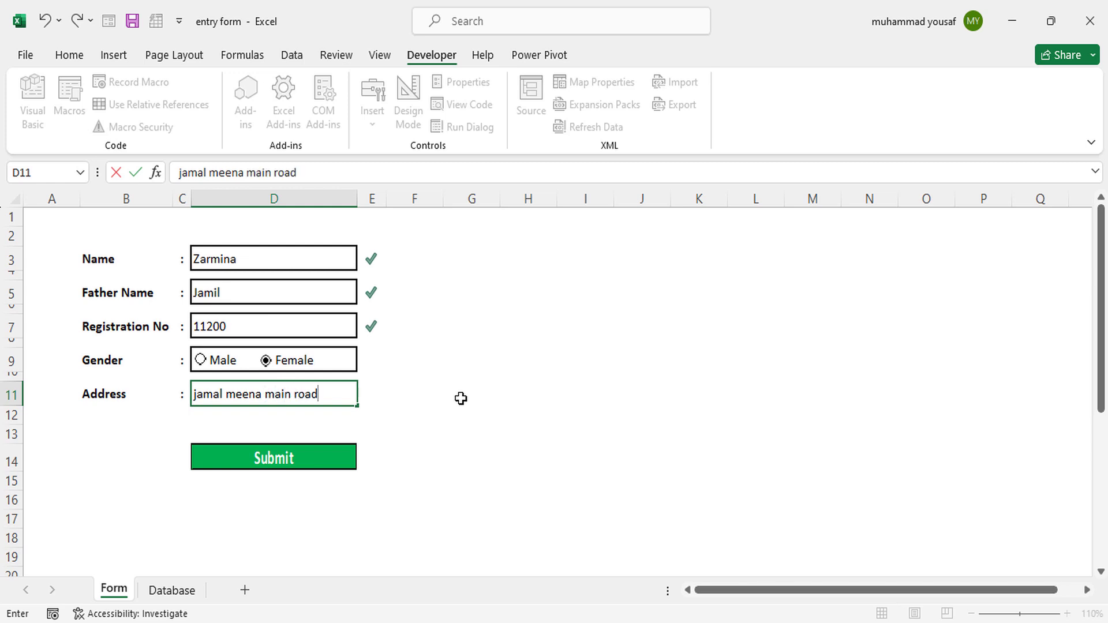
# - Submit the form and confirm the record appears as row 7 on the Database sheet
pyautogui.click(164, 589)
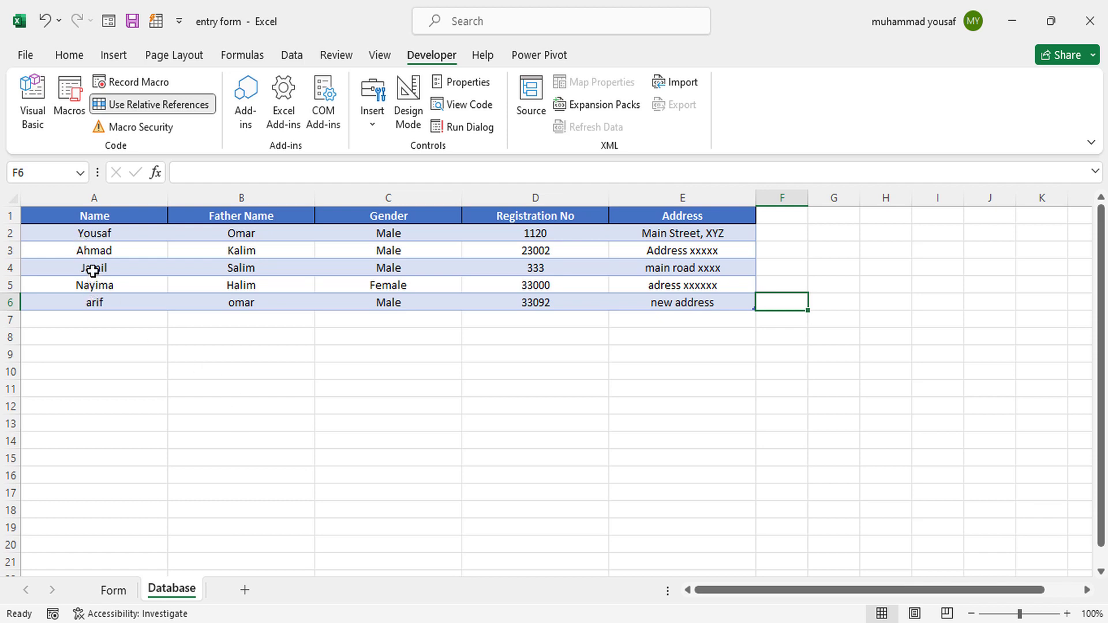
pyautogui.click(113, 590)
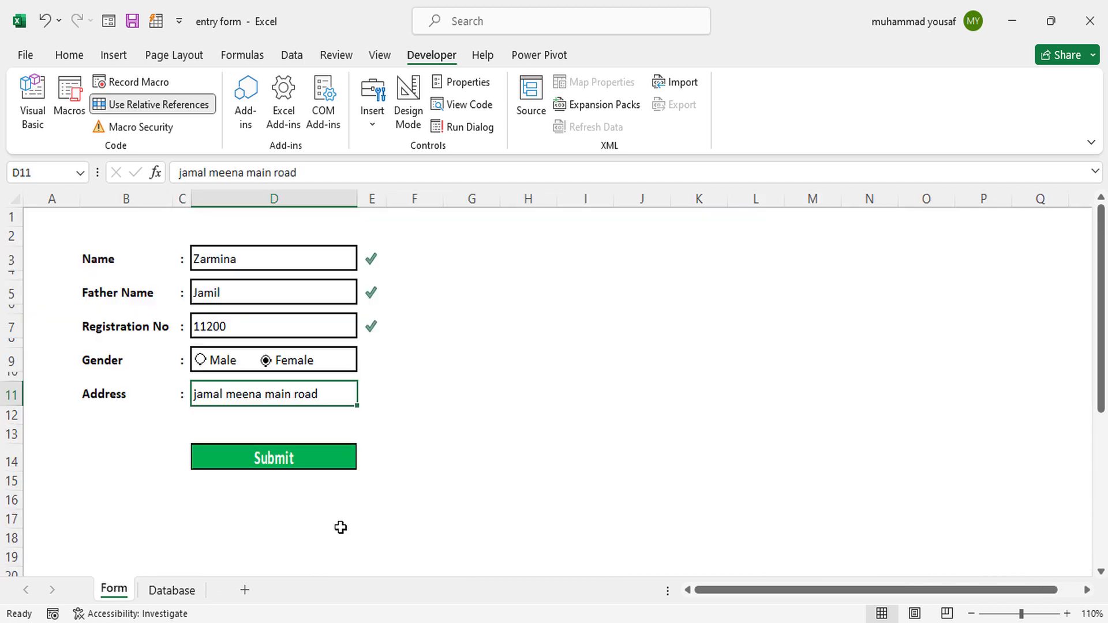
pyautogui.click(259, 459)
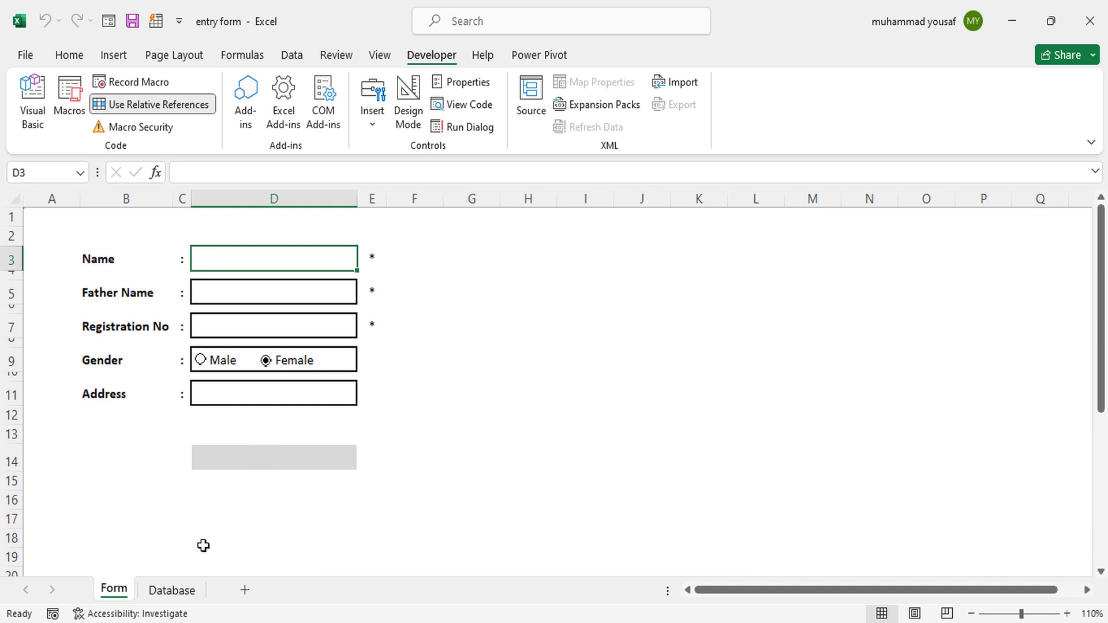
pyautogui.click(181, 589)
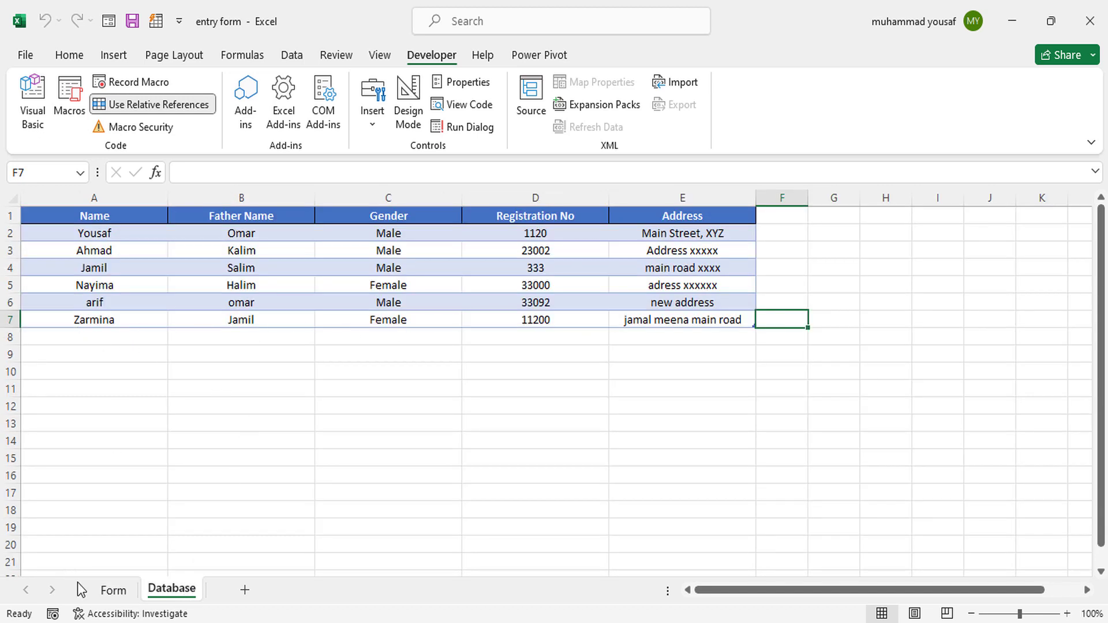
pyautogui.click(104, 594)
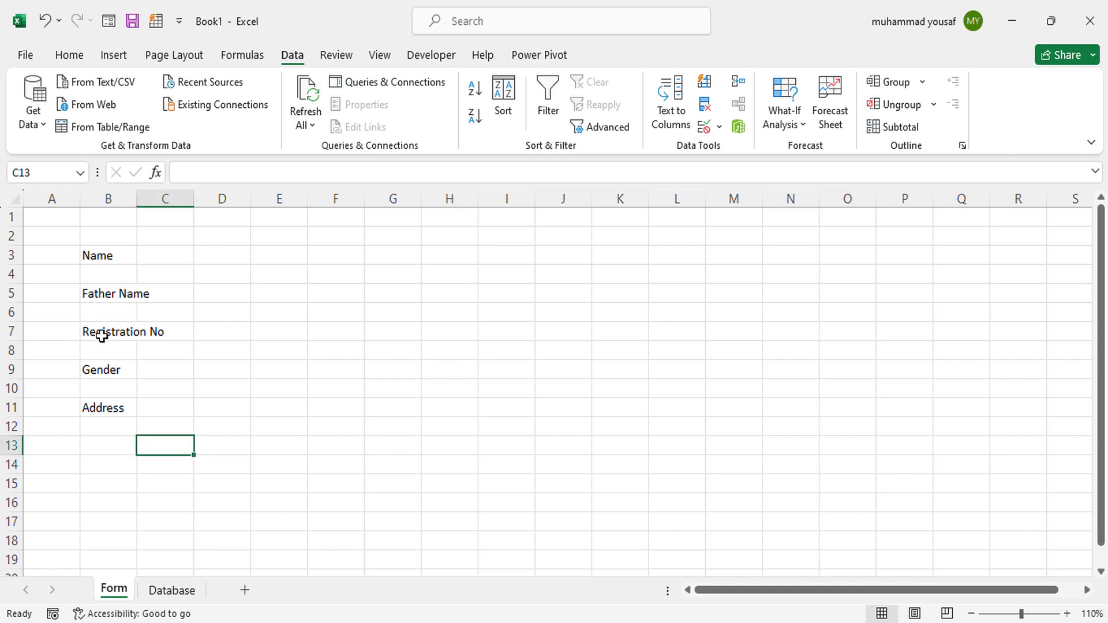
pyautogui.moveTo(107, 257); pyautogui.dragTo(120, 430)
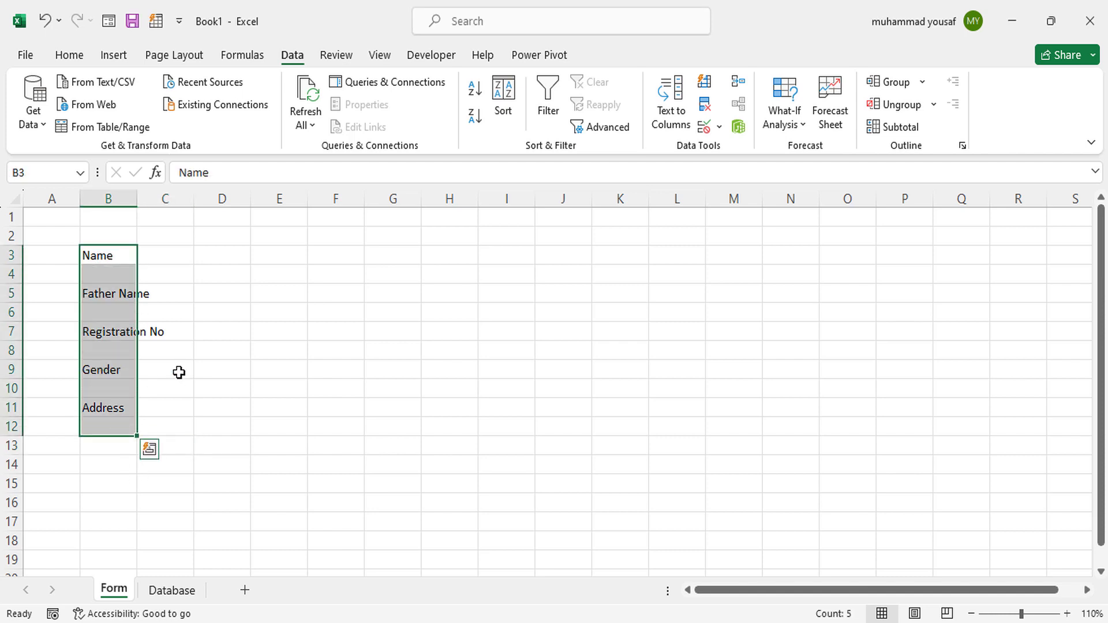
pyautogui.click(176, 369)
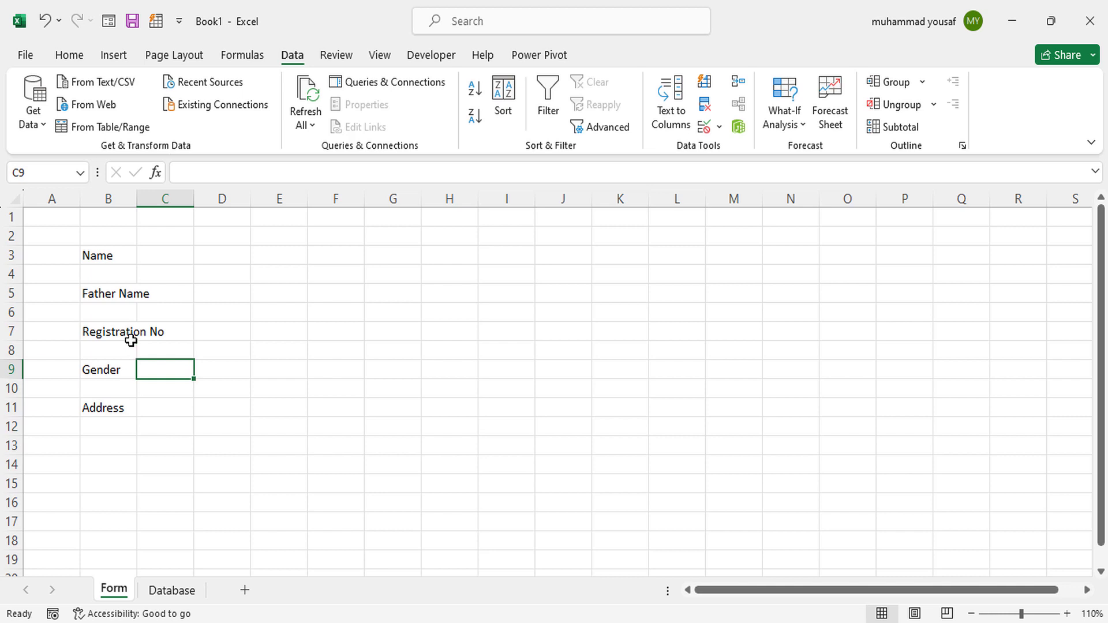
pyautogui.click(109, 375)
pyautogui.click(112, 411)
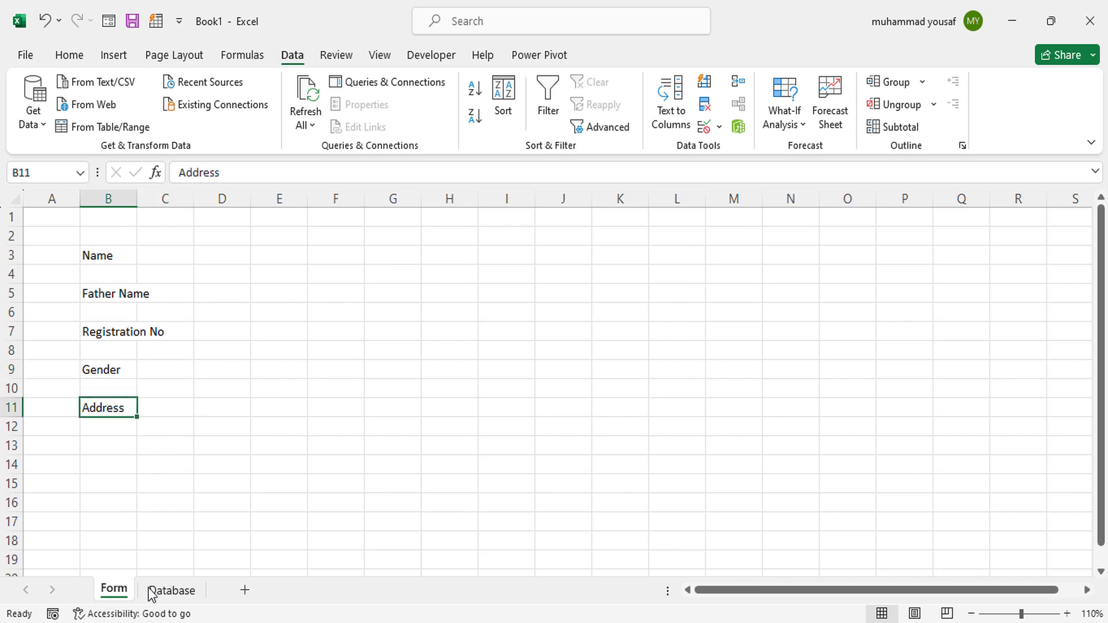
pyautogui.click(175, 599)
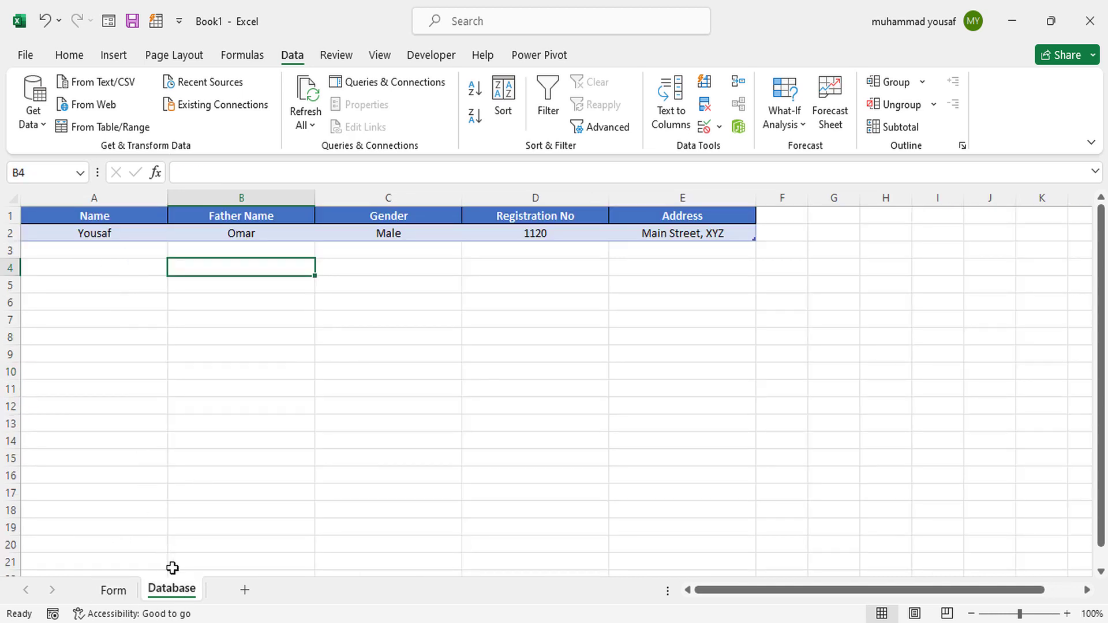
pyautogui.click(115, 218)
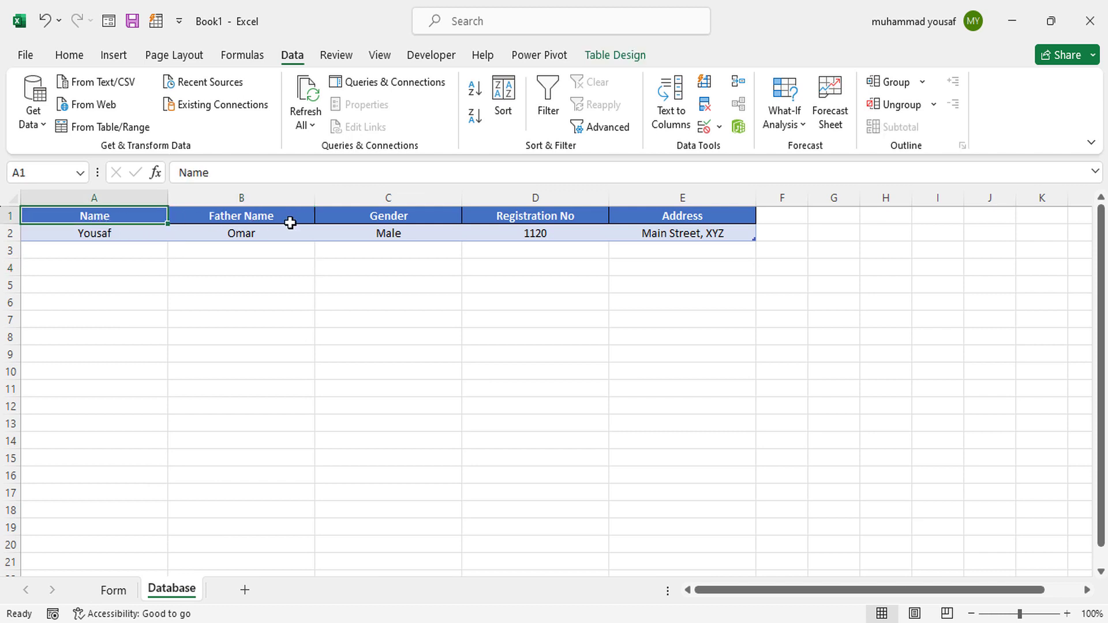
pyautogui.click(692, 216)
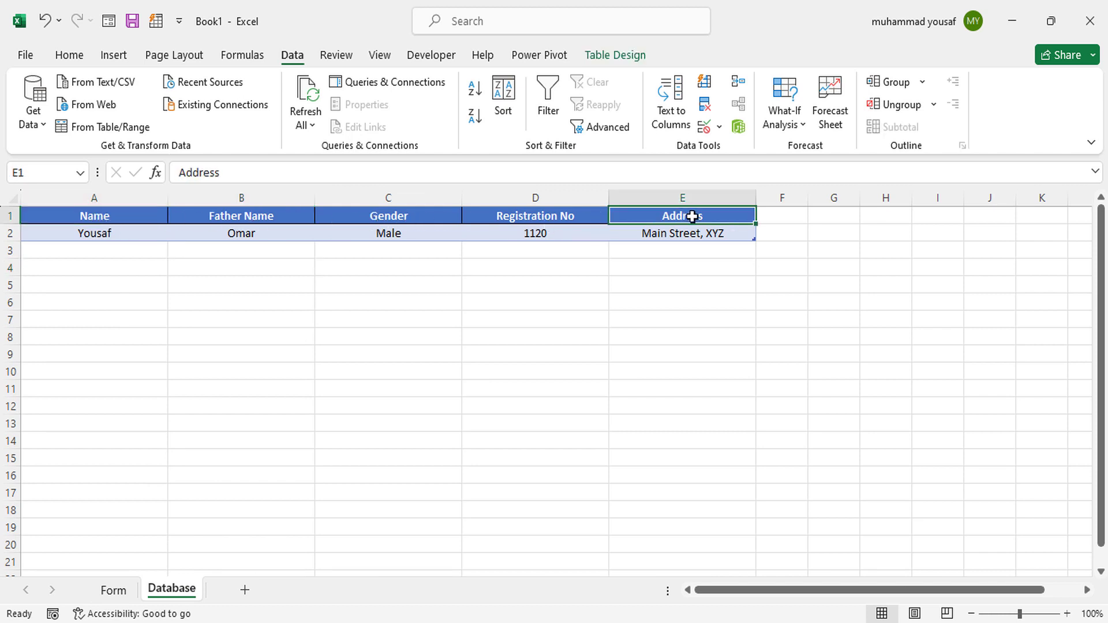
pyautogui.keyDown('shift'); pyautogui.click(122, 237); pyautogui.keyUp('shift')
pyautogui.moveTo(124, 242); pyautogui.dragTo(202, 230)
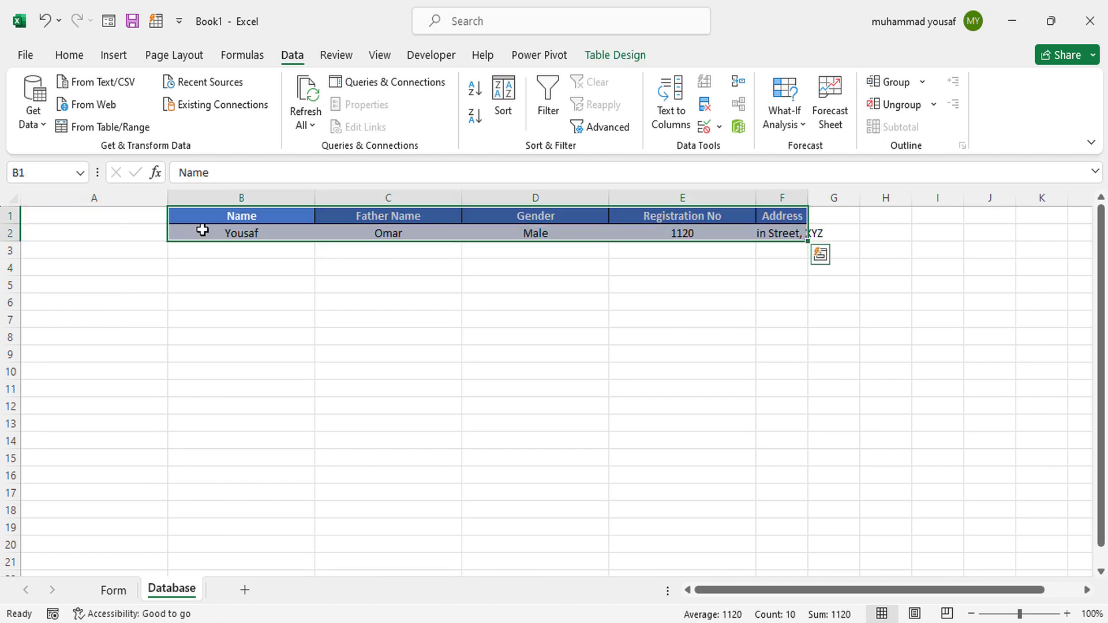
pyautogui.hotkey('ctrl', 'z')
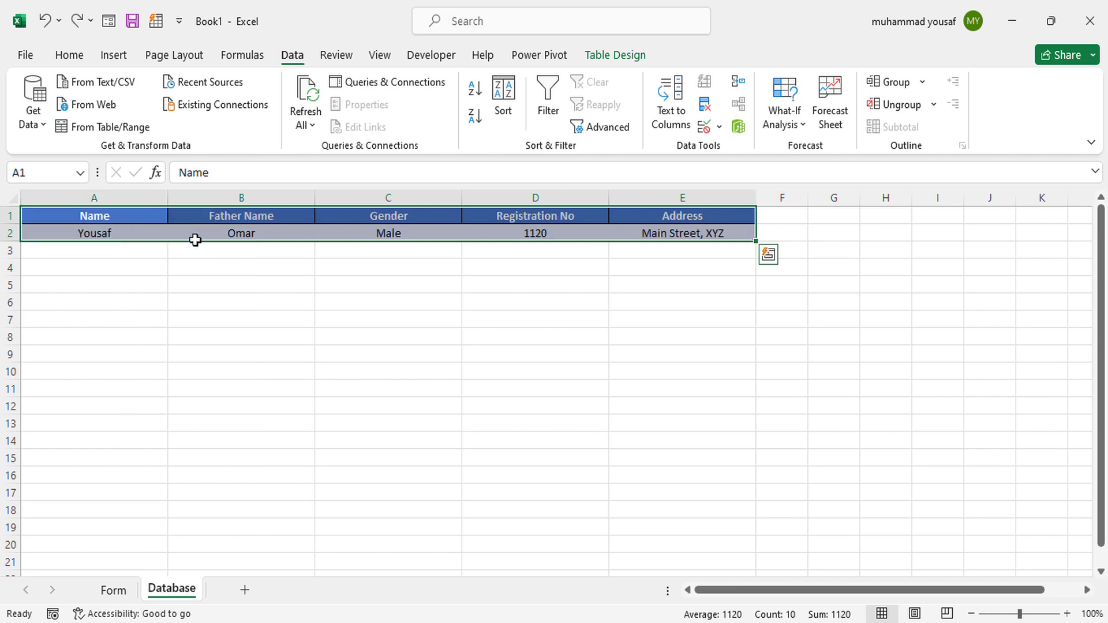
pyautogui.click(273, 253)
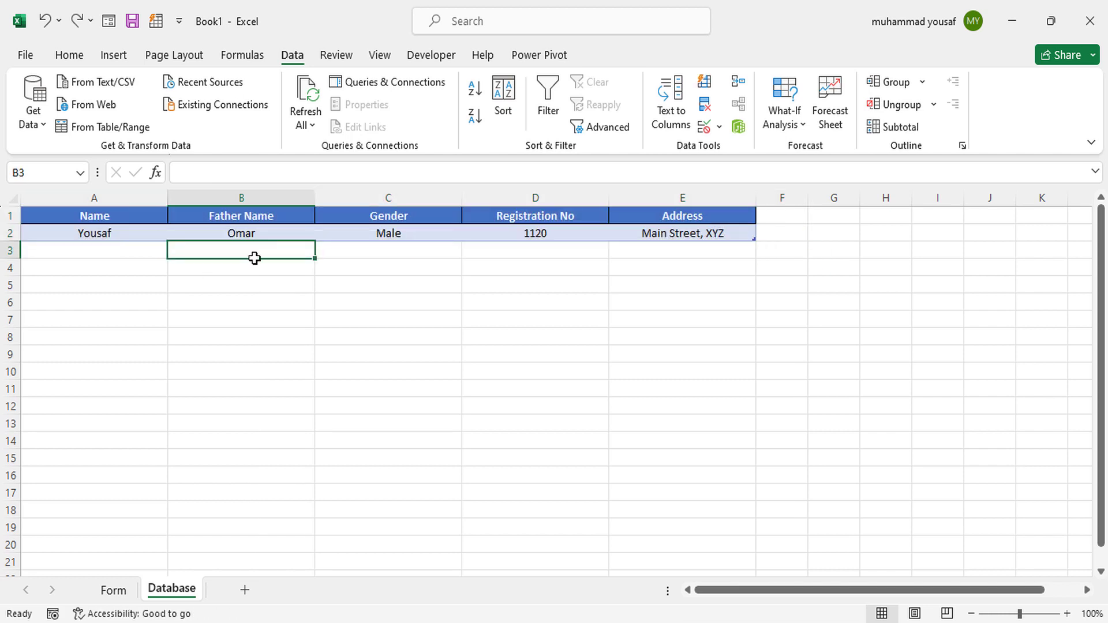
pyautogui.click(112, 590)
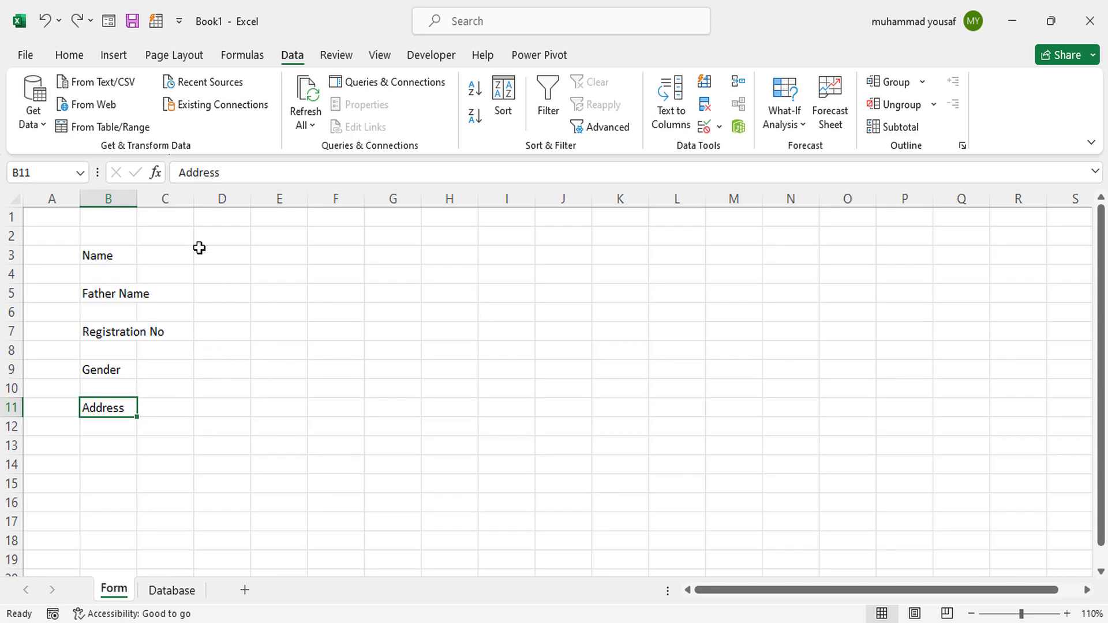
# - Increase the height of label rows 3, 5, 7, 9 and 11 together
pyautogui.click(12, 254)
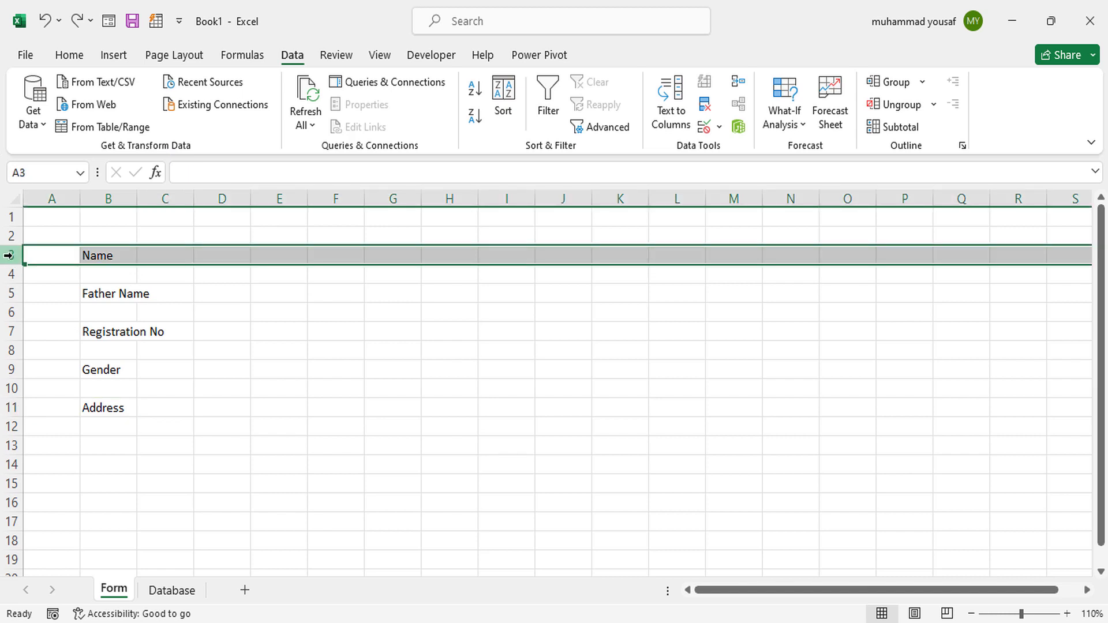
pyautogui.keyDown('ctrl'); pyautogui.click(10, 292); pyautogui.keyUp('ctrl')
pyautogui.keyDown('ctrl'); pyautogui.click(11, 331); pyautogui.keyUp('ctrl')
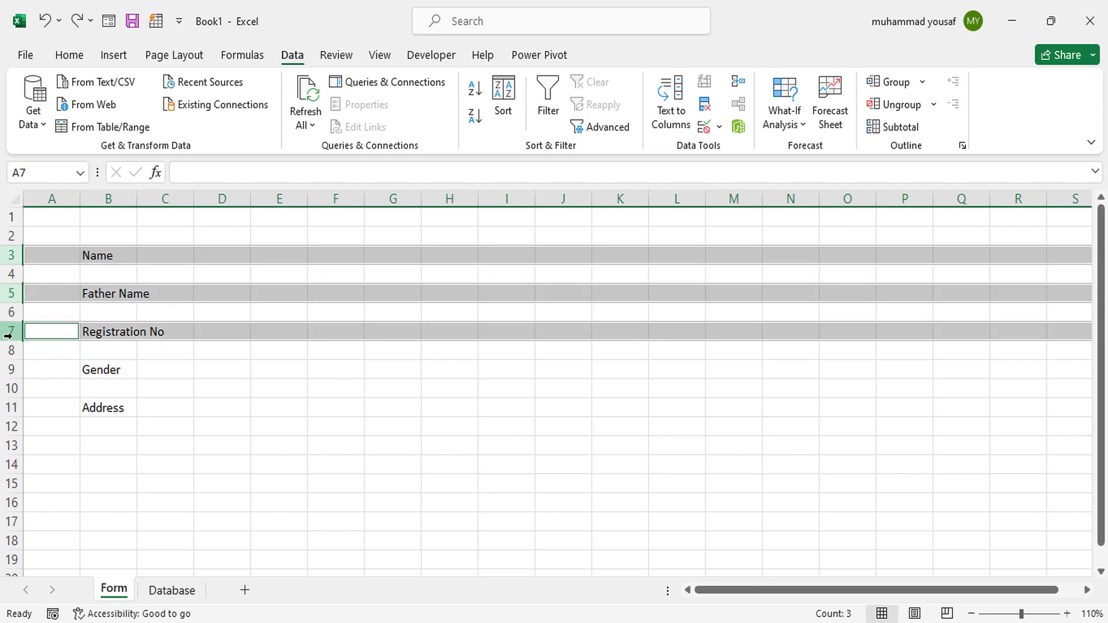
pyautogui.keyDown('ctrl'); pyautogui.click(14, 370); pyautogui.keyUp('ctrl')
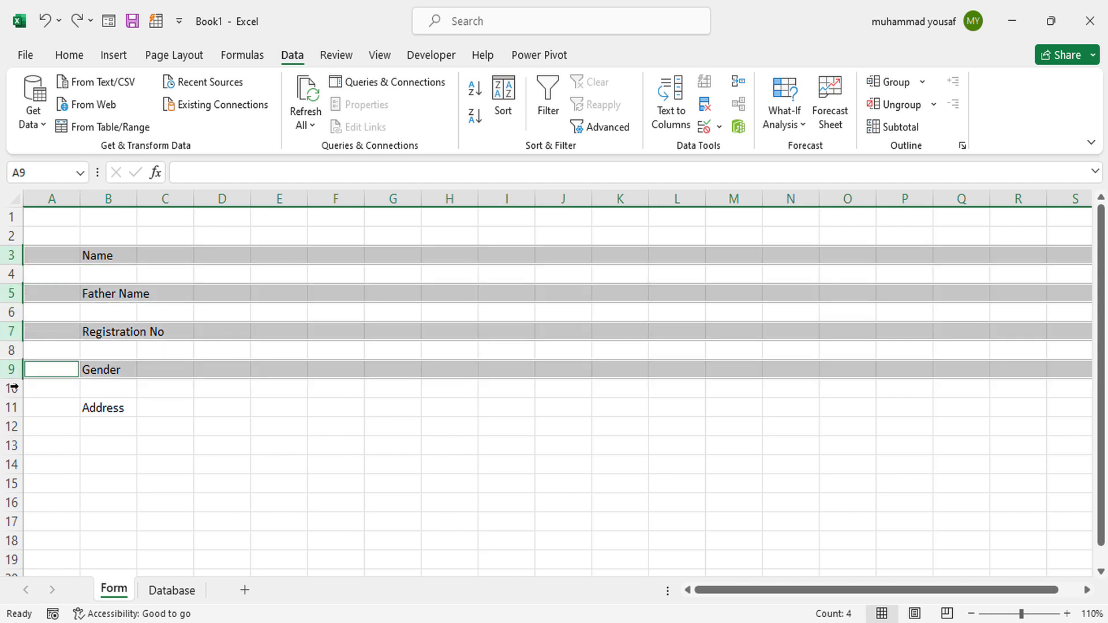
pyautogui.keyDown('ctrl'); pyautogui.click(17, 408); pyautogui.keyUp('ctrl')
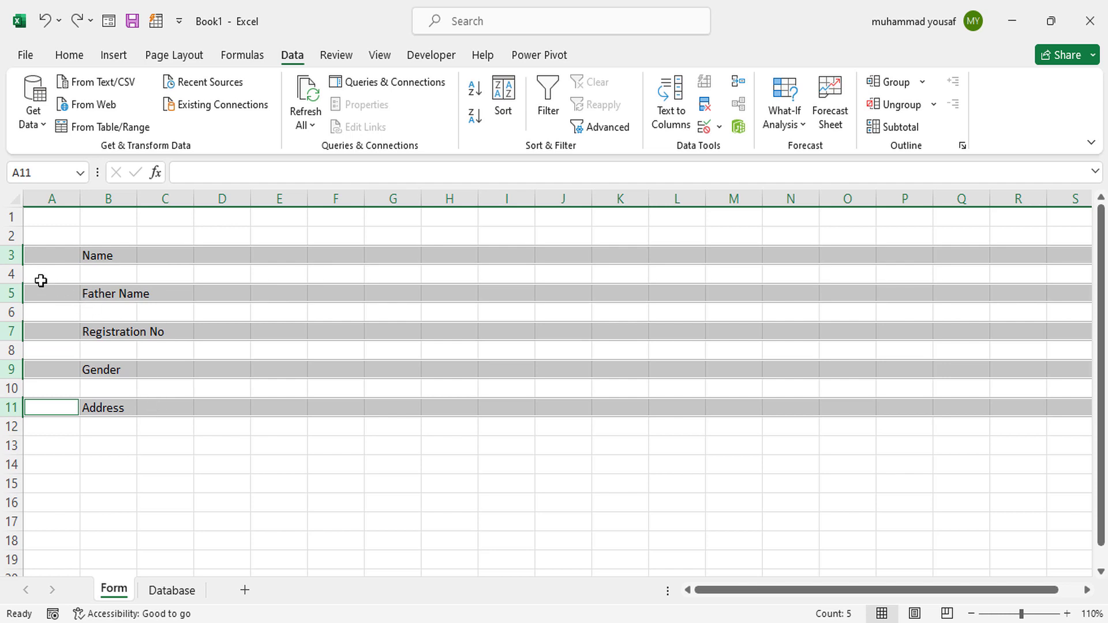
pyautogui.moveTo(13, 263); pyautogui.dragTo(13, 266)
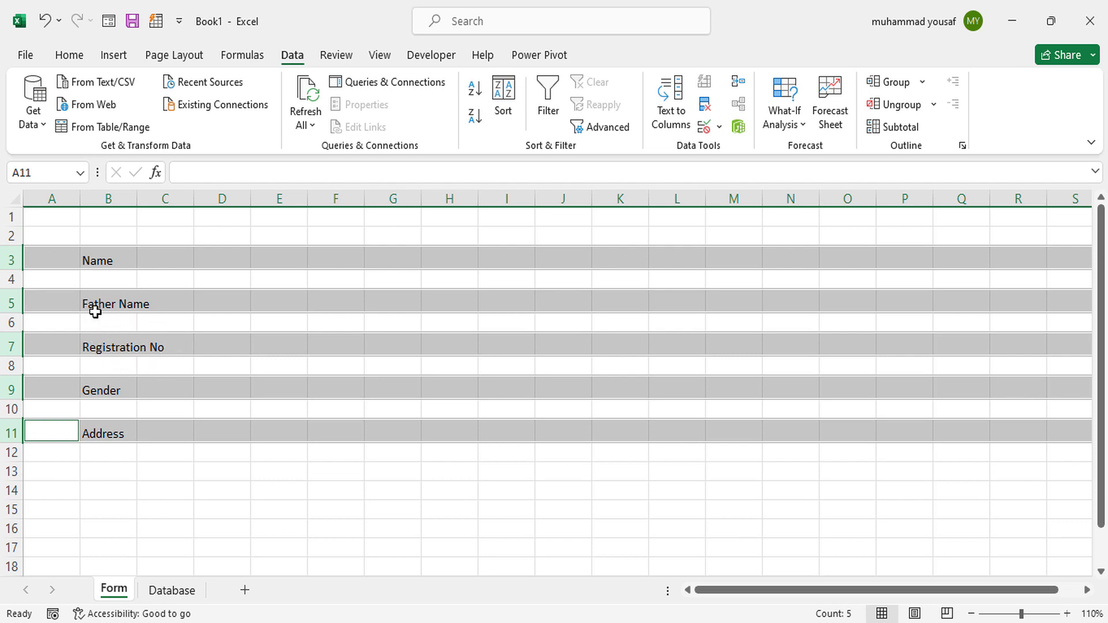
# - Try centring the labels, then return them to left alignment
pyautogui.click(58, 57)
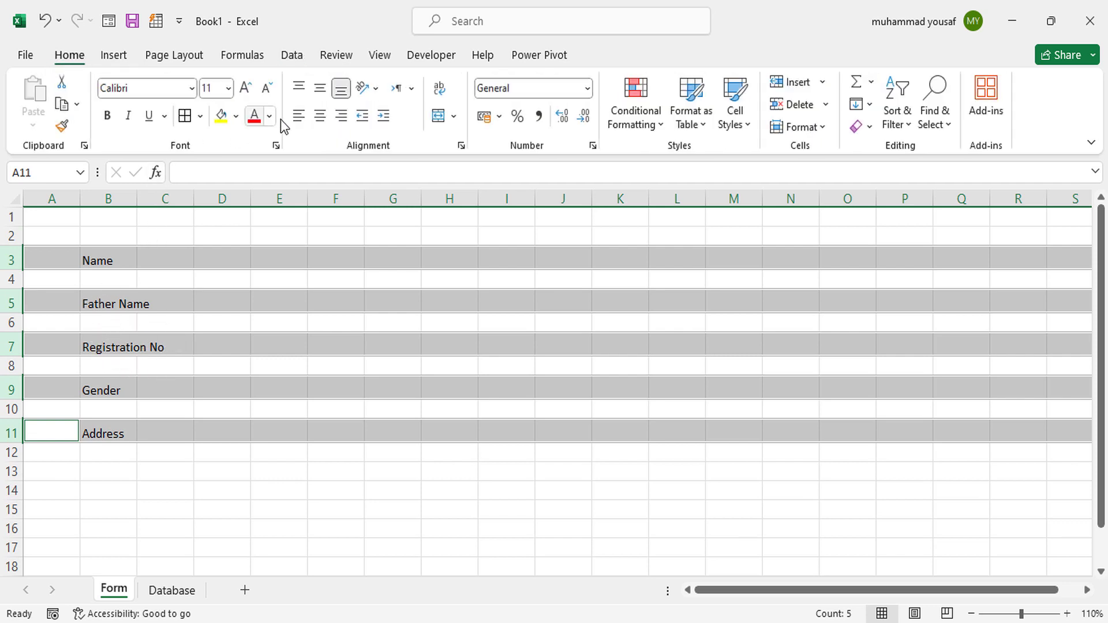
pyautogui.click(316, 115)
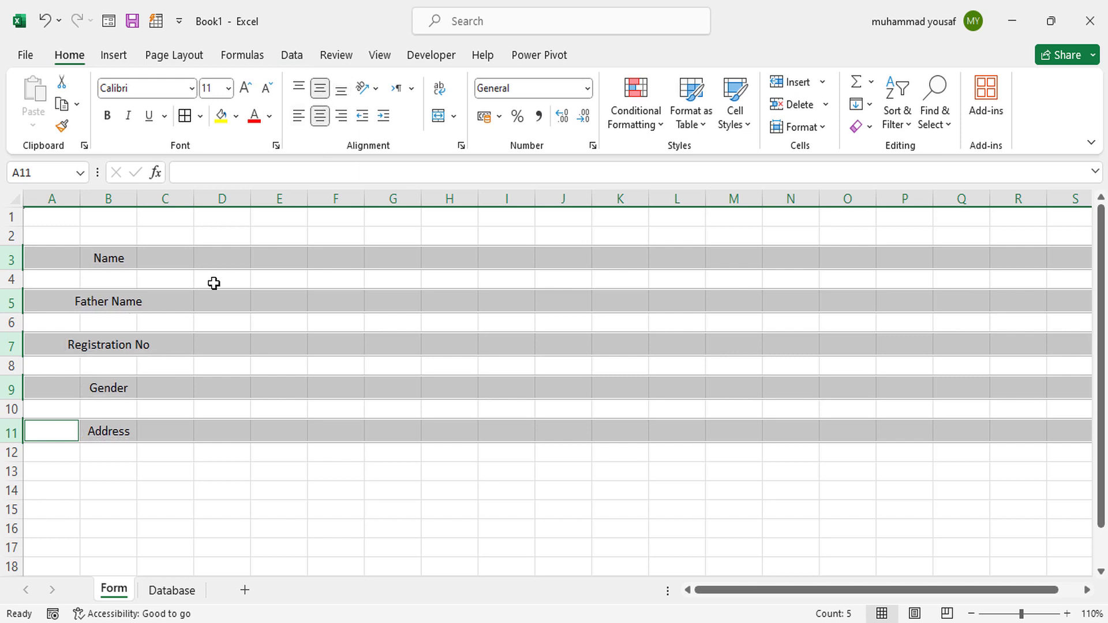
pyautogui.click(299, 116)
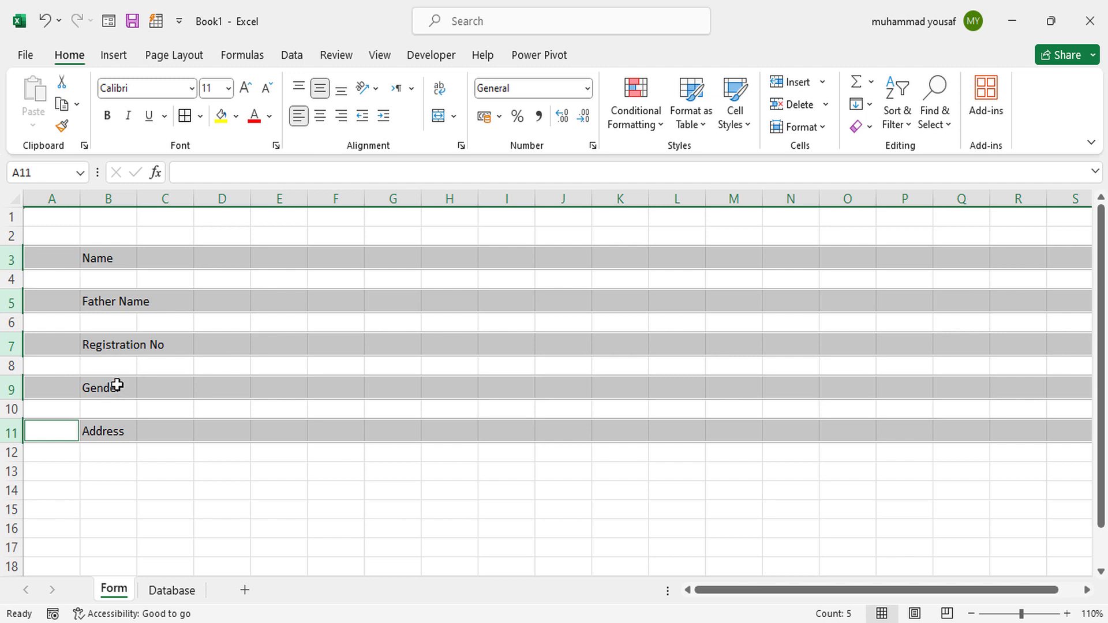
pyautogui.click(118, 364)
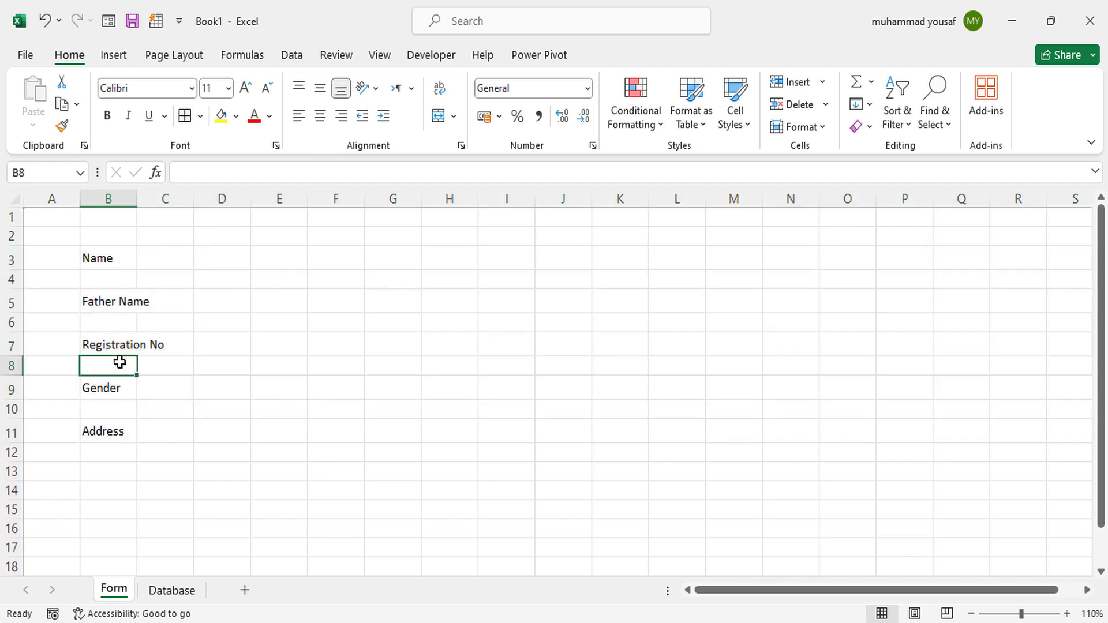
# - Shrink blank rows 4, 6, 8 and 10 into thin strips
pyautogui.click(11, 279)
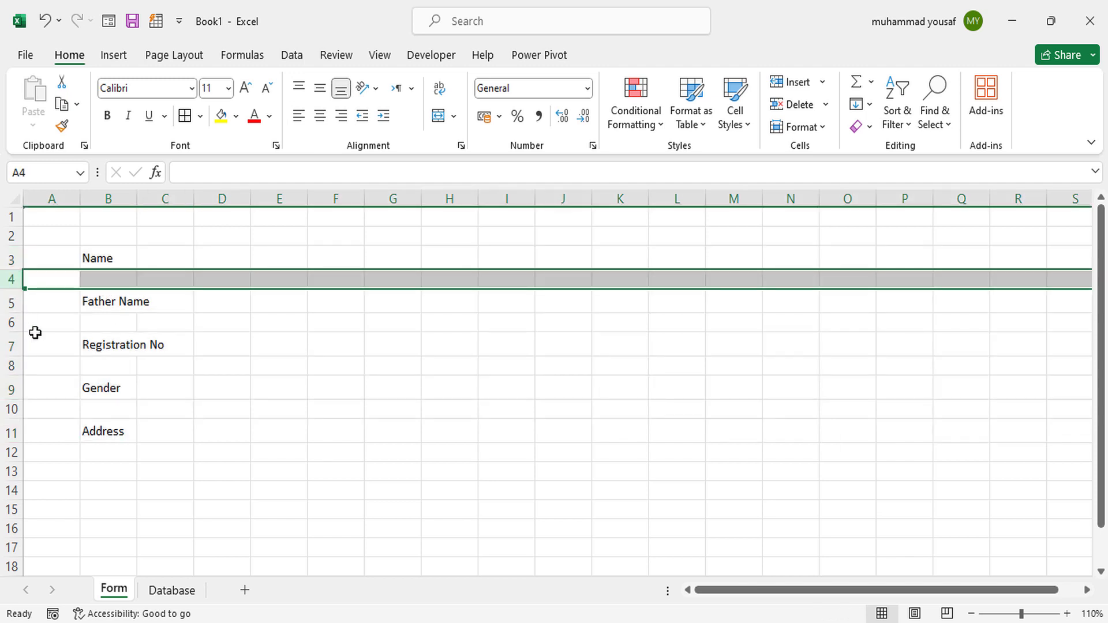
pyautogui.keyDown('ctrl'); pyautogui.click(11, 322); pyautogui.keyUp('ctrl')
pyautogui.keyDown('ctrl'); pyautogui.click(8, 366); pyautogui.keyUp('ctrl')
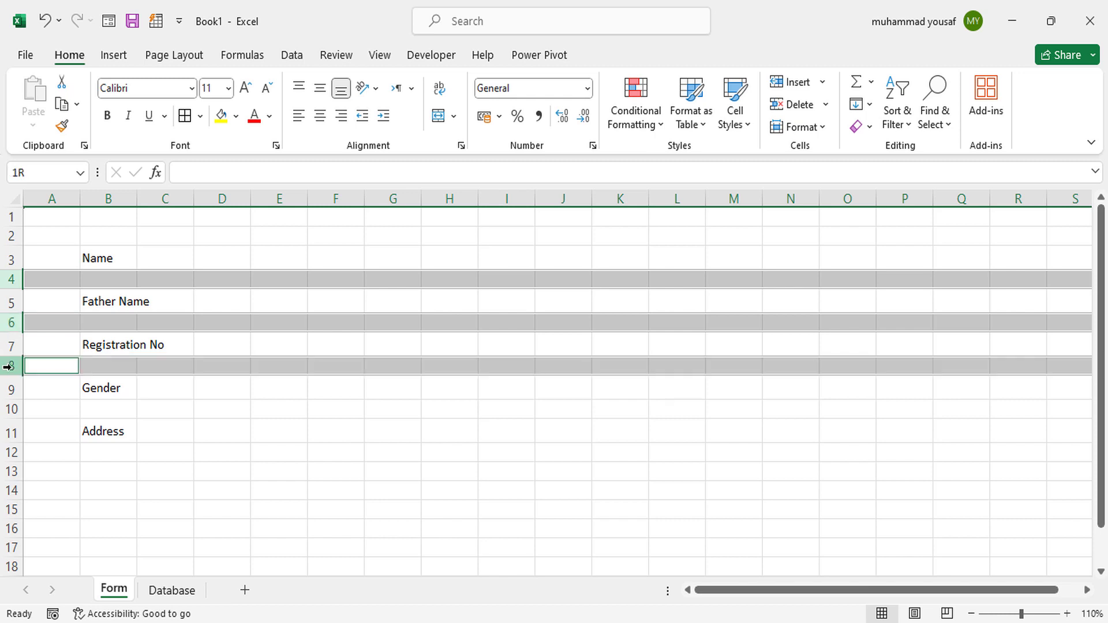
pyautogui.keyDown('ctrl'); pyautogui.click(11, 409); pyautogui.keyUp('ctrl')
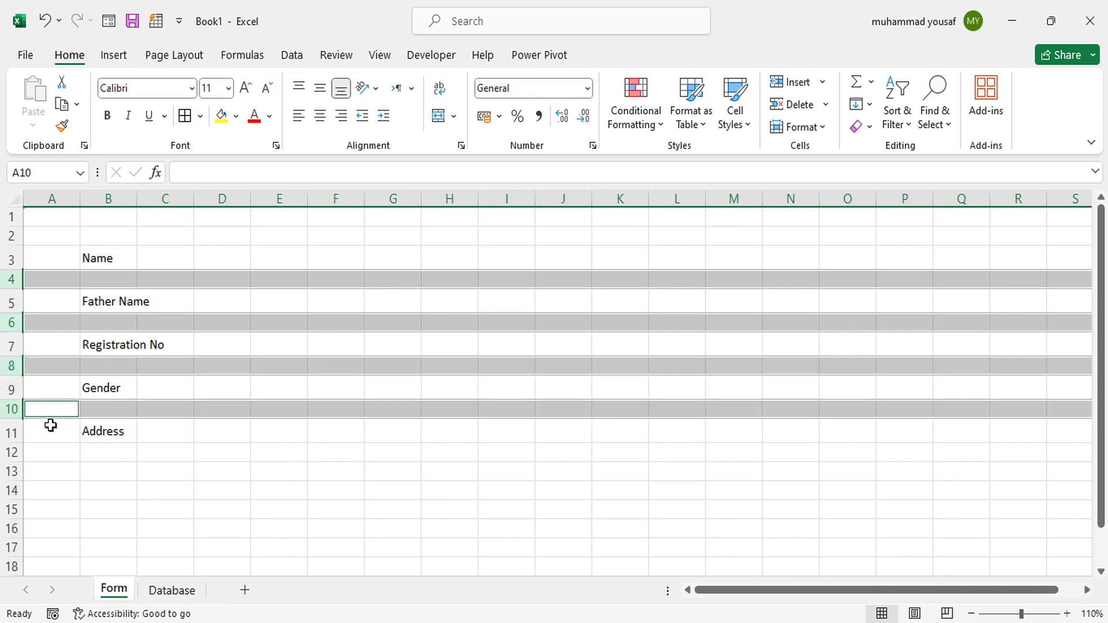
pyautogui.moveTo(15, 417); pyautogui.dragTo(16, 407)
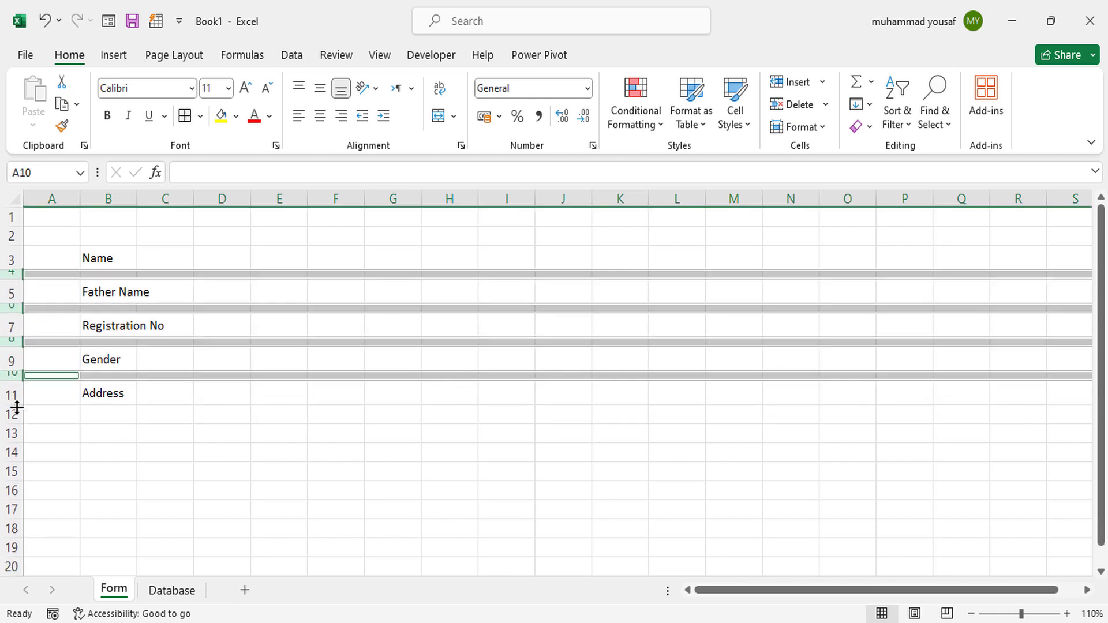
# - Widen column B so the labels fit, leaving column C narrow
pyautogui.click(162, 274)
pyautogui.click(184, 263)
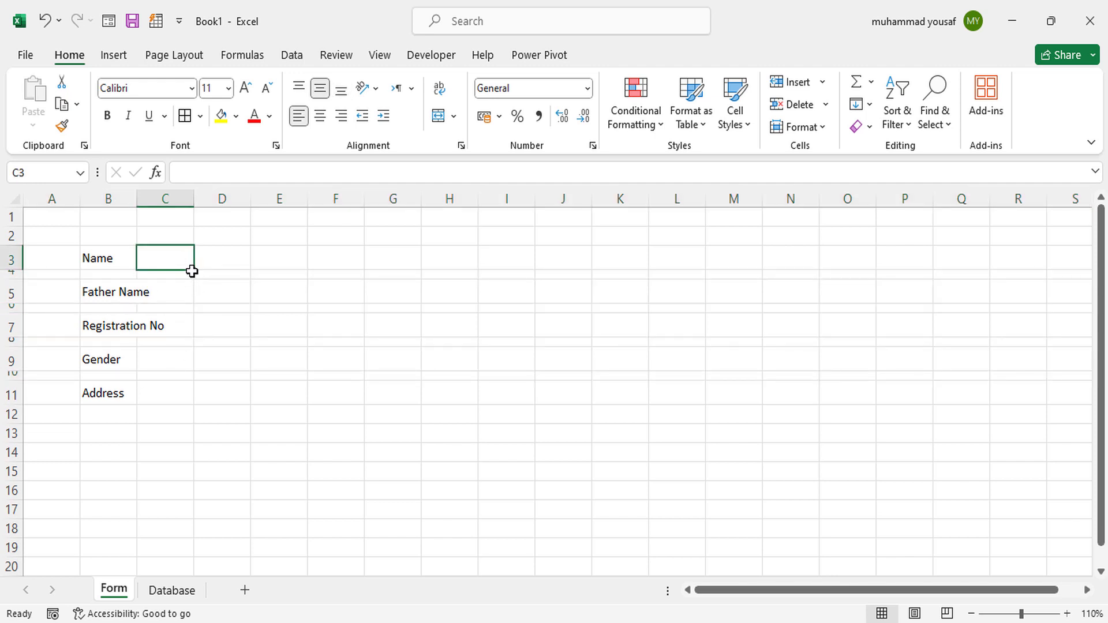
pyautogui.moveTo(138, 200); pyautogui.dragTo(191, 198)
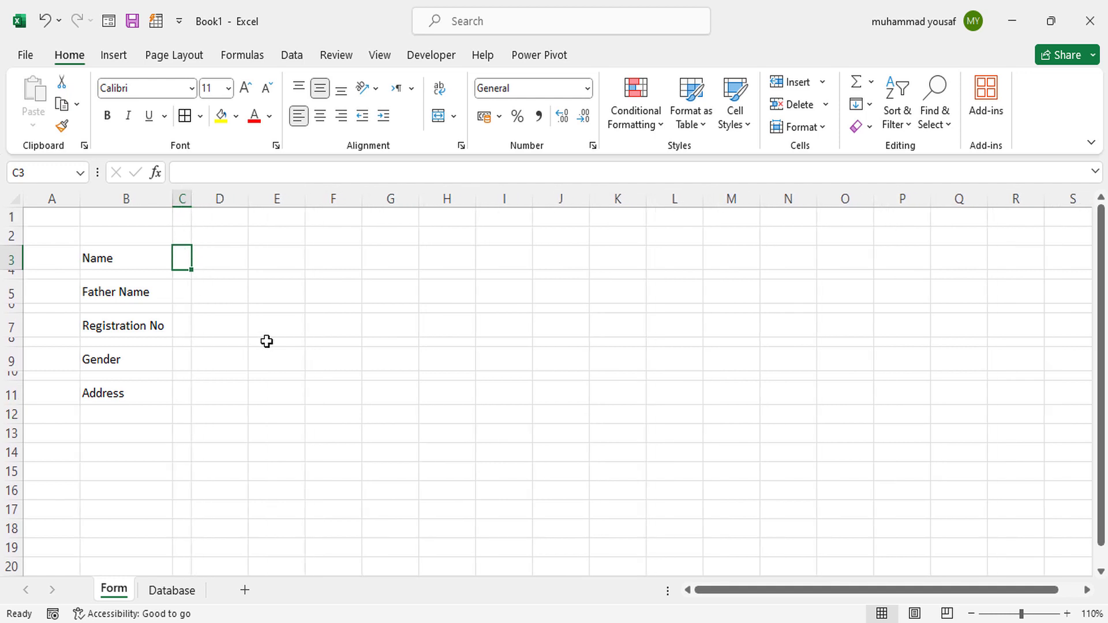
# - Enter a colon in C3 and copy it into C5, C7, C9 and C11, then select labels B3:B11
pyautogui.write(':')
pyautogui.click(229, 261)
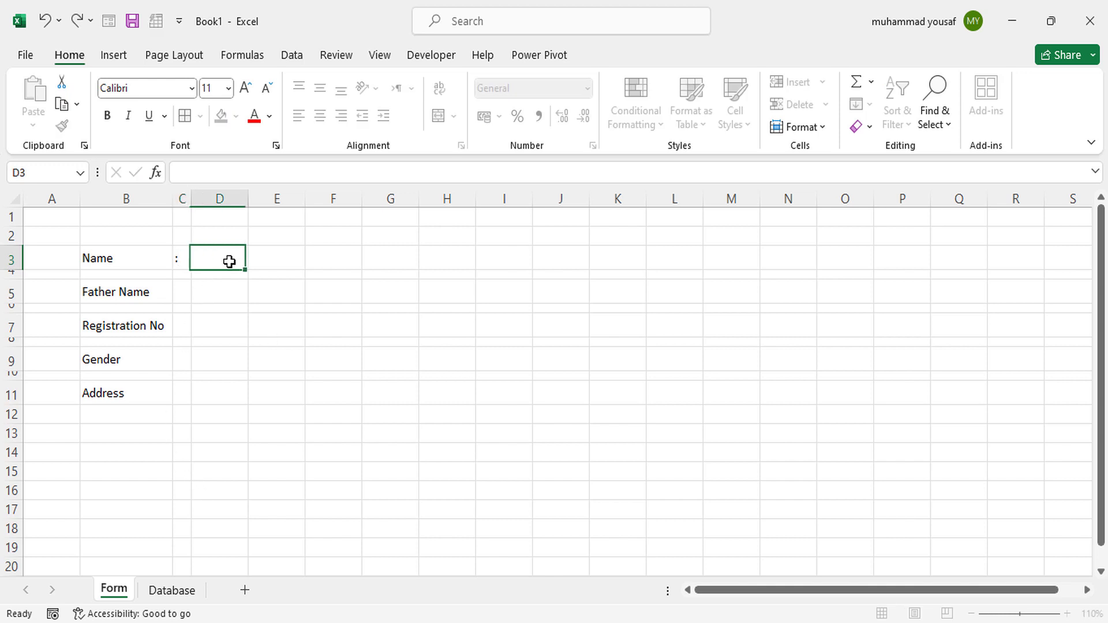
pyautogui.click(181, 256)
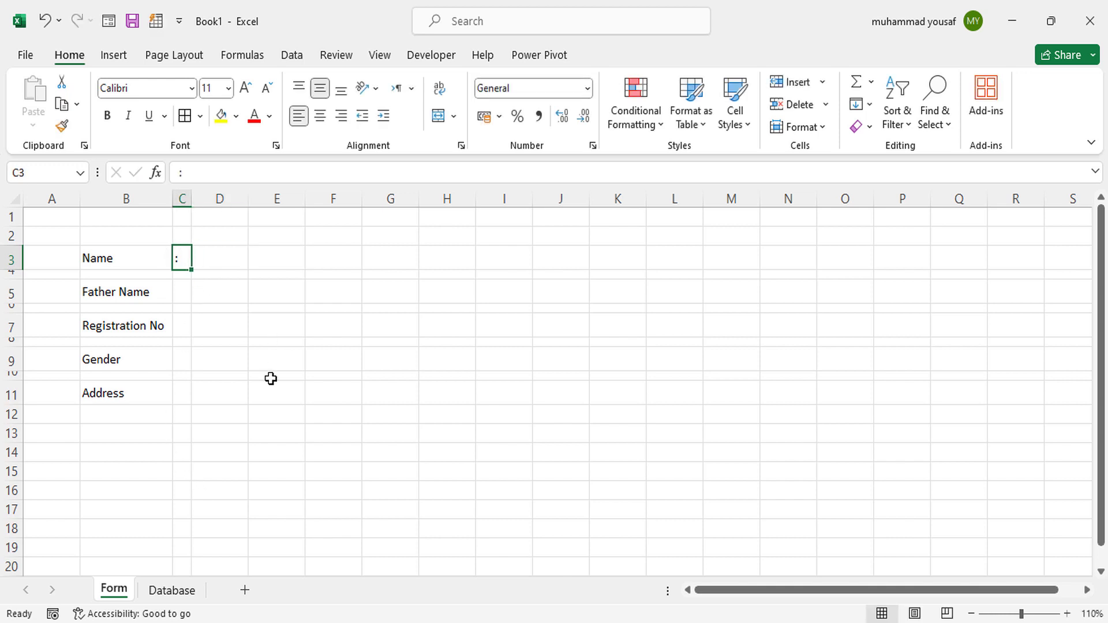
pyautogui.hotkey('ctrl', 'c')
pyautogui.click(181, 291)
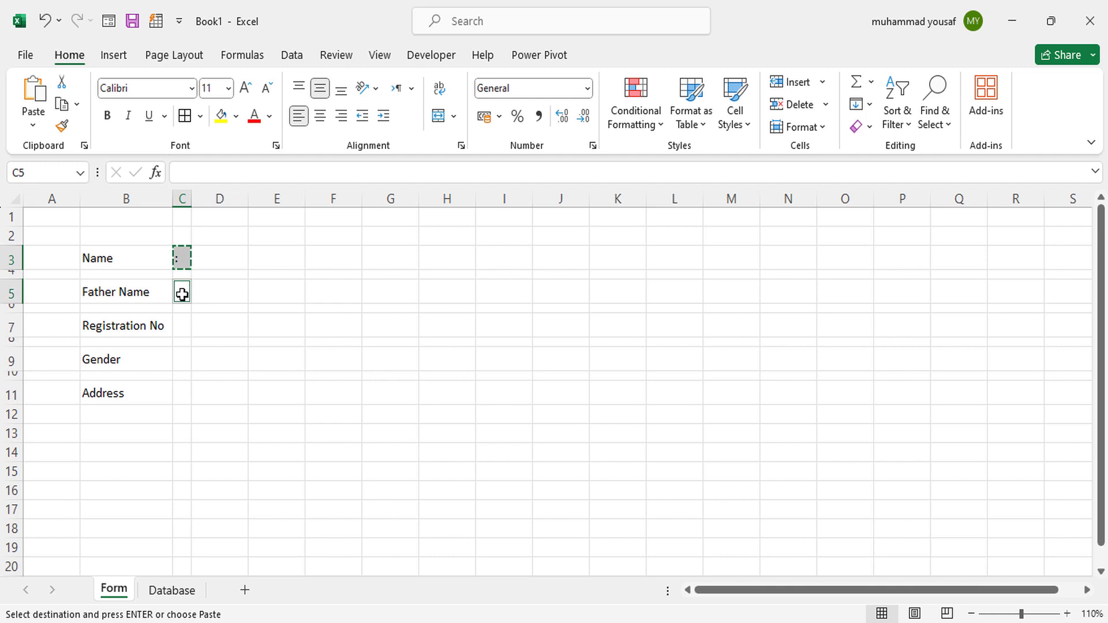
pyautogui.keyDown('ctrl'); pyautogui.click(183, 326); pyautogui.keyUp('ctrl')
pyautogui.keyDown('ctrl'); pyautogui.click(181, 358); pyautogui.keyUp('ctrl')
pyautogui.keyDown('ctrl'); pyautogui.click(182, 394); pyautogui.keyUp('ctrl')
pyautogui.hotkey('ctrl', 'v')
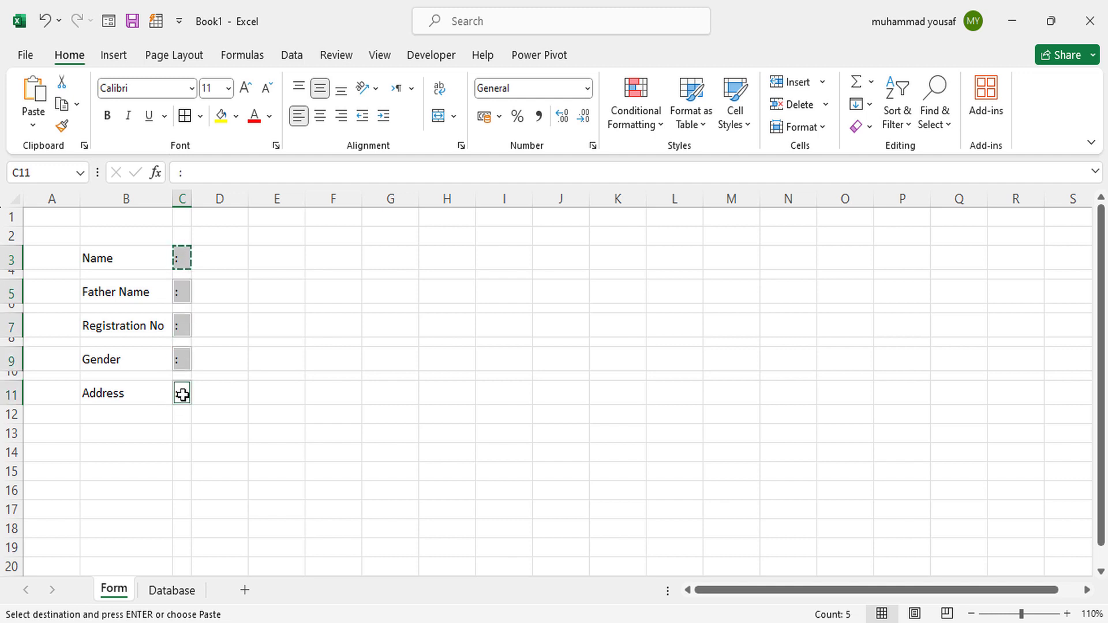
pyautogui.click(207, 292)
pyautogui.press('Escape')
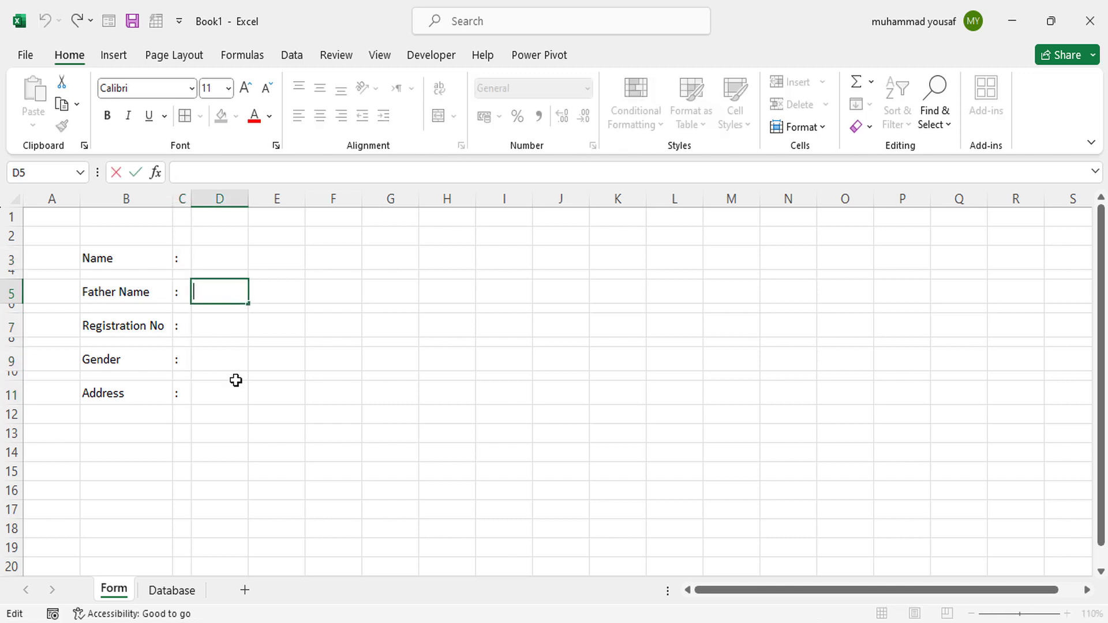
pyautogui.click(234, 376)
pyautogui.moveTo(141, 261); pyautogui.dragTo(115, 398)
# - Bold the labels in column B, then centre and bold the colons in C3:C11
pyautogui.click(107, 115)
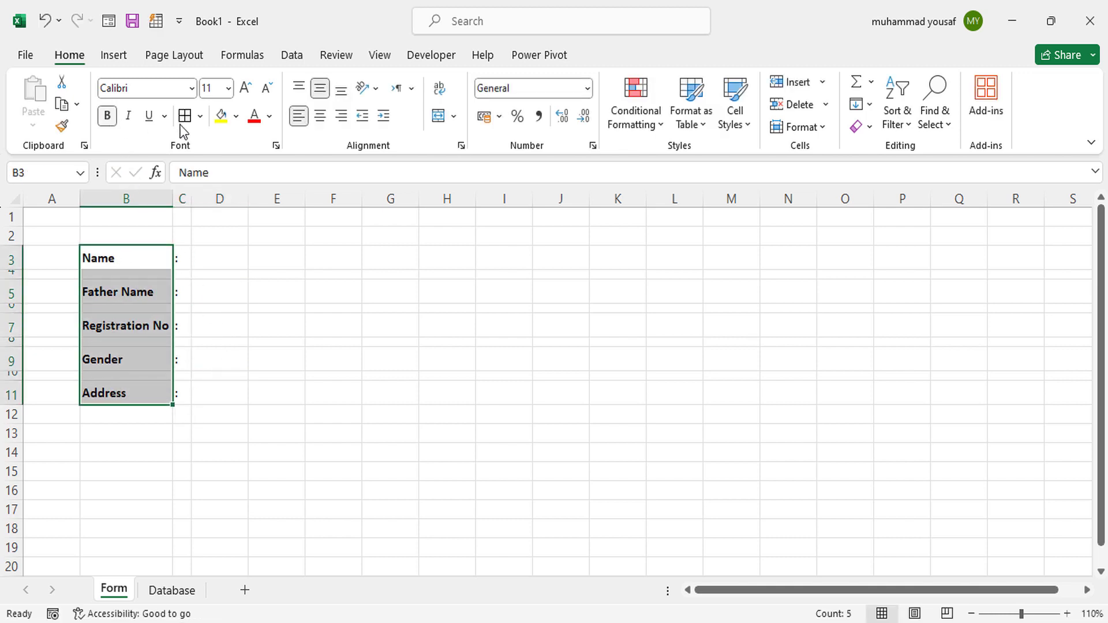
pyautogui.click(180, 263)
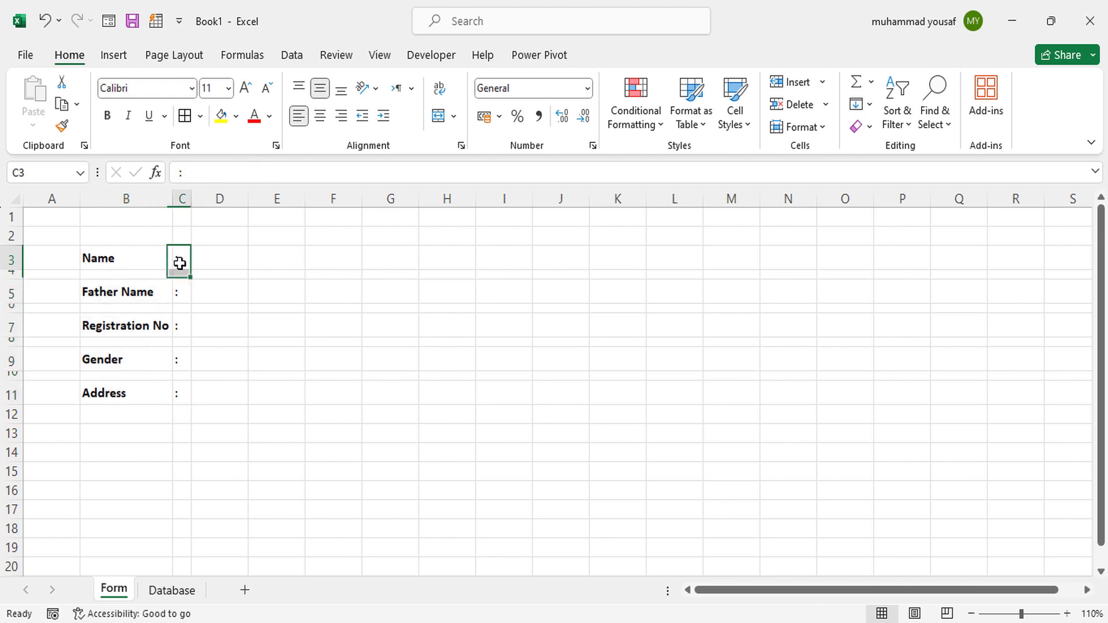
pyautogui.moveTo(180, 256); pyautogui.dragTo(185, 377)
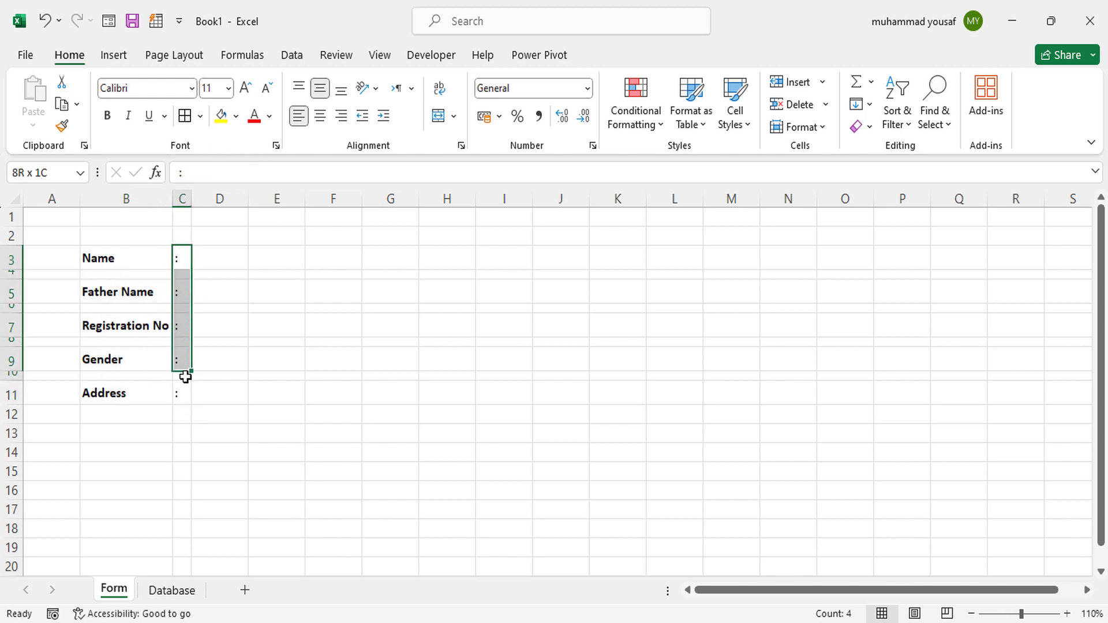
pyautogui.click(319, 116)
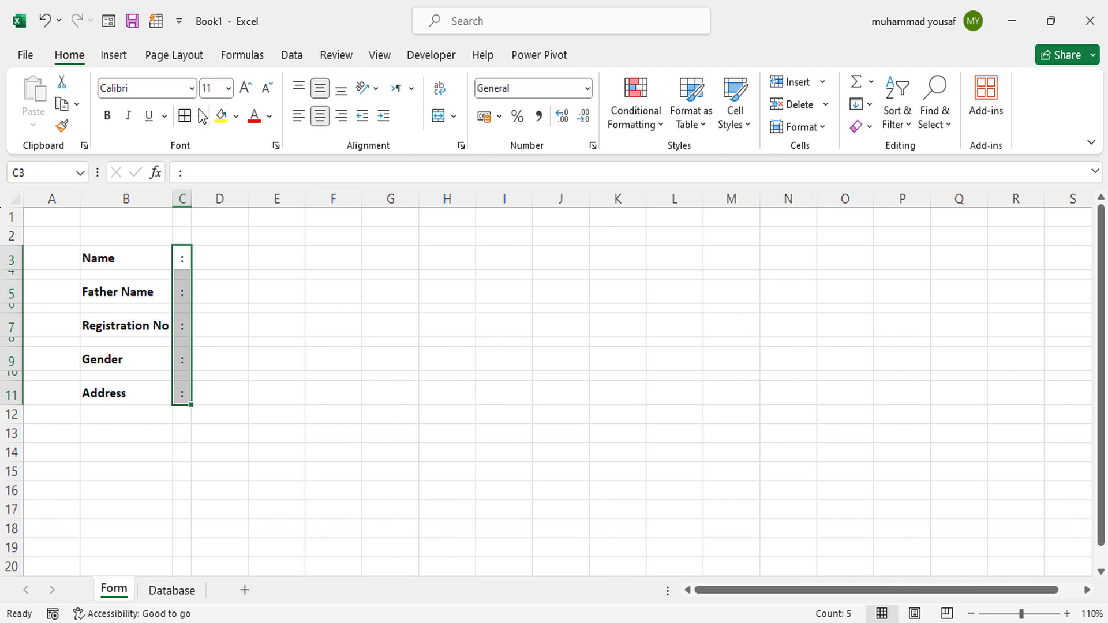
pyautogui.click(109, 117)
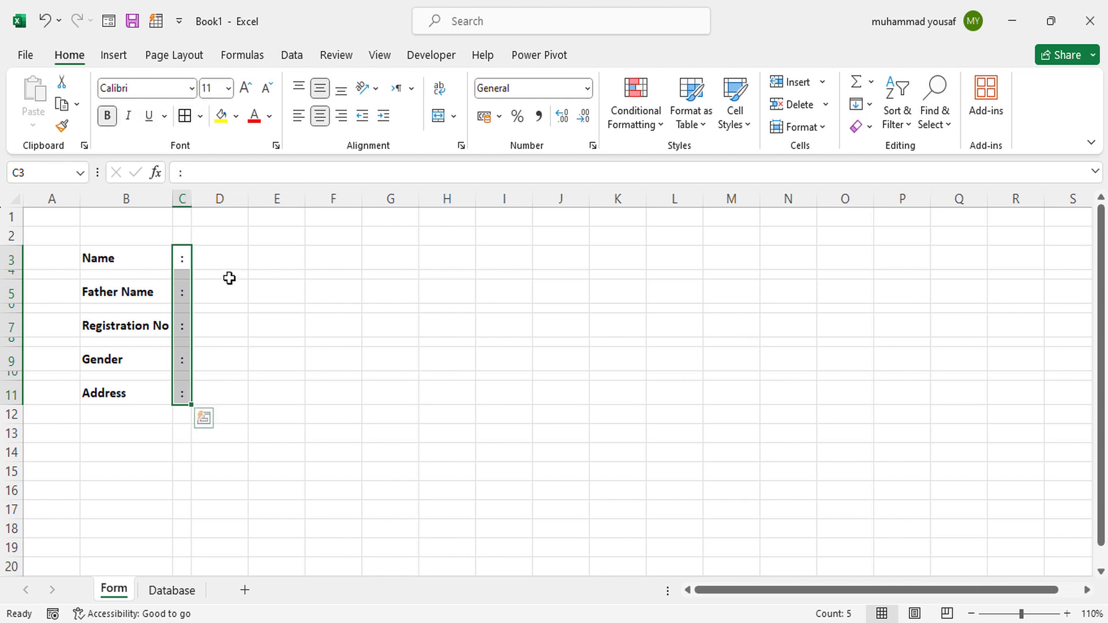
pyautogui.click(234, 308)
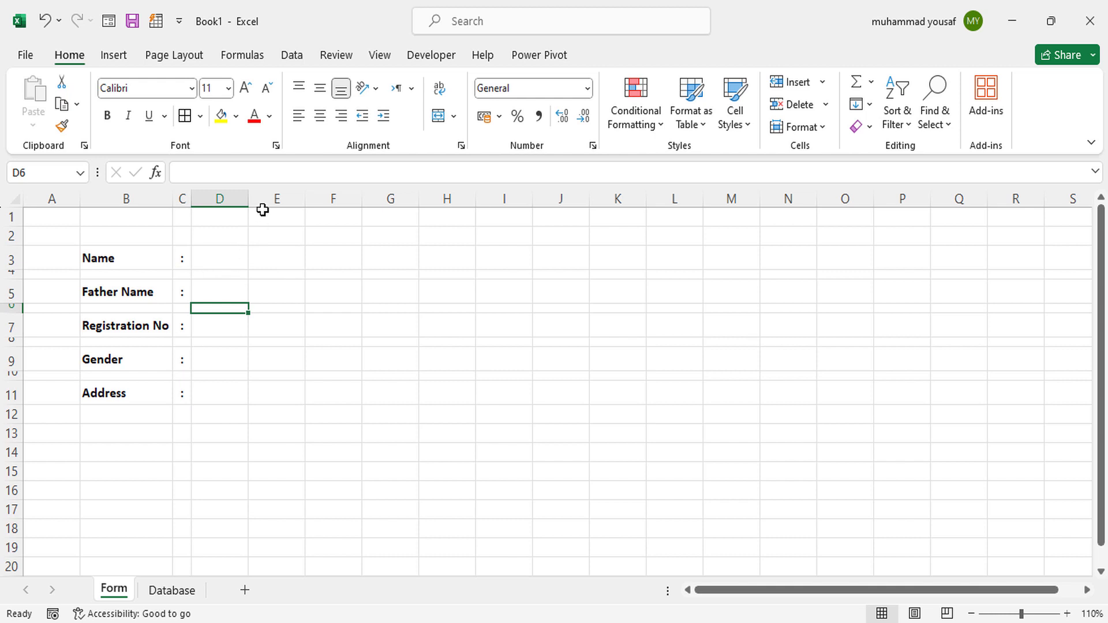
# - Widen column D to about 23.29 as a broad input area beside the colons
pyautogui.moveTo(248, 201); pyautogui.dragTo(342, 207)
pyautogui.click(339, 351)
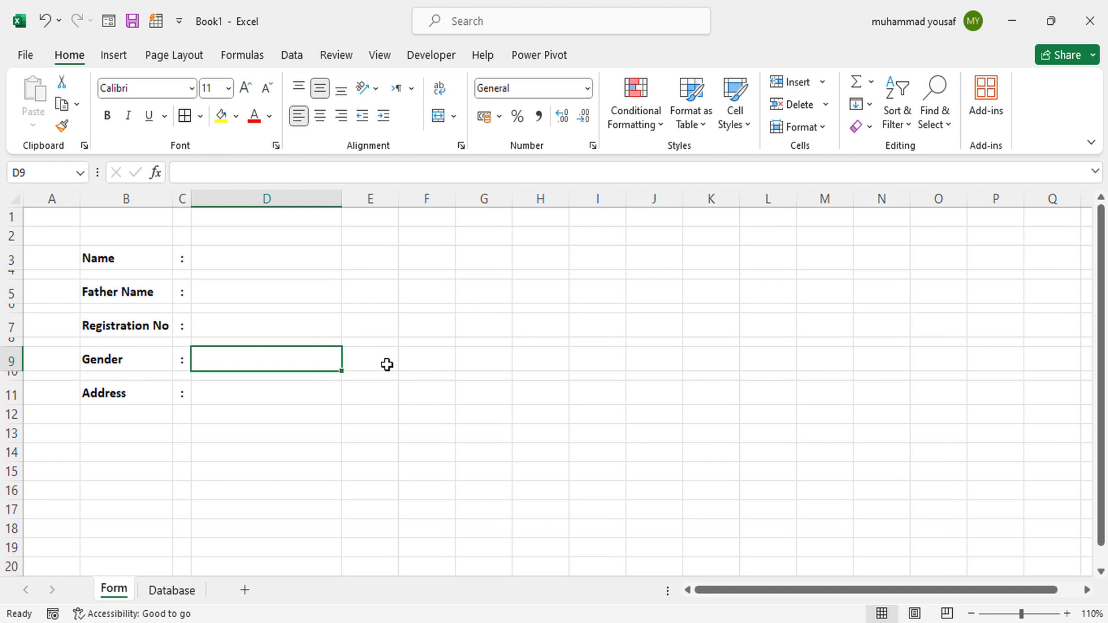
pyautogui.moveTo(344, 193); pyautogui.dragTo(386, 205)
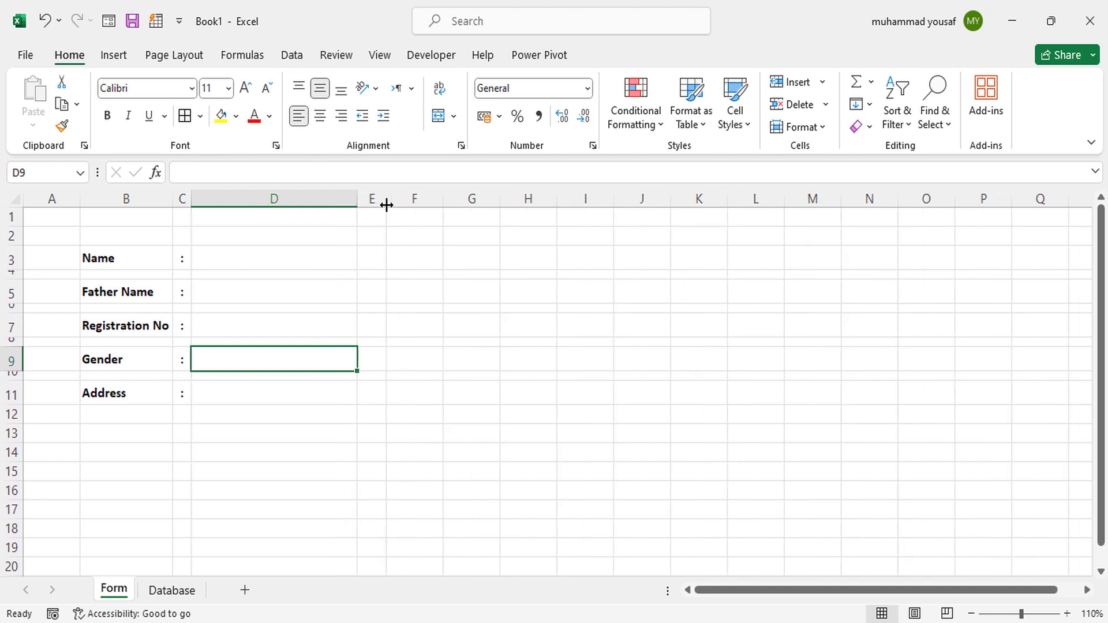
pyautogui.click(141, 363)
pyautogui.click(239, 362)
pyautogui.click(428, 55)
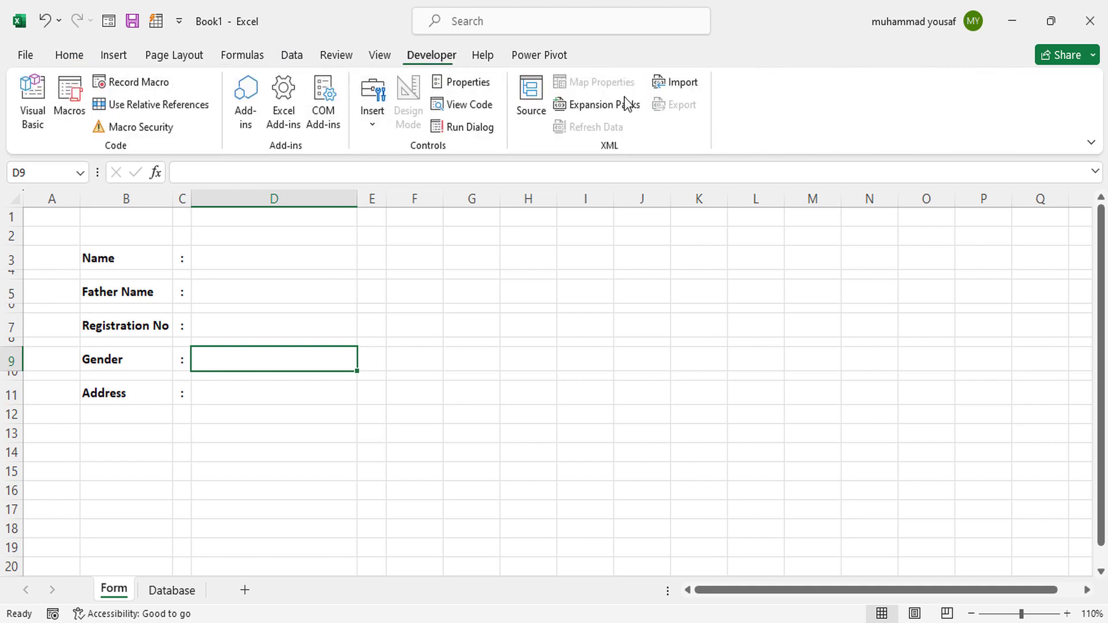
pyautogui.rightClick(754, 114)
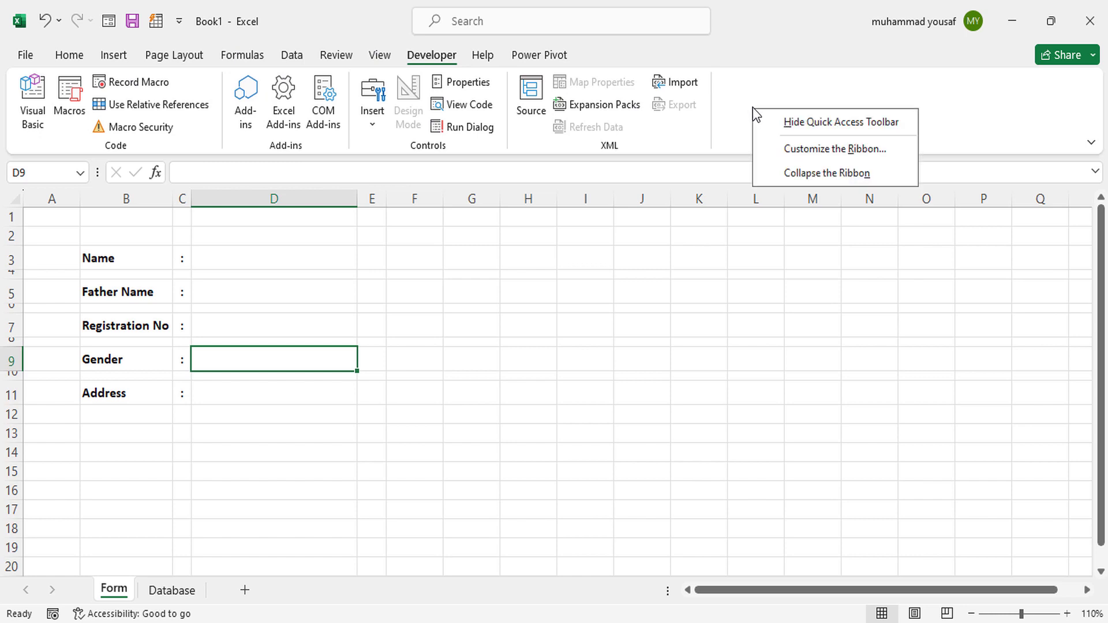
pyautogui.click(831, 151)
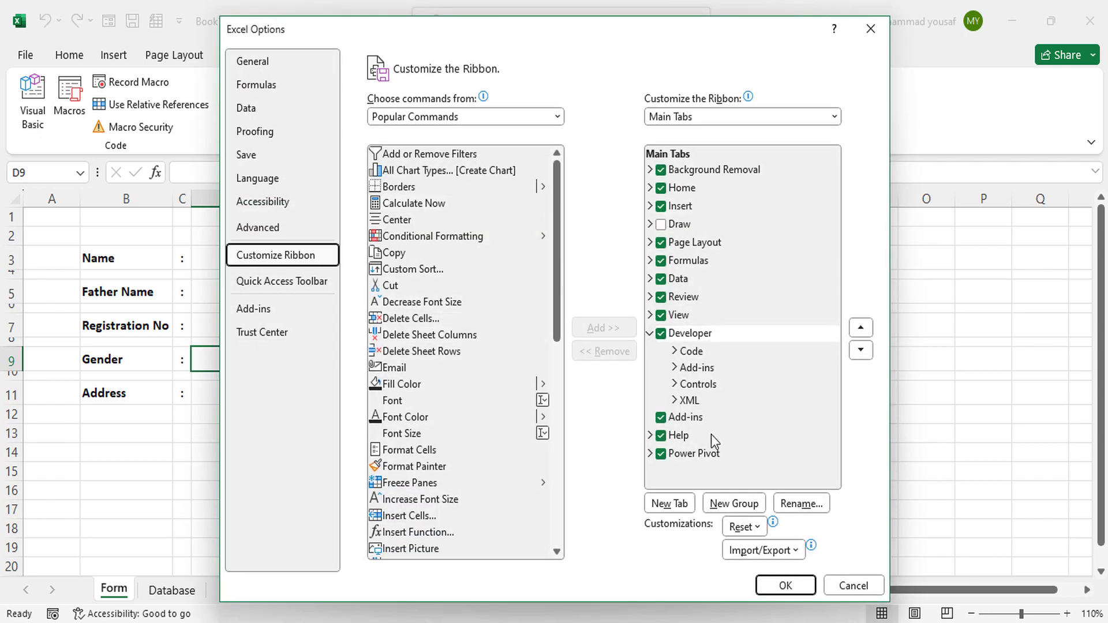
pyautogui.click(784, 587)
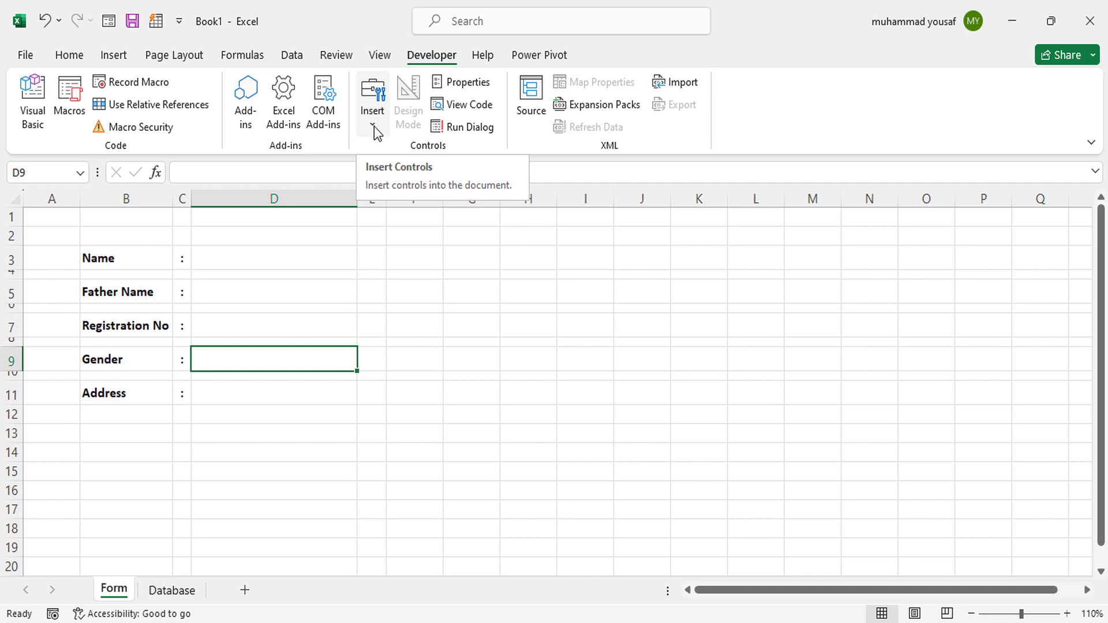
# - Draw a form-control option button in D9, clear its label and shrink it to the circle
pyautogui.click(381, 132)
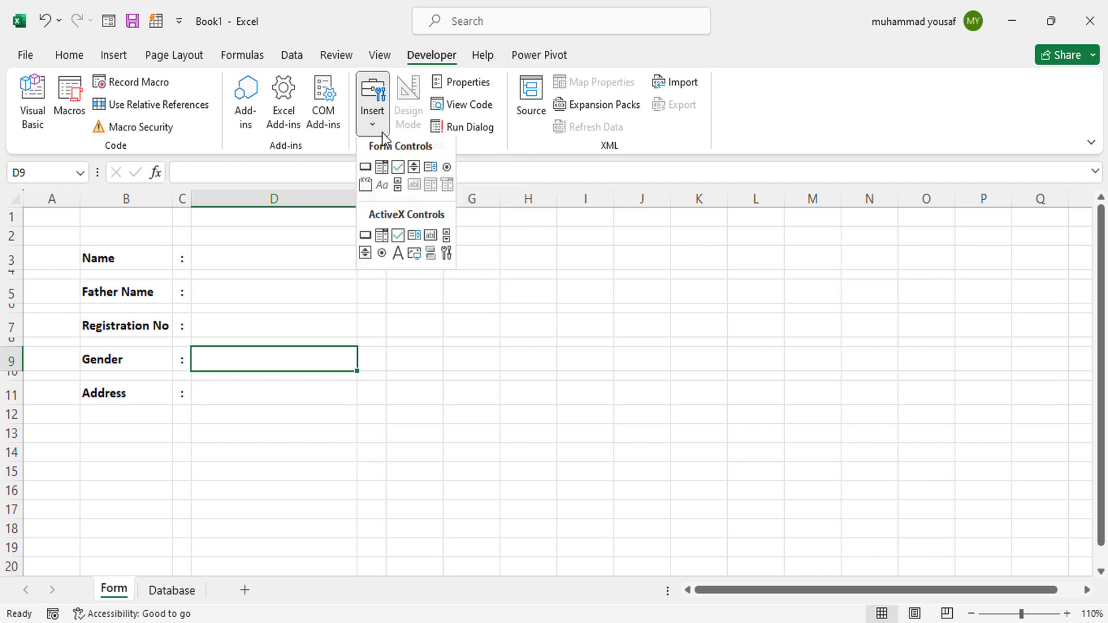
pyautogui.click(447, 173)
pyautogui.moveTo(199, 352); pyautogui.dragTo(234, 366)
pyautogui.click(238, 358)
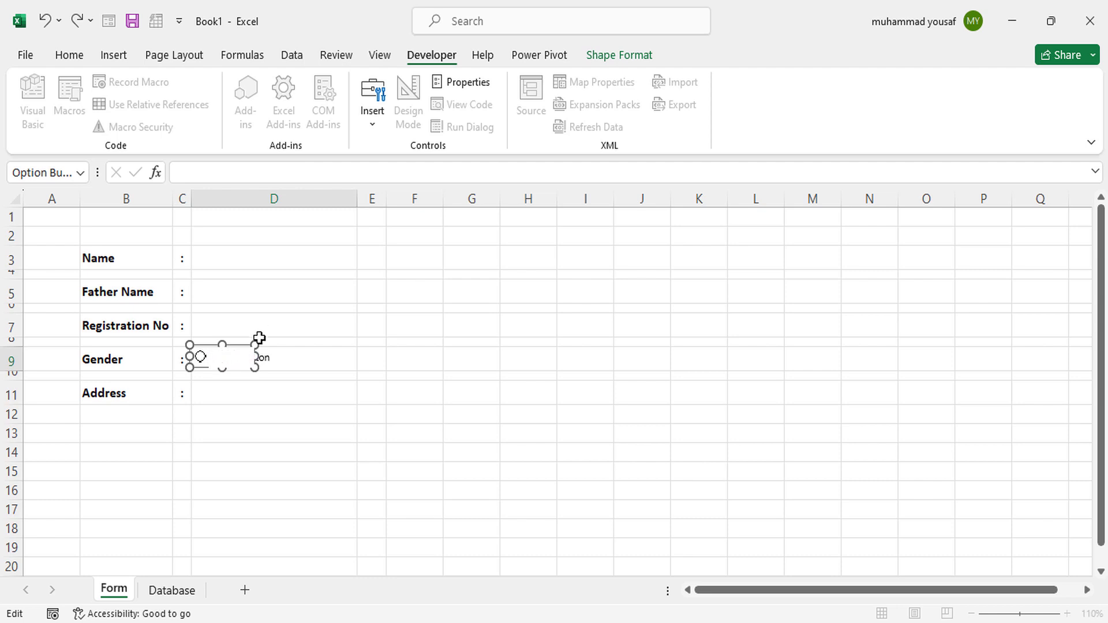
pyautogui.click(260, 371)
pyautogui.moveTo(260, 371); pyautogui.dragTo(213, 370)
# - Enter the text Male in cell D9 beside the option button
pyautogui.click(263, 362)
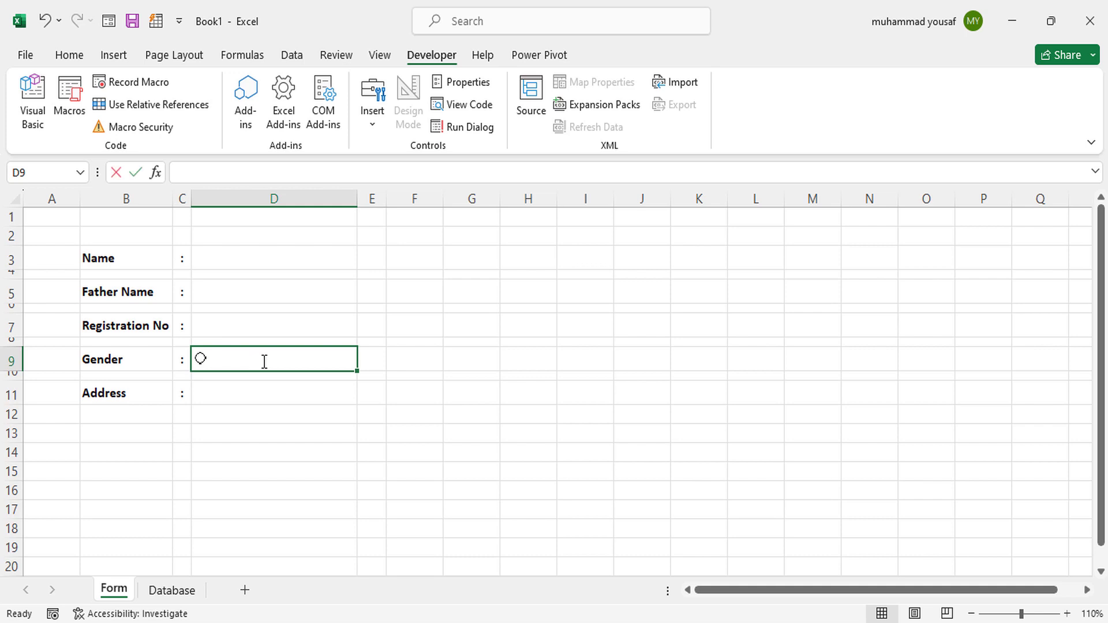
pyautogui.press('BackSpace')
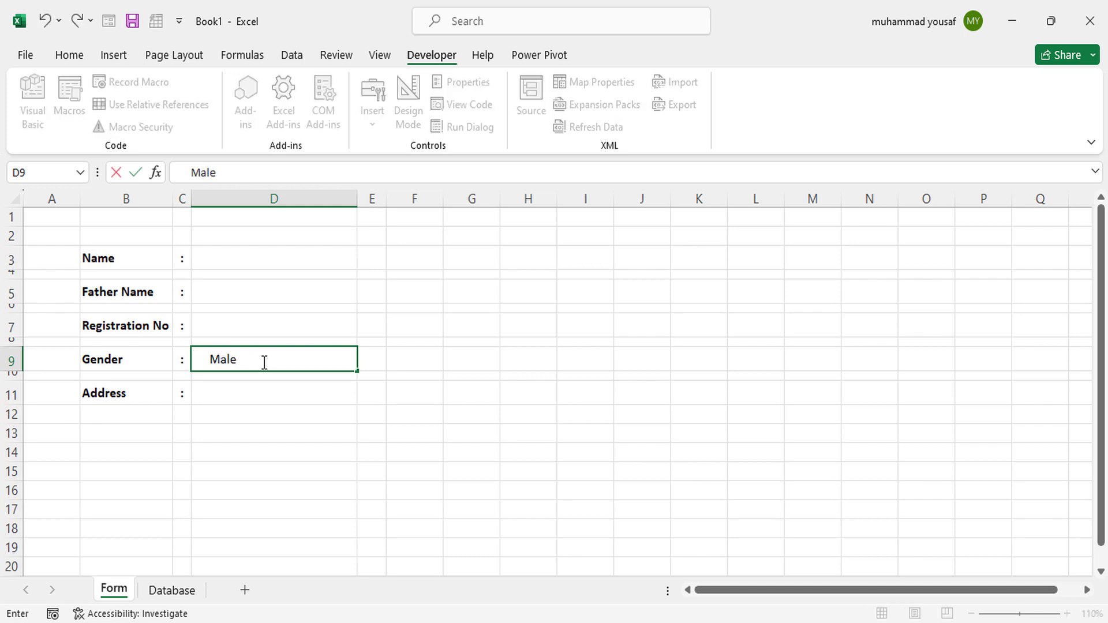
pyautogui.press('Return')
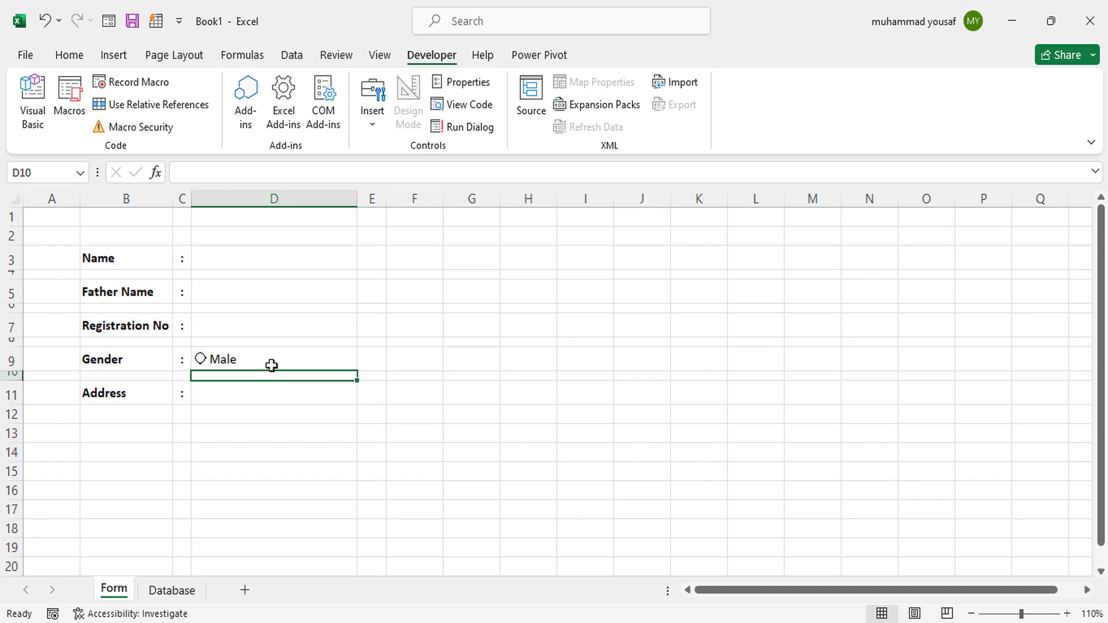
# - Mark the Male option and duplicate its option button to the right
pyautogui.click(274, 363)
pyautogui.click(202, 360)
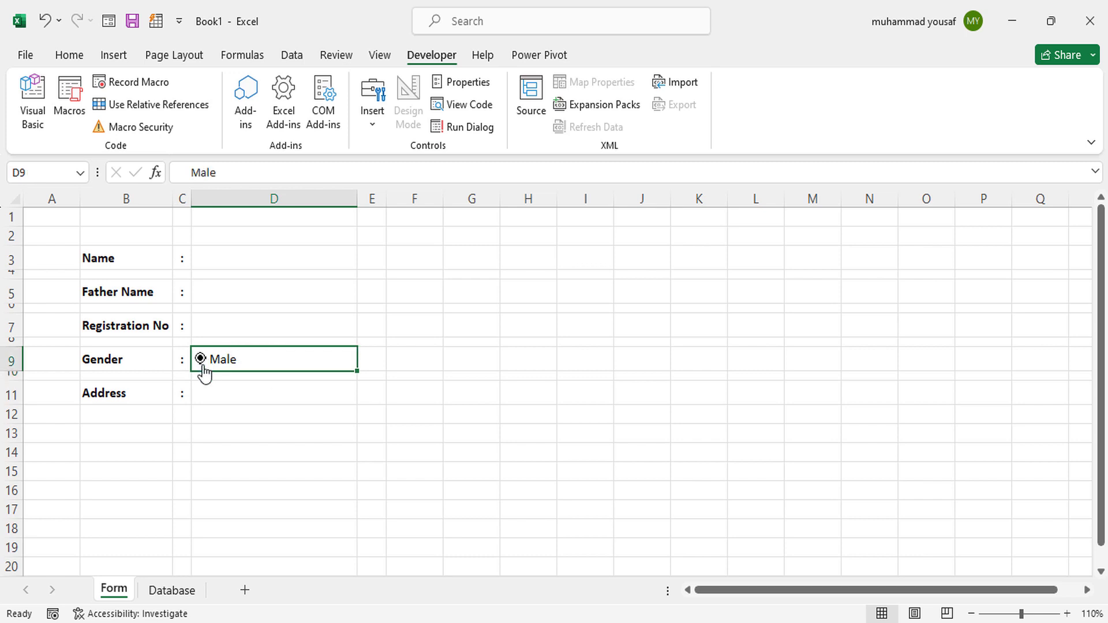
pyautogui.keyDown('ctrl'); pyautogui.click(203, 367); pyautogui.keyUp('ctrl')
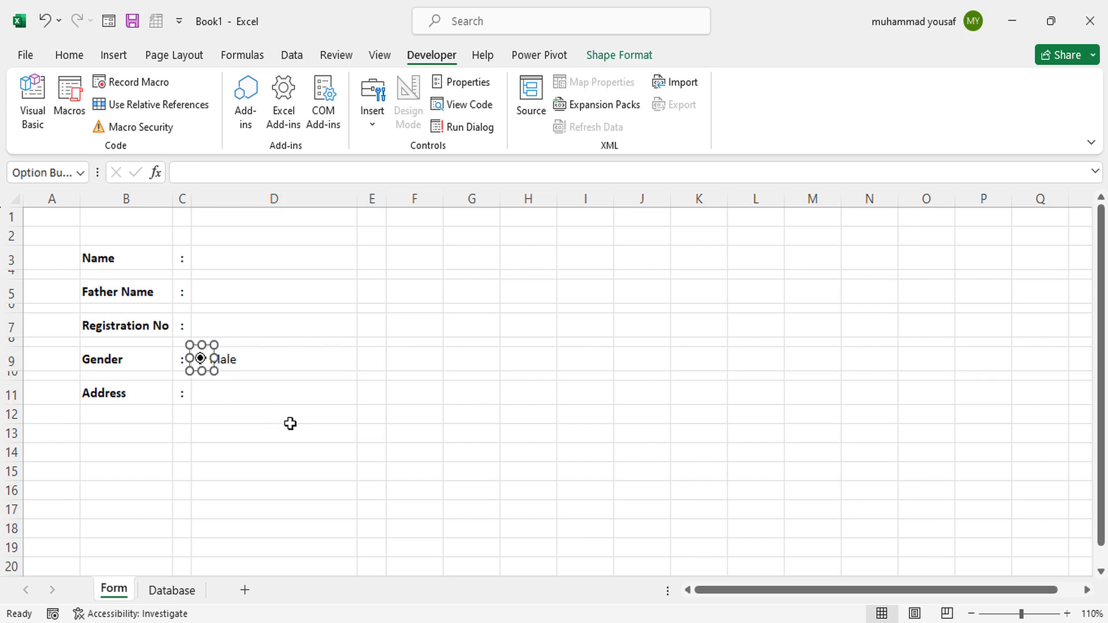
pyautogui.moveTo(211, 359)
pyautogui.mouseDown()
pyautogui.moveTo(240, 381)
pyautogui.moveTo(224, 383)
pyautogui.moveTo(225, 373)
pyautogui.mouseUp()
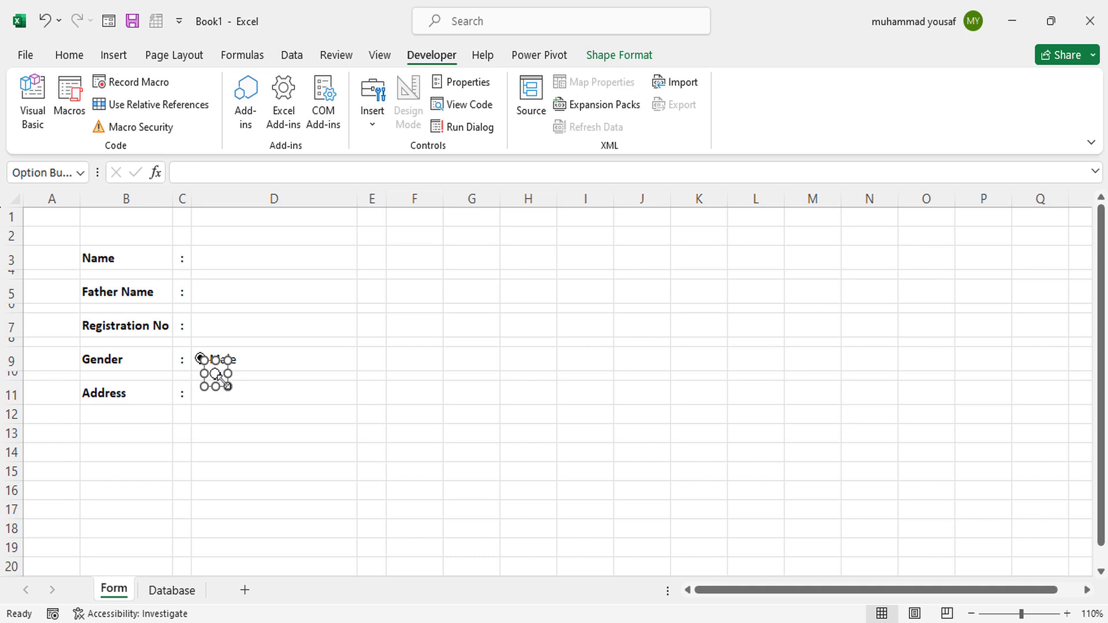
pyautogui.click(227, 363)
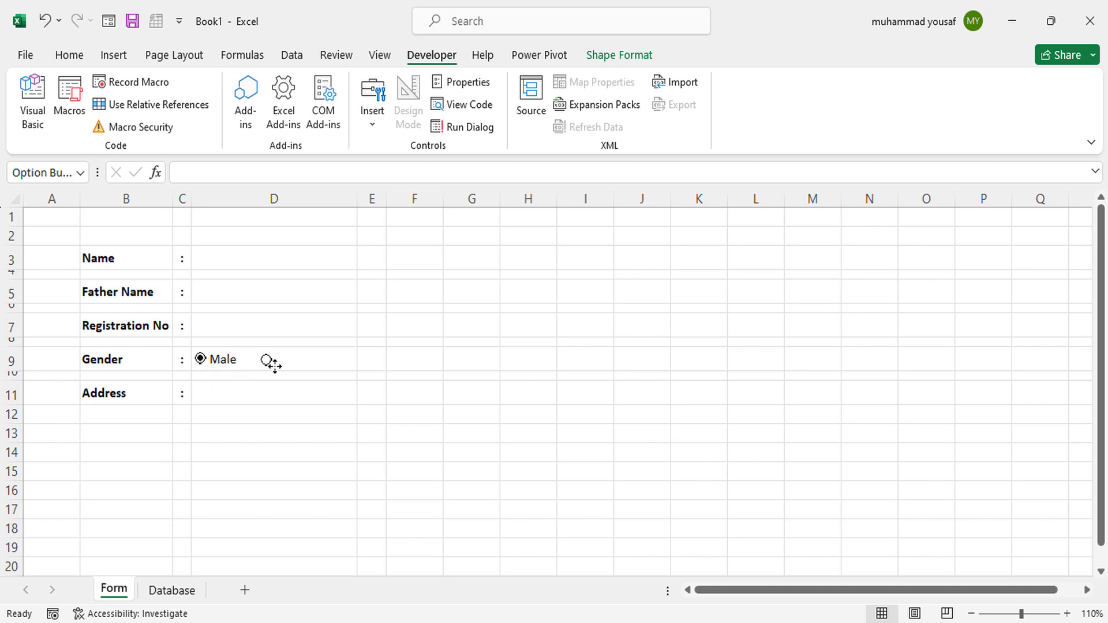
# - Add Female to cell D9 beside the second button, trimming the extra spaces before it
pyautogui.click(271, 363)
pyautogui.click(307, 358)
pyautogui.doubleClick(312, 359)
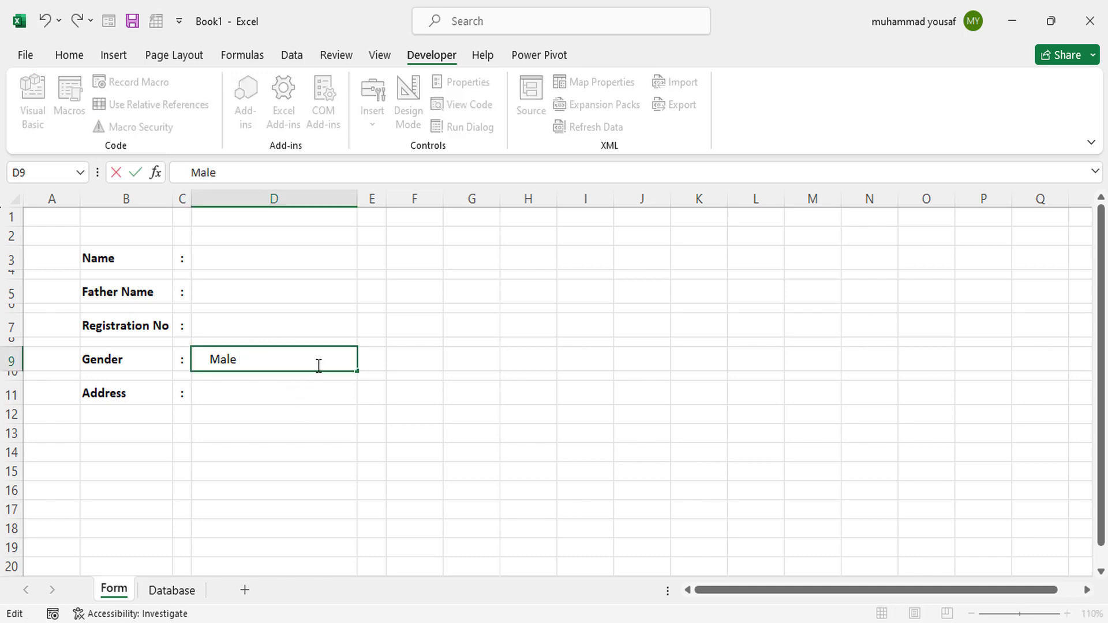
pyautogui.write('Female')
pyautogui.press('Return')
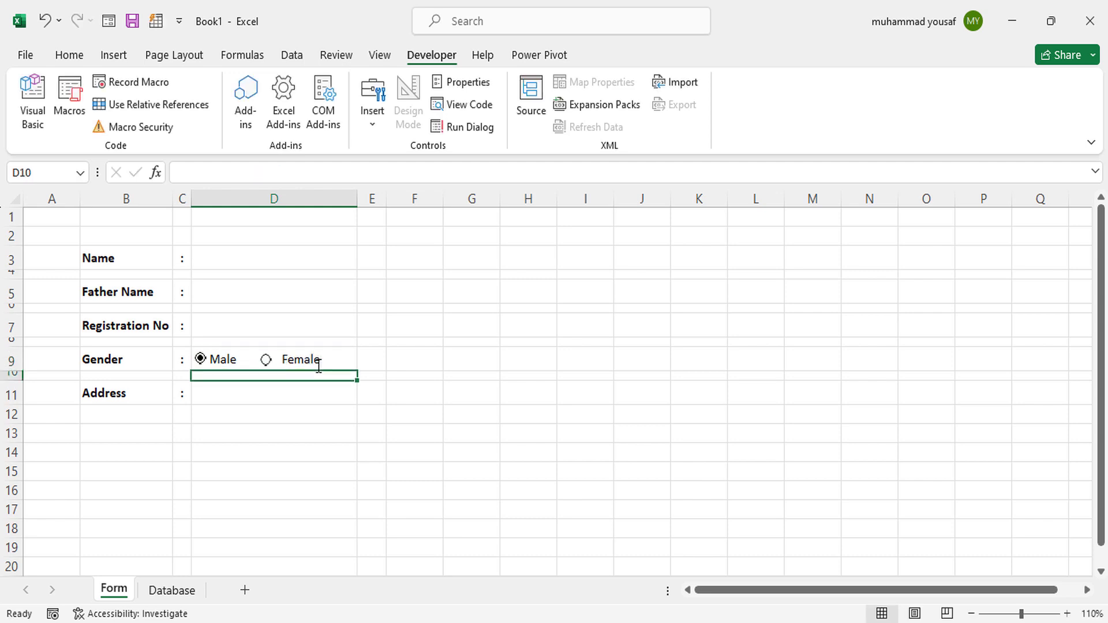
pyautogui.doubleClick(318, 362)
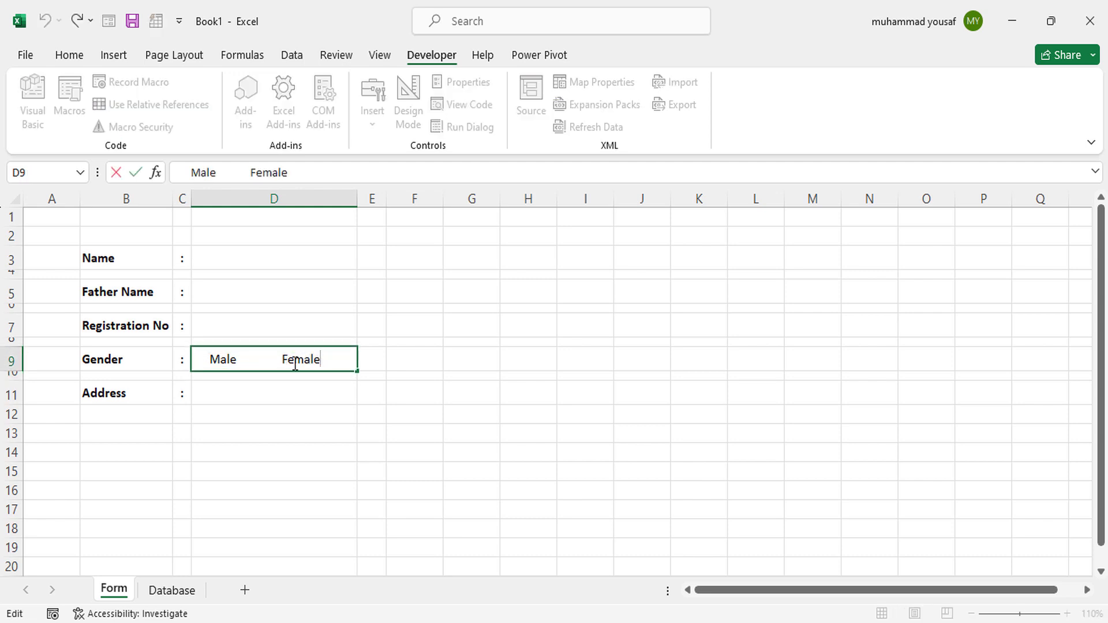
pyautogui.press('BackSpace')
pyautogui.press('BackSpace')
pyautogui.press('BackSpace')
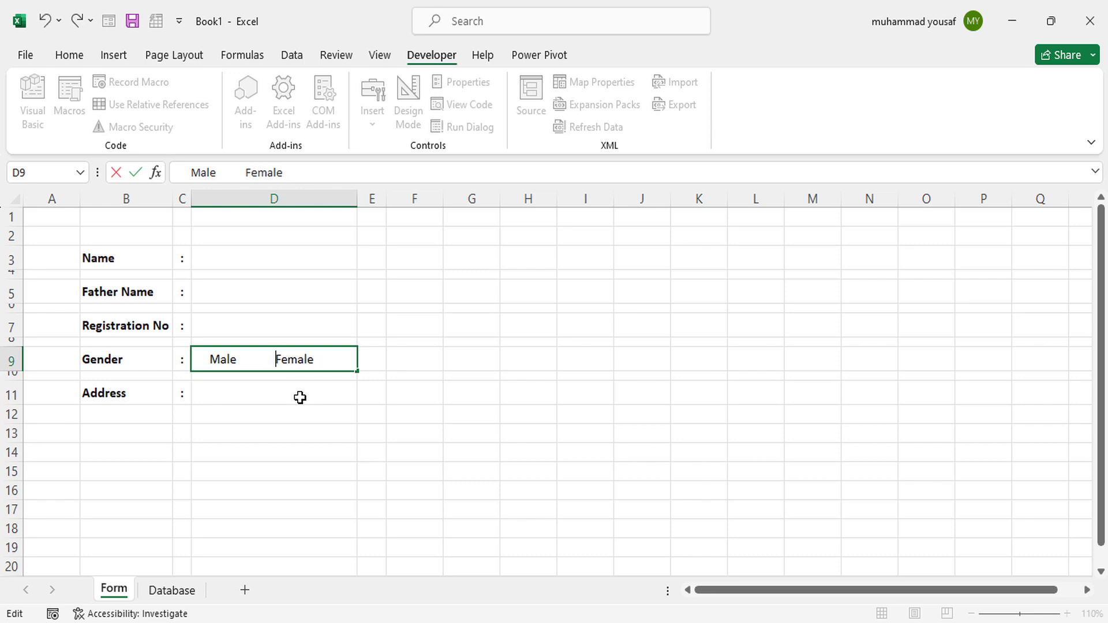
pyautogui.click(300, 397)
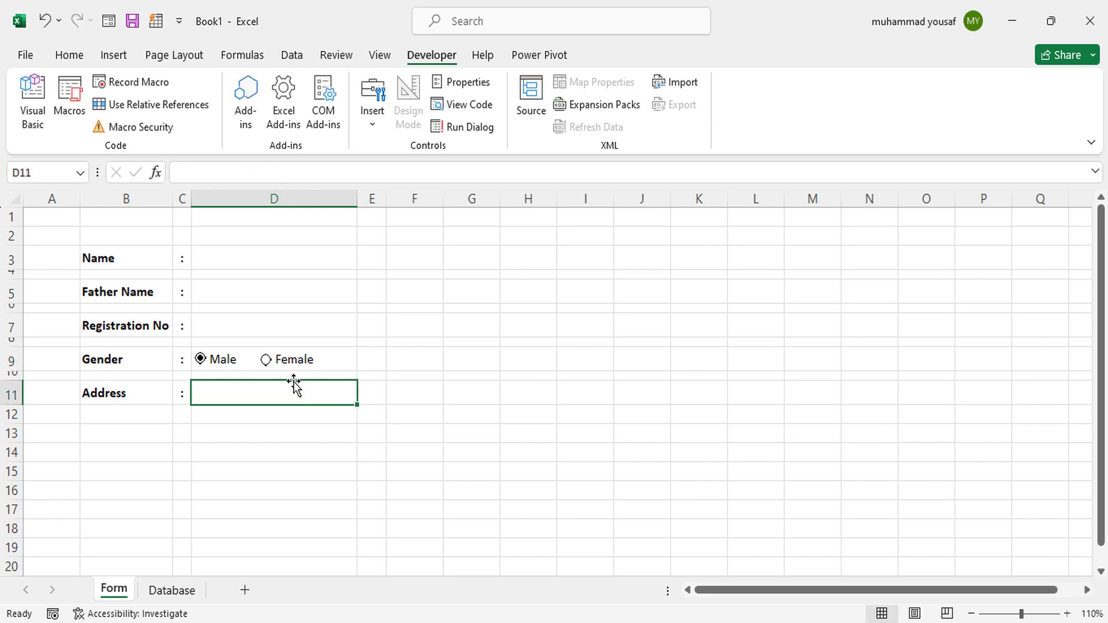
pyautogui.click(286, 368)
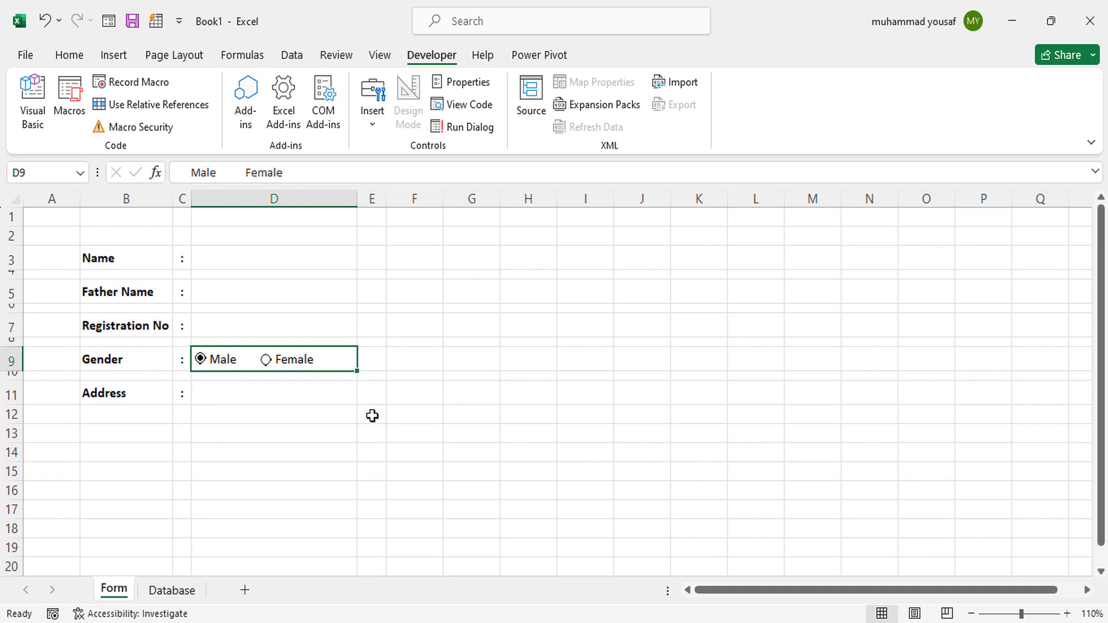
# - Select the Name, Father Name and Registration No input cells D3, D5 and D7
pyautogui.click(201, 254)
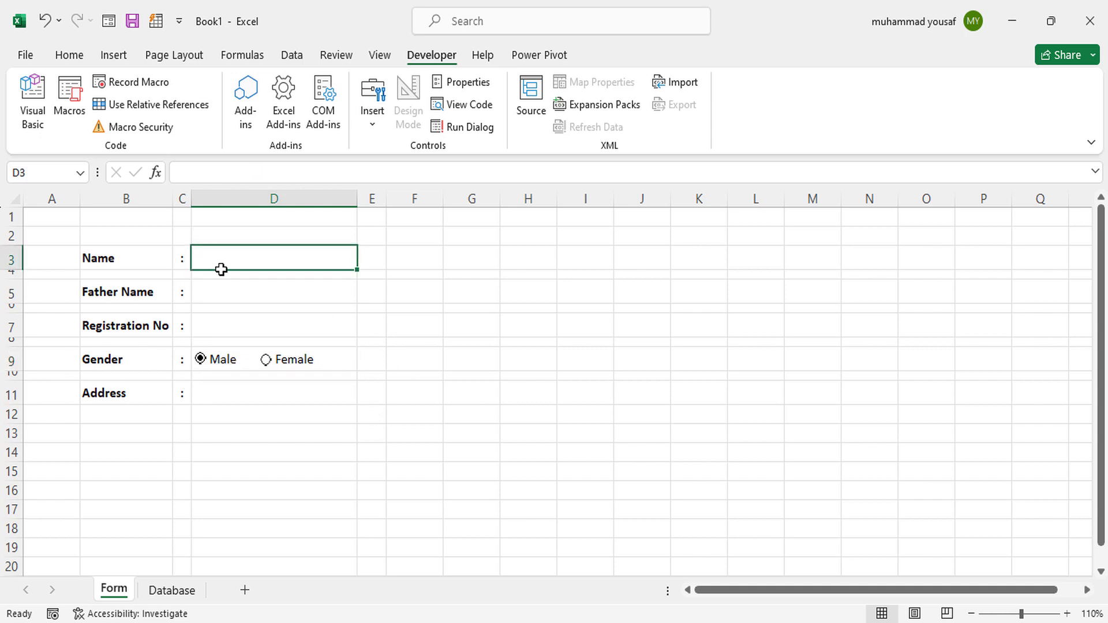
pyautogui.click(253, 295)
pyautogui.click(254, 327)
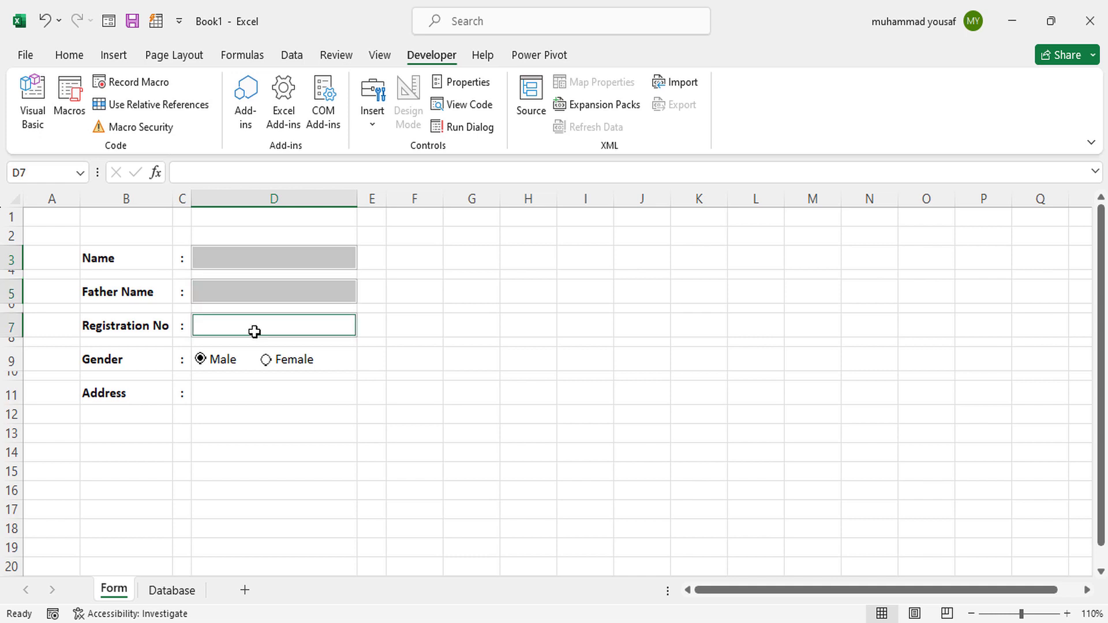
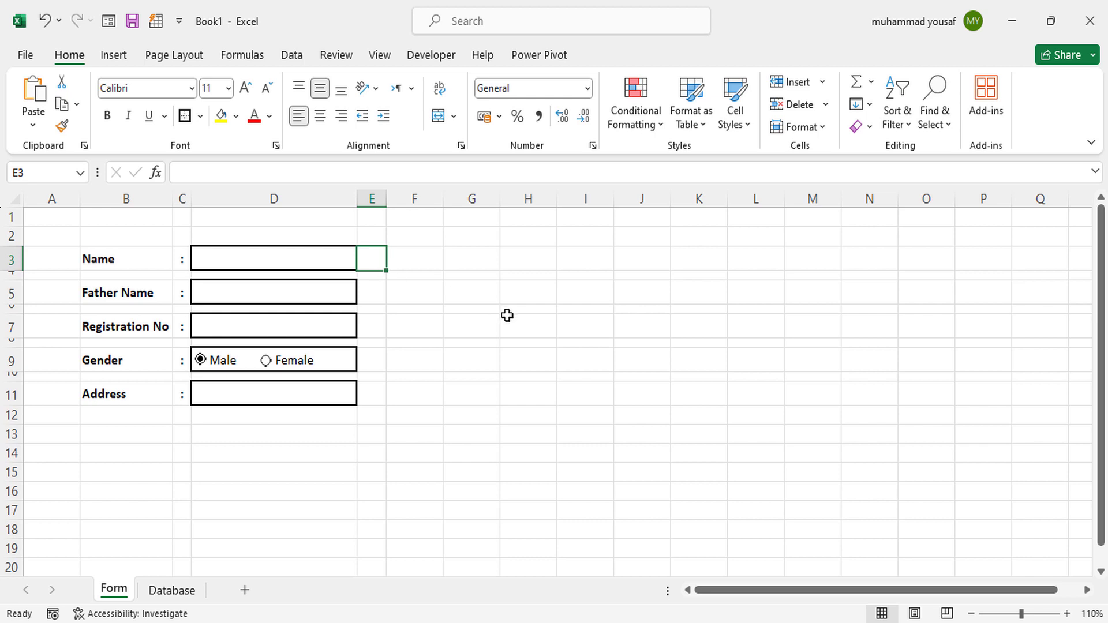
# - Enter =IF(D3="","*",1) in E3 to flag the empty Name box with an asterisk
pyautogui.write('IF')
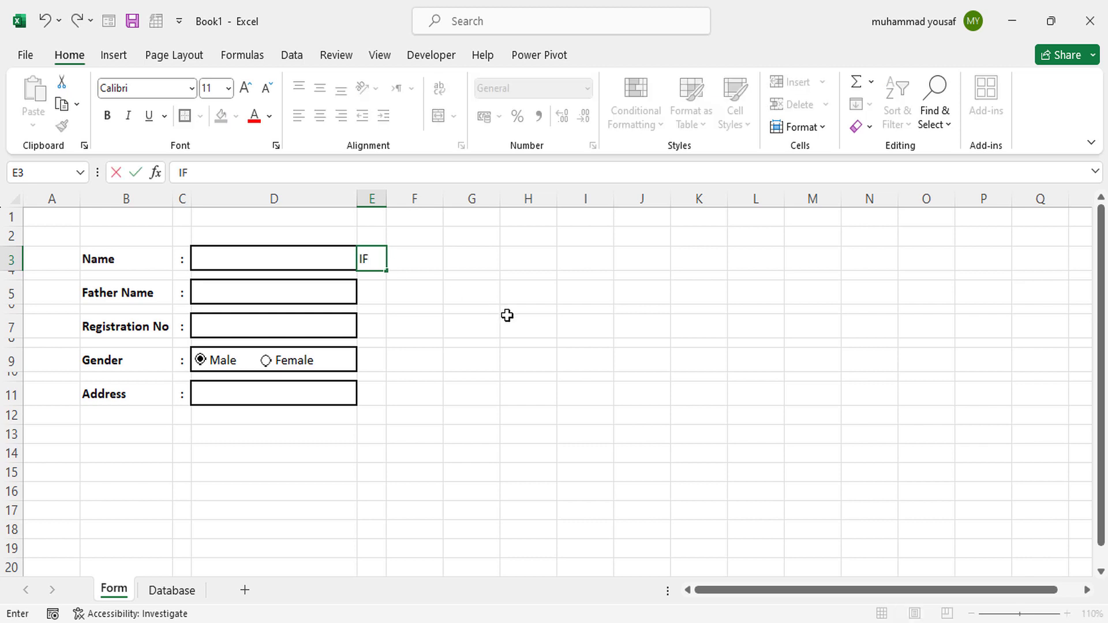
pyautogui.write('=IF(')
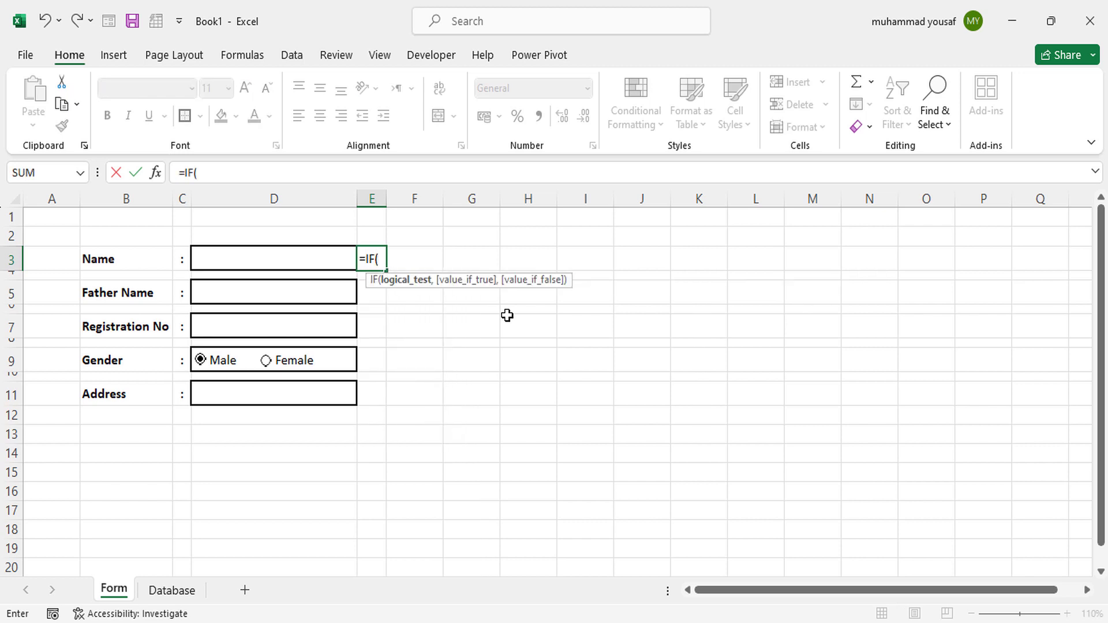
pyautogui.click(300, 262)
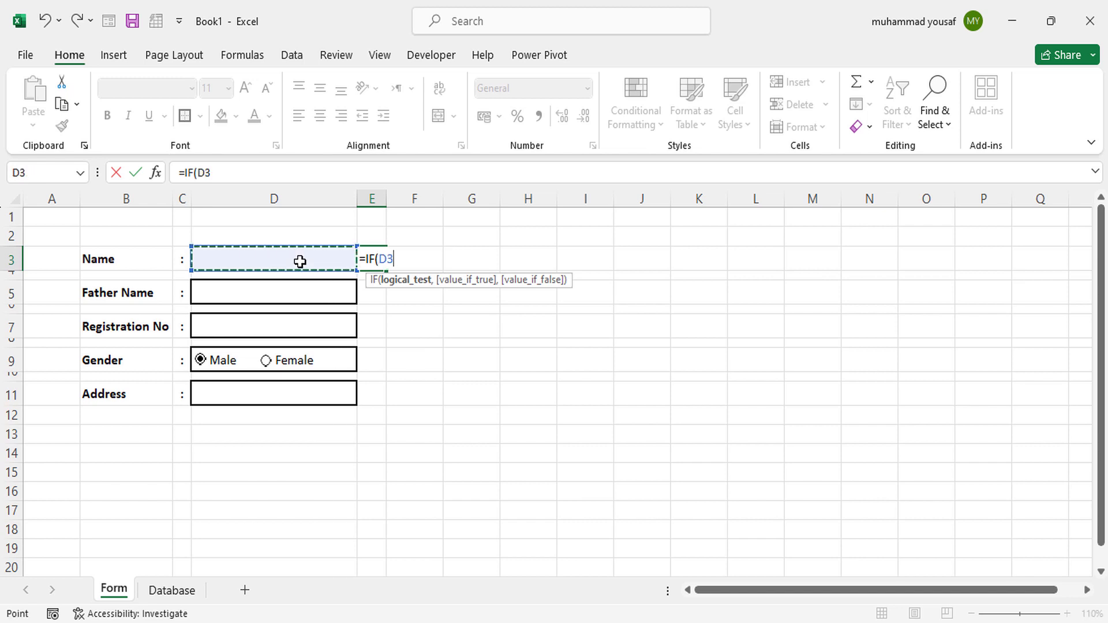
pyautogui.write('="","')
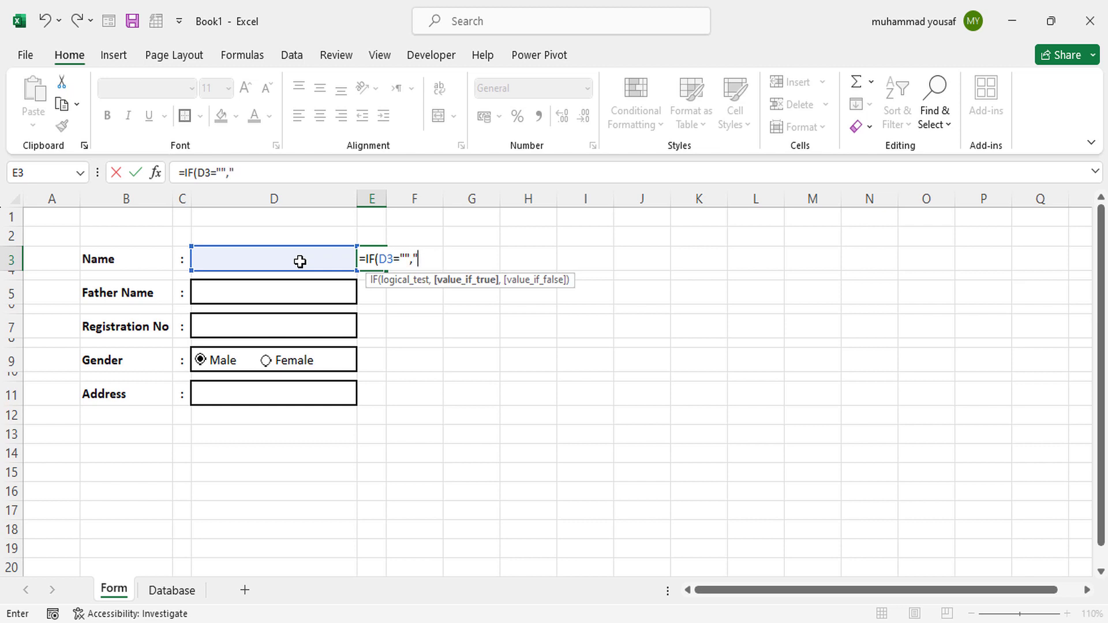
pyautogui.write('*",1)')
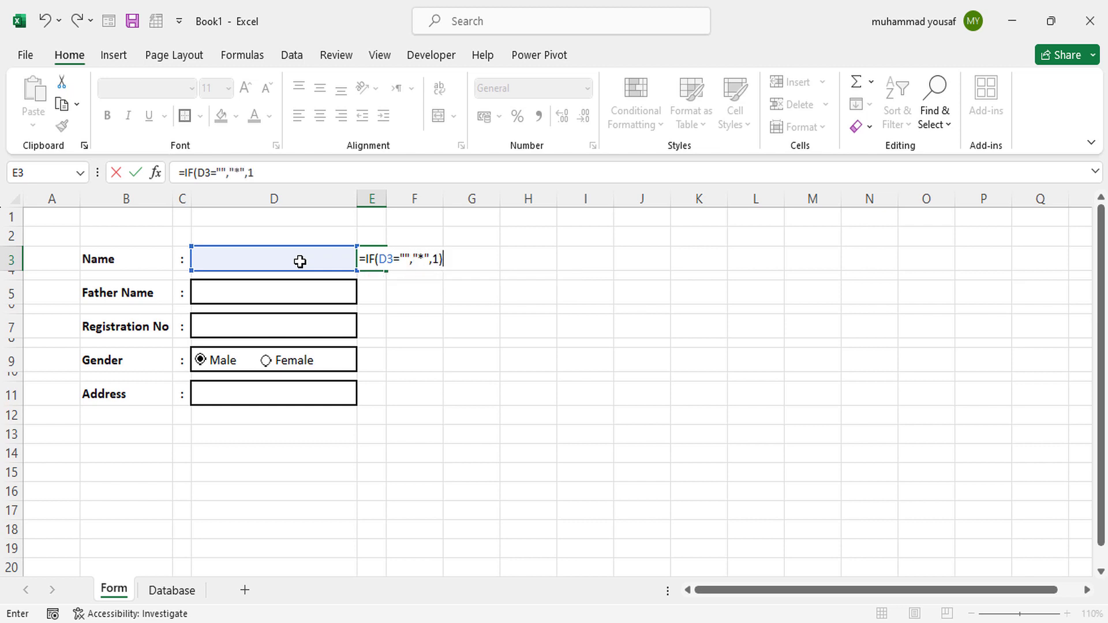
pyautogui.press('Return')
# - Centre the asterisk in E3 and copy the flag formula
pyautogui.click(300, 261)
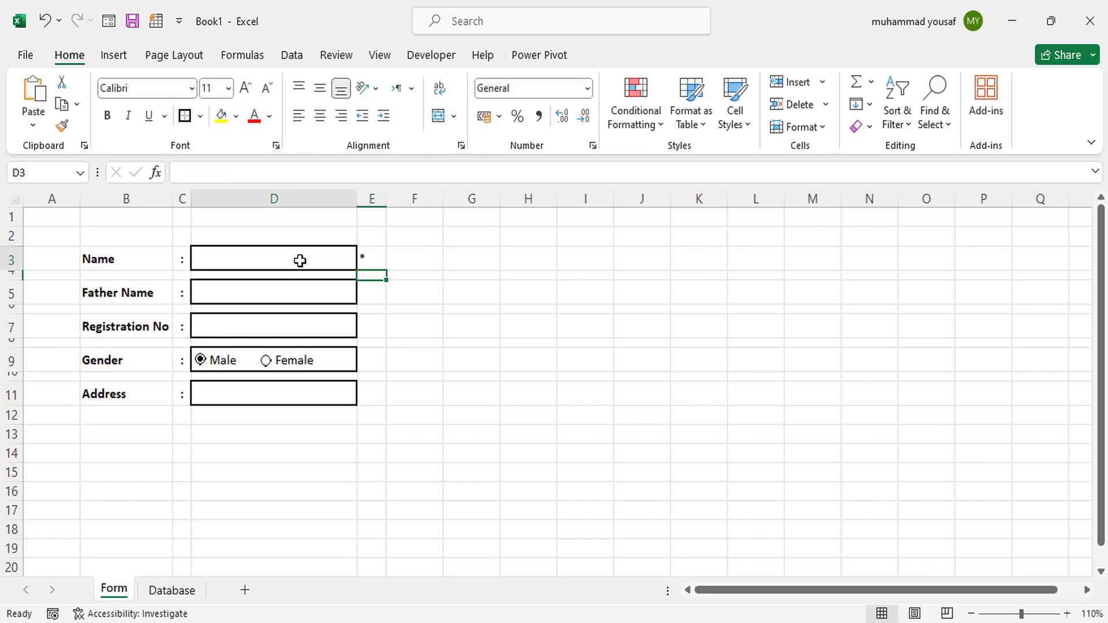
pyautogui.click(363, 259)
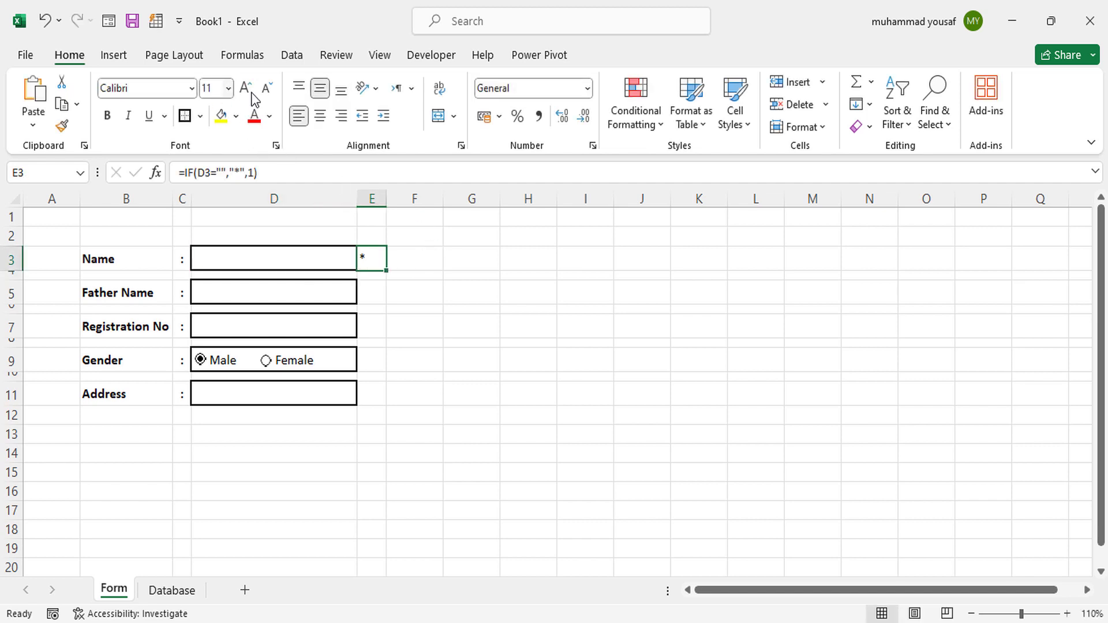
pyautogui.click(320, 116)
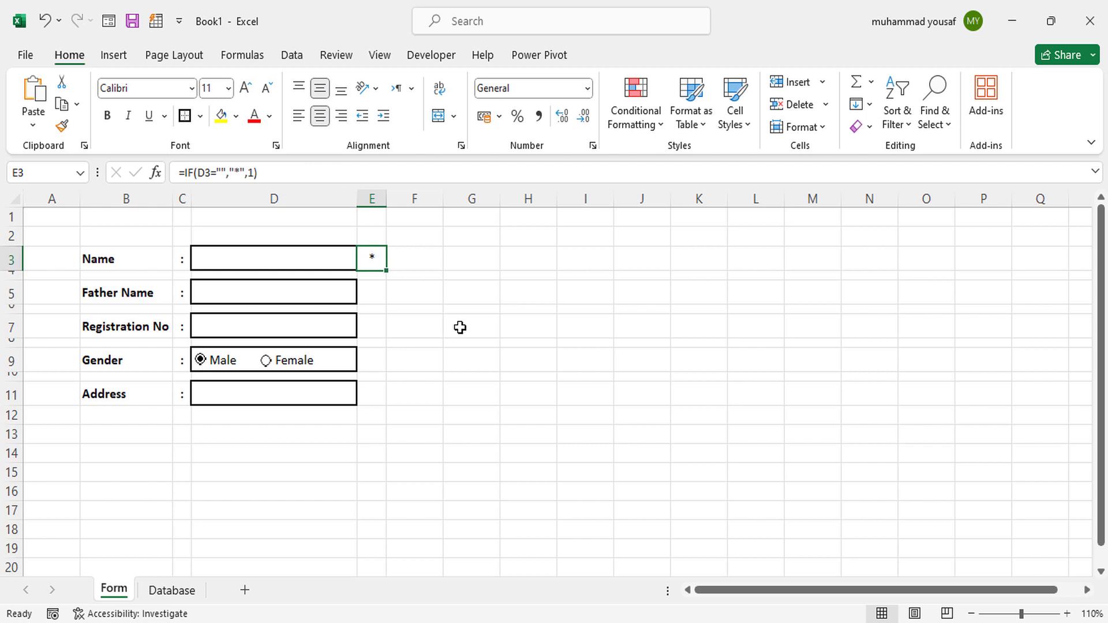
pyautogui.hotkey('ctrl', 'c')
pyautogui.click(374, 294)
# - Paste the E3 flag formula into E5 and E7 beside Father Name and Registration No
pyautogui.keyDown('ctrl'); pyautogui.click(375, 322); pyautogui.keyUp('ctrl')
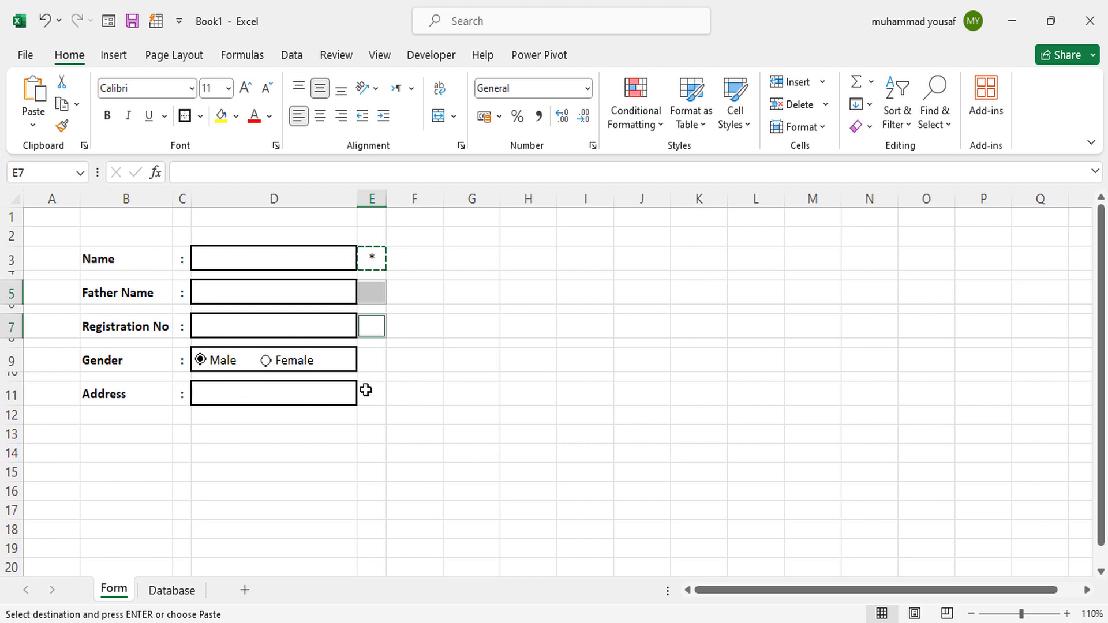
pyautogui.hotkey('ctrl', 'v')
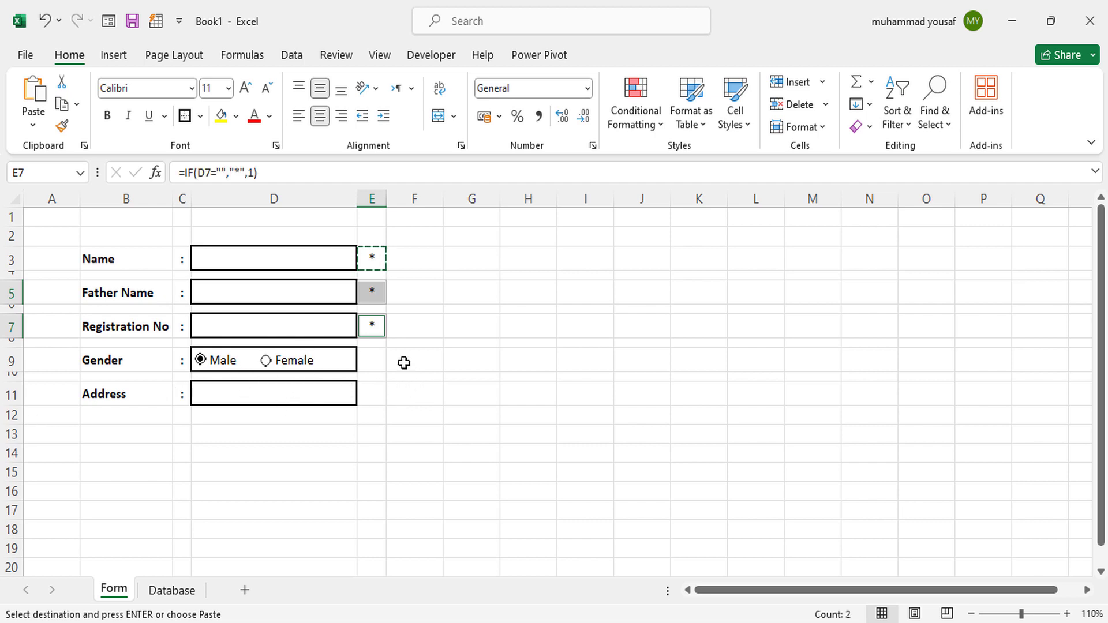
pyautogui.click(378, 333)
pyautogui.click(410, 362)
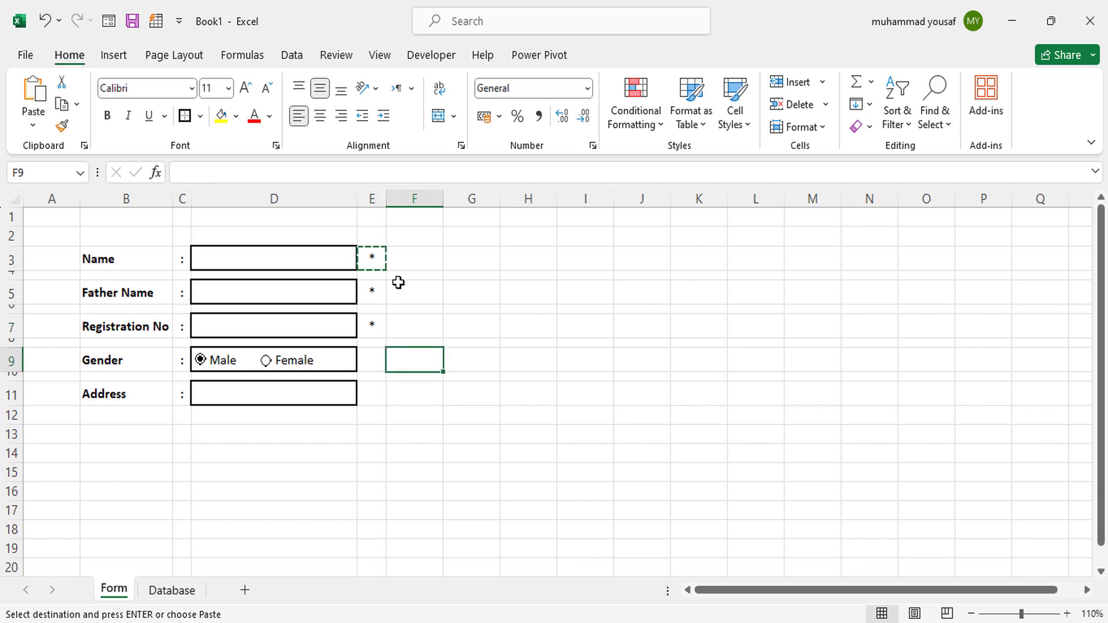
pyautogui.doubleClick(411, 294)
pyautogui.click(412, 354)
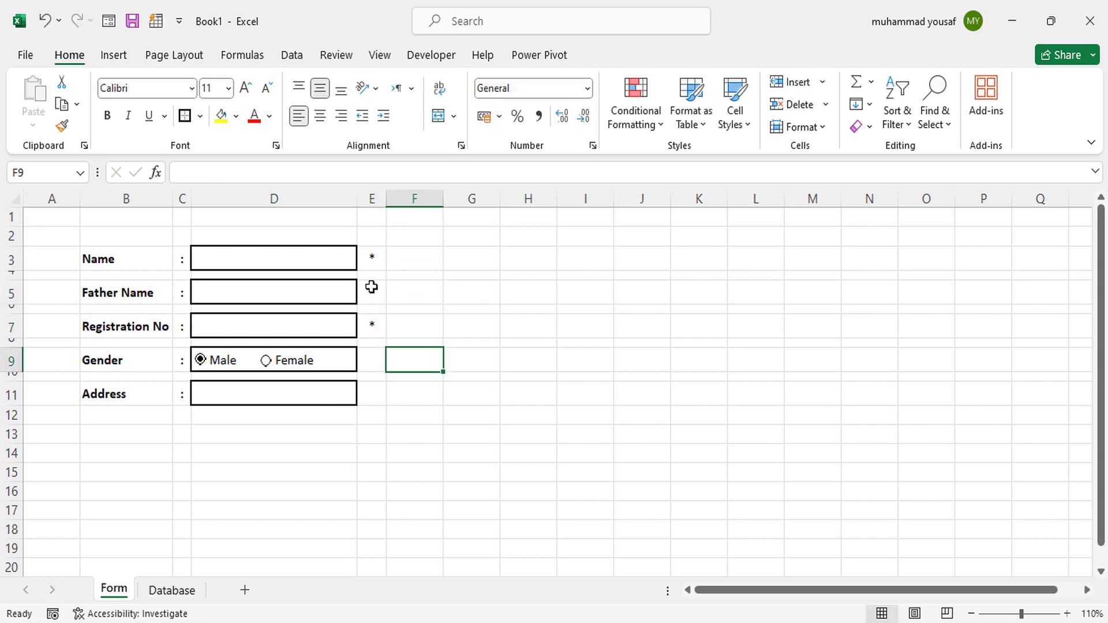
pyautogui.click(318, 258)
# - Type a test name in D3 and select E3:E7 to confirm E3 now shows 1
pyautogui.write('Iskld')
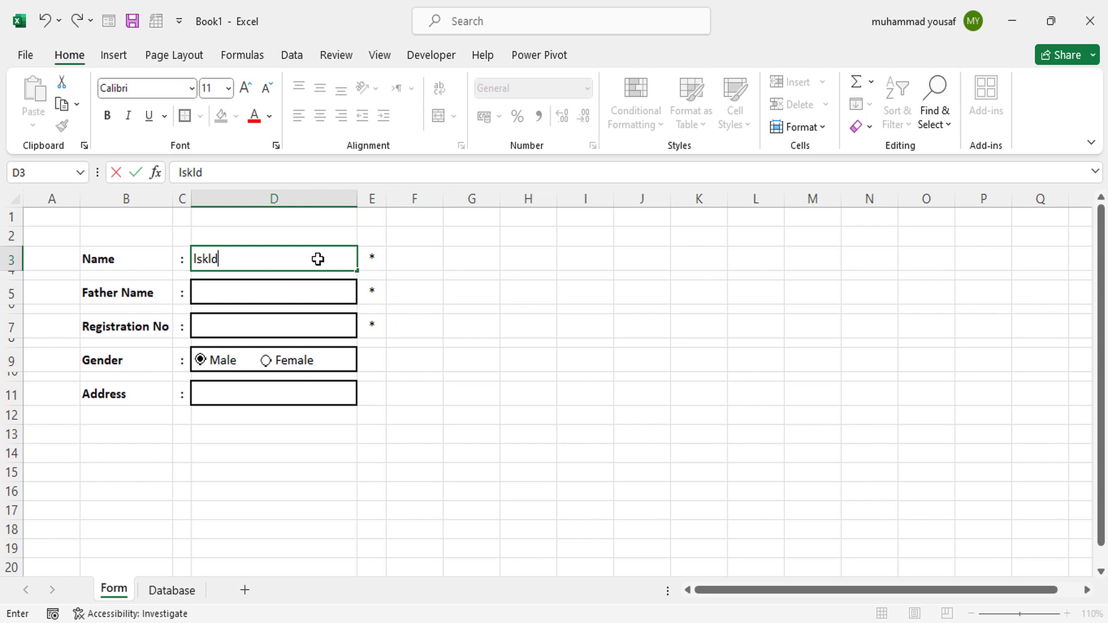
pyautogui.click(393, 267)
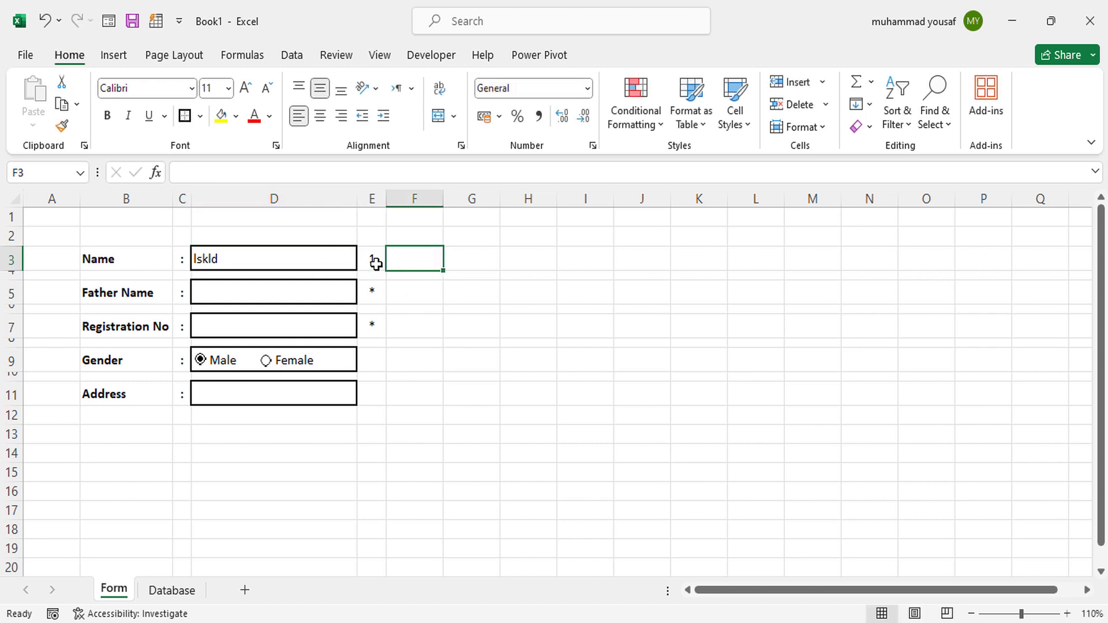
pyautogui.click(375, 263)
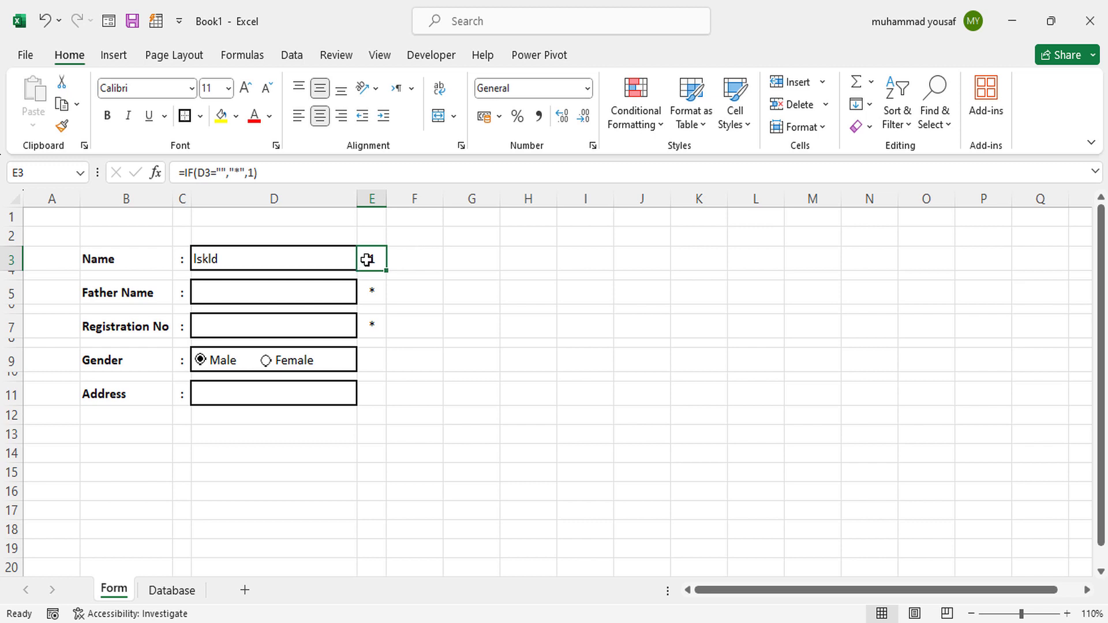
pyautogui.moveTo(367, 259); pyautogui.dragTo(383, 324)
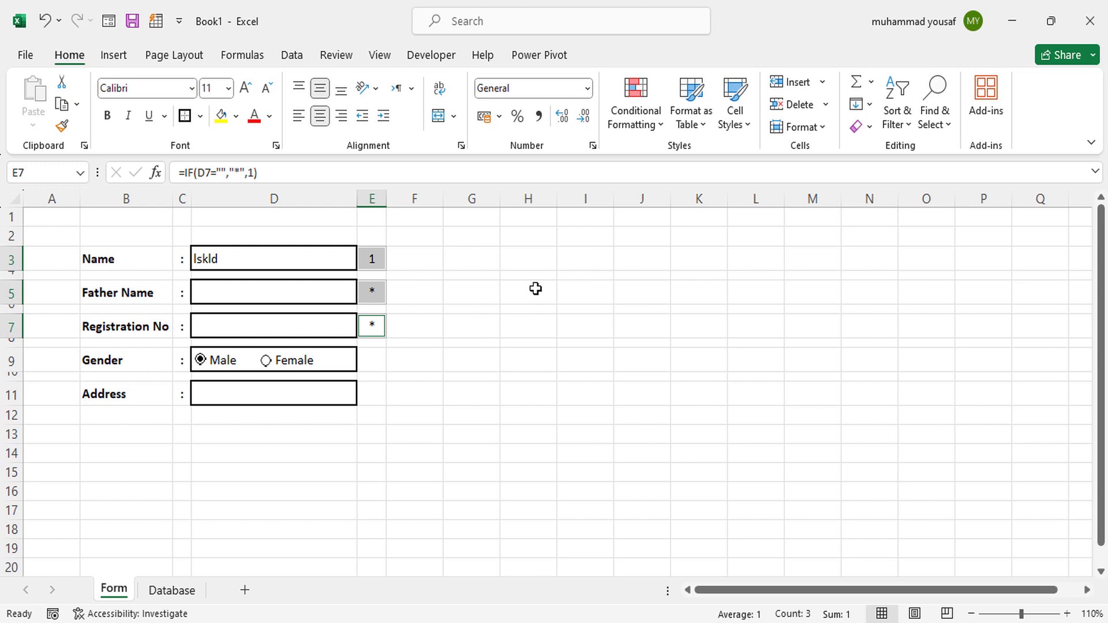
# - Start an Icon Sets rule for E3:E7 with No Cell Icon on the middle and lowest levels
pyautogui.click(632, 130)
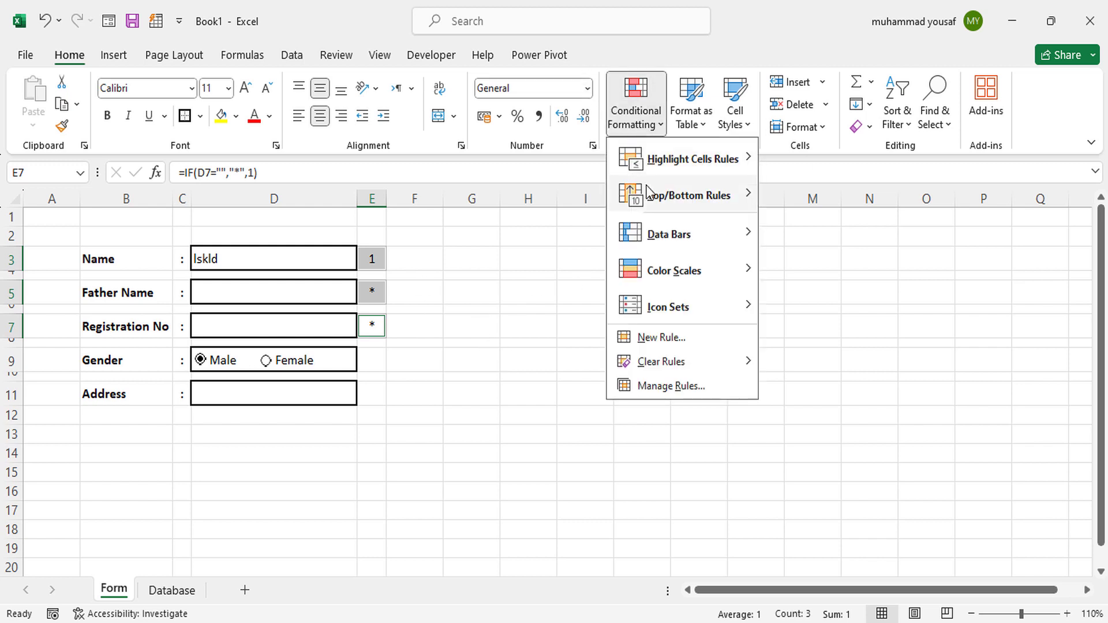
pyautogui.click(677, 339)
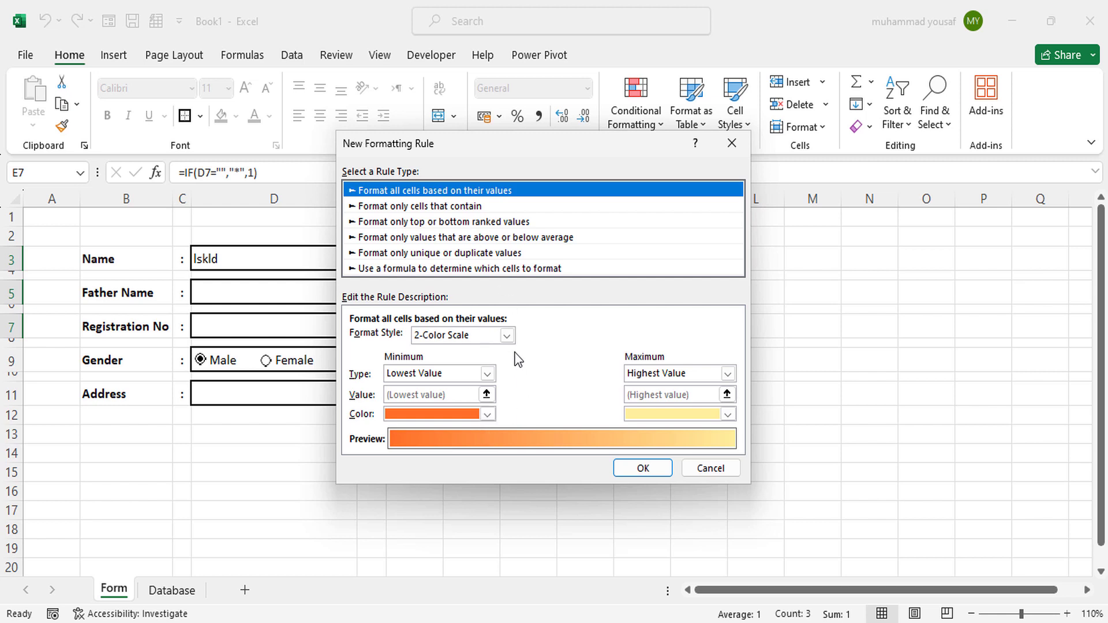
pyautogui.click(507, 337)
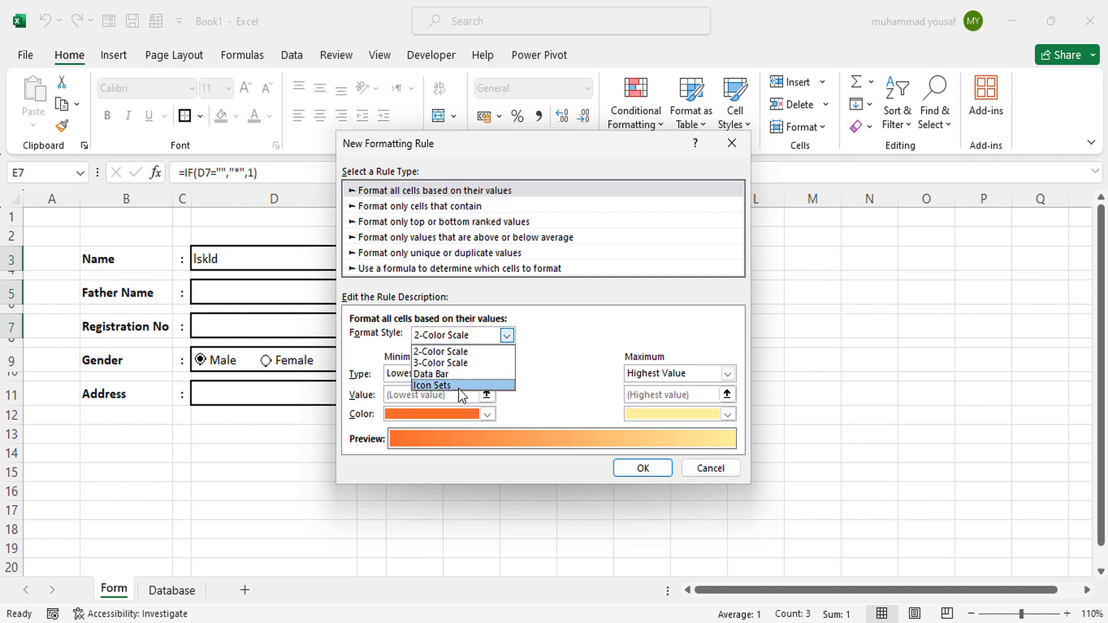
pyautogui.click(455, 386)
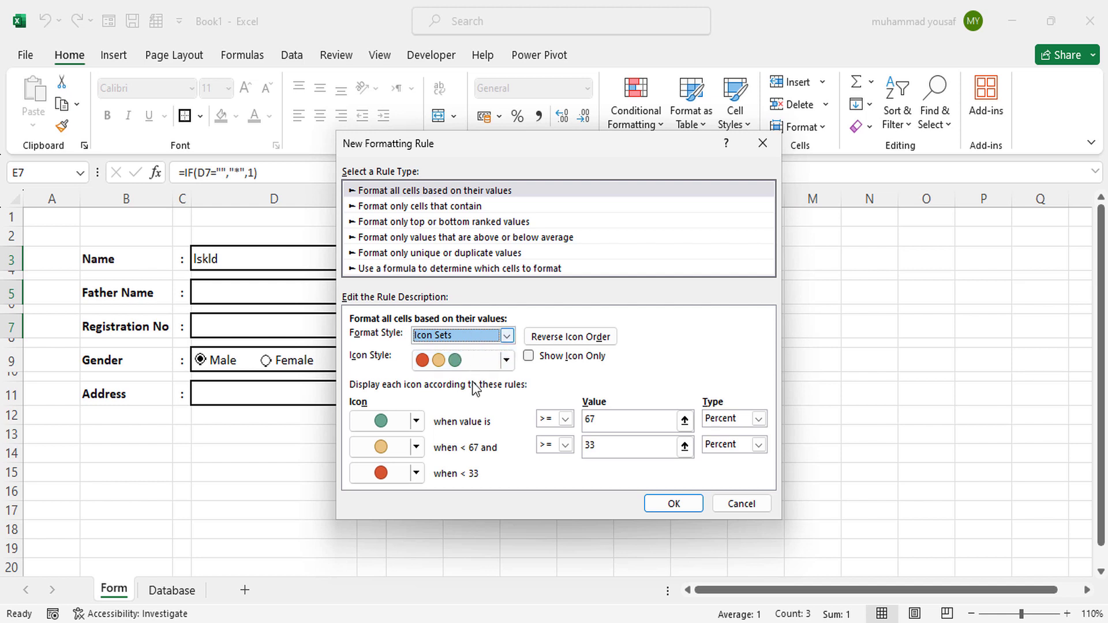
pyautogui.click(416, 473)
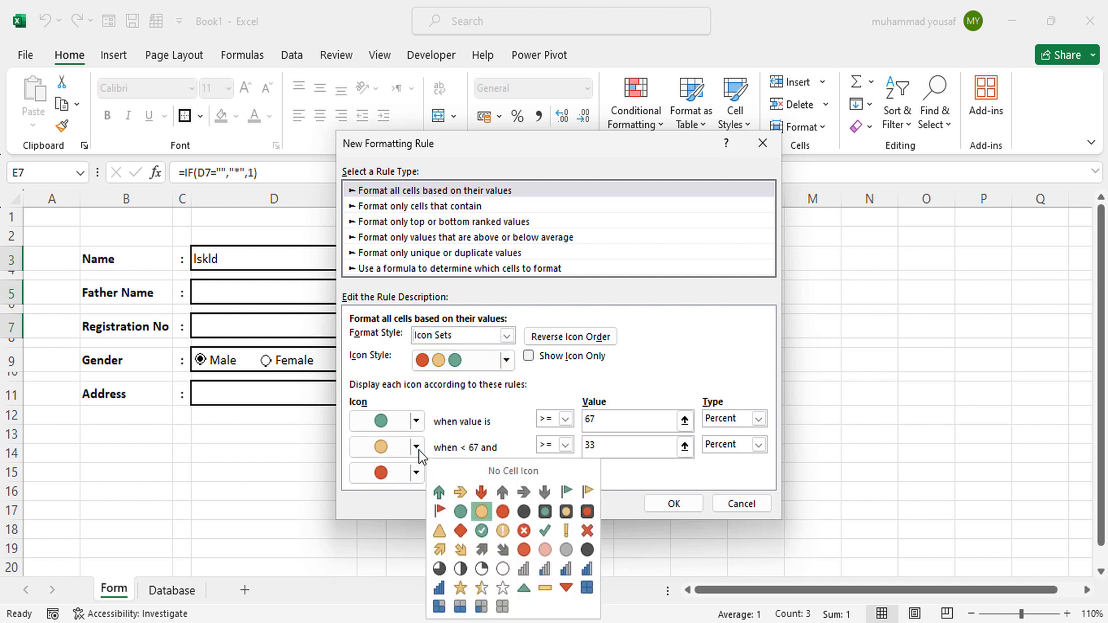
pyautogui.click(513, 471)
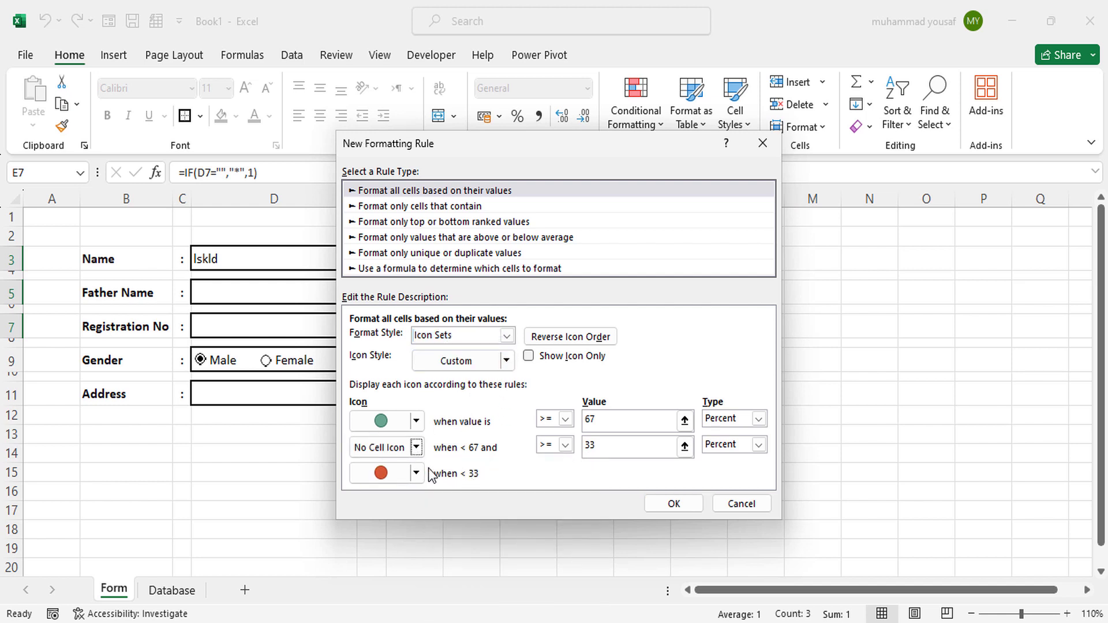
pyautogui.click(415, 473)
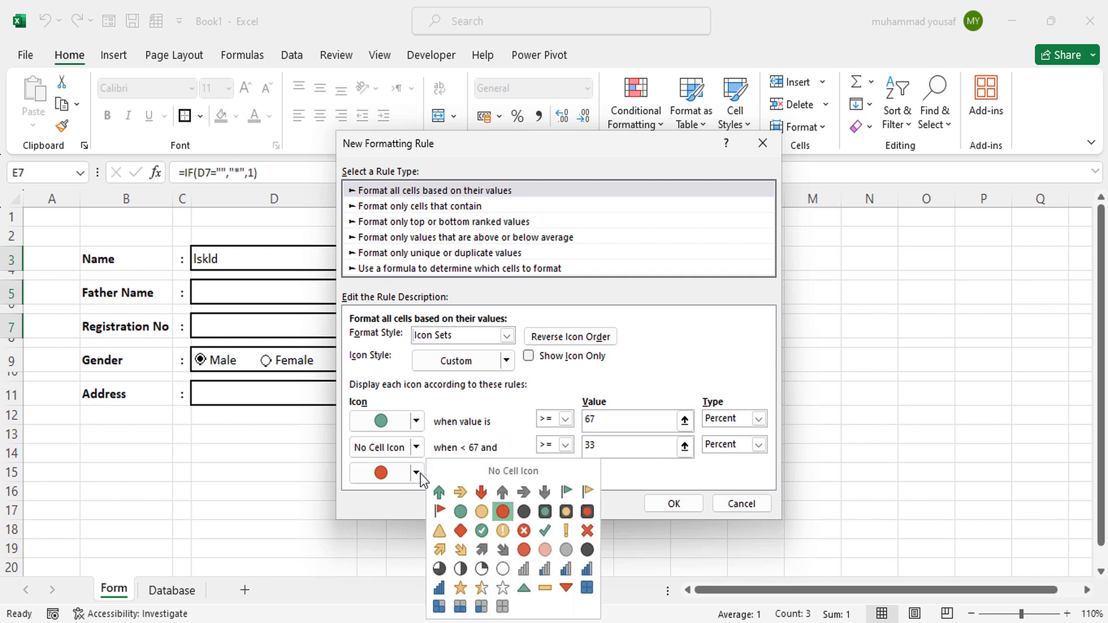
pyautogui.click(505, 472)
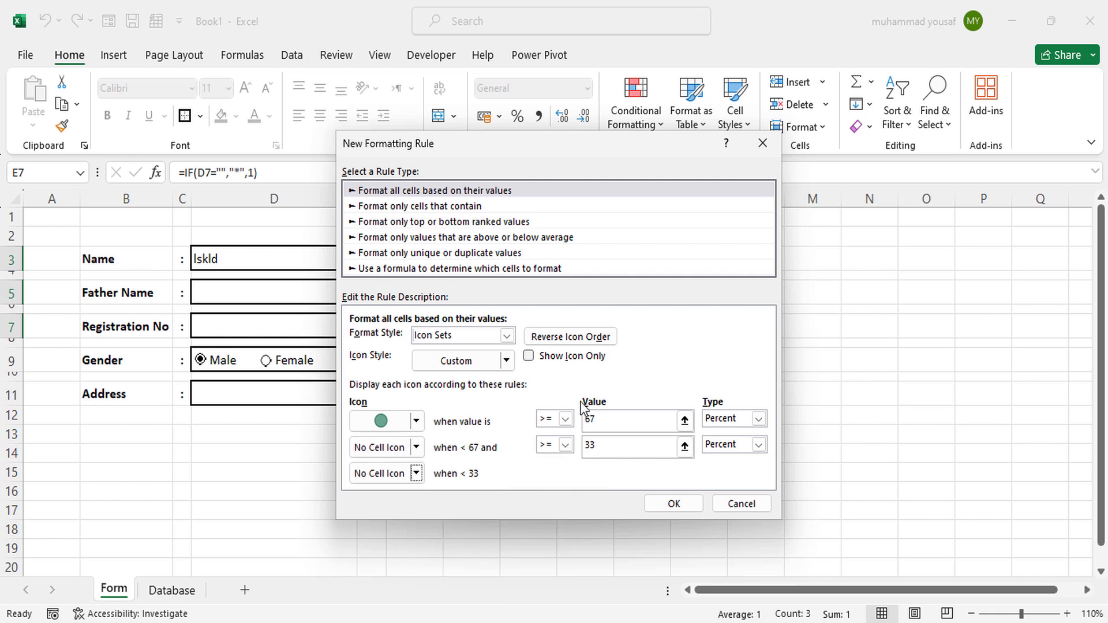
# - Set the icon thresholds to 1 and 0, show icon only, and apply the green-dot rule
pyautogui.doubleClick(598, 419)
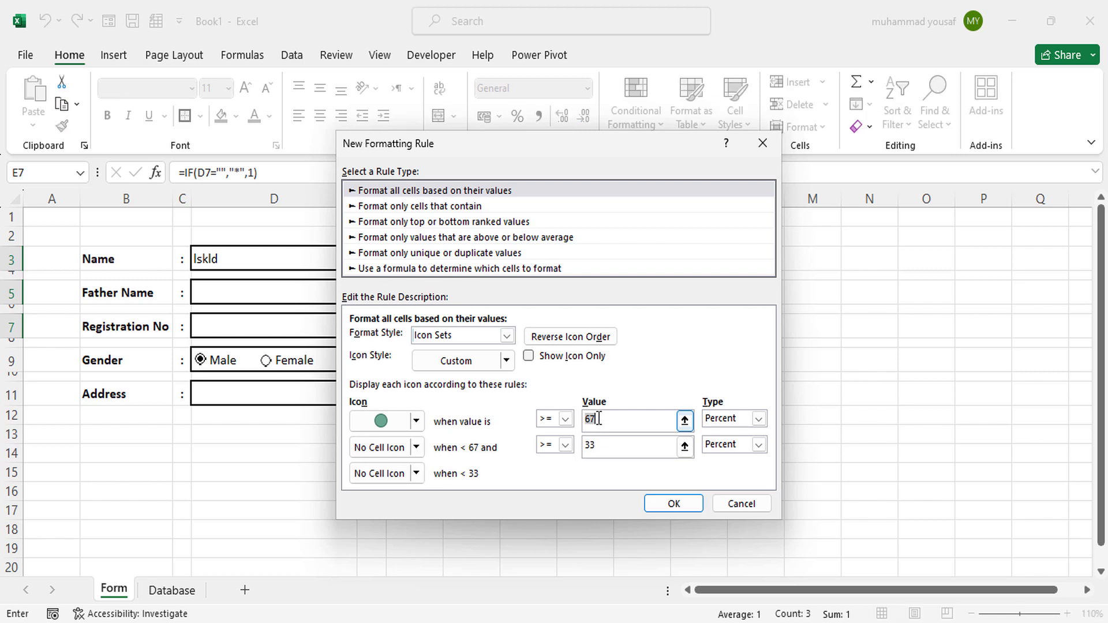
pyautogui.doubleClick(601, 444)
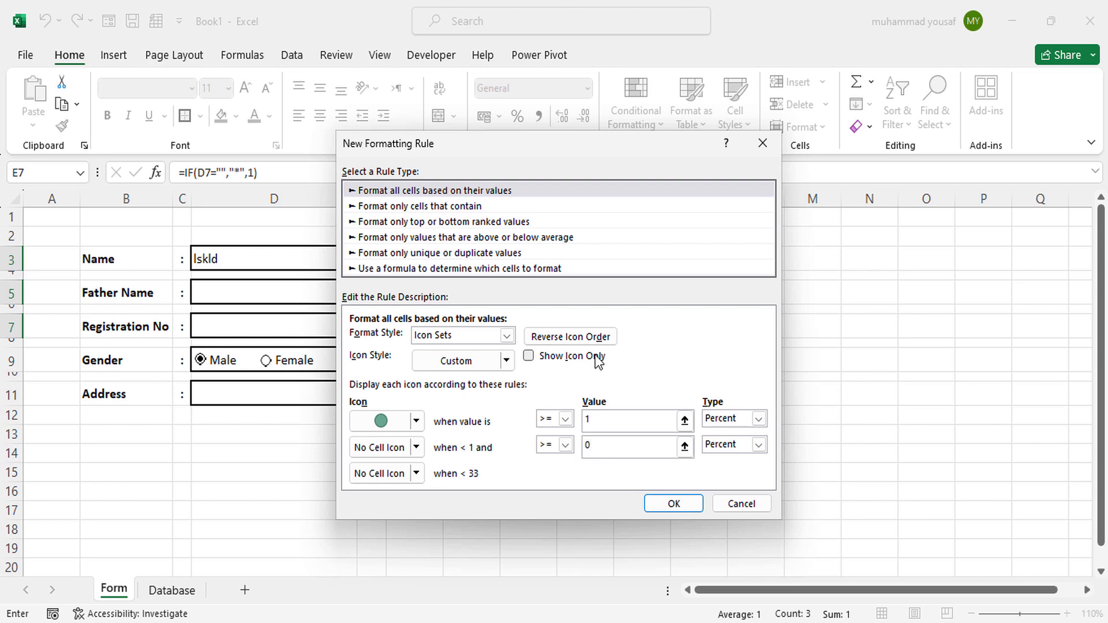
pyautogui.click(538, 359)
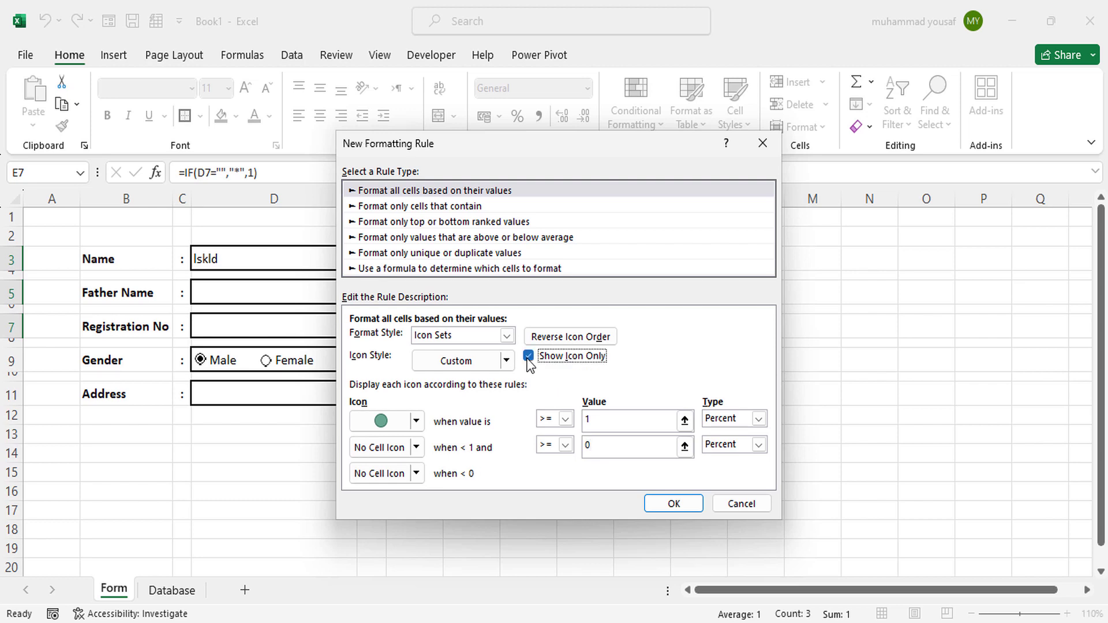
pyautogui.click(673, 504)
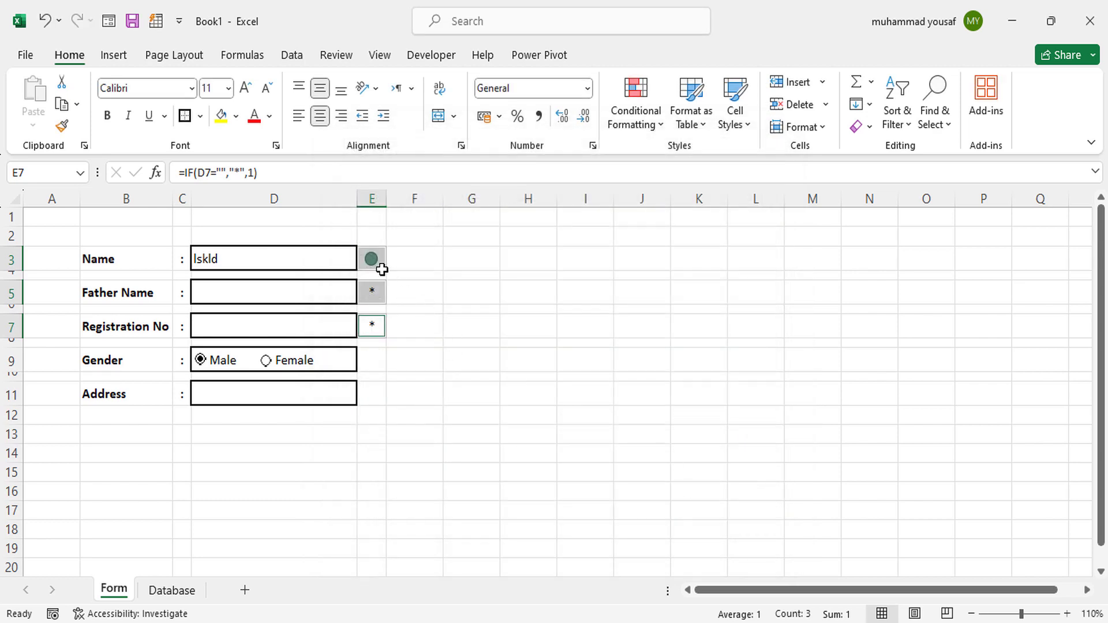
pyautogui.click(659, 130)
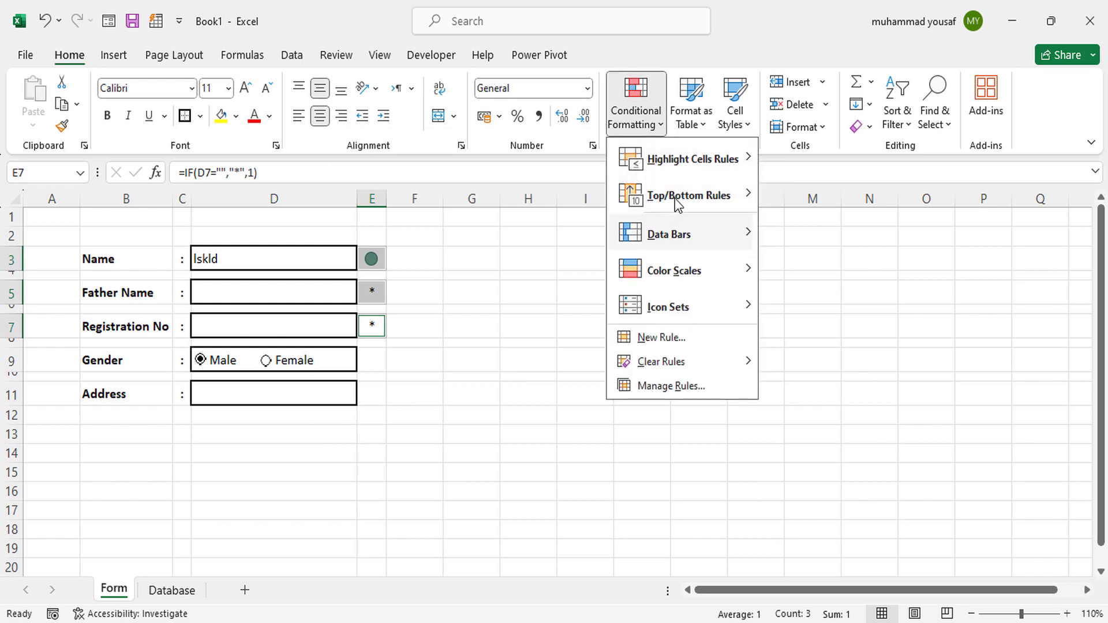
# - Create another Icon Sets rule with a green check on top and no icons below
pyautogui.click(664, 345)
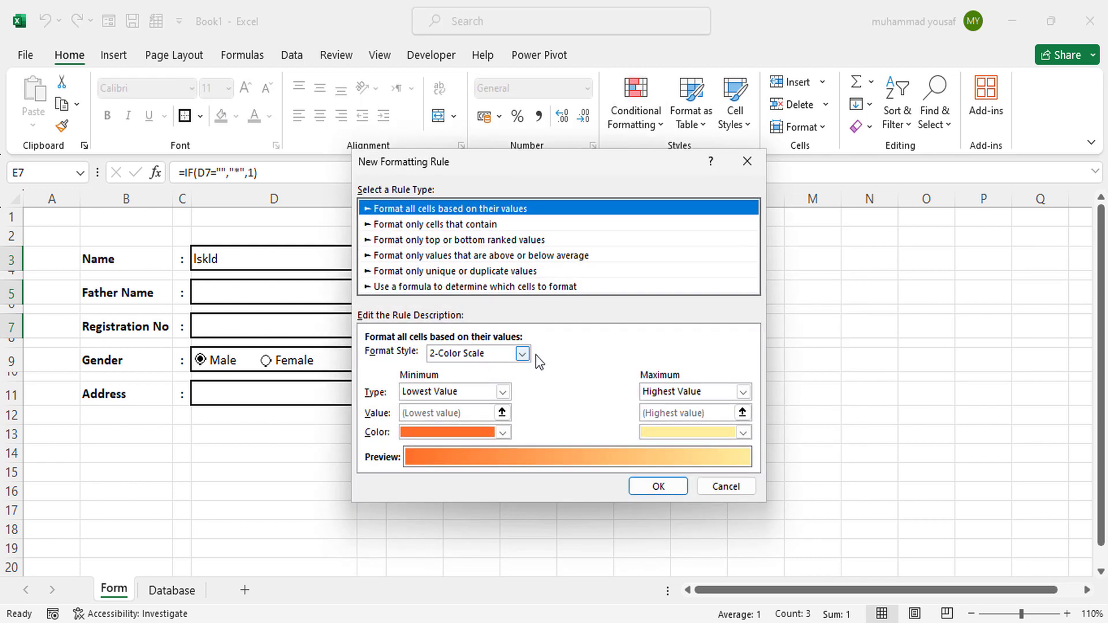
pyautogui.click(526, 356)
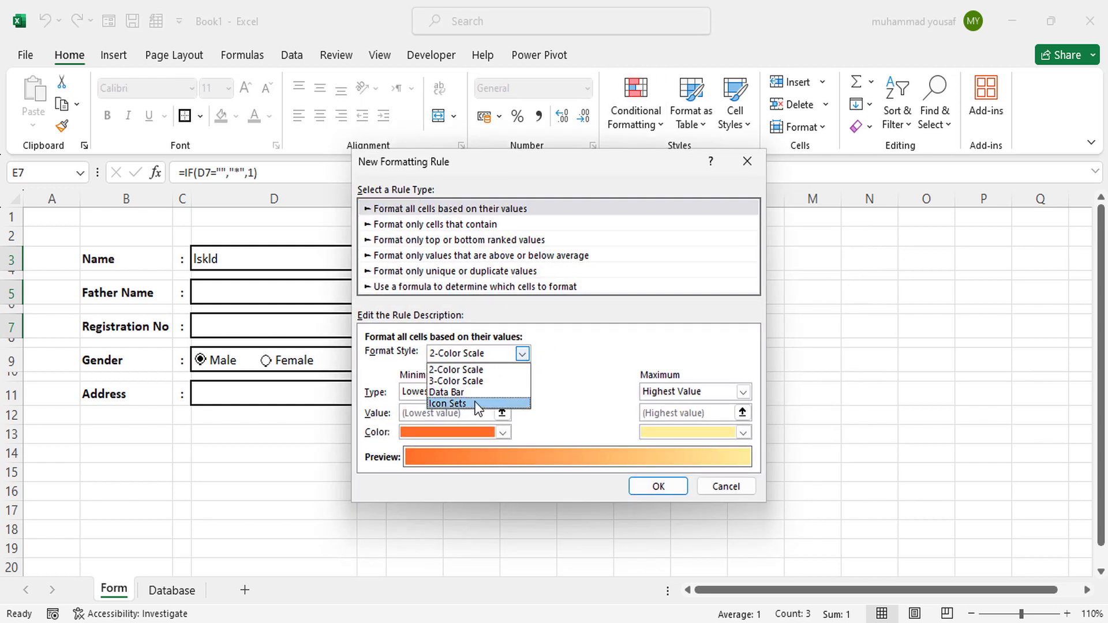
pyautogui.click(475, 403)
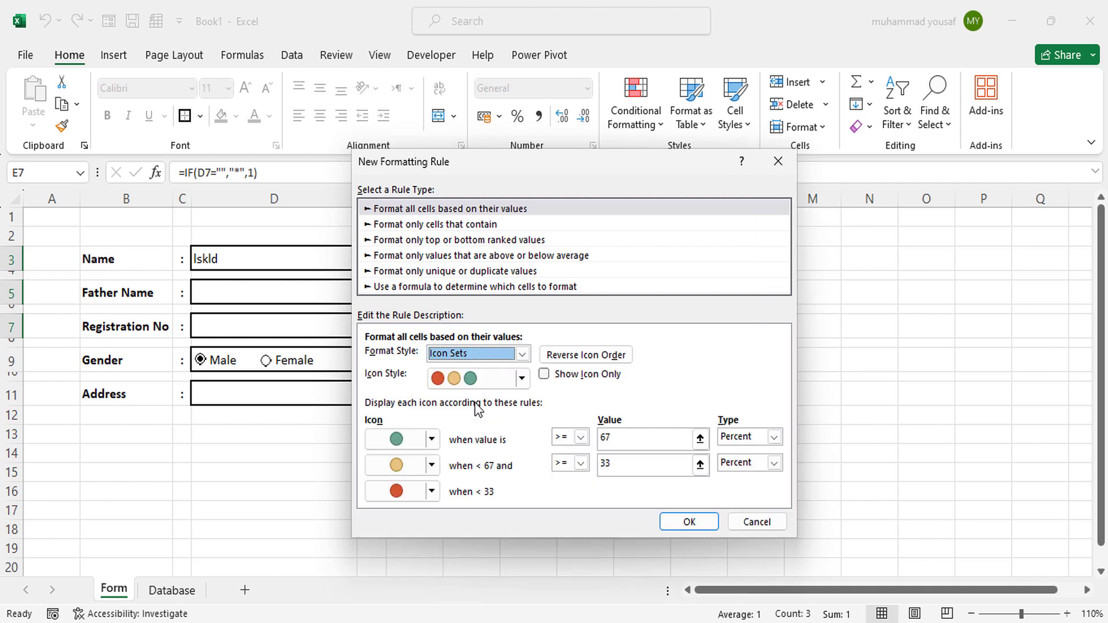
pyautogui.click(432, 465)
pyautogui.click(453, 470)
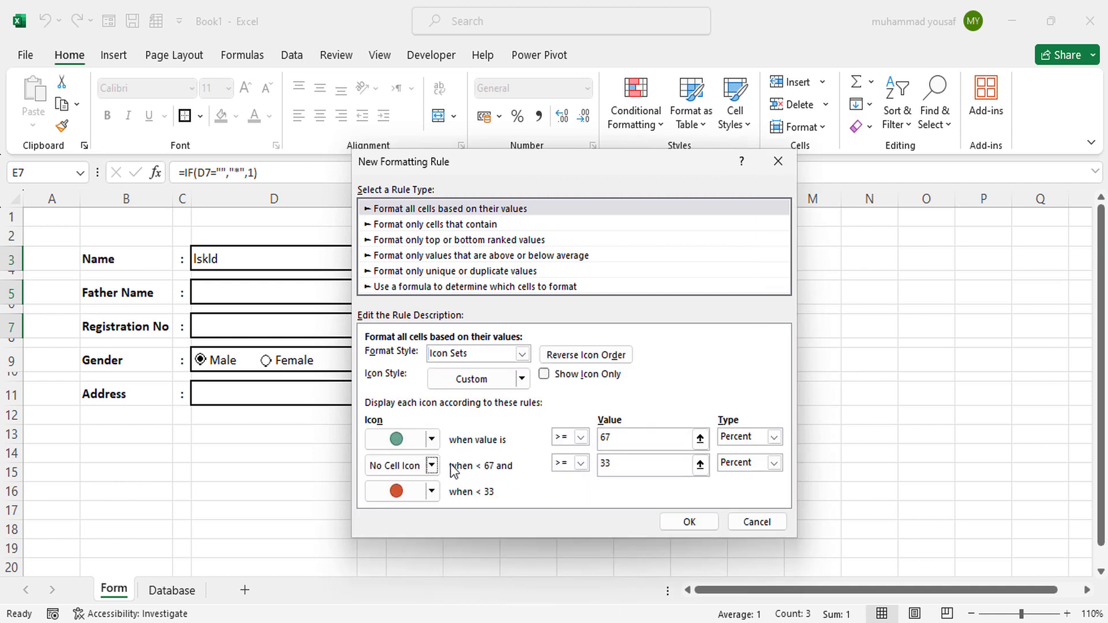
pyautogui.click(432, 491)
pyautogui.click(522, 471)
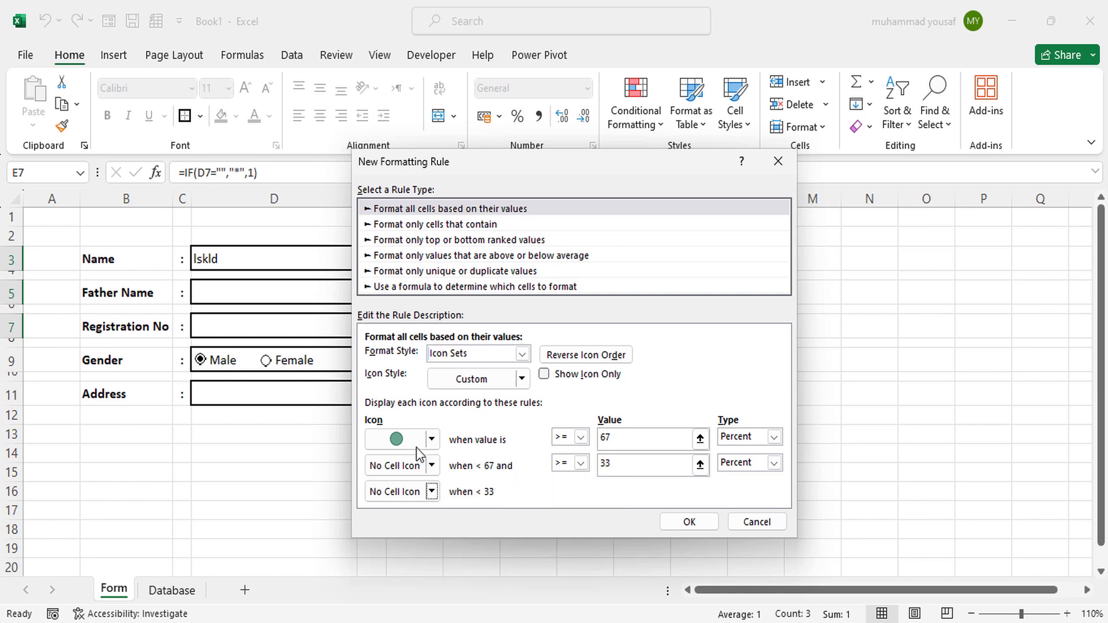
pyautogui.click(432, 439)
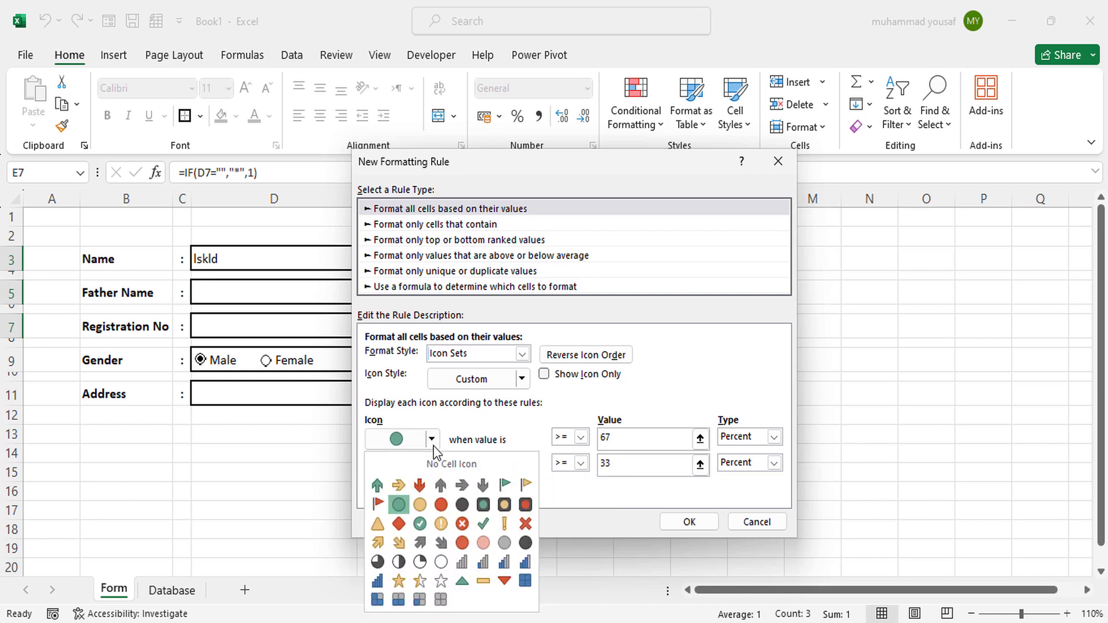
pyautogui.click(482, 524)
# - Set the thresholds to 1 and 0, show icon only, and apply the check-mark rule
pyautogui.click(613, 439)
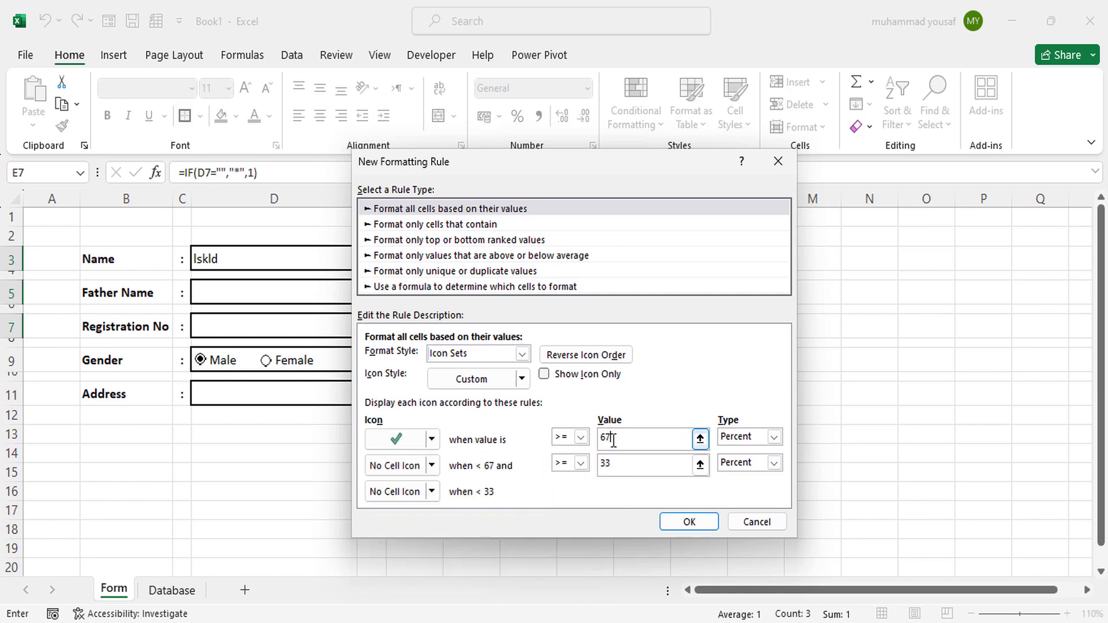
pyautogui.write('1')
pyautogui.press('Tab')
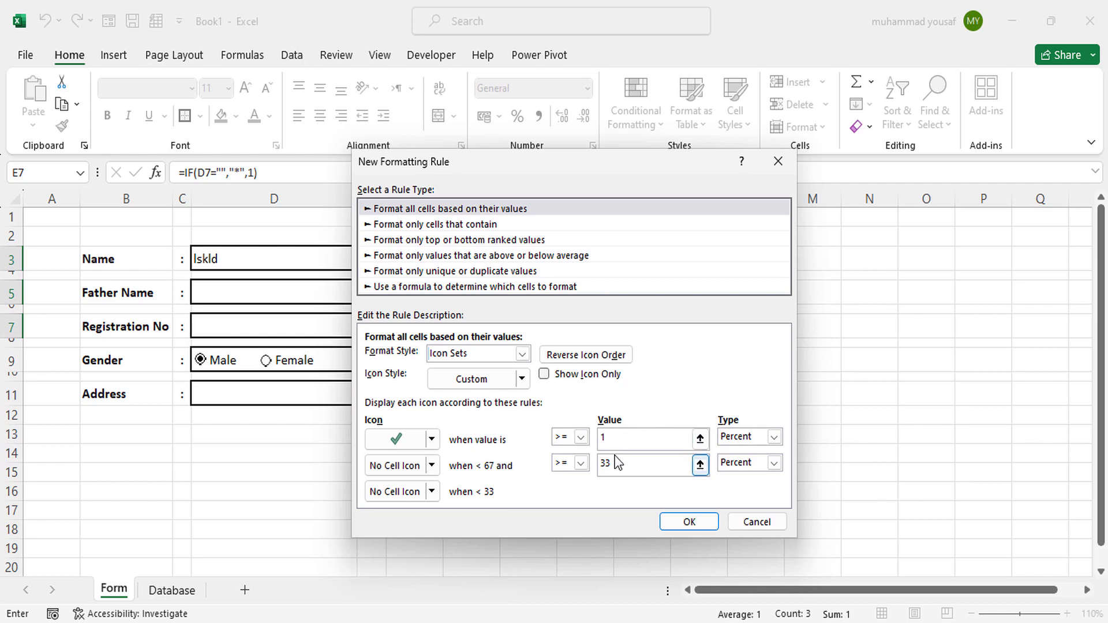
pyautogui.write('0')
pyautogui.click(544, 374)
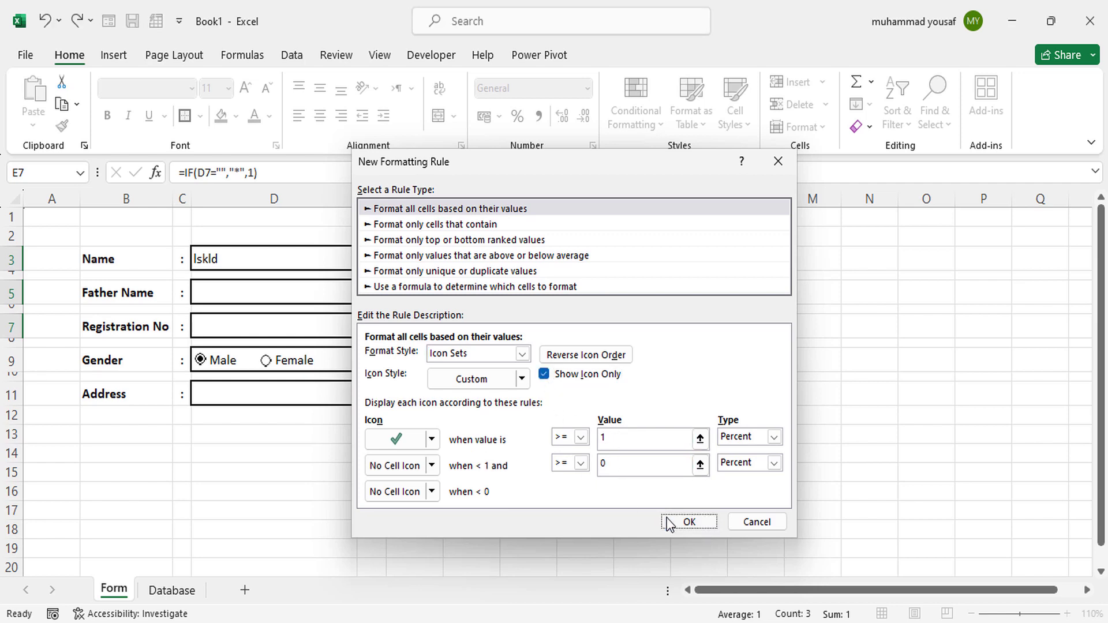
pyautogui.click(669, 523)
pyautogui.click(371, 291)
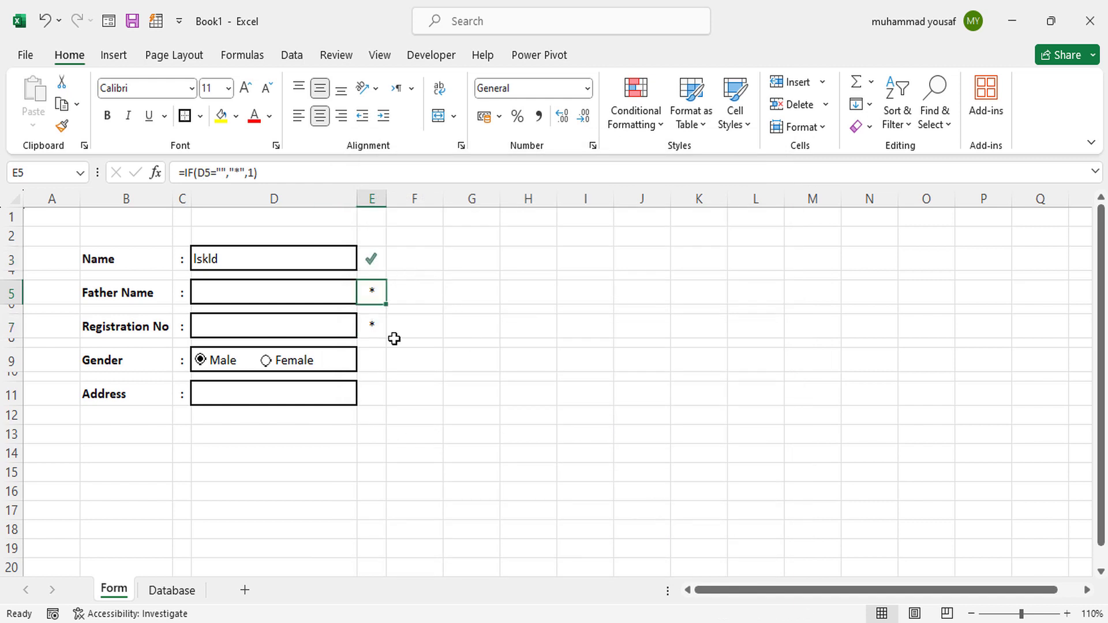
# - Enter 'slkd' in the Father Name box D5 and review the status cells in column E
pyautogui.click(302, 292)
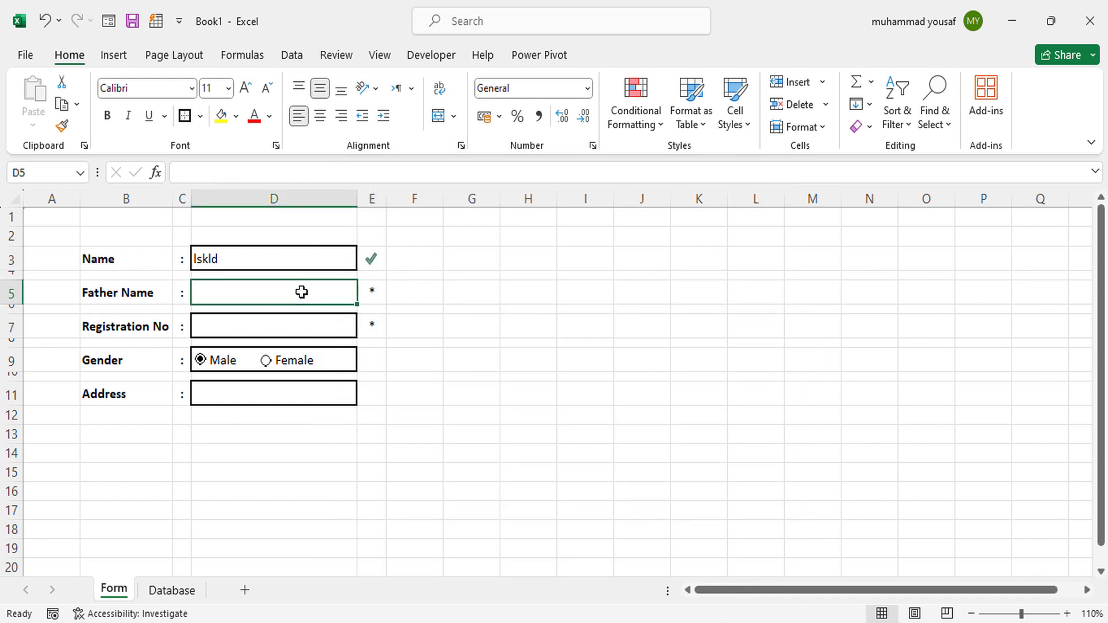
pyautogui.write('slkd')
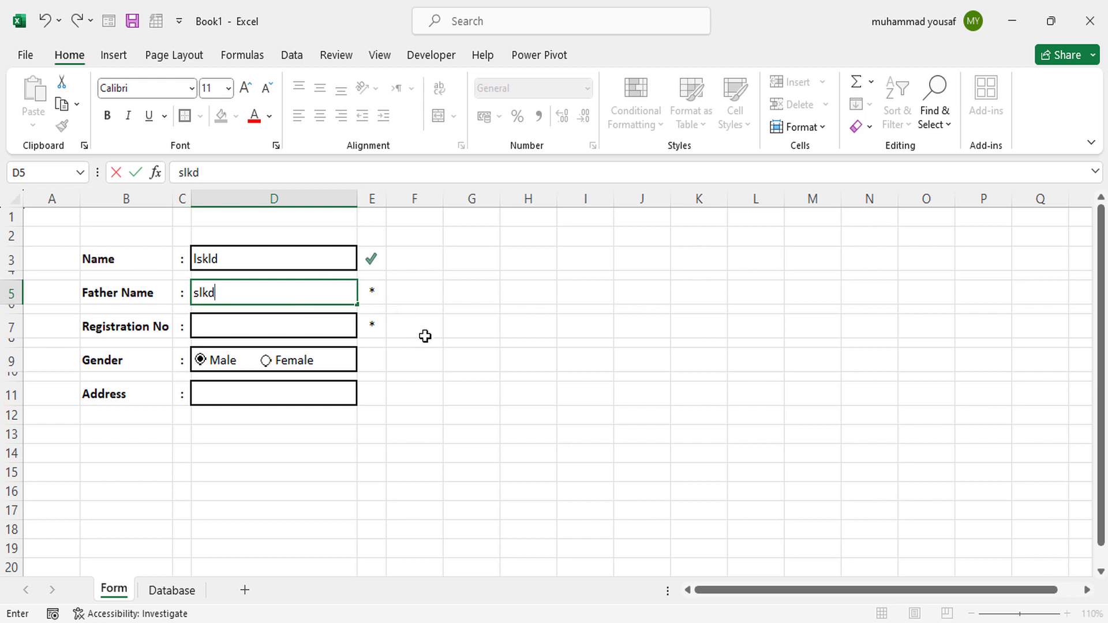
pyautogui.click(425, 329)
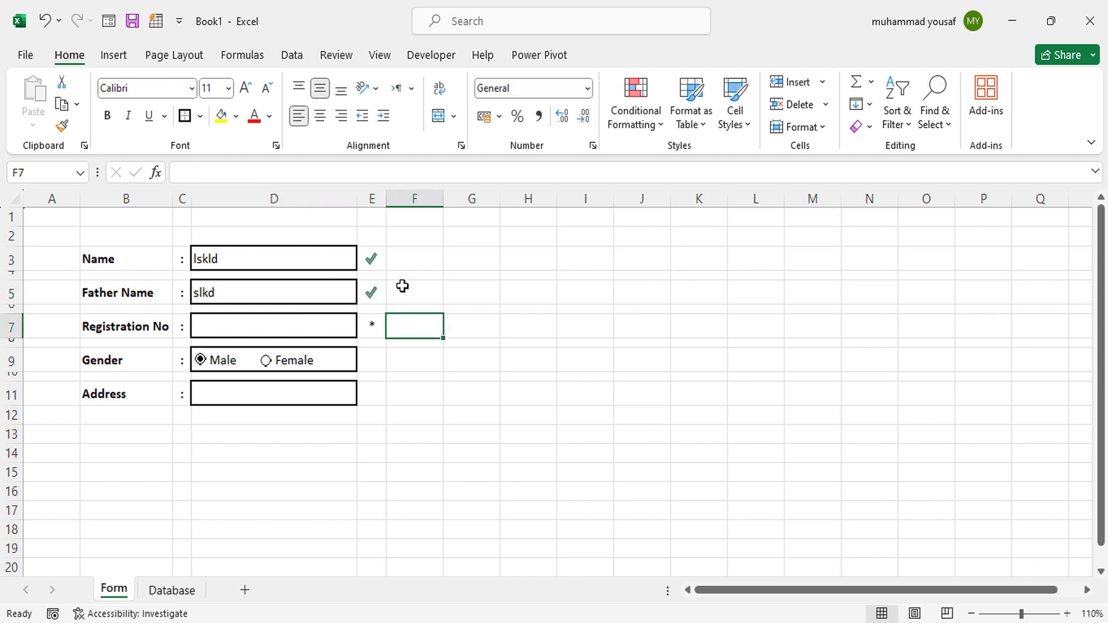
pyautogui.click(376, 358)
pyautogui.click(378, 413)
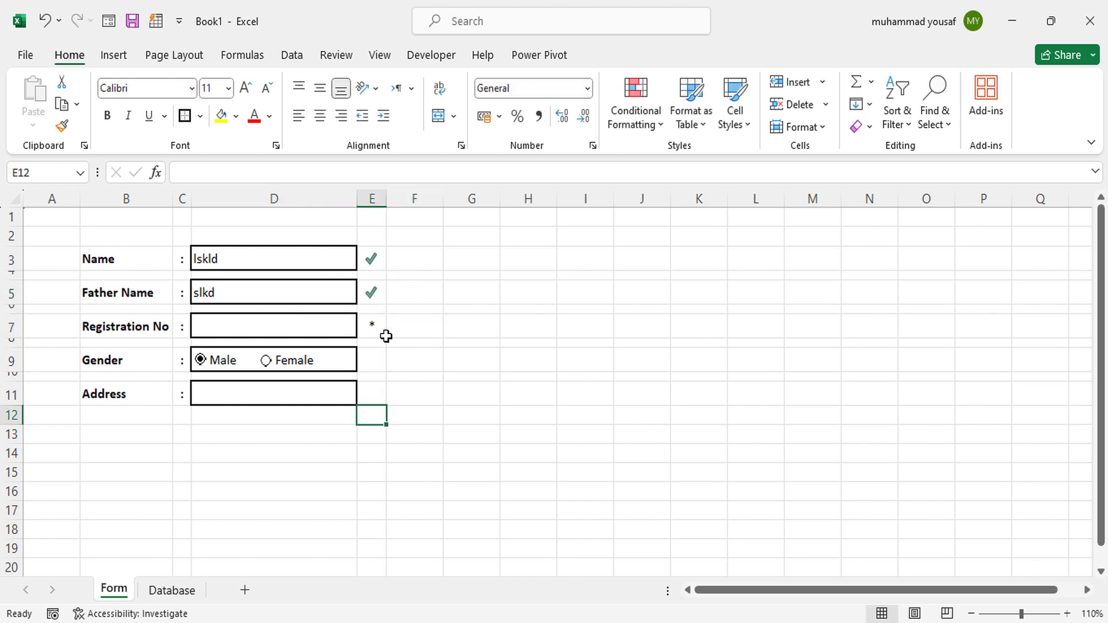
pyautogui.click(386, 337)
pyautogui.click(368, 259)
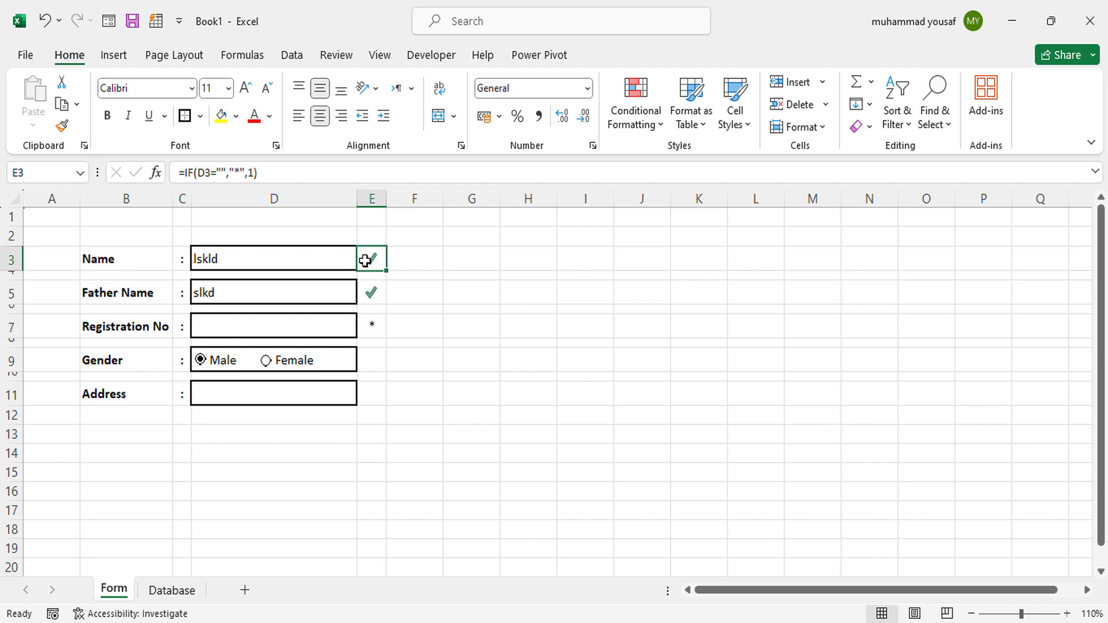
pyautogui.keyDown('ctrl'); pyautogui.click(374, 293); pyautogui.keyUp('ctrl')
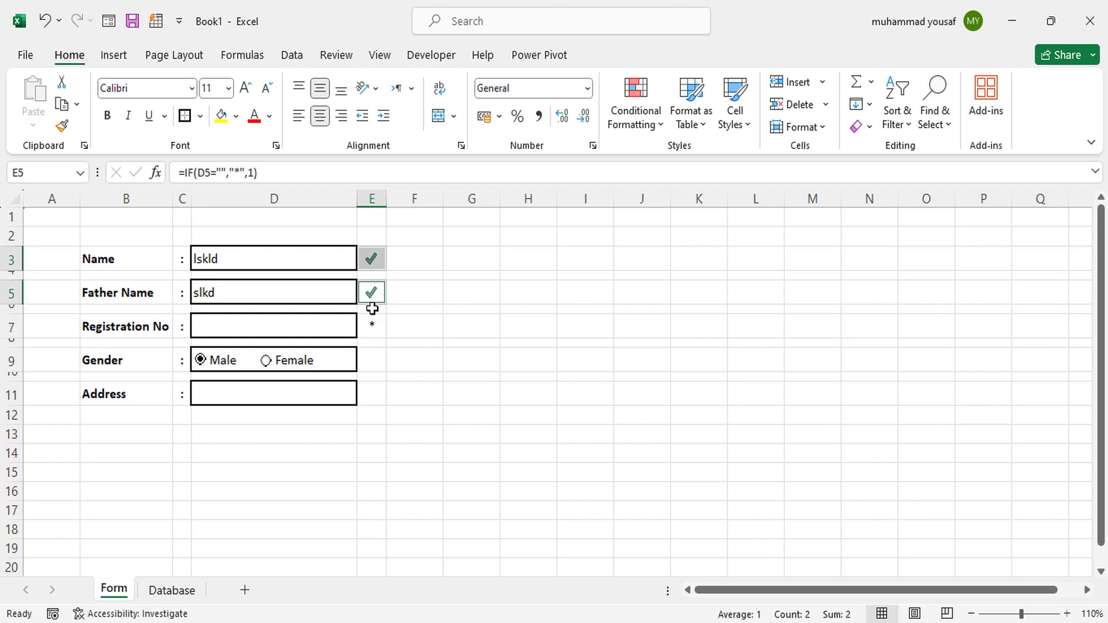
pyautogui.click(382, 335)
pyautogui.click(383, 397)
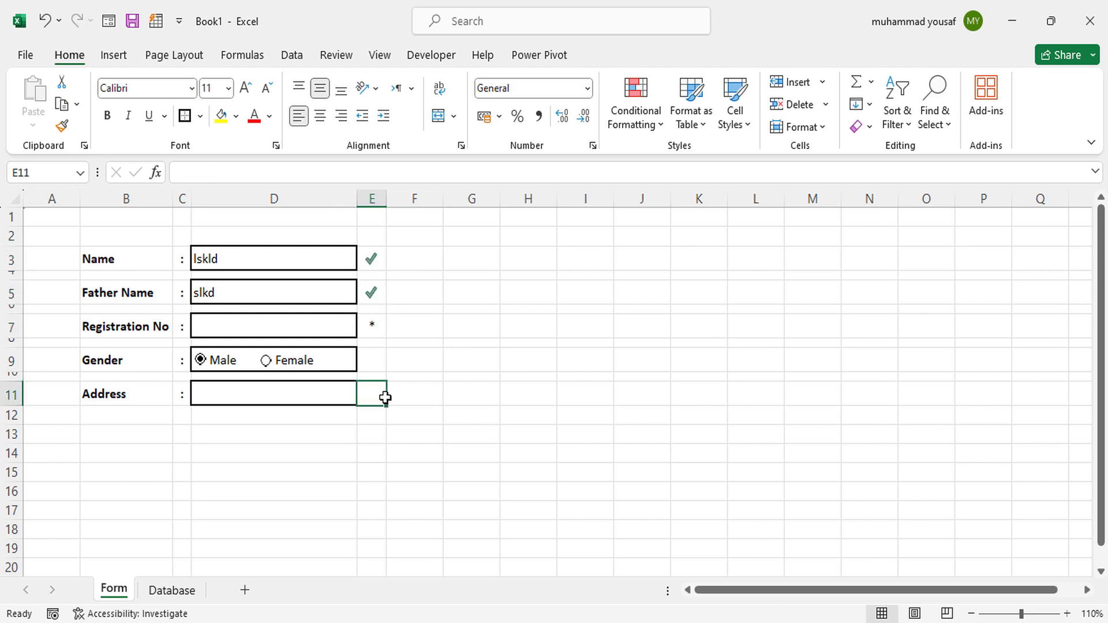
pyautogui.click(245, 457)
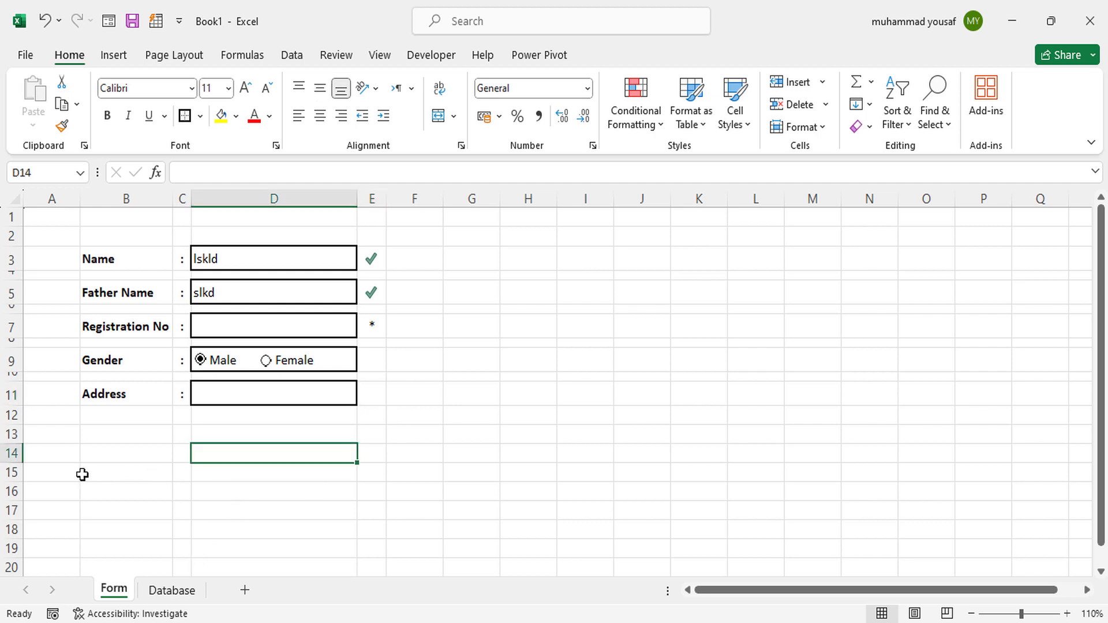
# - Heighten row 14 and give D14 a light grey fill
pyautogui.moveTo(17, 462); pyautogui.dragTo(16, 472)
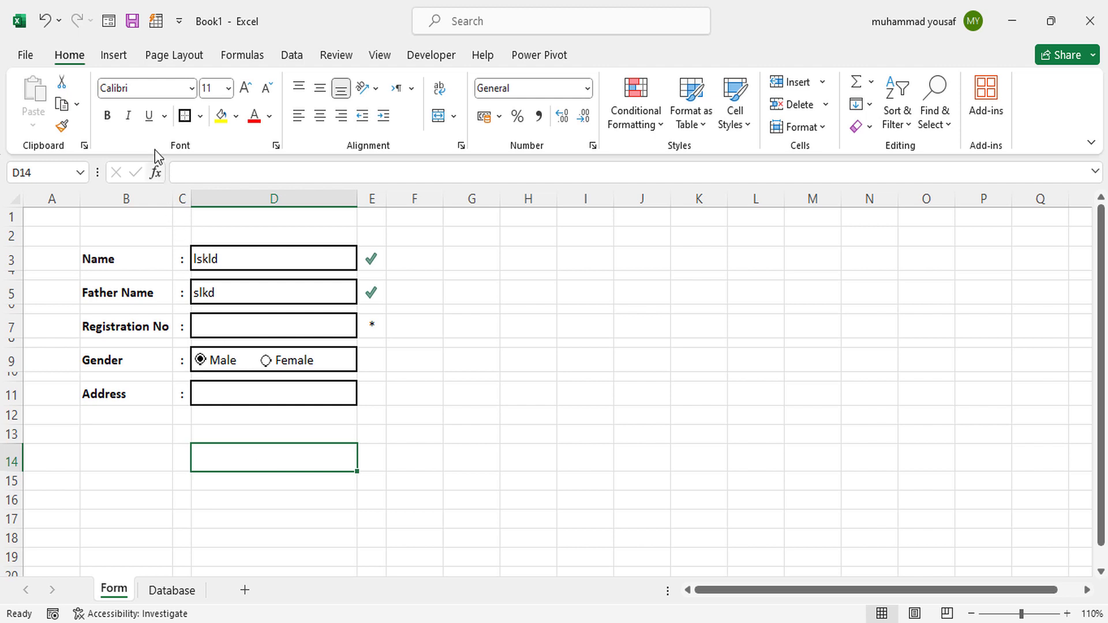
pyautogui.click(235, 116)
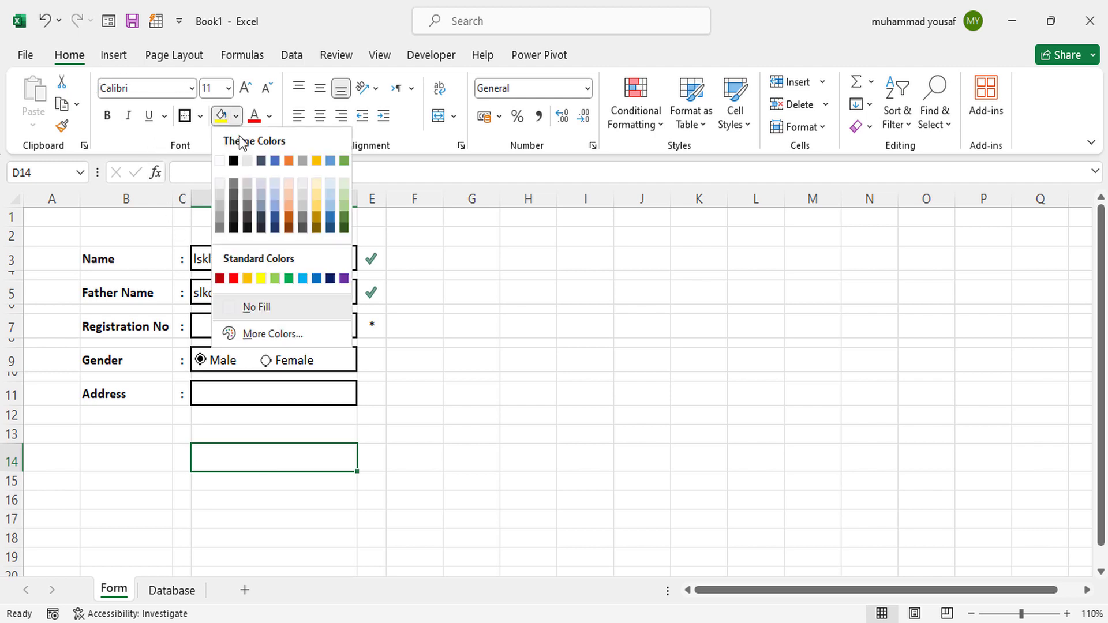
pyautogui.click(220, 199)
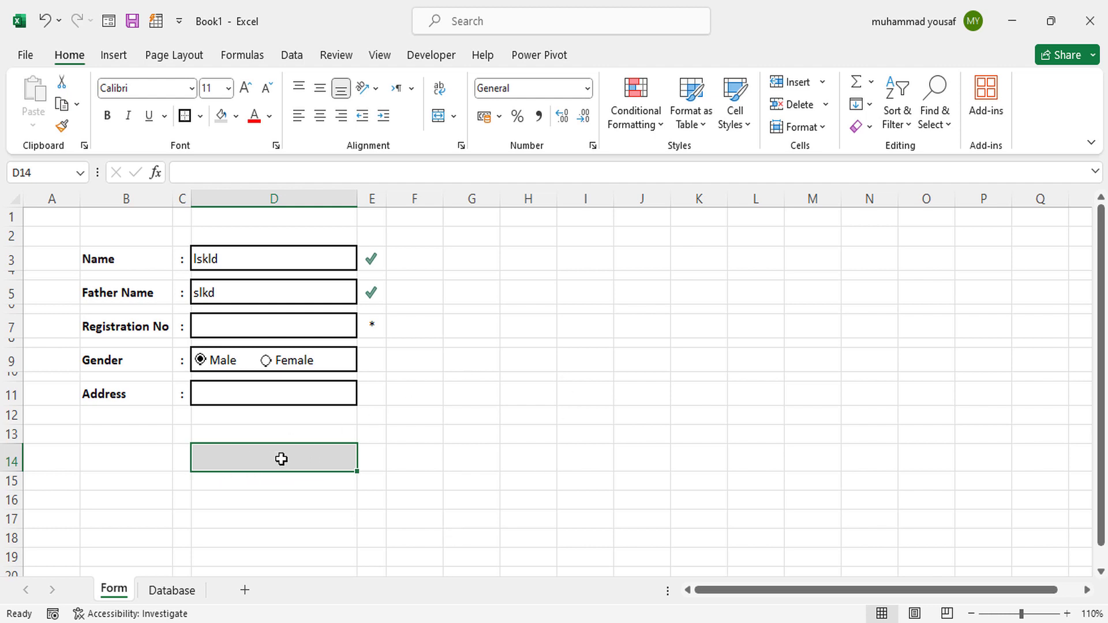
# - Enter =COUNTA(D3,D5,D7) in I5 to count the filled required fields
pyautogui.click(600, 295)
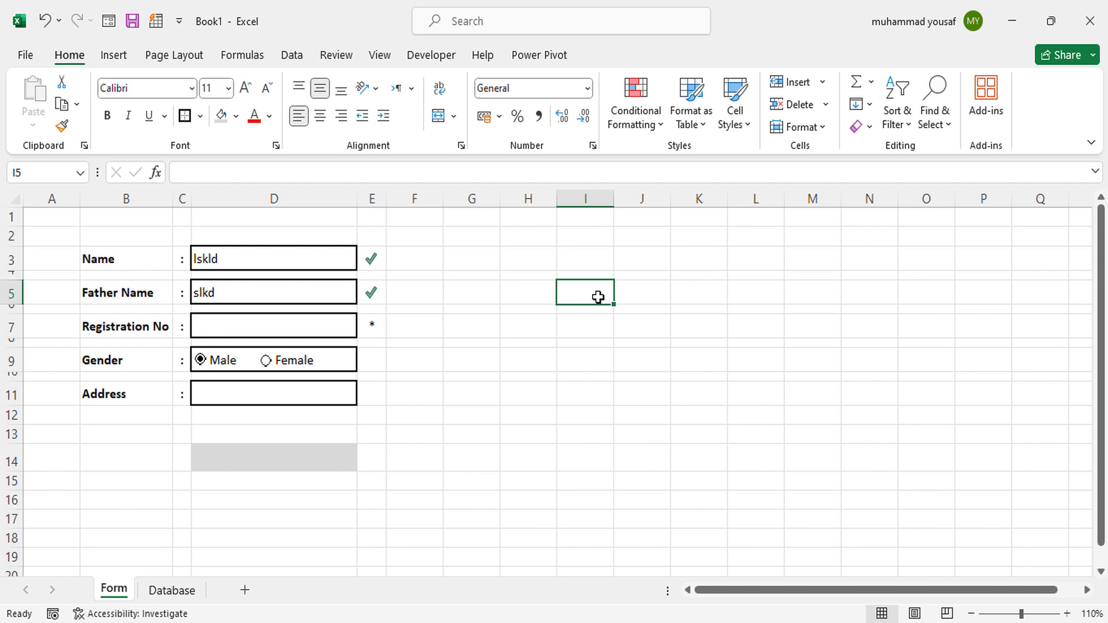
pyautogui.write('=cu')
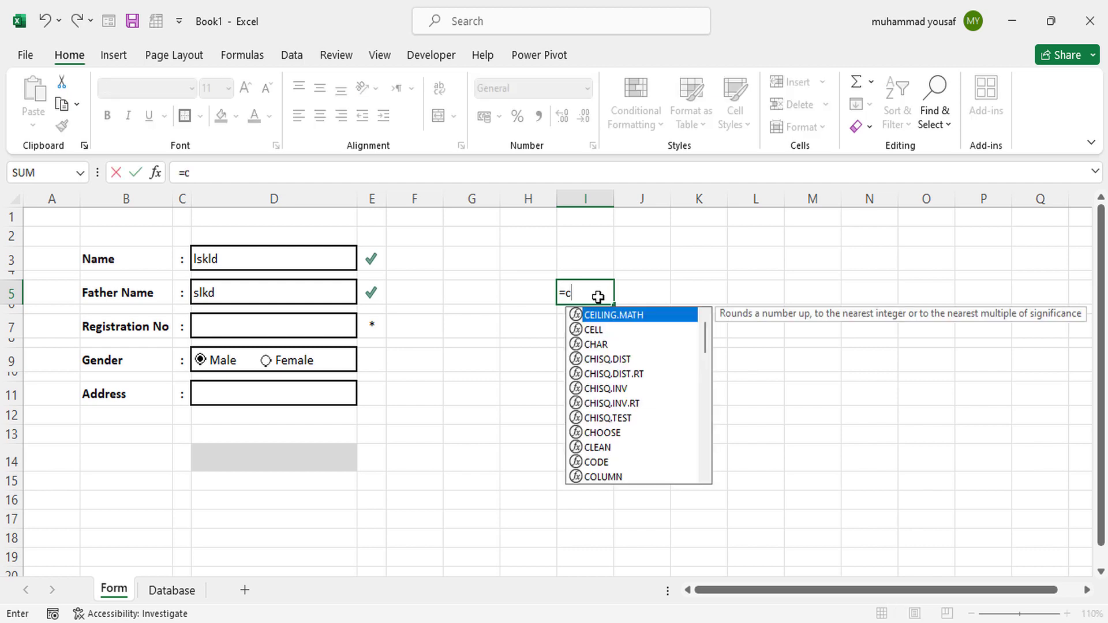
pyautogui.press('BackSpace')
pyautogui.write('ount')
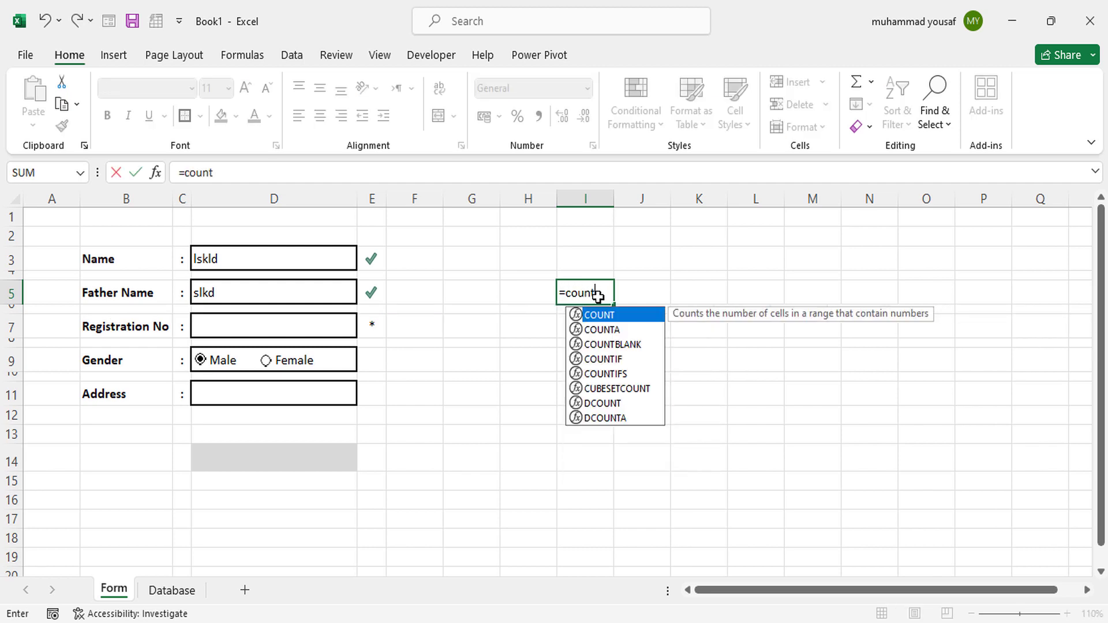
pyautogui.press('Down')
pyautogui.write('t(')
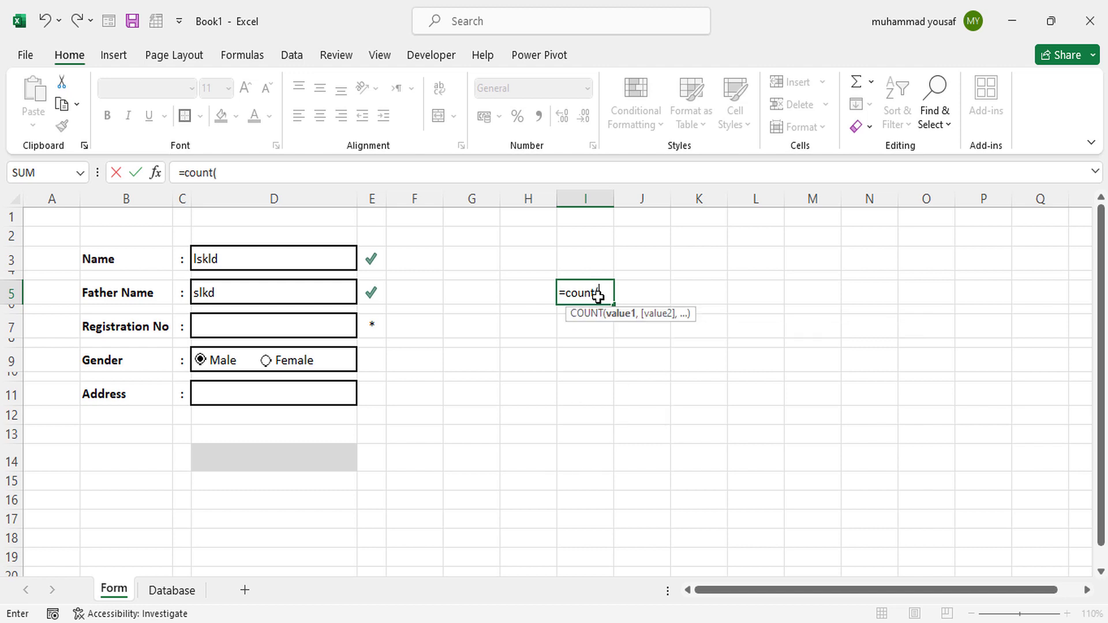
pyautogui.press('BackSpace')
pyautogui.write('a')
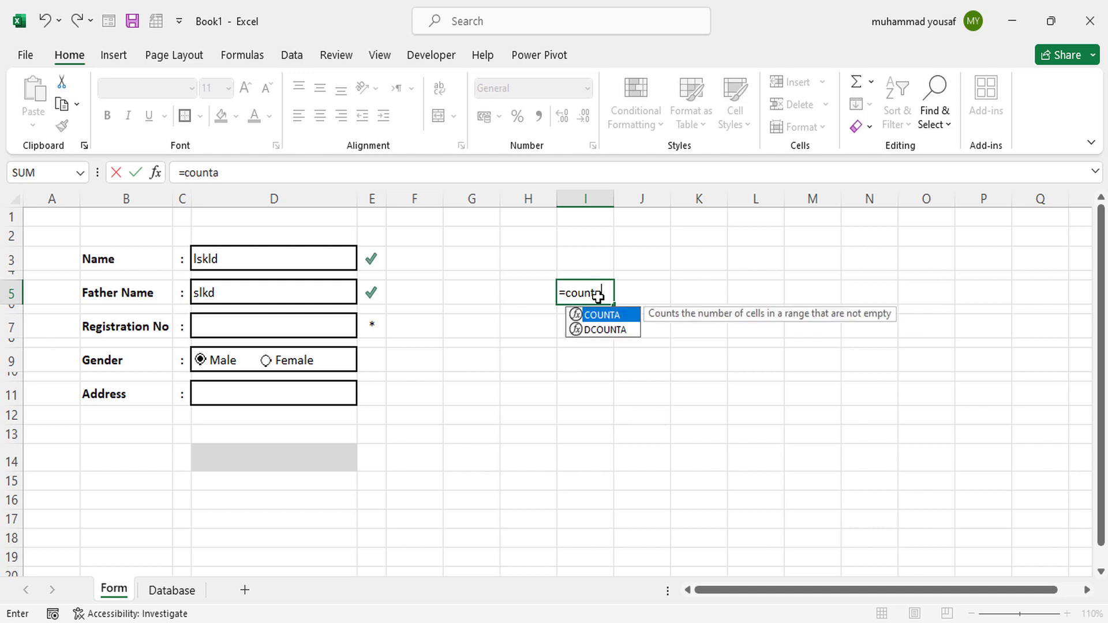
pyautogui.write('(')
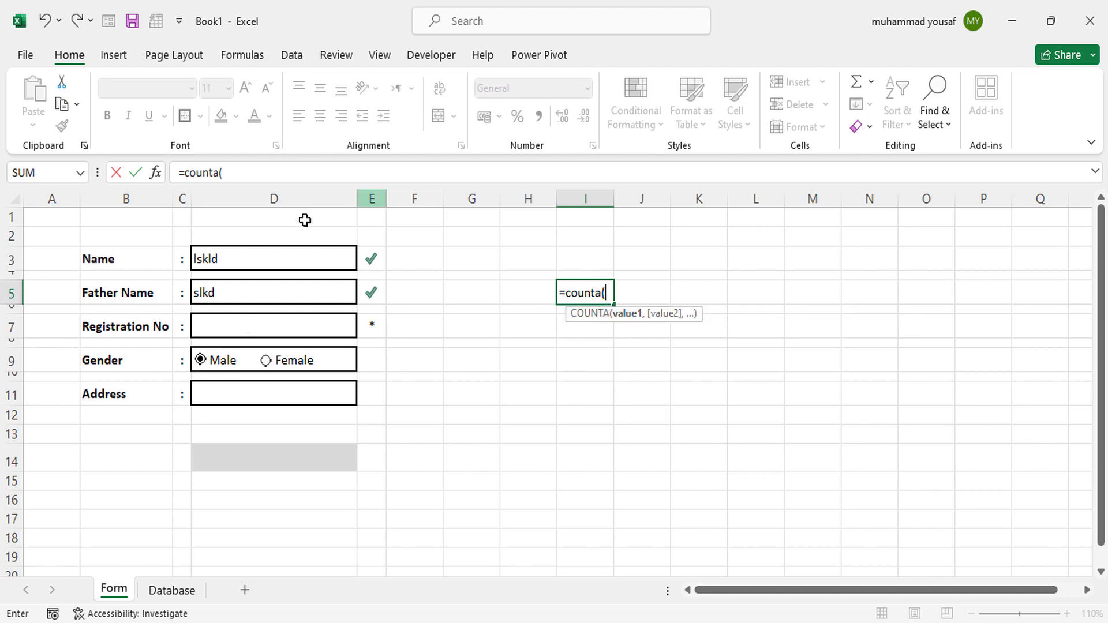
pyautogui.click(295, 258)
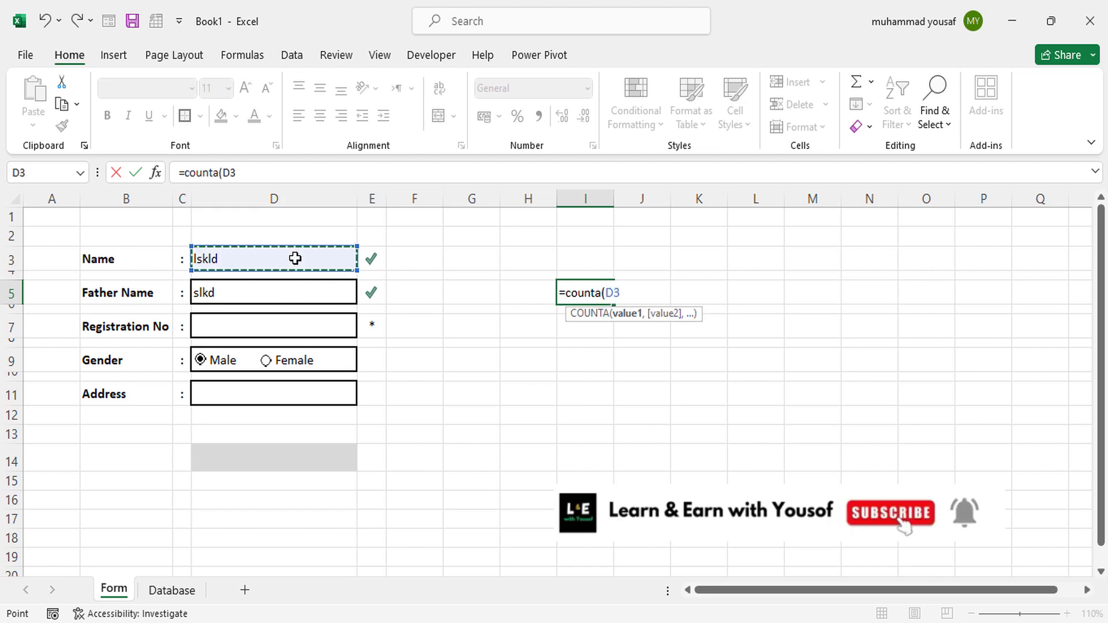
pyautogui.write(',')
pyautogui.click(286, 290)
pyautogui.write('m')
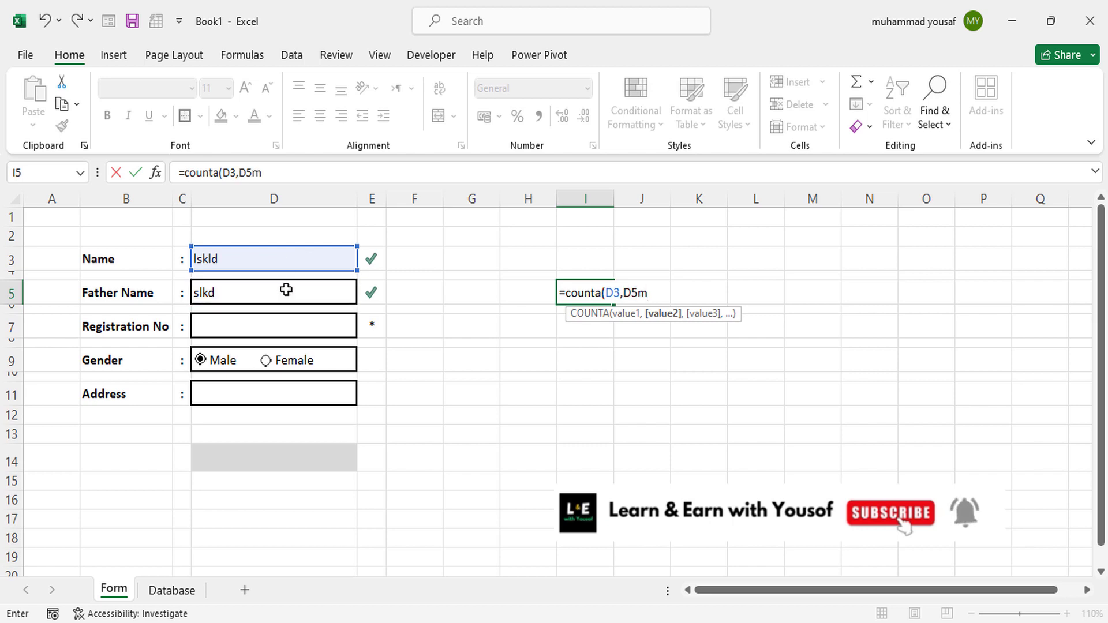
pyautogui.press('BackSpace')
pyautogui.write(',')
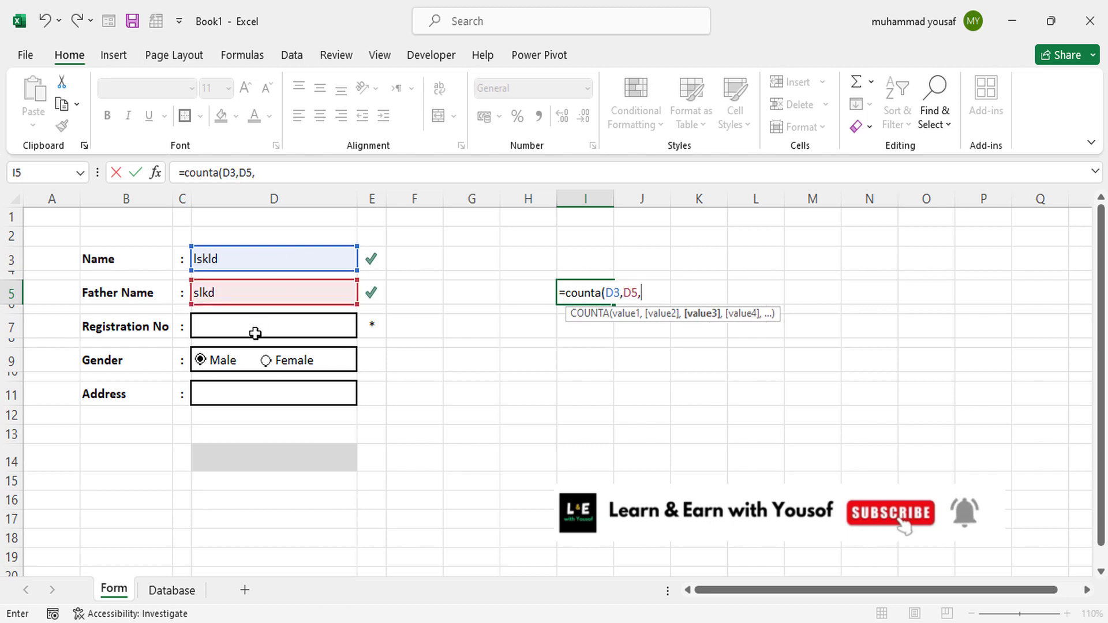
pyautogui.click(255, 333)
pyautogui.press('Return')
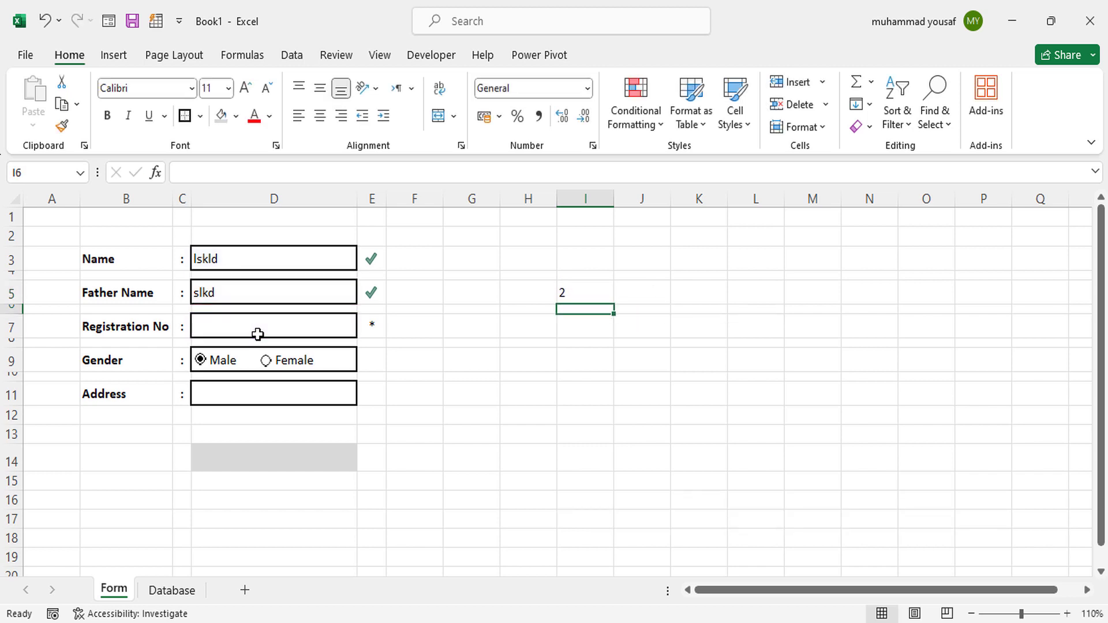
# - Type 'dfdf' in Registration No D7 and confirm the I5 counter reads 3
pyautogui.click(224, 293)
pyautogui.click(231, 258)
pyautogui.click(234, 293)
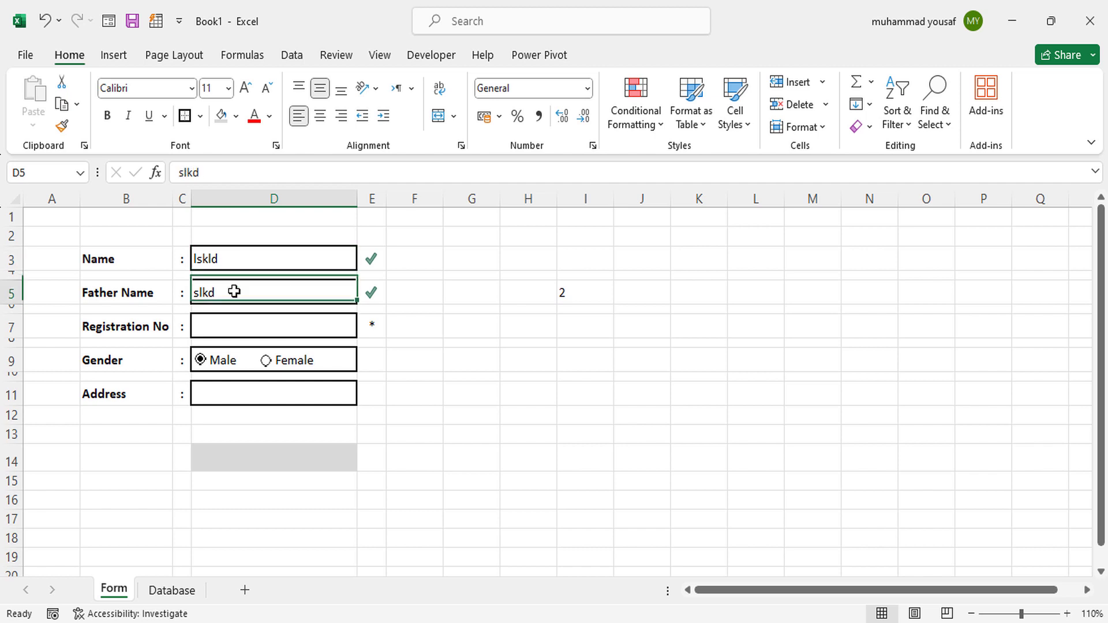
pyautogui.click(236, 332)
pyautogui.write('dfdf')
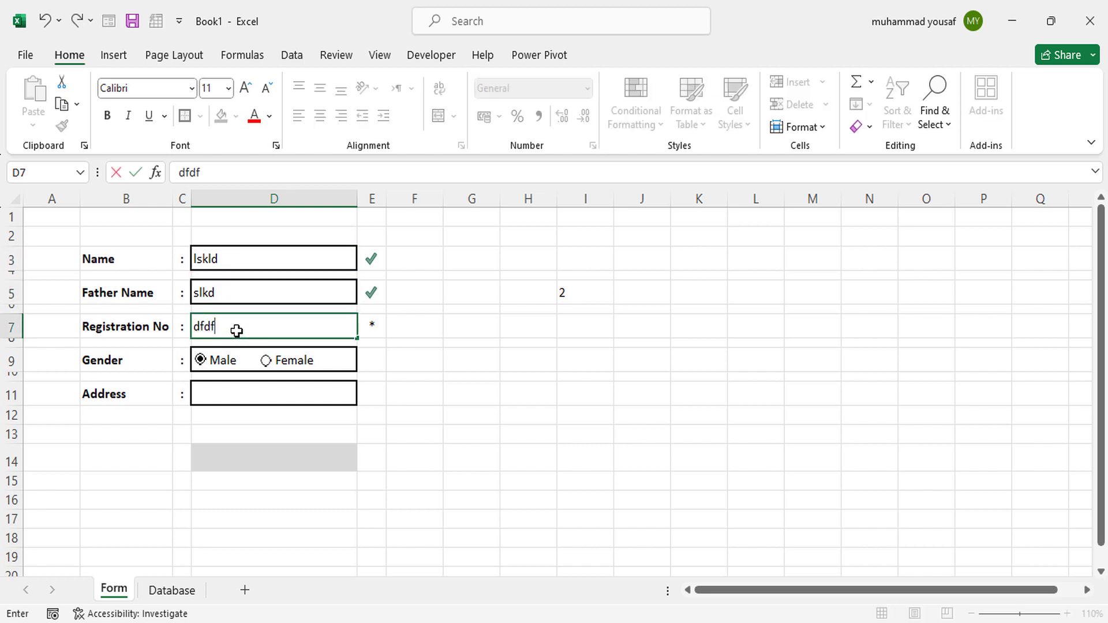
pyautogui.press('Return')
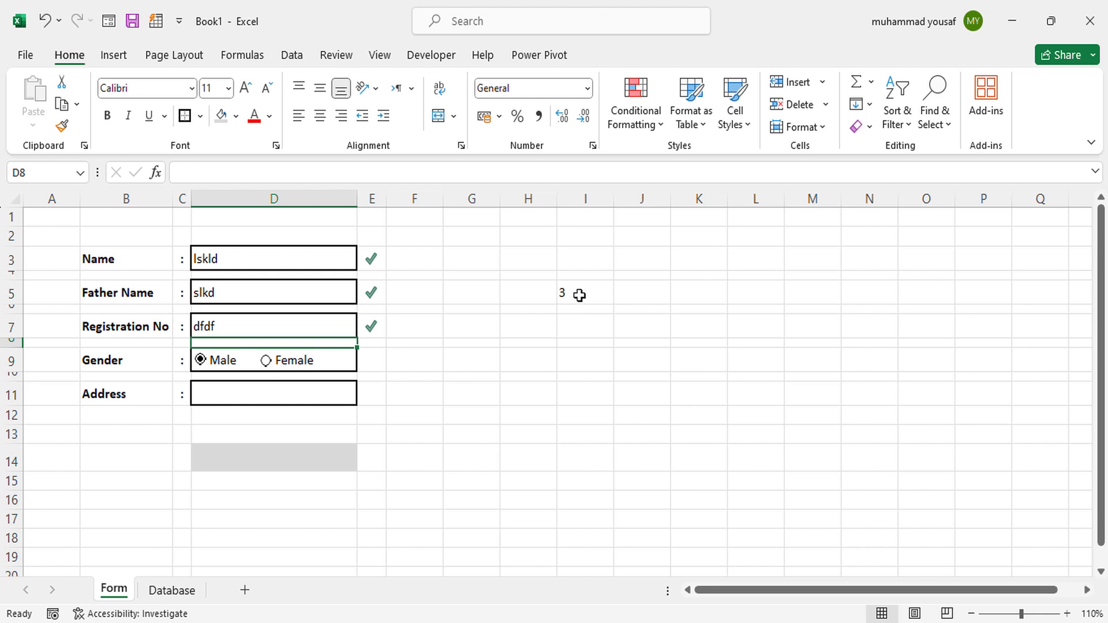
pyautogui.click(579, 295)
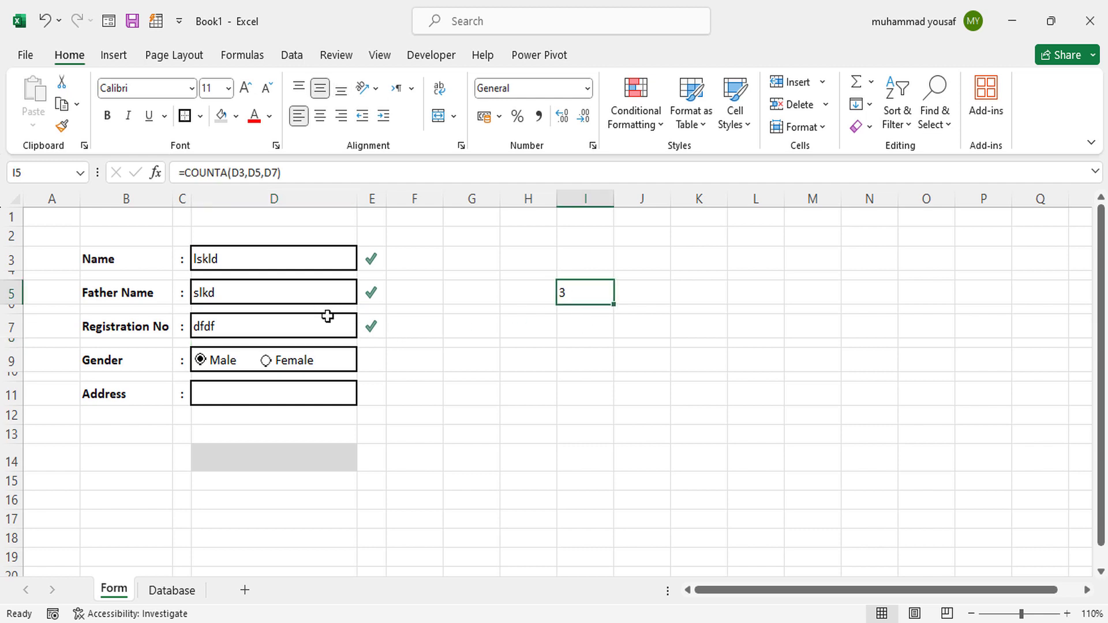
pyautogui.click(589, 323)
pyautogui.click(574, 301)
pyautogui.click(280, 462)
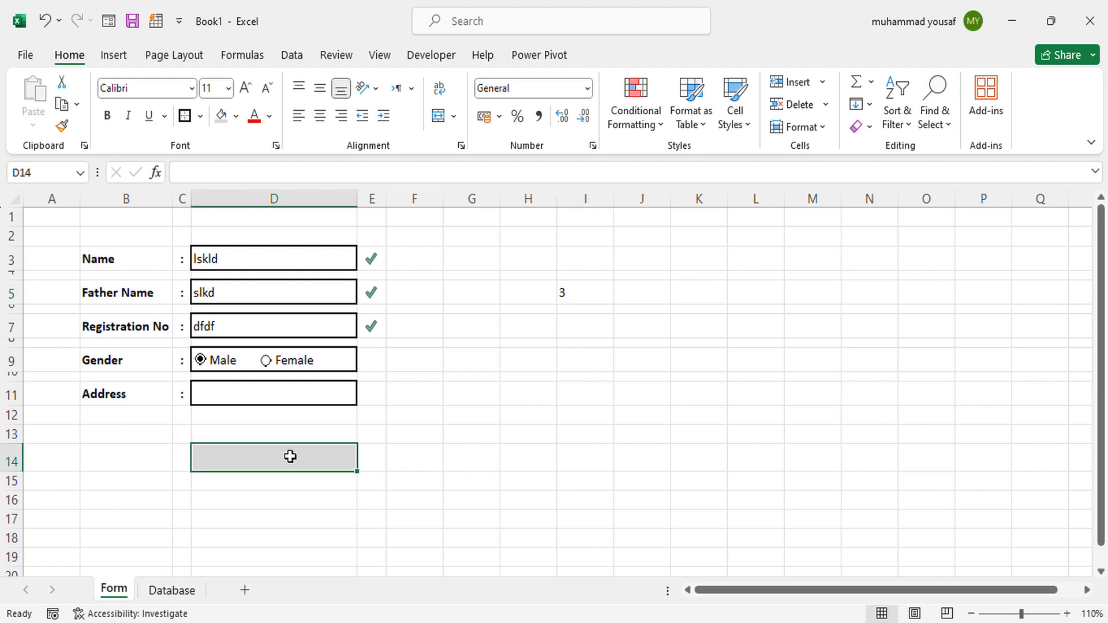
pyautogui.click(582, 324)
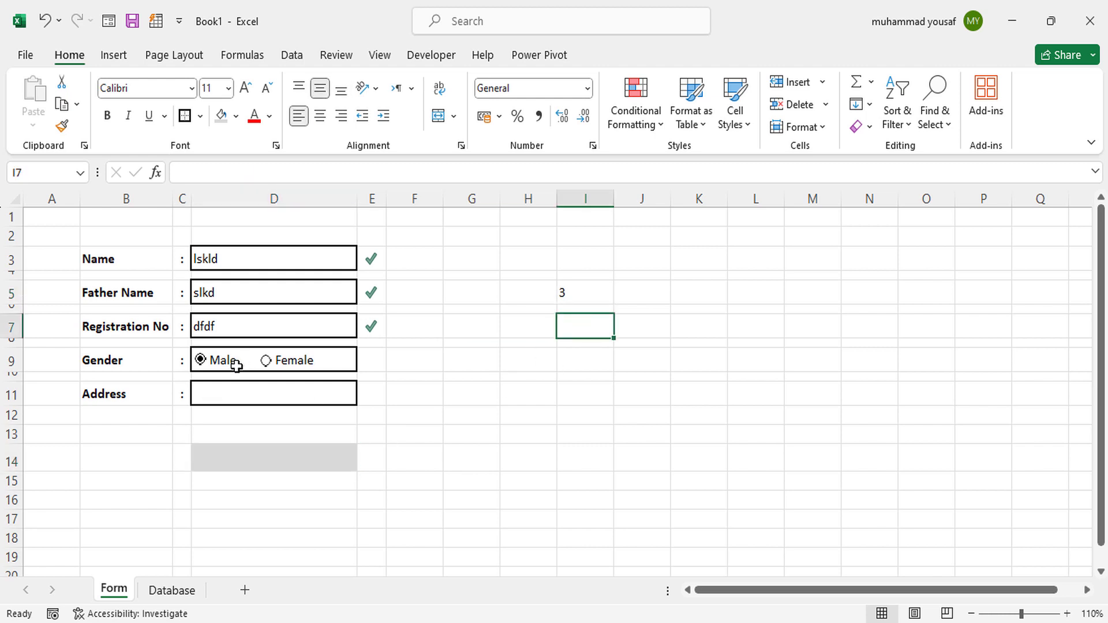
# - Set the Gender option buttons' cell link to $I$7 and test that Female gives 2
pyautogui.rightClick(203, 371)
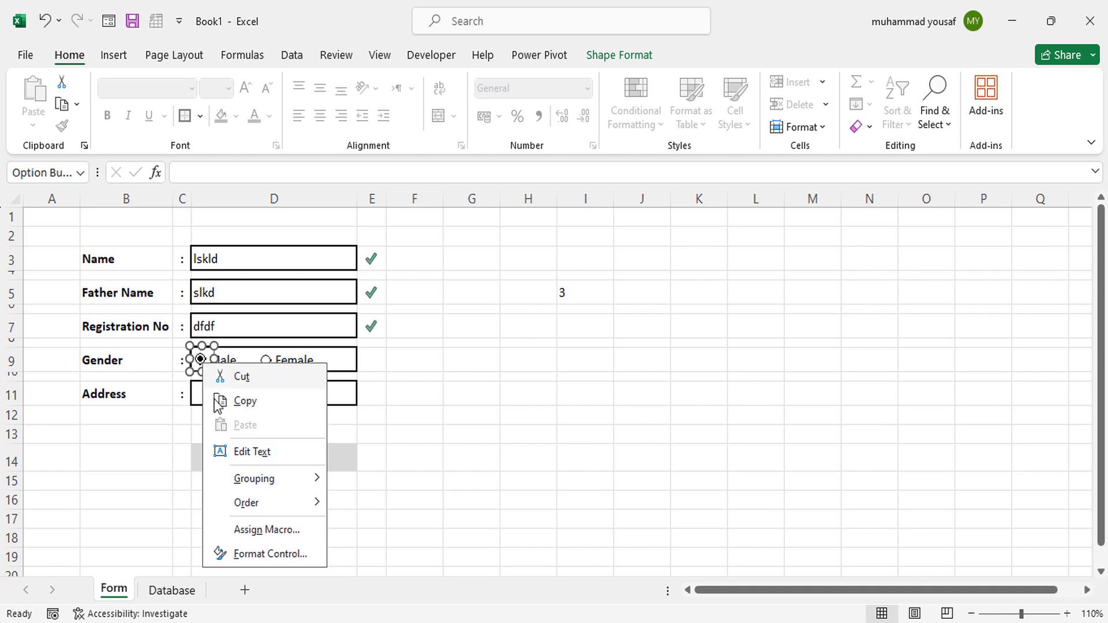
pyautogui.click(269, 554)
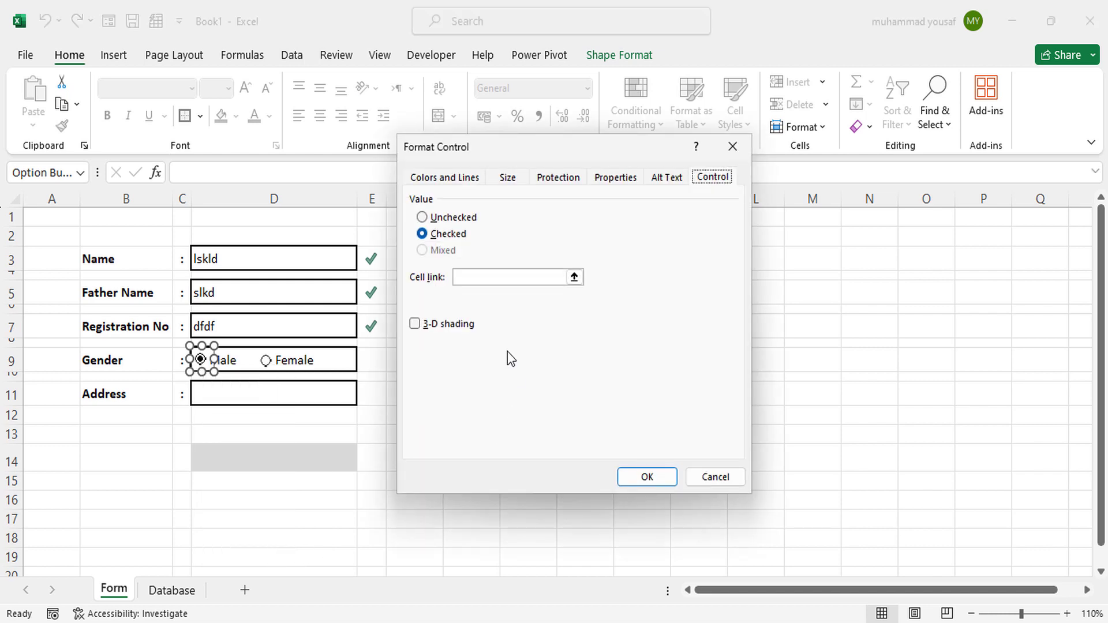
pyautogui.moveTo(512, 156); pyautogui.dragTo(249, 186)
pyautogui.click(211, 305)
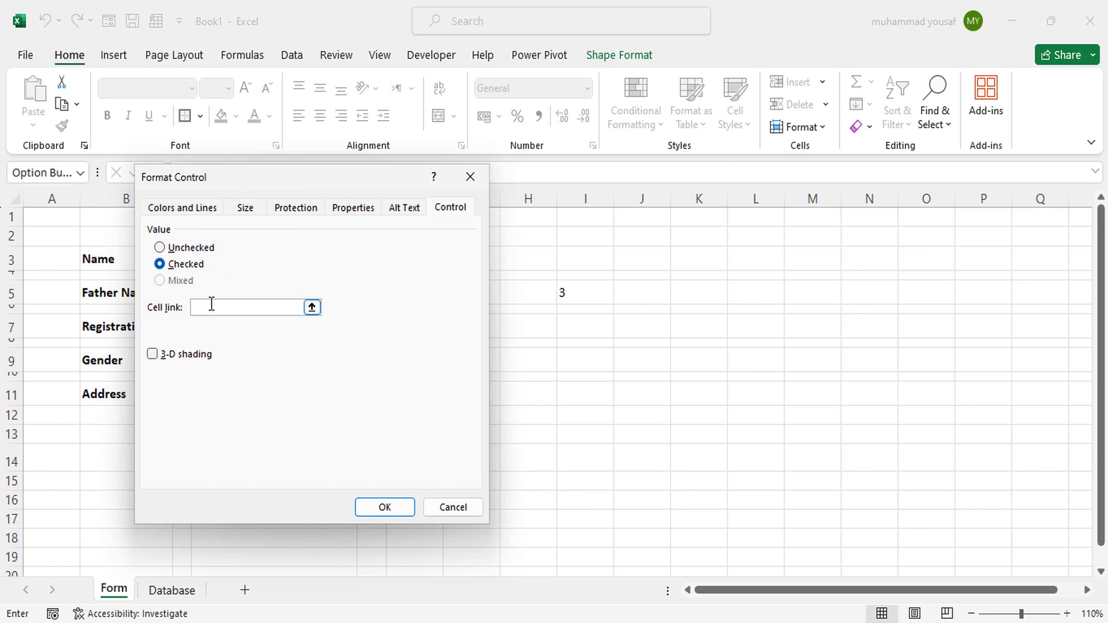
pyautogui.click(591, 325)
pyautogui.click(391, 505)
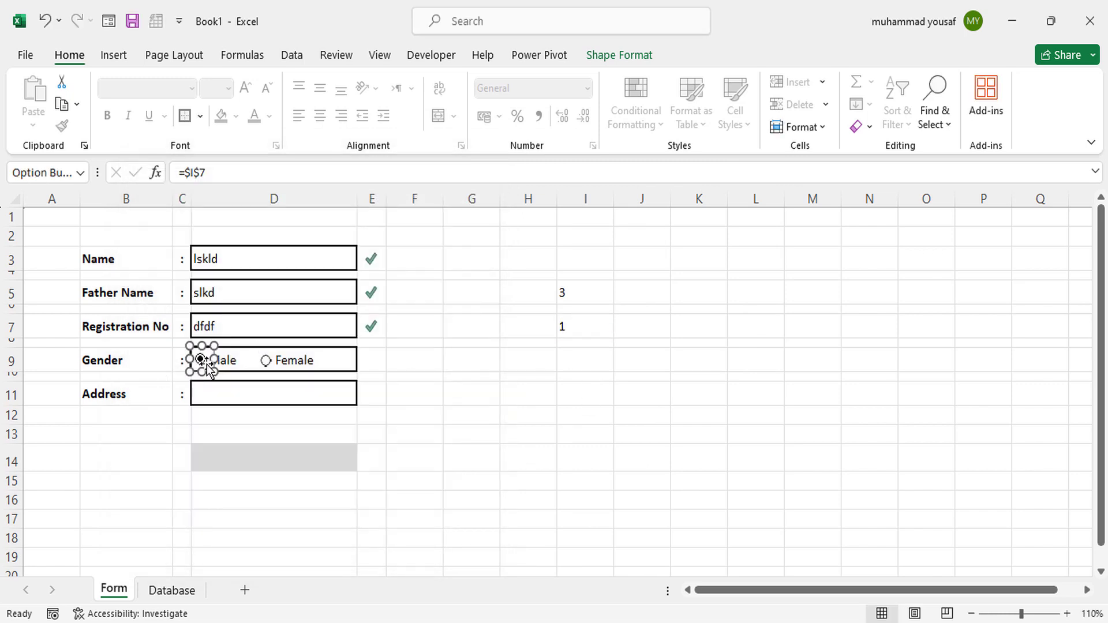
pyautogui.click(268, 363)
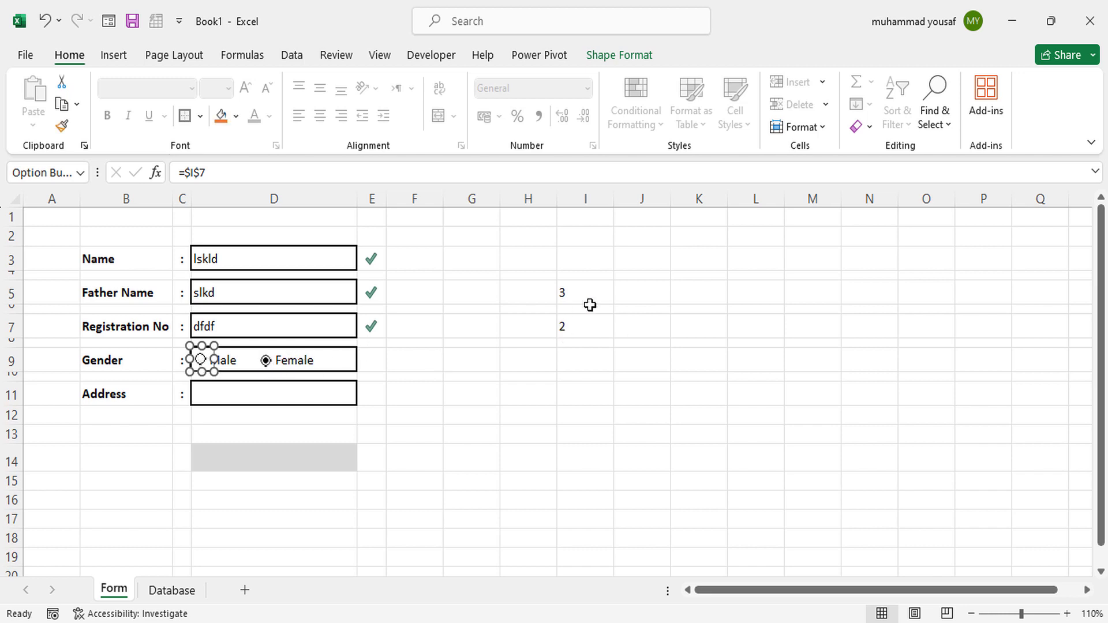
pyautogui.click(576, 370)
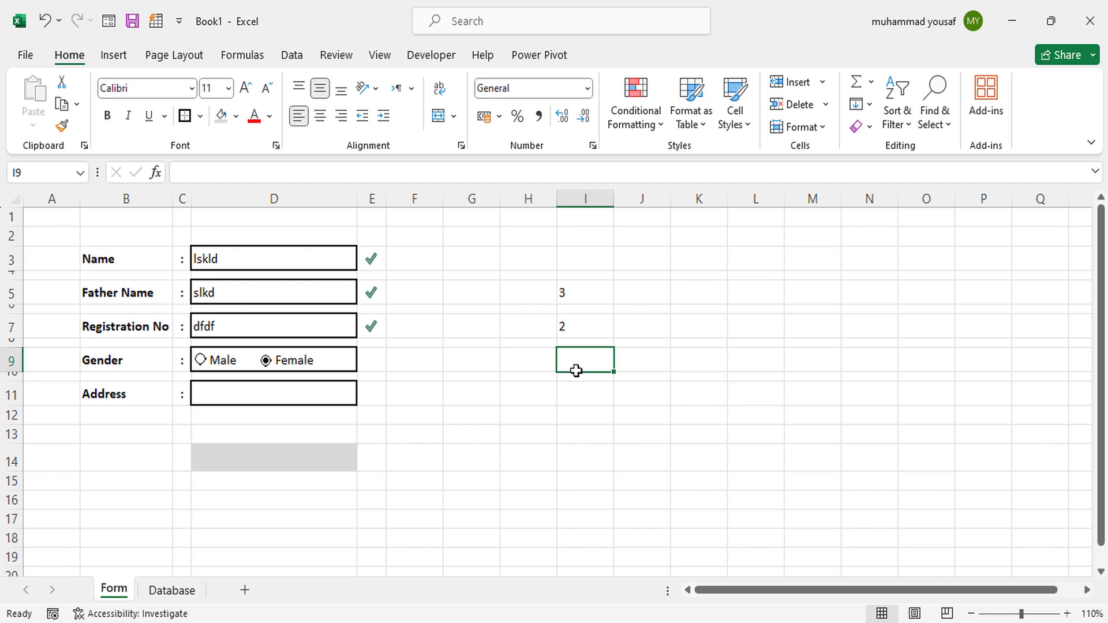
pyautogui.click(577, 293)
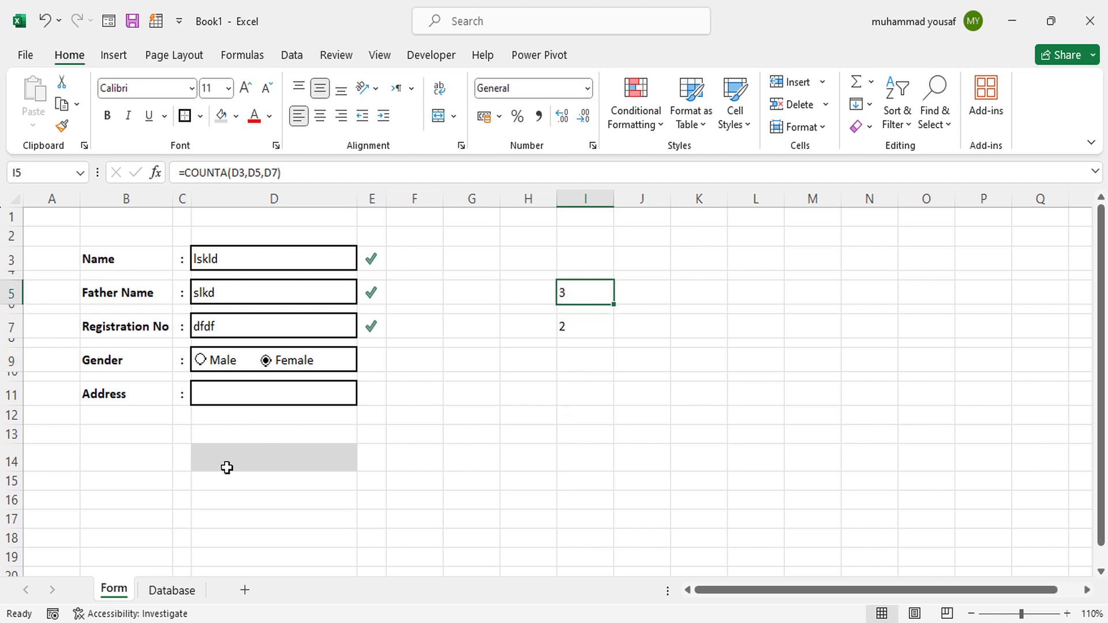
# - Start a formula-based rule on D14 using =$I$5=3 from the counter cell
pyautogui.click(293, 461)
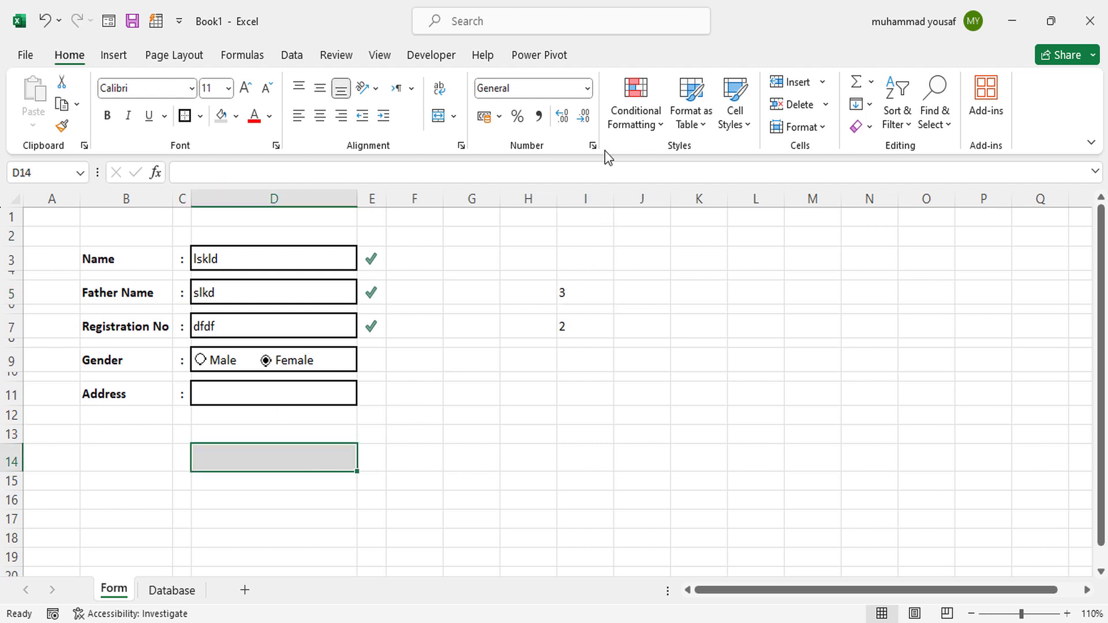
pyautogui.click(635, 112)
pyautogui.click(659, 345)
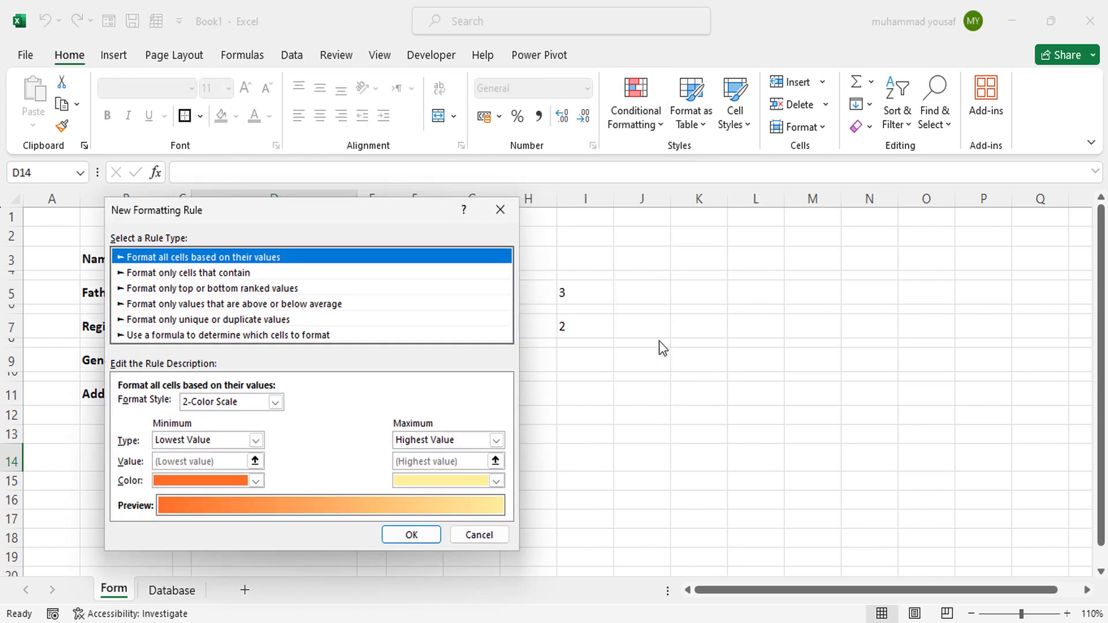
pyautogui.moveTo(335, 209); pyautogui.dragTo(851, 171)
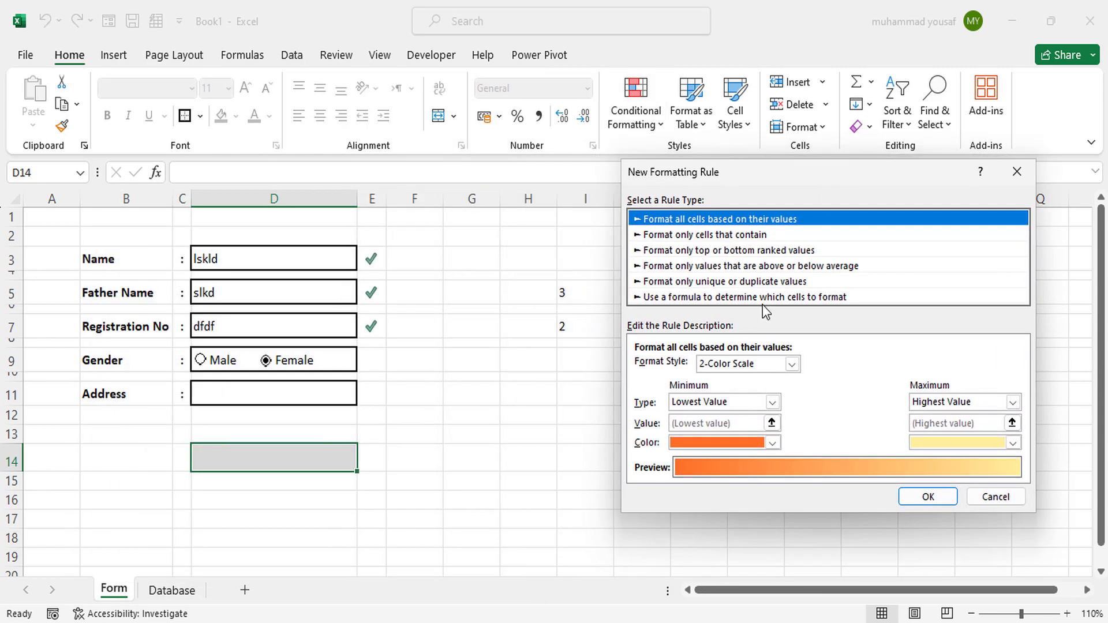
pyautogui.click(807, 297)
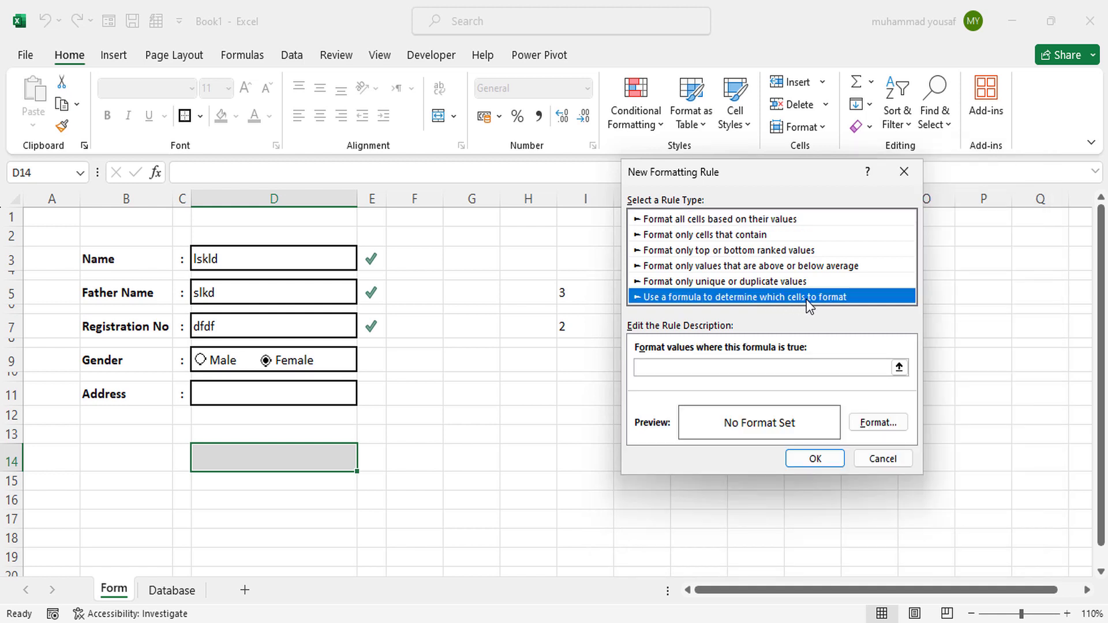
pyautogui.click(732, 366)
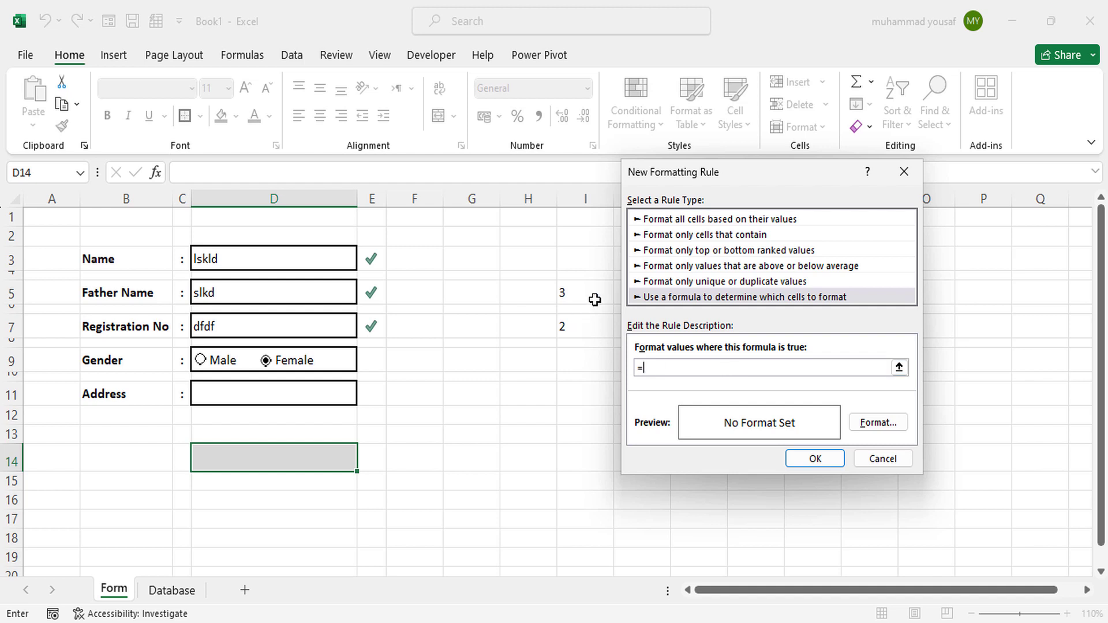
pyautogui.click(576, 298)
pyautogui.write('=3')
# - Format the conditional rule with bold light text, a green fill and an outline border, and apply it
pyautogui.click(877, 424)
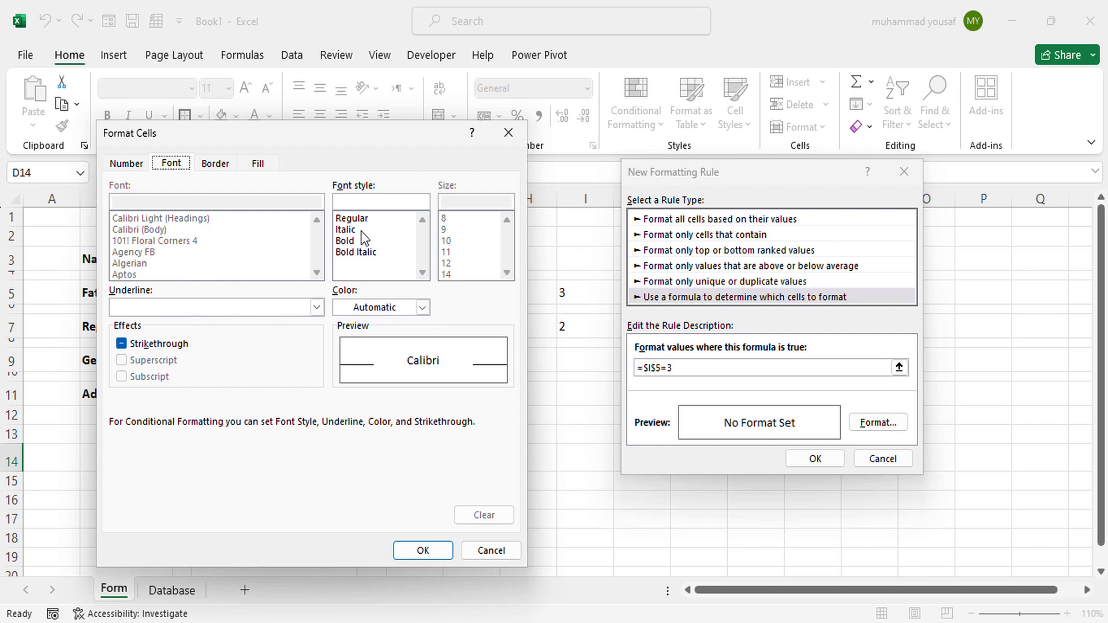
pyautogui.click(341, 240)
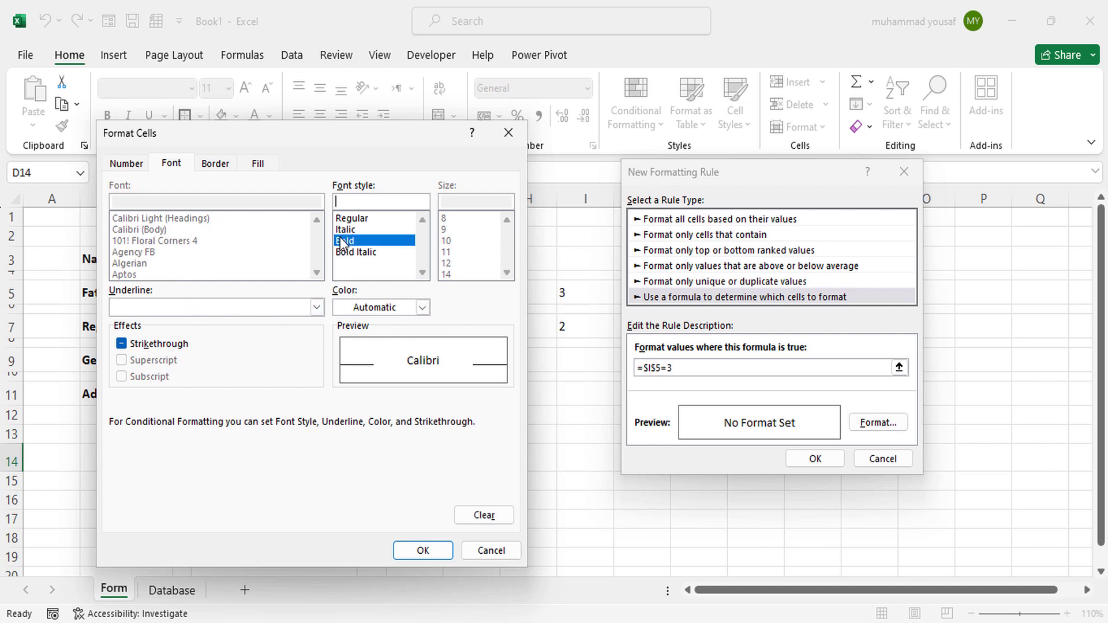
pyautogui.click(424, 313)
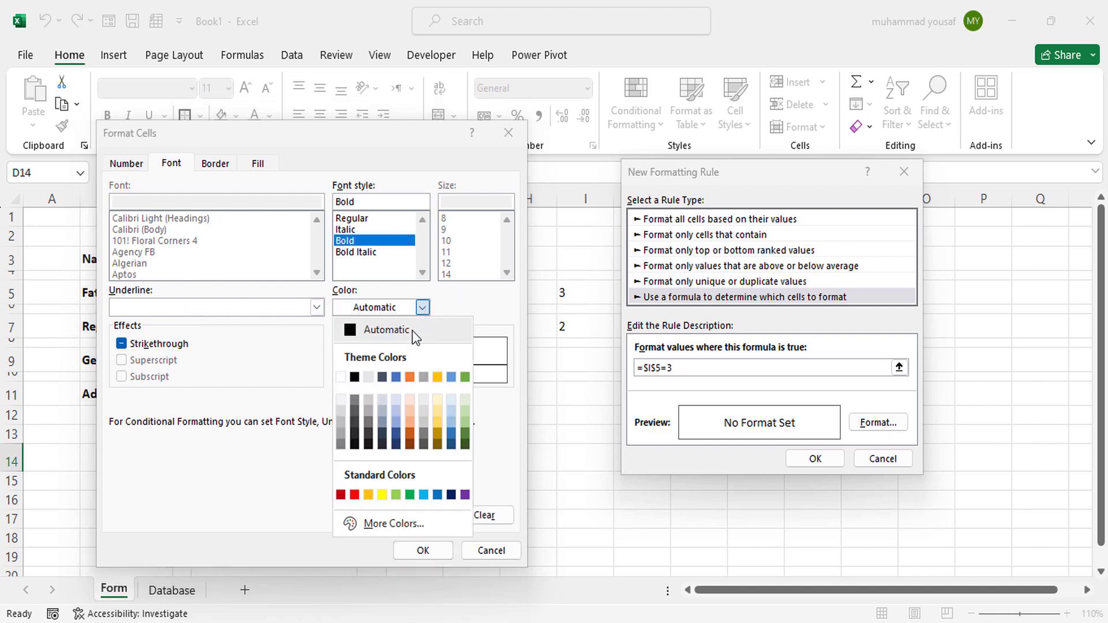
pyautogui.click(341, 378)
pyautogui.click(254, 164)
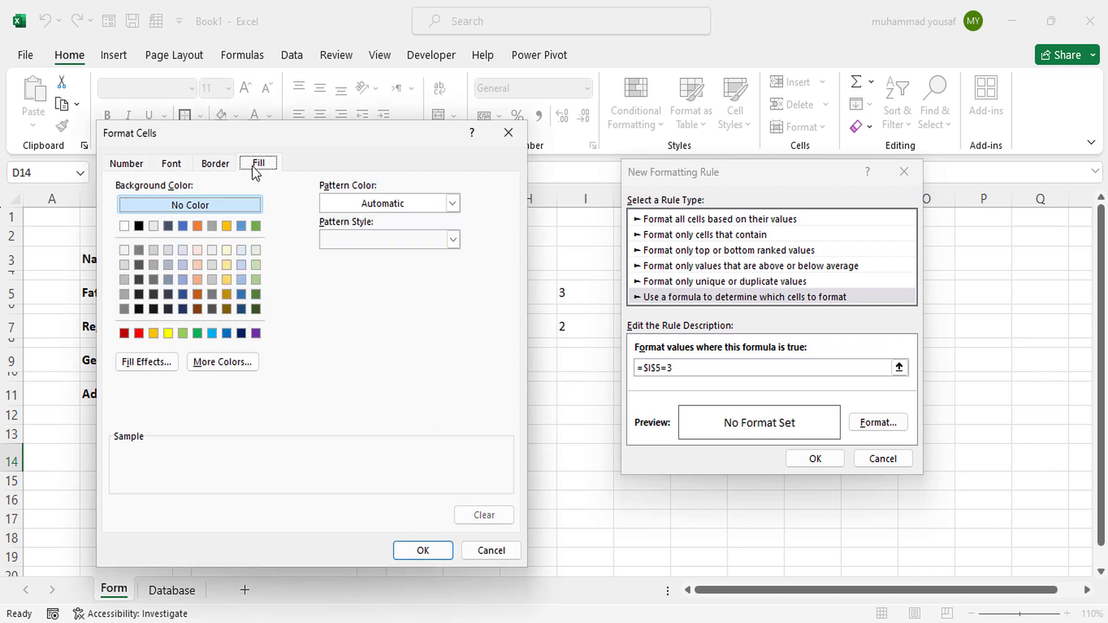
pyautogui.click(198, 333)
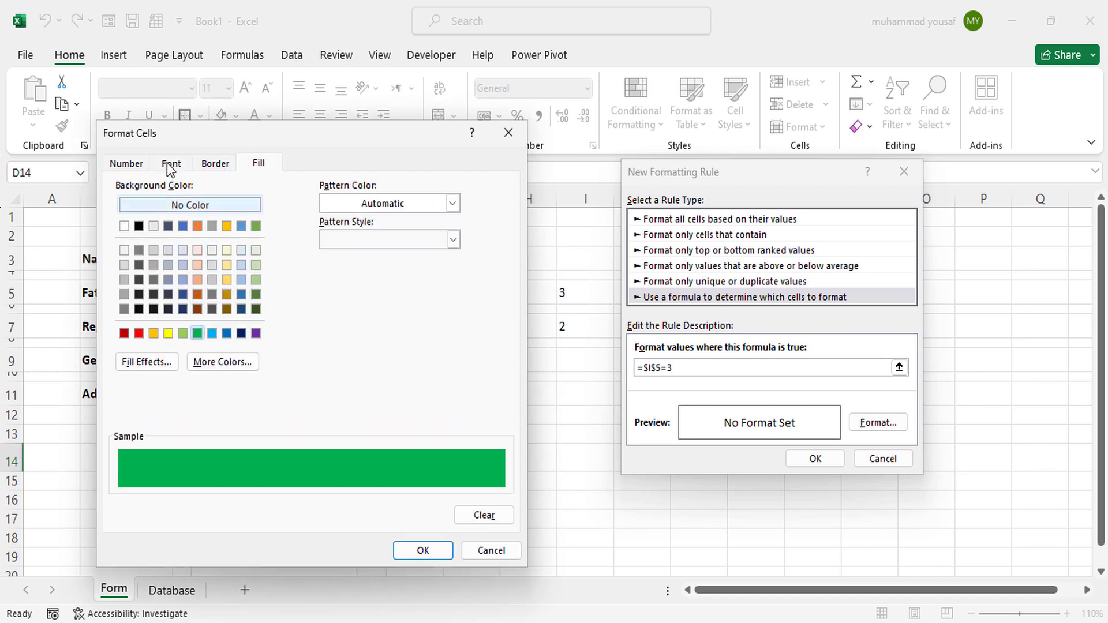
pyautogui.click(128, 164)
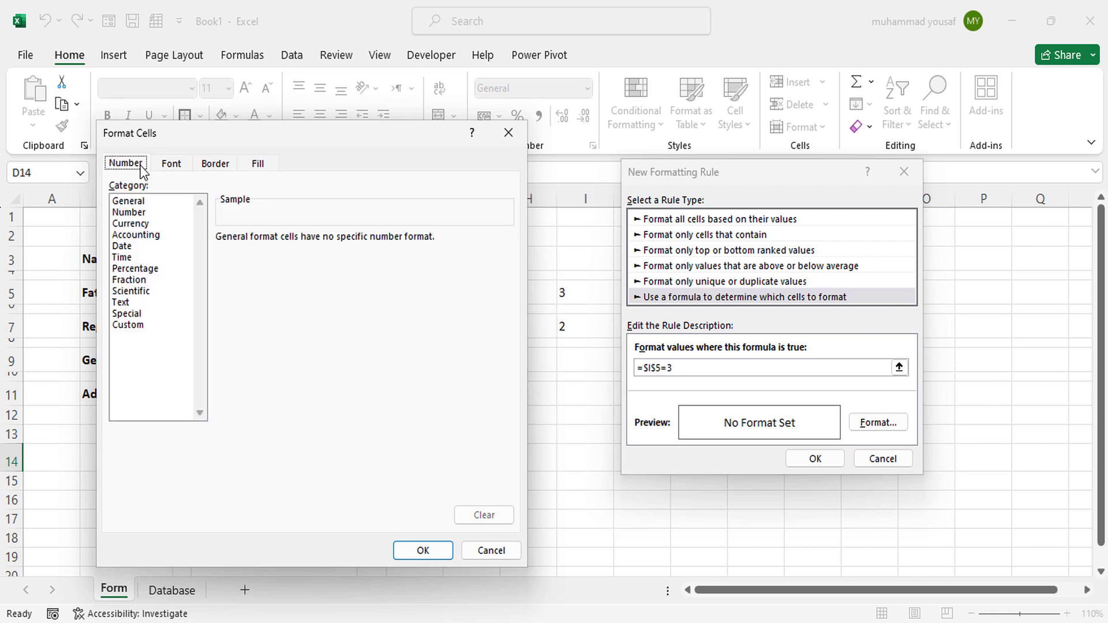
pyautogui.click(171, 164)
pyautogui.click(209, 163)
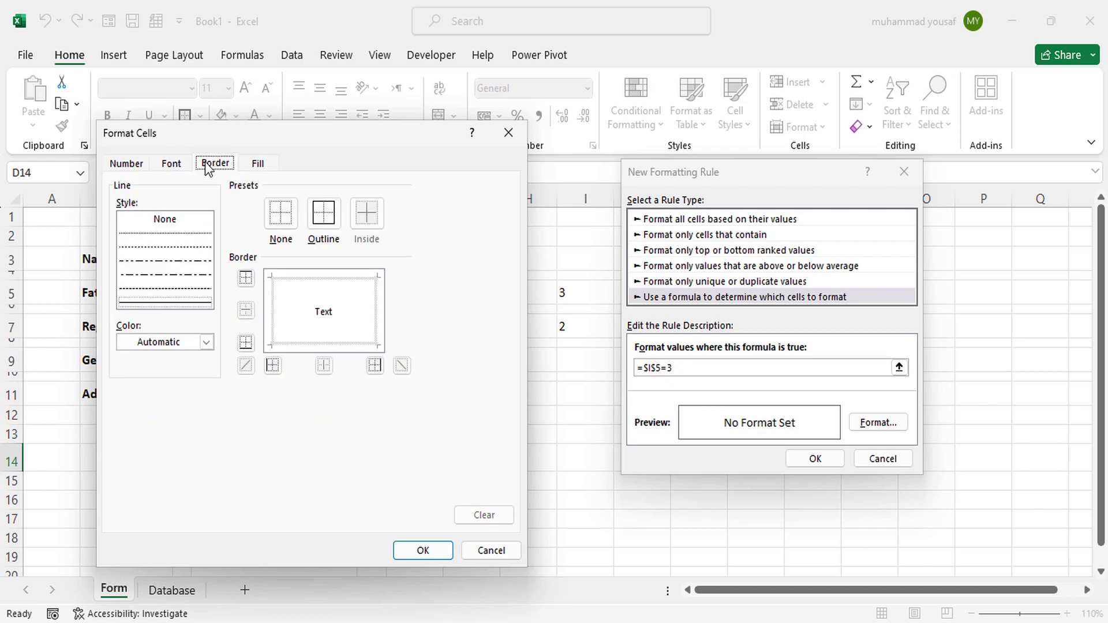
pyautogui.click(324, 215)
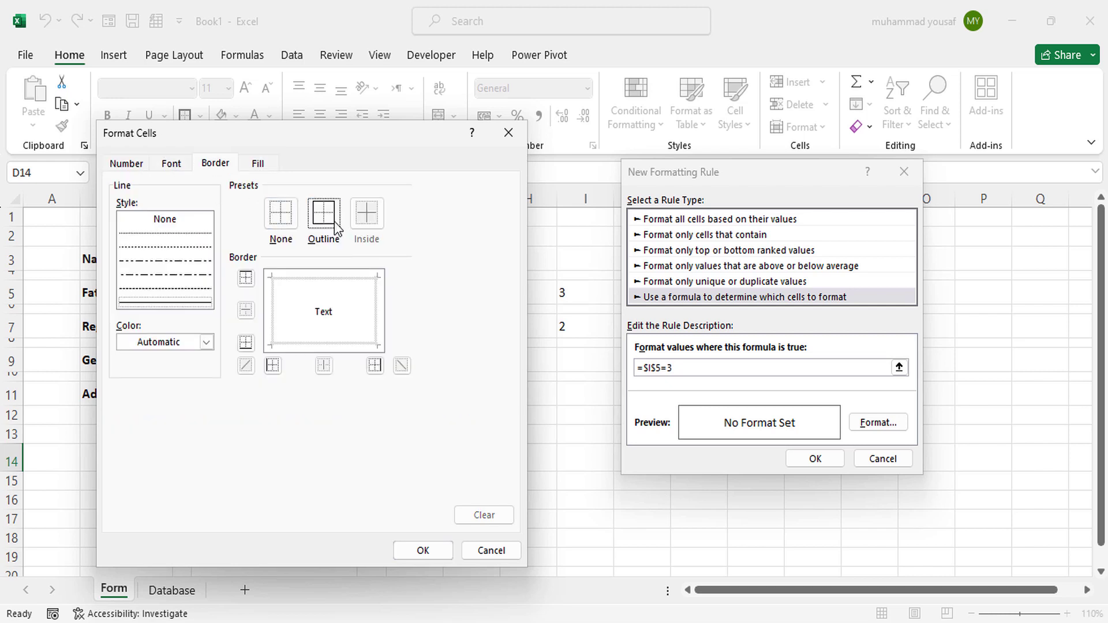
pyautogui.click(257, 165)
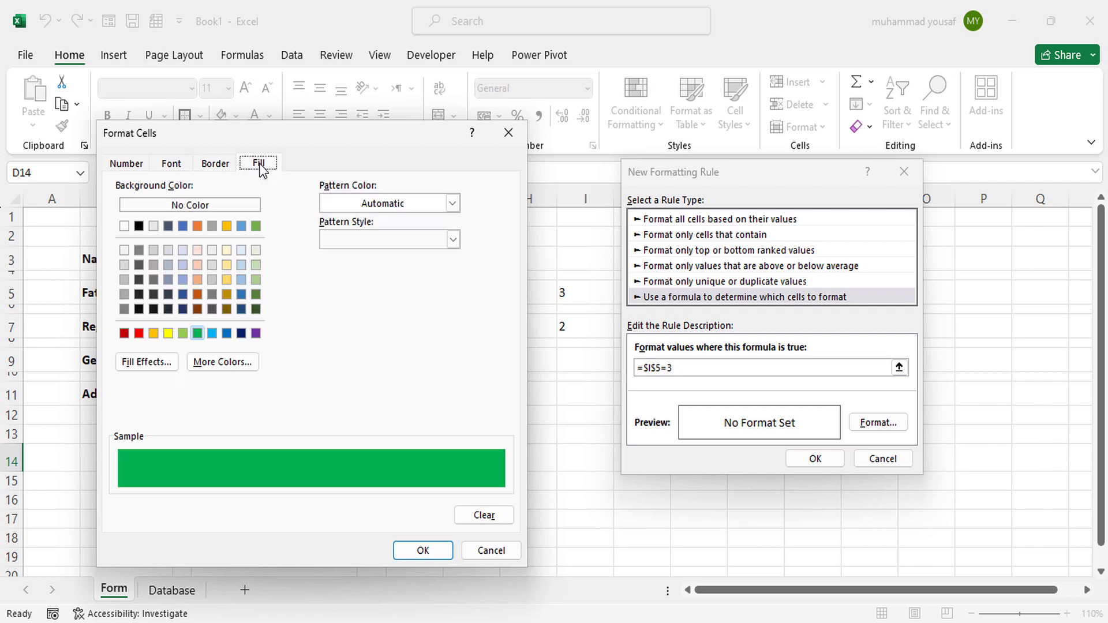
pyautogui.click(423, 550)
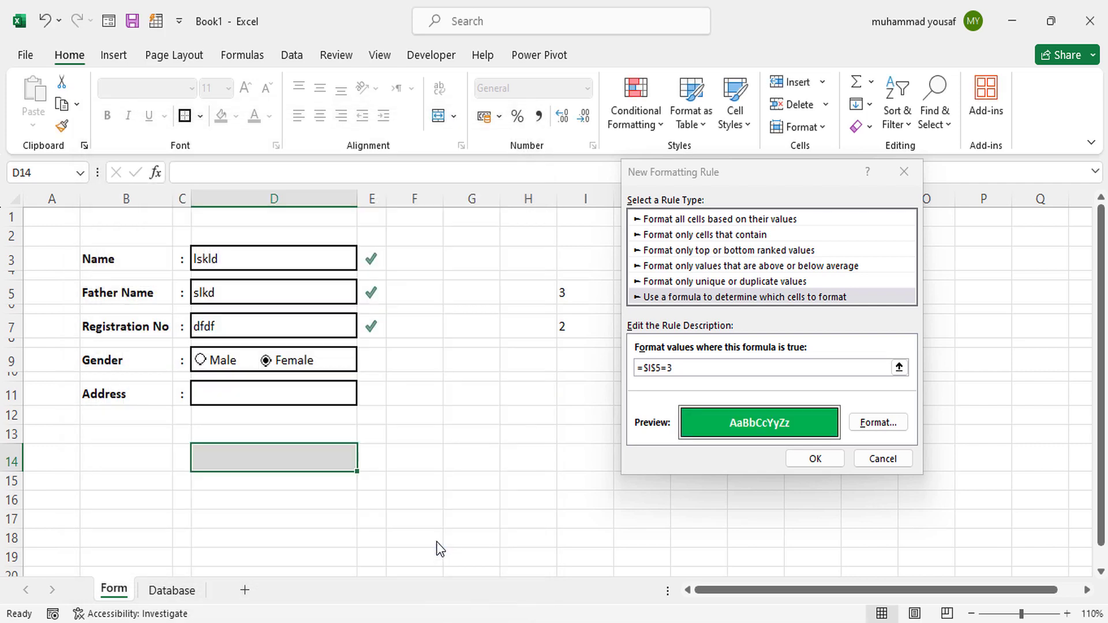
pyautogui.click(813, 461)
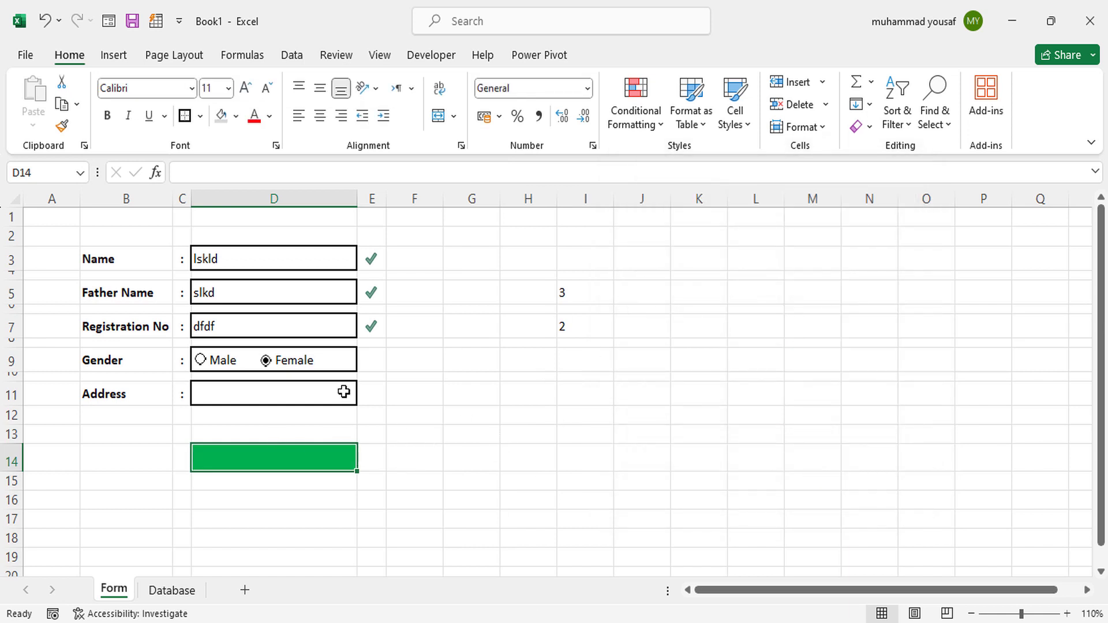
# - Clear the Registration No entry in D7 to check that the bar greys out
pyautogui.click(324, 329)
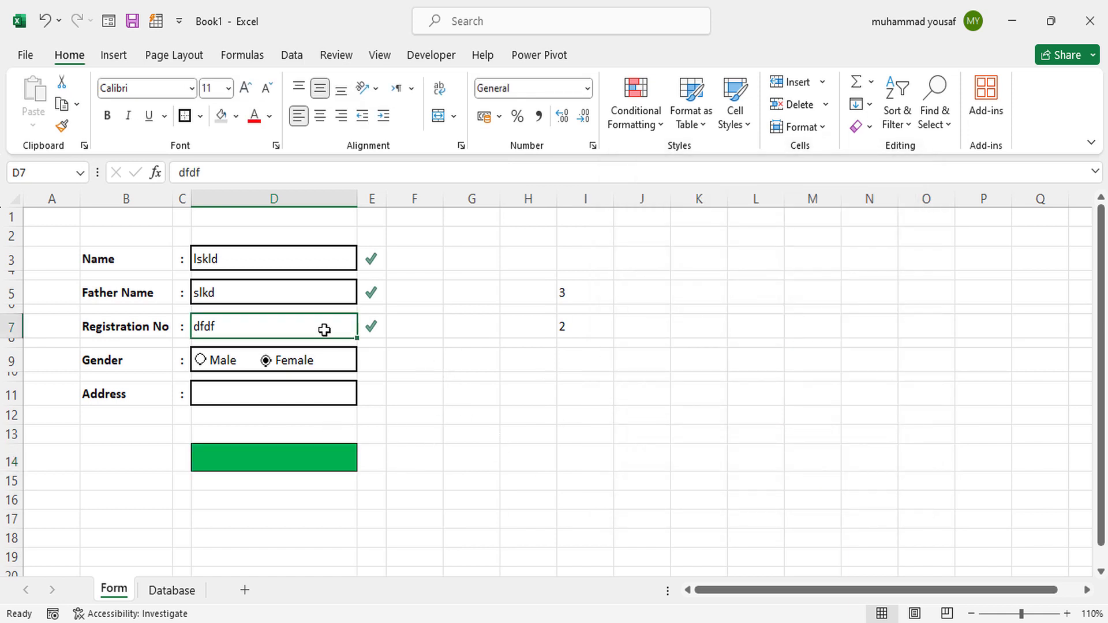
pyautogui.press('Delete')
pyautogui.click(410, 368)
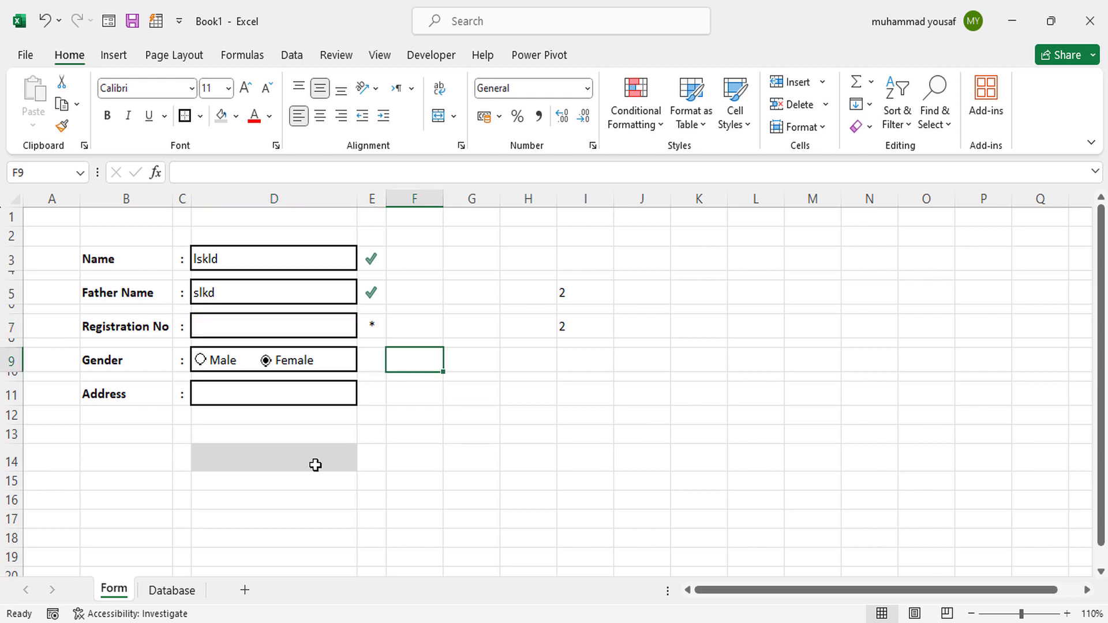
pyautogui.click(344, 331)
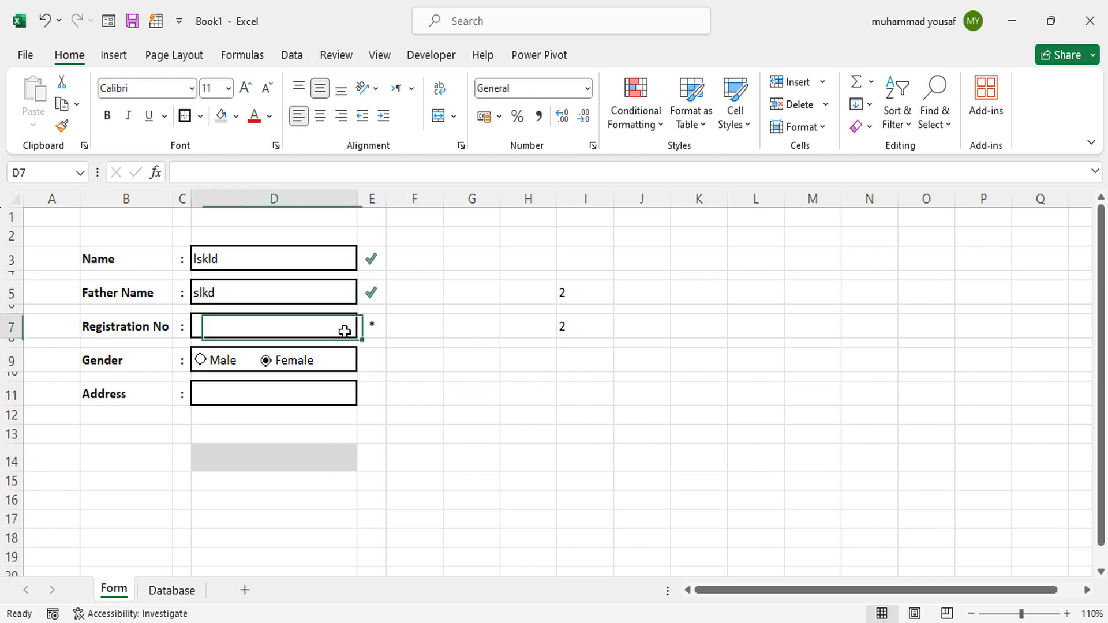
# - Restore 'dfdf' in Registration No and enter the label 'Submit' in D14
pyautogui.write('dfdf')
pyautogui.click(468, 405)
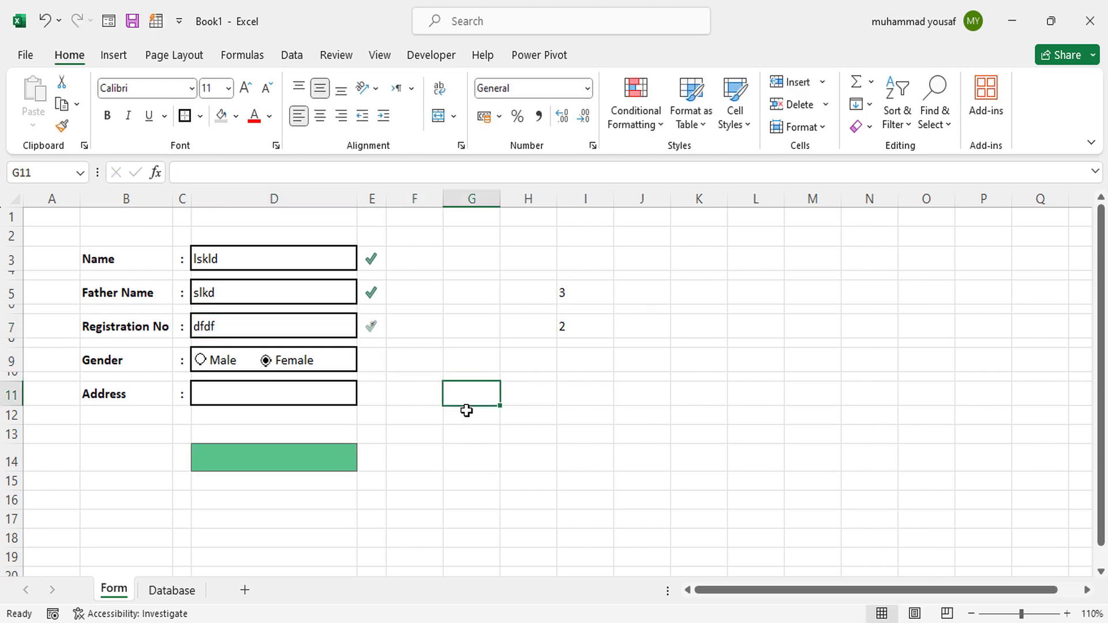
pyautogui.click(289, 464)
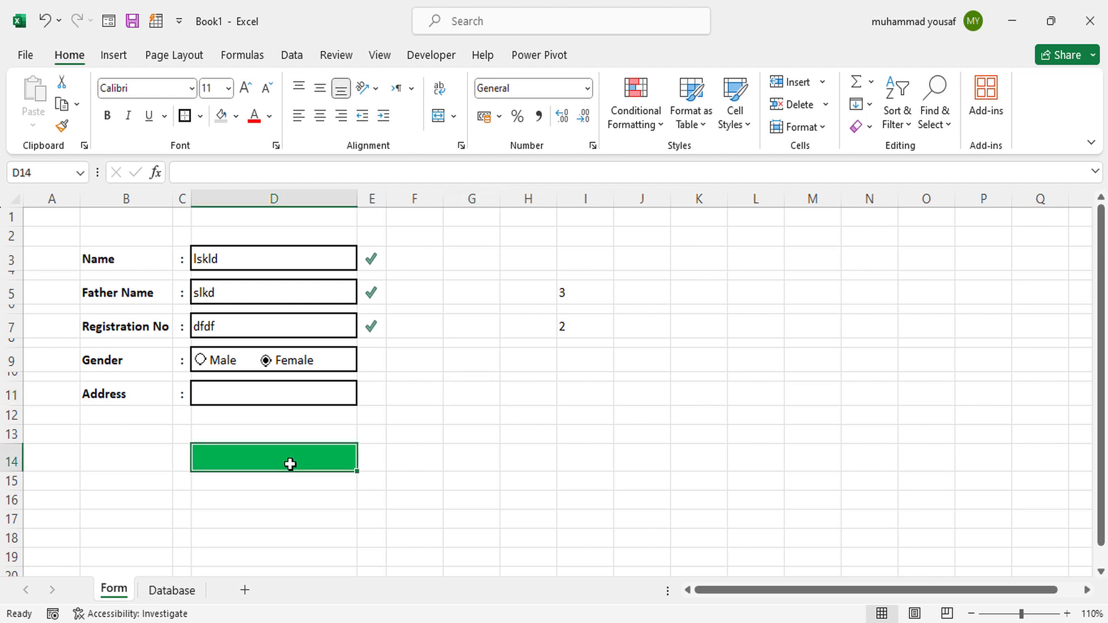
pyautogui.write('Submit')
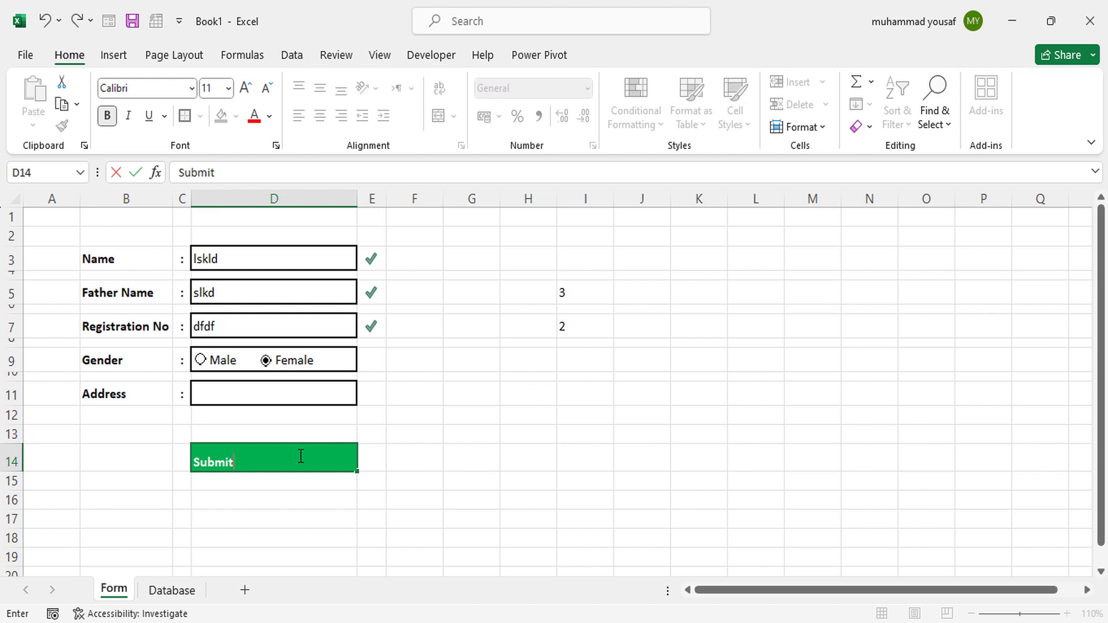
pyautogui.click(274, 460)
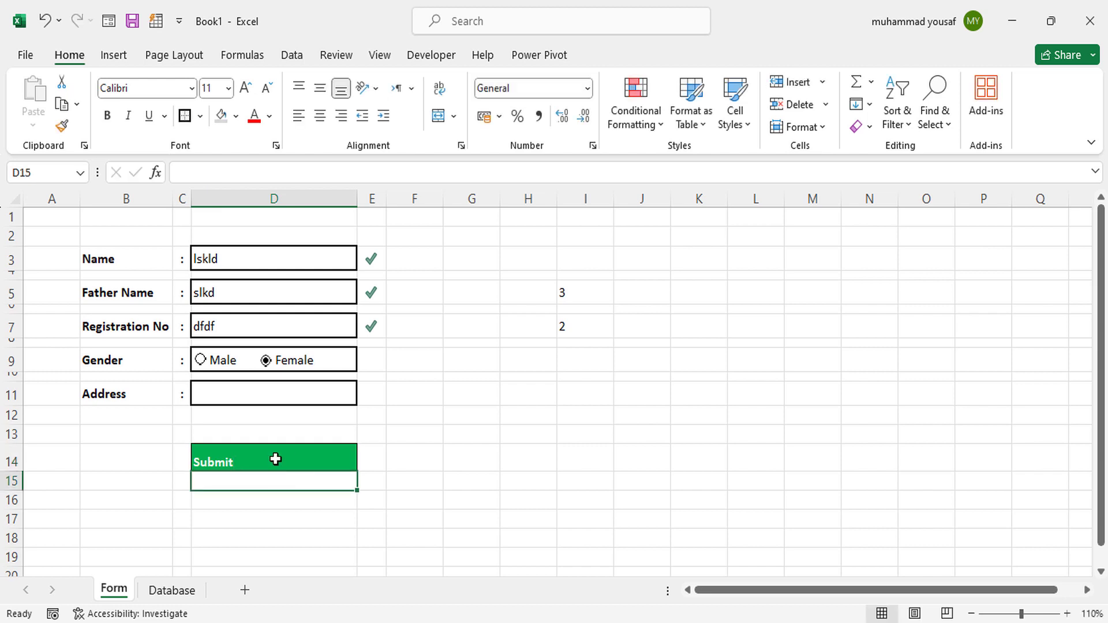
# - Centre the Submit label horizontally and vertically and give it a white font colour
pyautogui.click(321, 118)
pyautogui.click(319, 88)
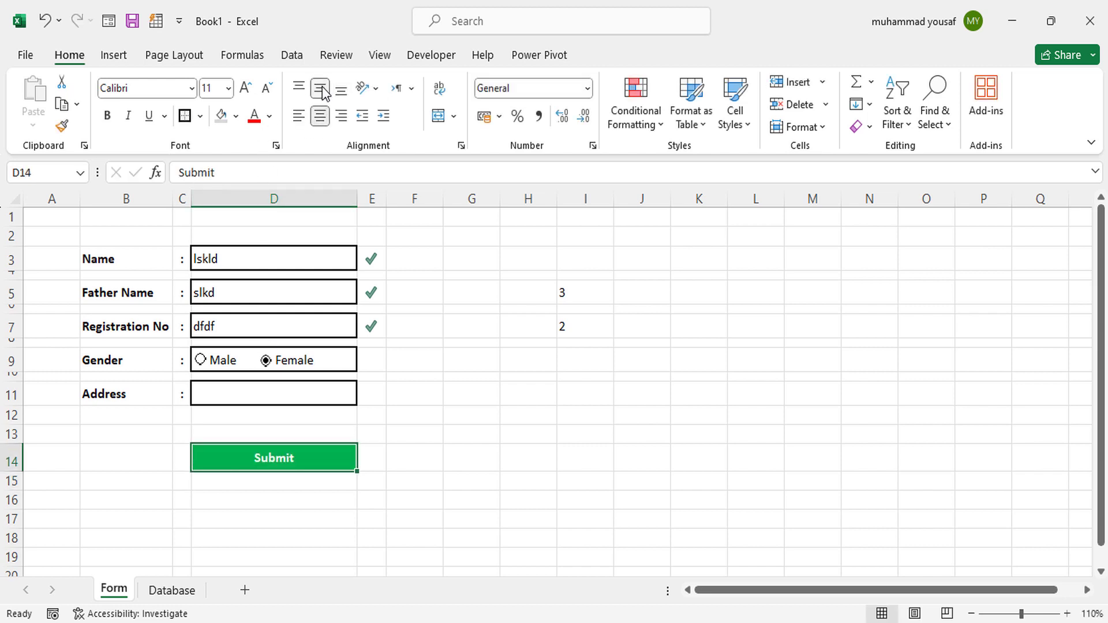
pyautogui.click(269, 116)
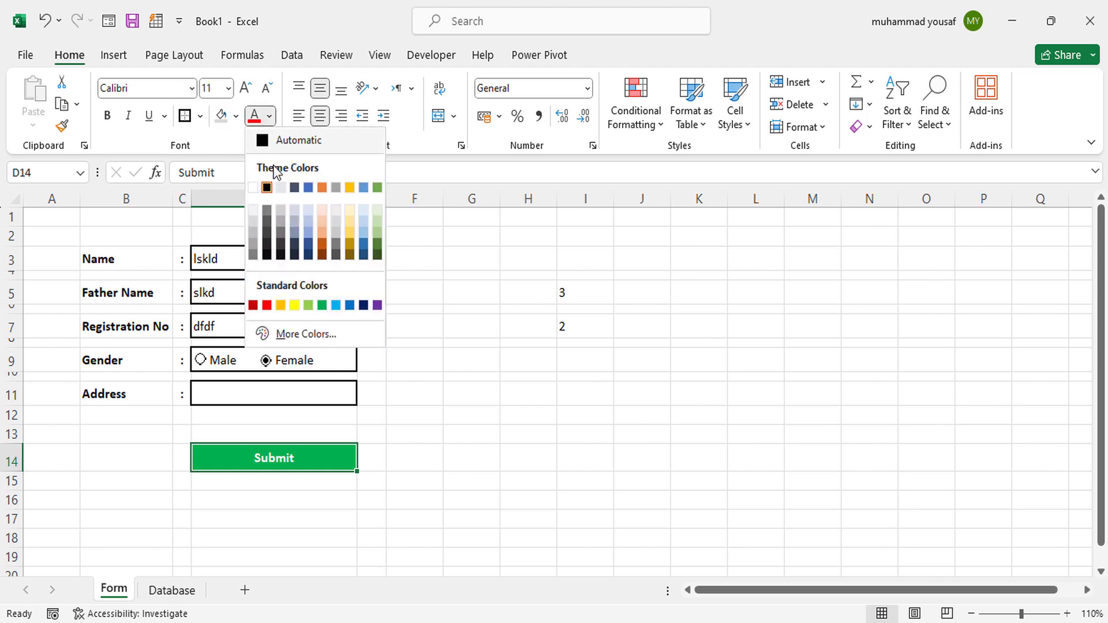
pyautogui.click(252, 233)
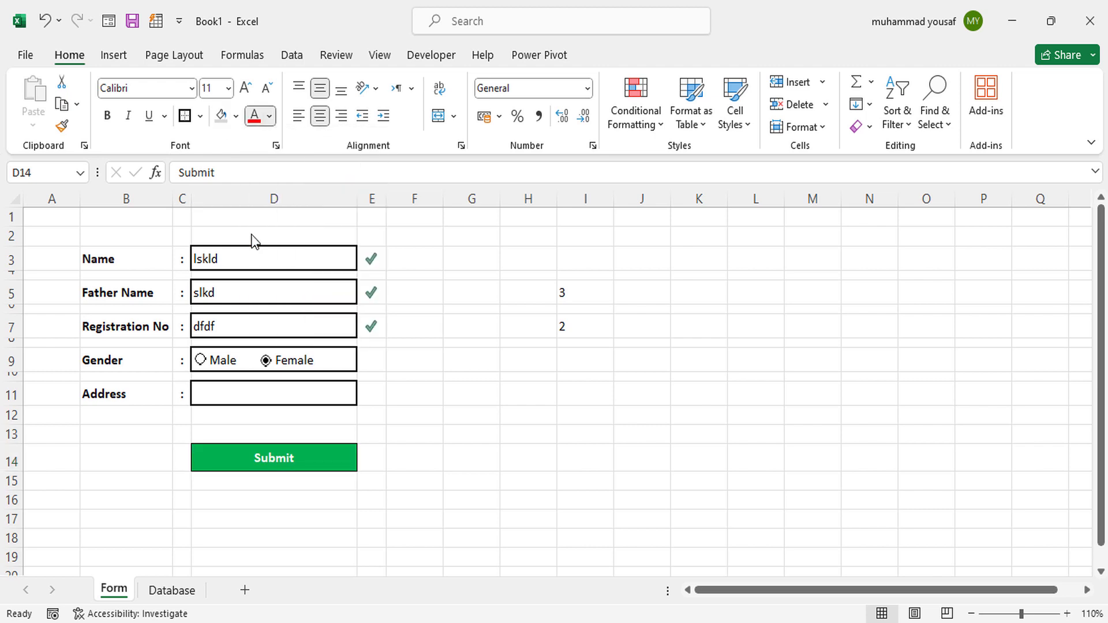
pyautogui.click(383, 480)
pyautogui.click(312, 457)
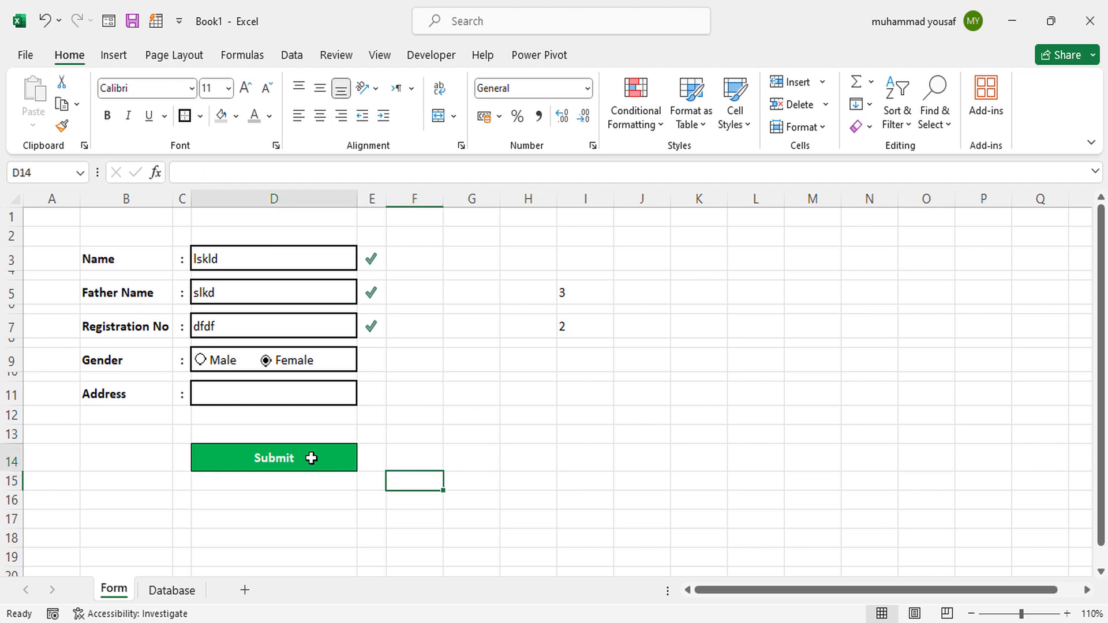
pyautogui.click(270, 119)
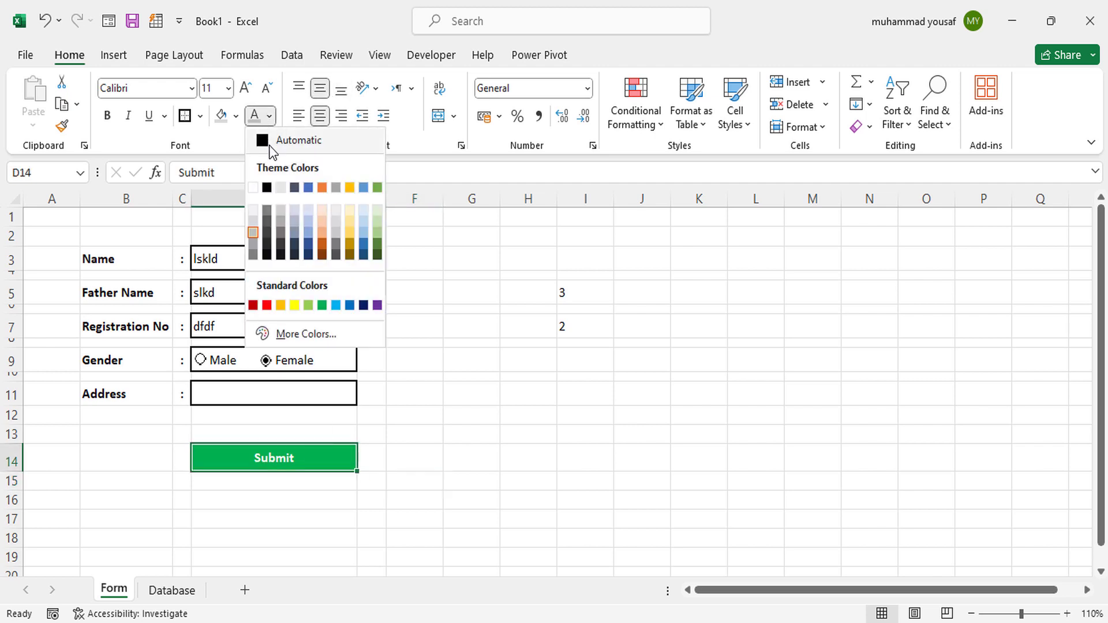
pyautogui.click(248, 231)
pyautogui.click(407, 453)
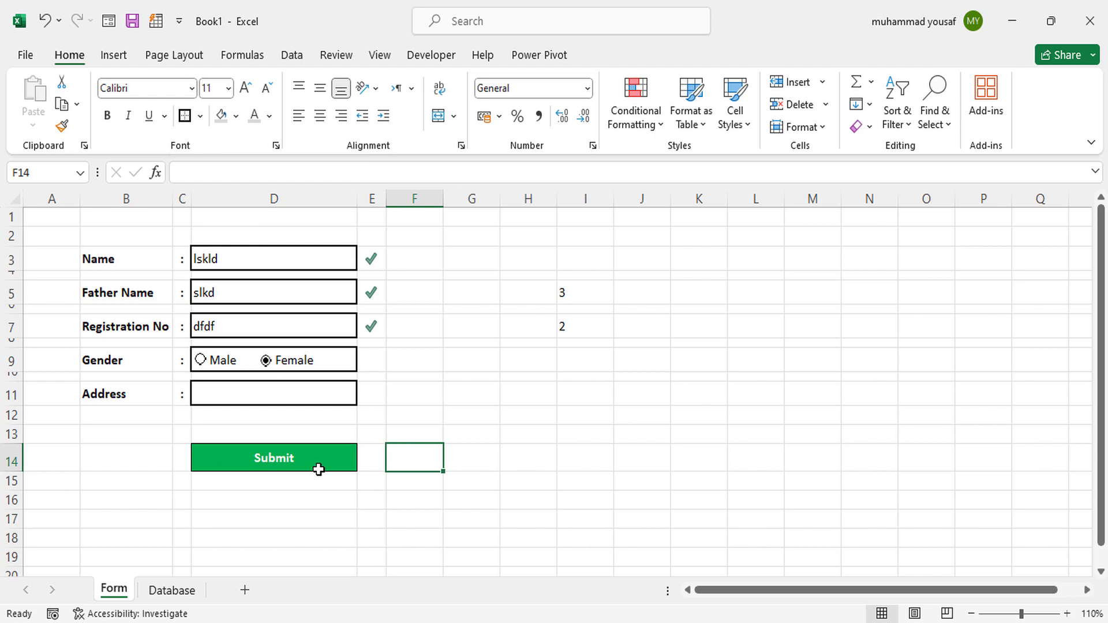
# - Copy the Database sheet's header row, Name through Address, then go back to the Form sheet
pyautogui.click(171, 592)
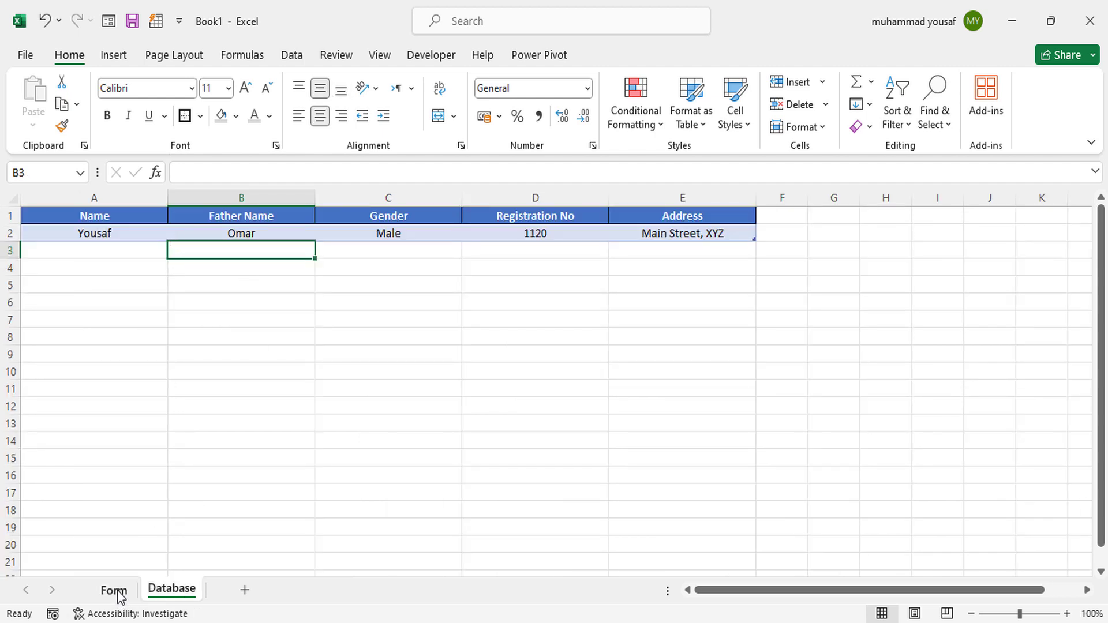
pyautogui.click(115, 591)
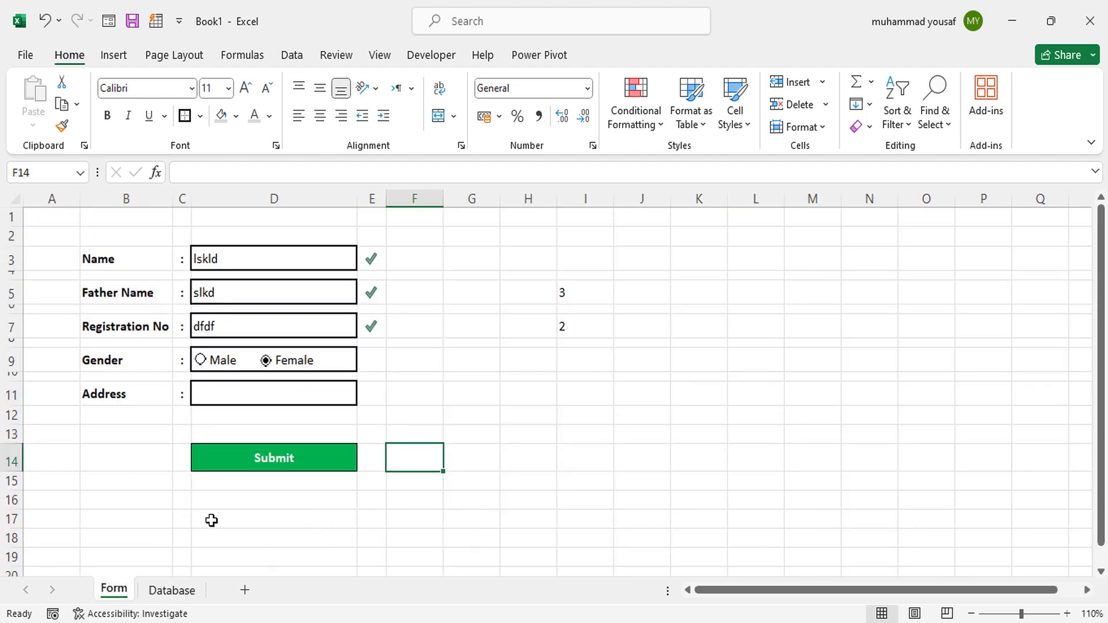
pyautogui.click(71, 537)
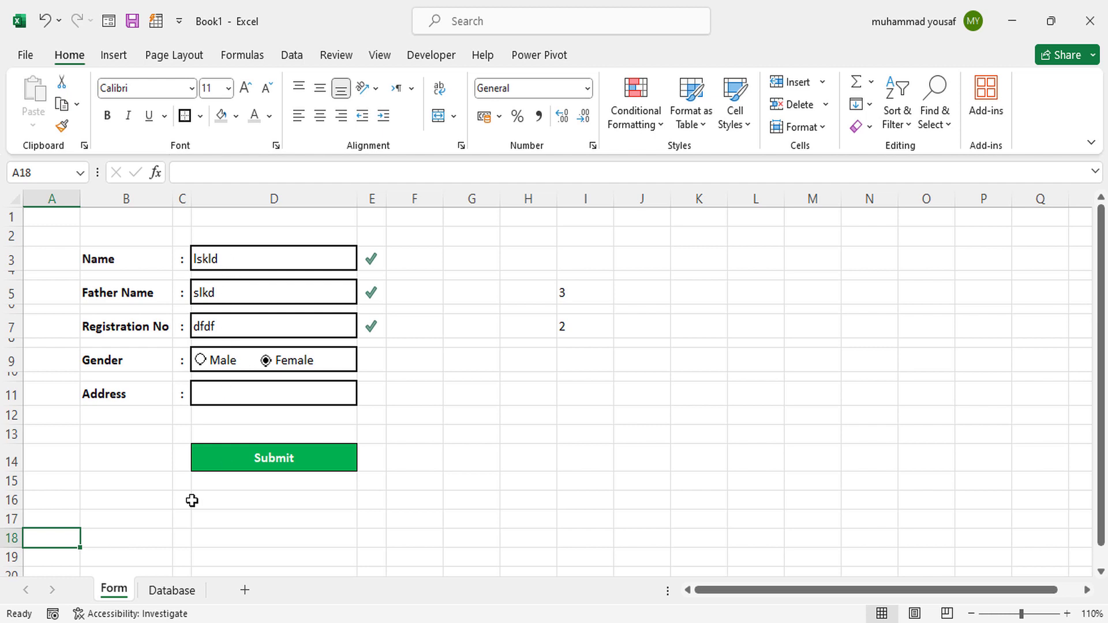
pyautogui.write('=')
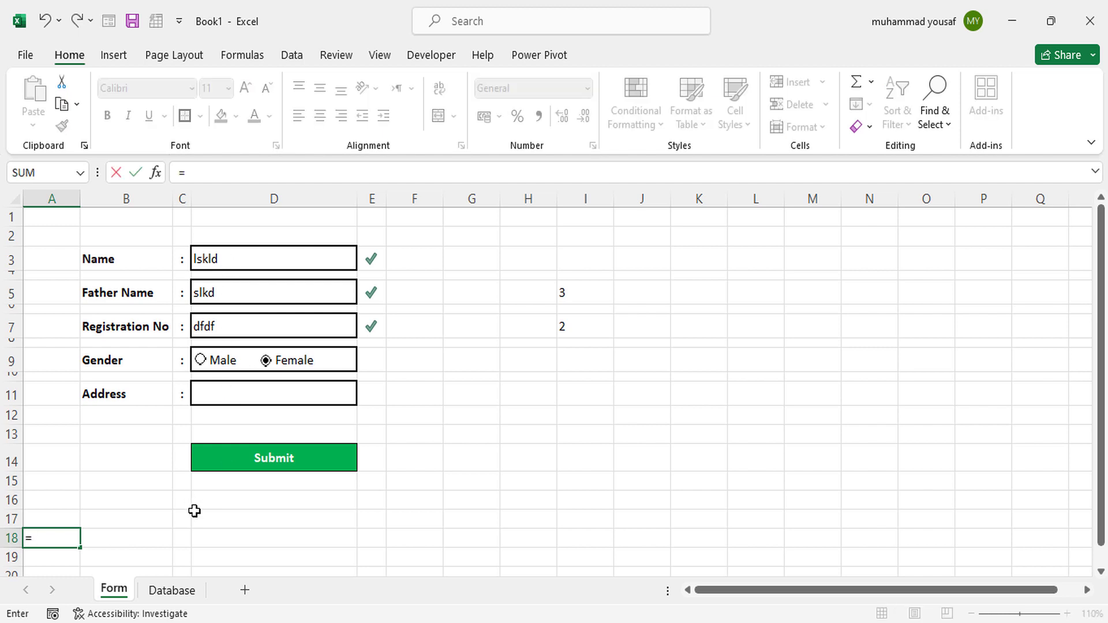
pyautogui.press('Escape')
pyautogui.click(198, 515)
pyautogui.click(158, 591)
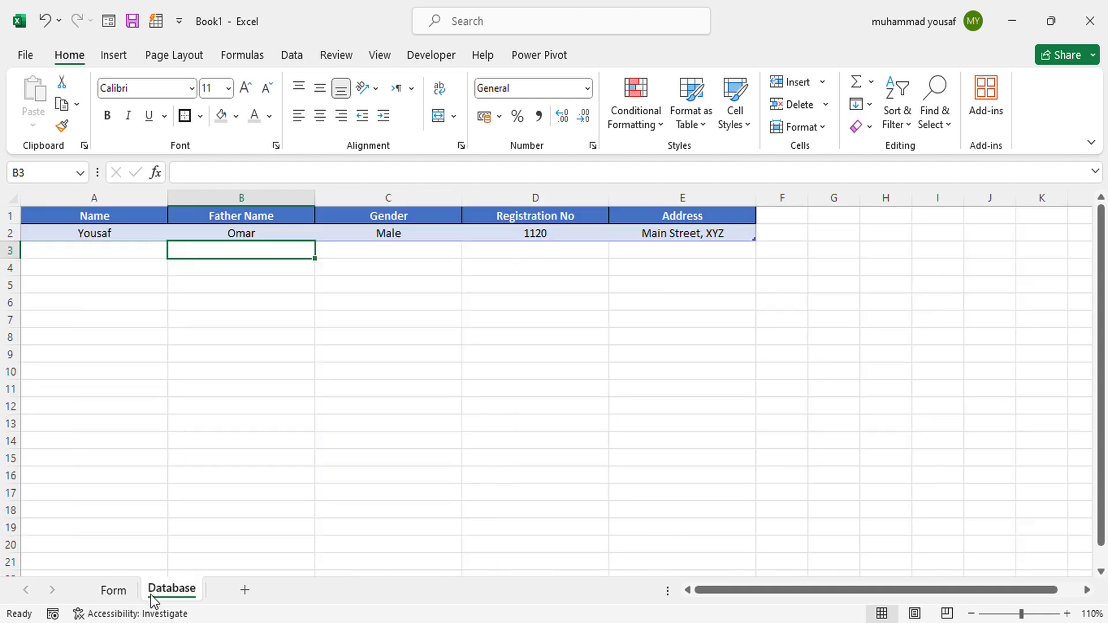
pyautogui.moveTo(76, 218); pyautogui.dragTo(632, 199)
pyautogui.hotkey('ctrl', 'c')
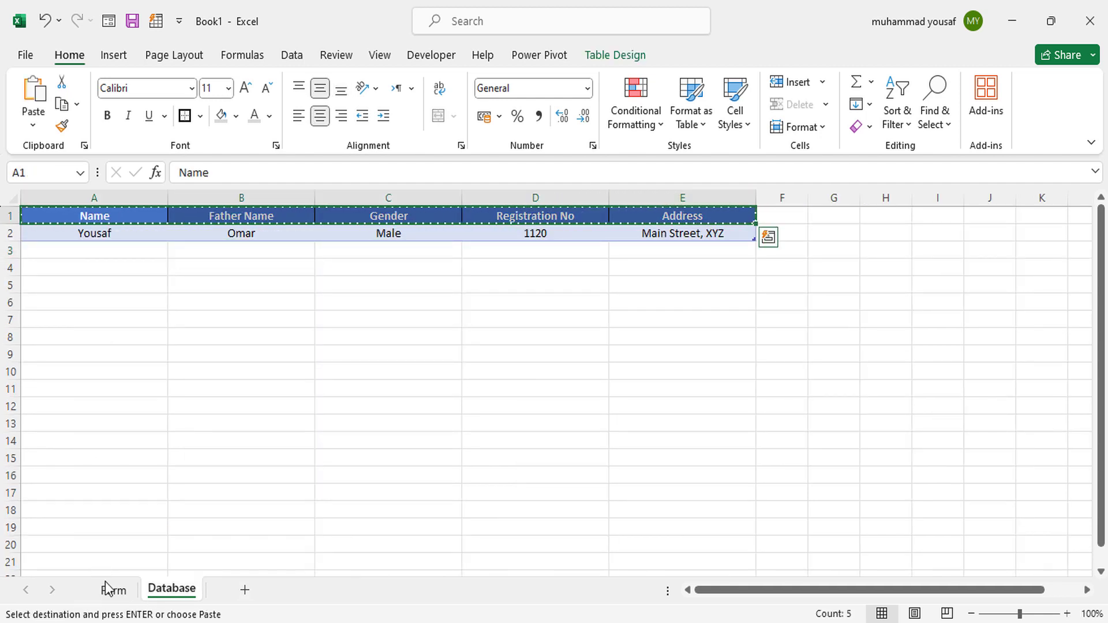
pyautogui.click(113, 589)
pyautogui.click(68, 555)
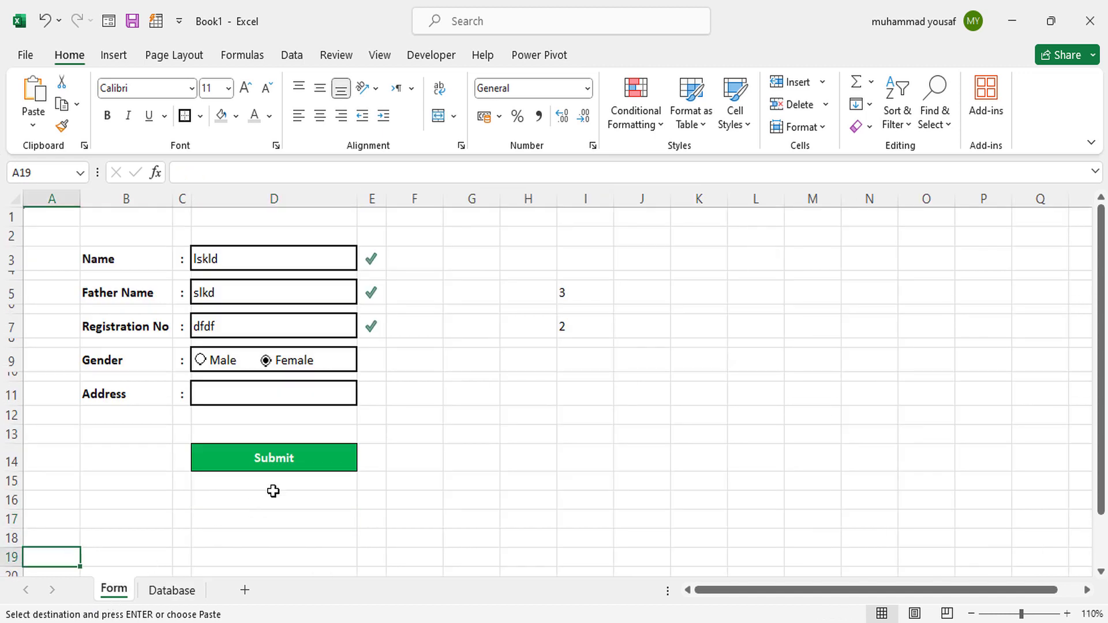
pyautogui.scroll(-2, 76, 497)
# - Paste the copied Database headers into row 23 starting at A23
pyautogui.click(51, 518)
pyautogui.hotkey('ctrl', 'v')
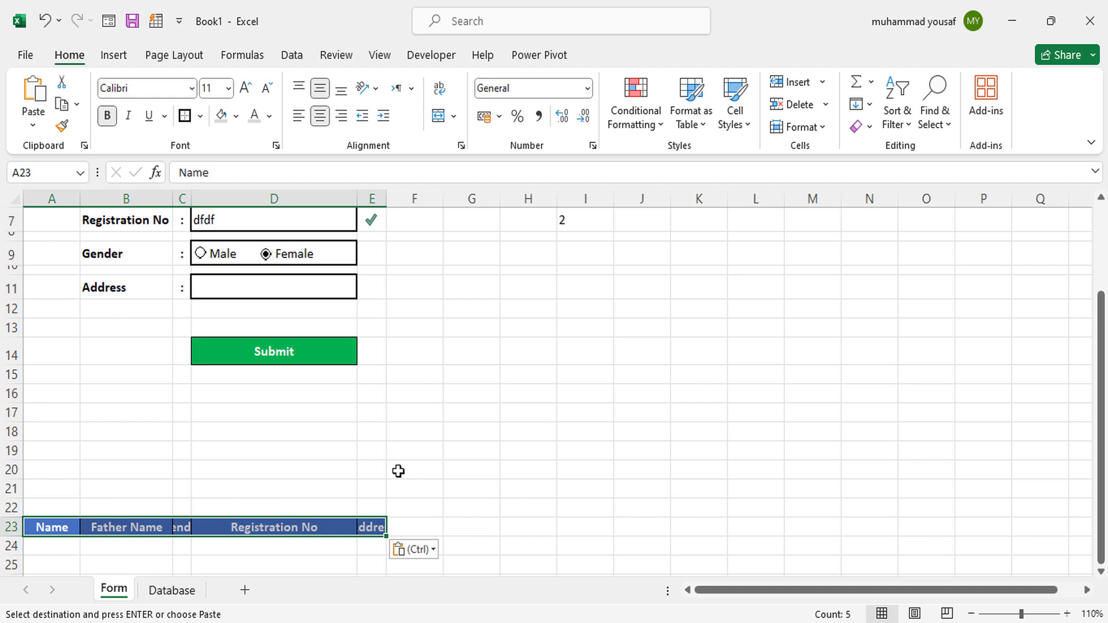
pyautogui.click(413, 527)
pyautogui.scroll(1, 283, 456)
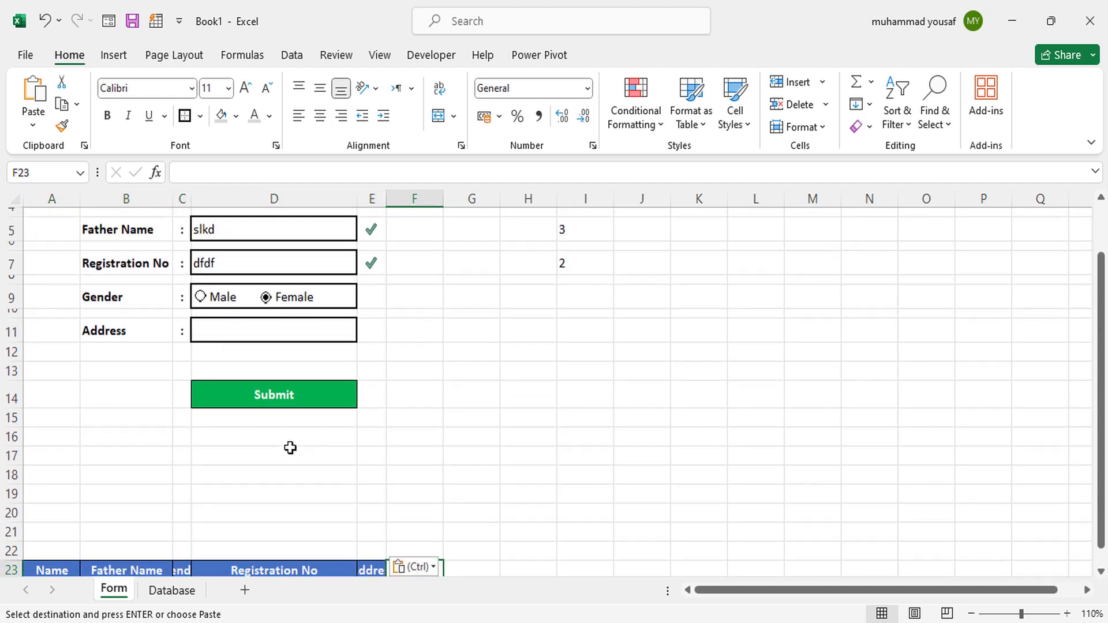
pyautogui.scroll(-1, 289, 448)
# - Link A24 to the Name entry with =D3 and B24 to Father Name with =D5
pyautogui.click(47, 548)
pyautogui.write('=')
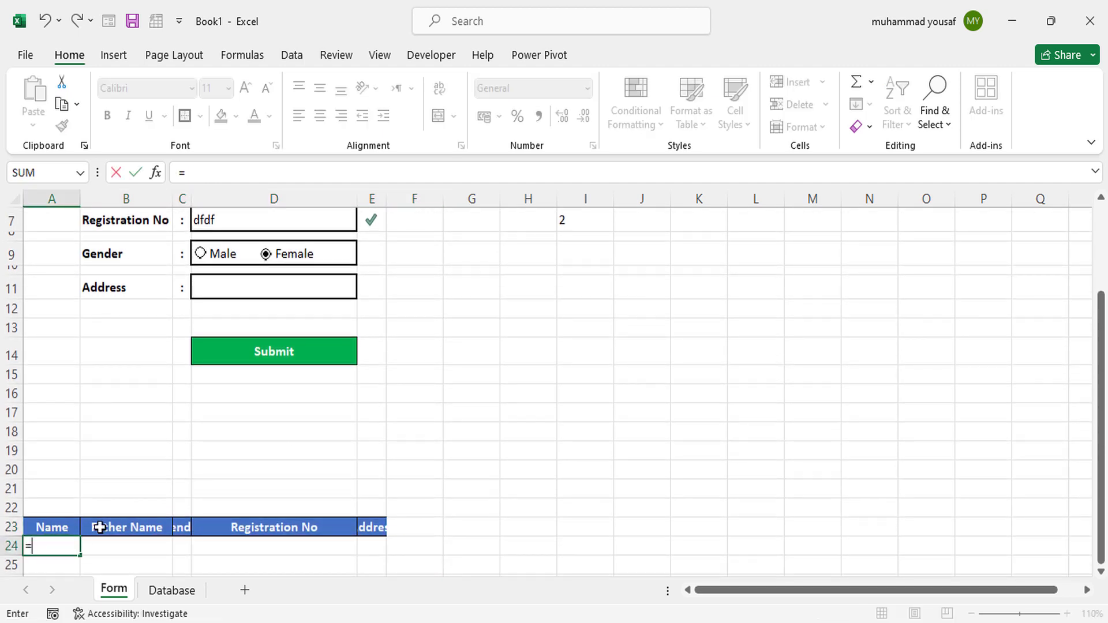
pyautogui.scroll(2, 146, 517)
pyautogui.click(240, 257)
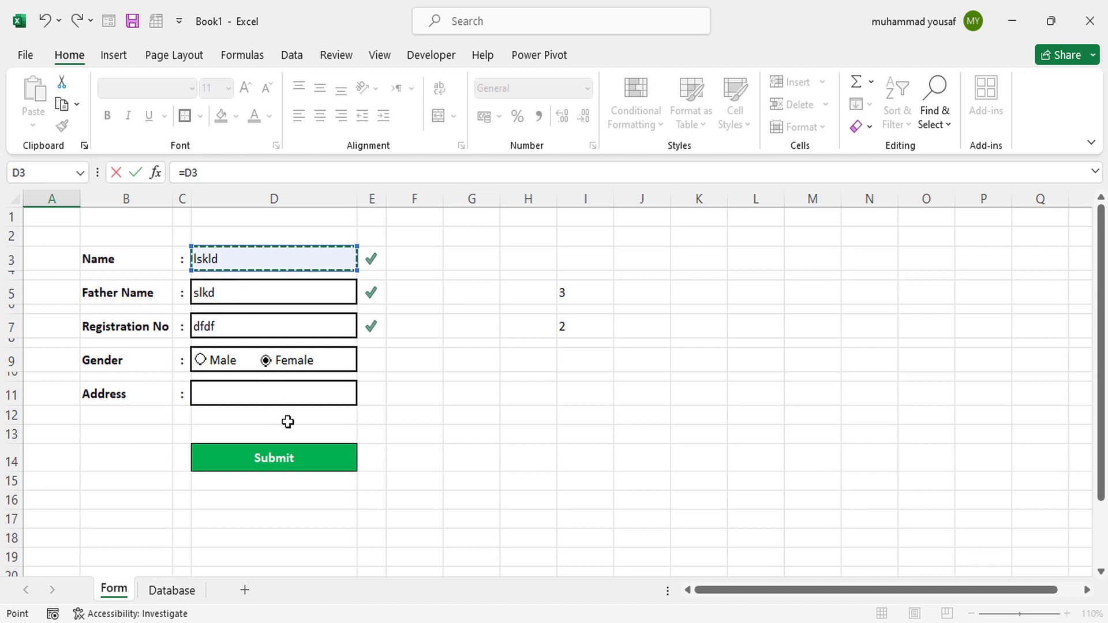
pyautogui.press('Return')
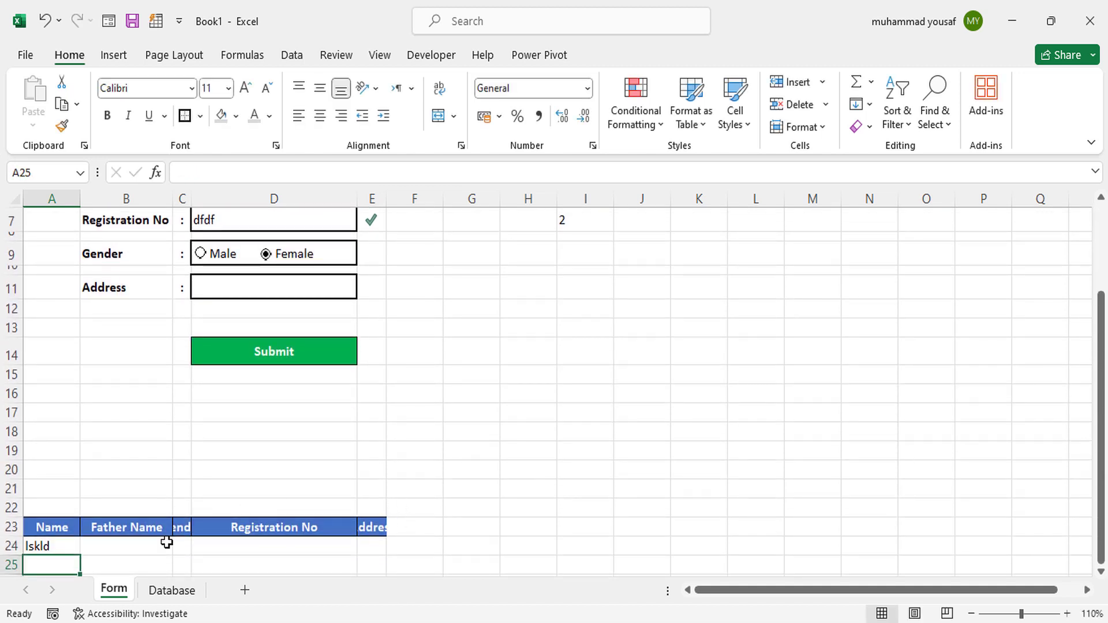
pyautogui.click(163, 545)
pyautogui.write('=')
pyautogui.scroll(2, 173, 536)
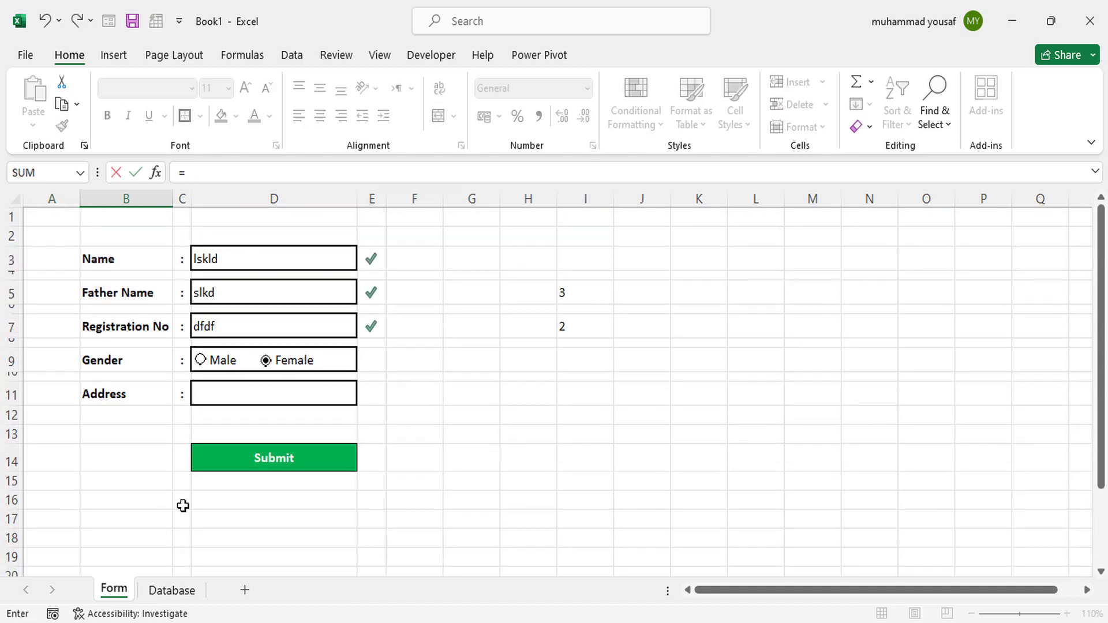
pyautogui.click(216, 296)
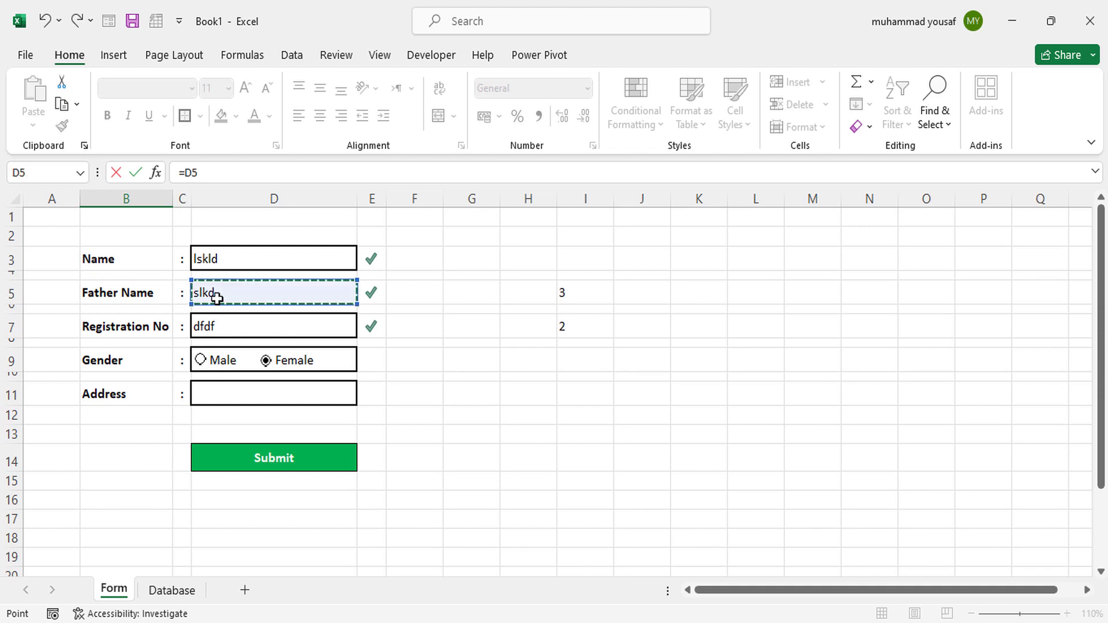
pyautogui.press('Return')
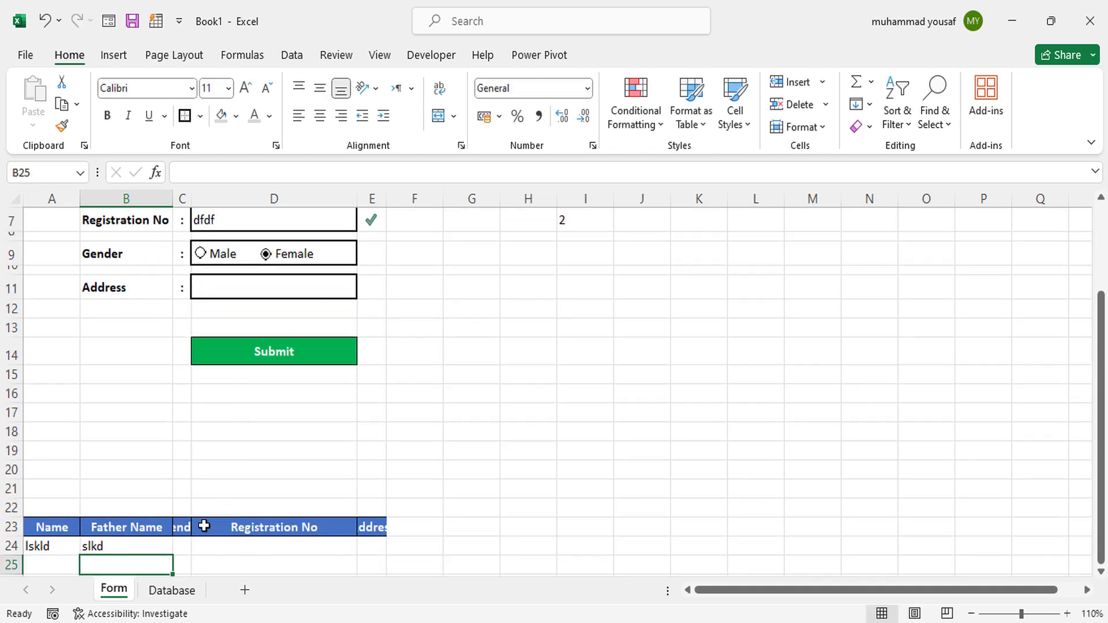
pyautogui.scroll(2, 220, 507)
pyautogui.scroll(-2, 220, 507)
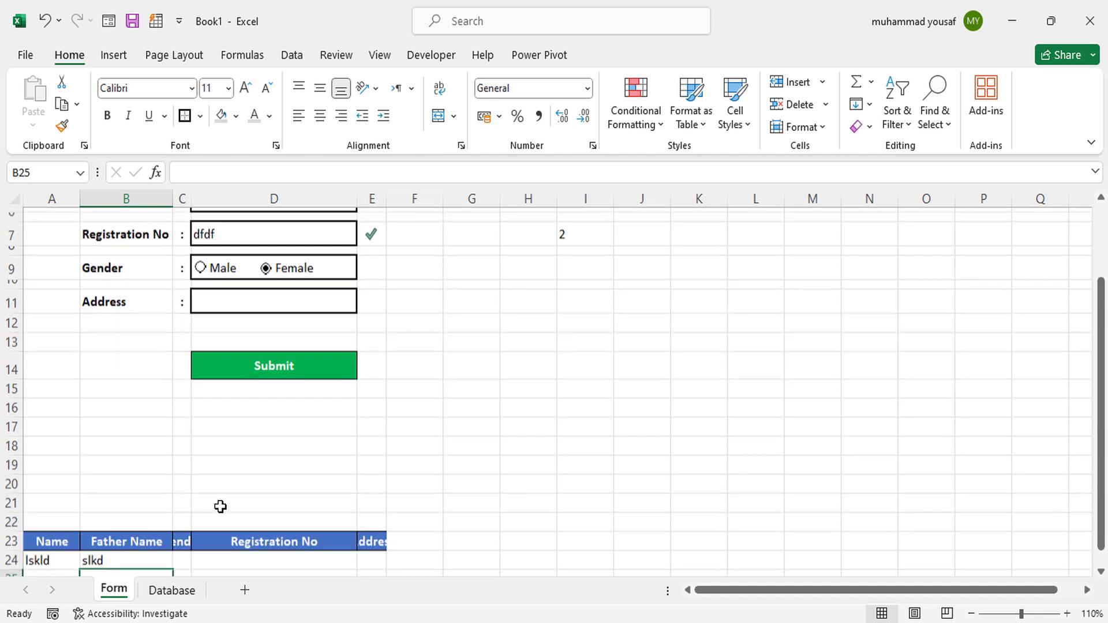
pyautogui.click(180, 547)
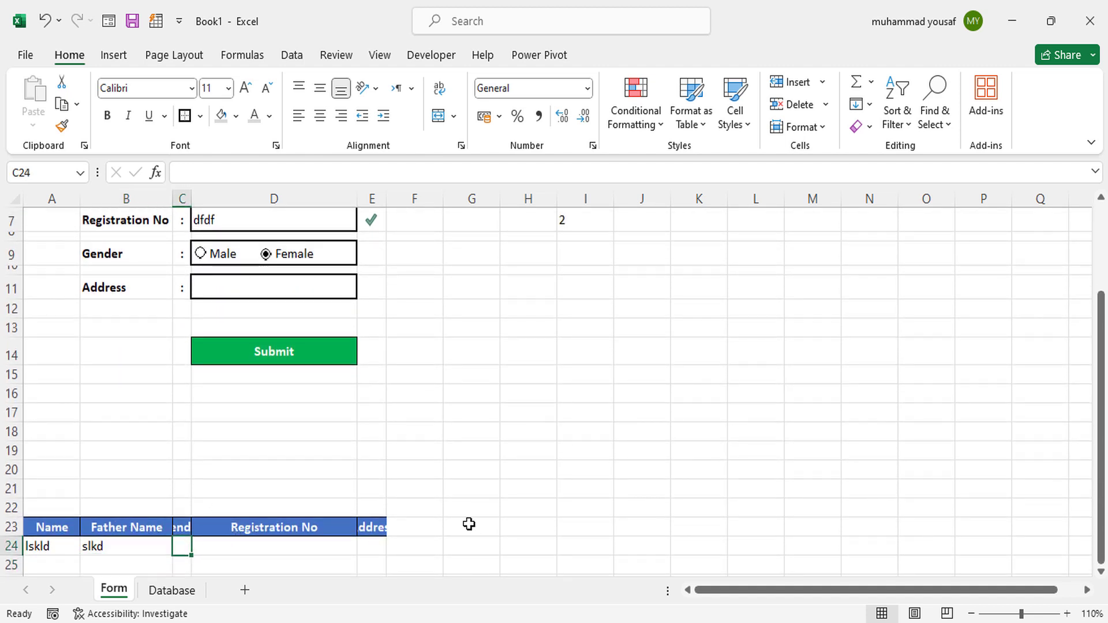
# - Start the C24 formula =IF(I7=1,"Male", ...), dismissing the formula error warning
pyautogui.write('=if(')
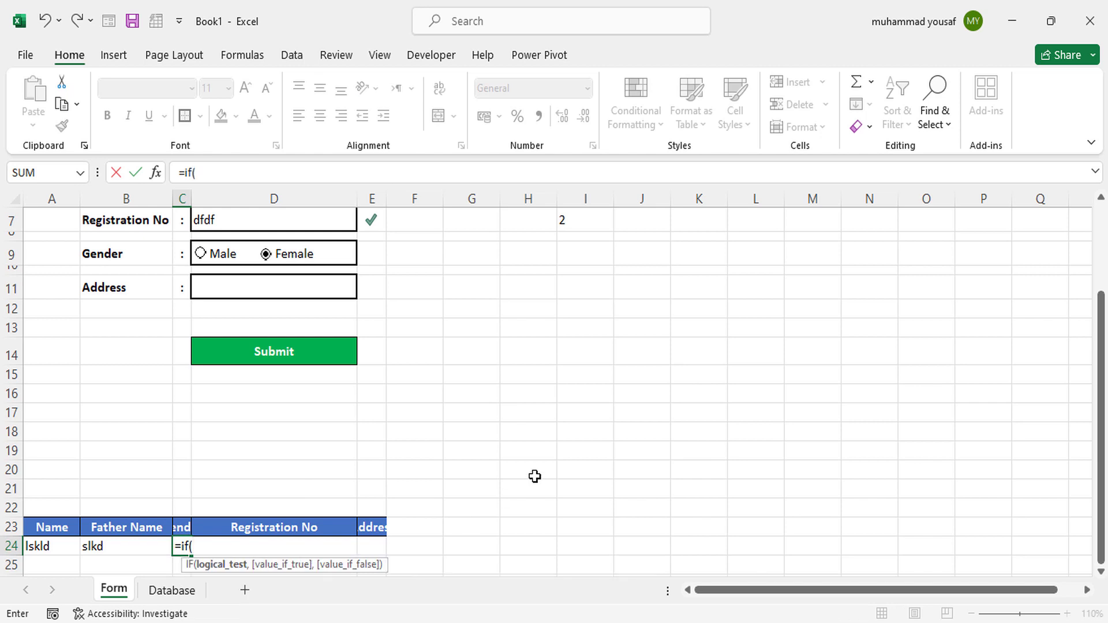
pyautogui.scroll(2, 536, 460)
pyautogui.click(572, 329)
pyautogui.scroll(-3, 563, 462)
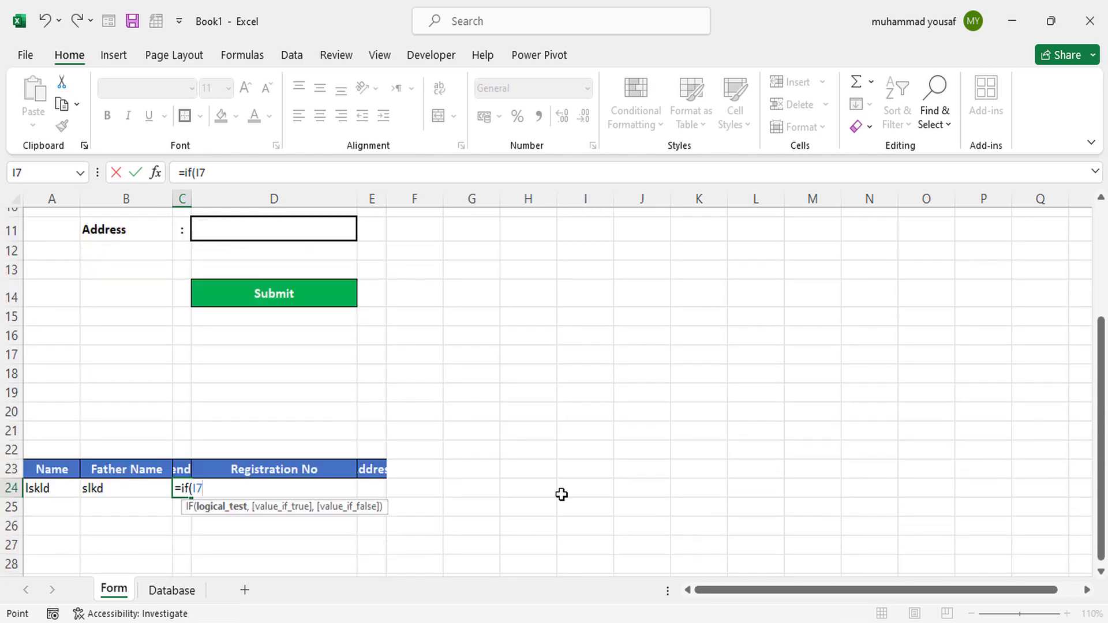
pyautogui.write('=')
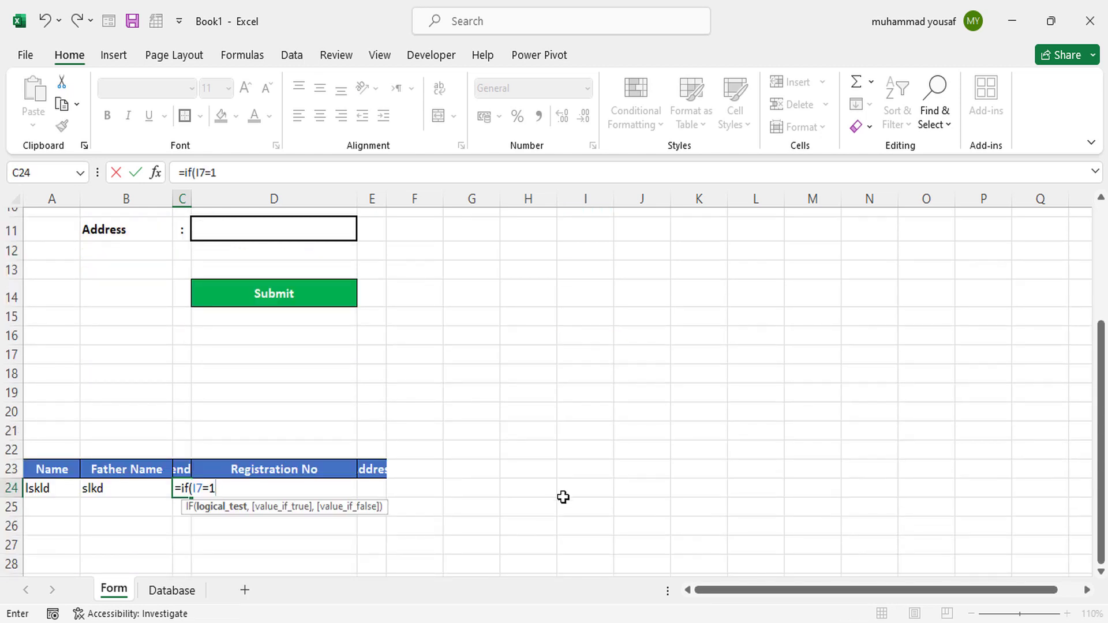
pyautogui.write('1')
pyautogui.press('Return')
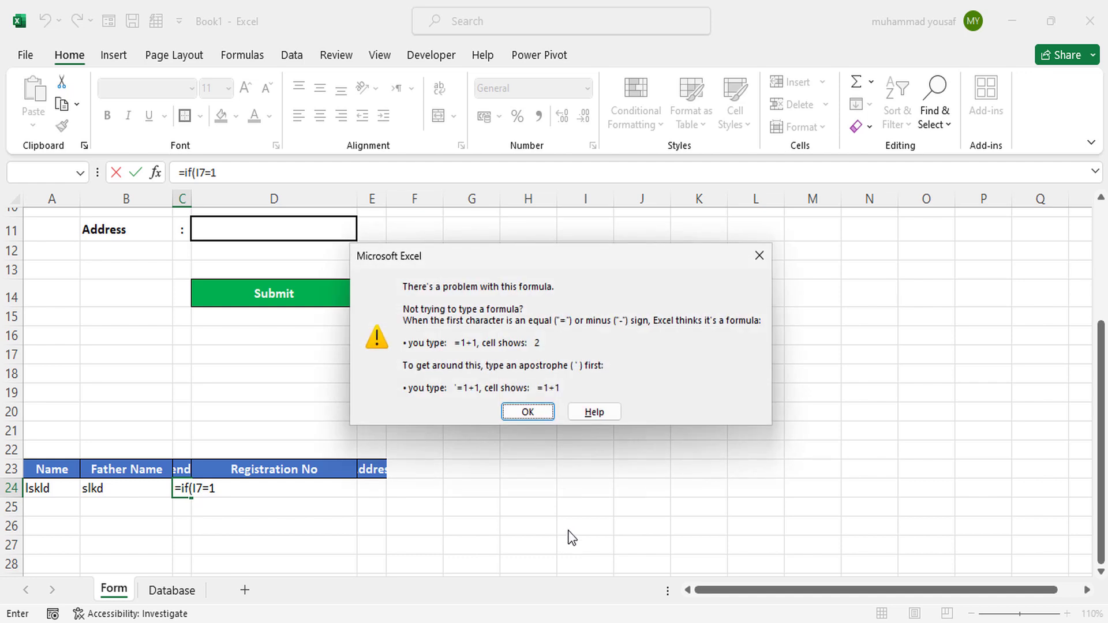
pyautogui.click(760, 255)
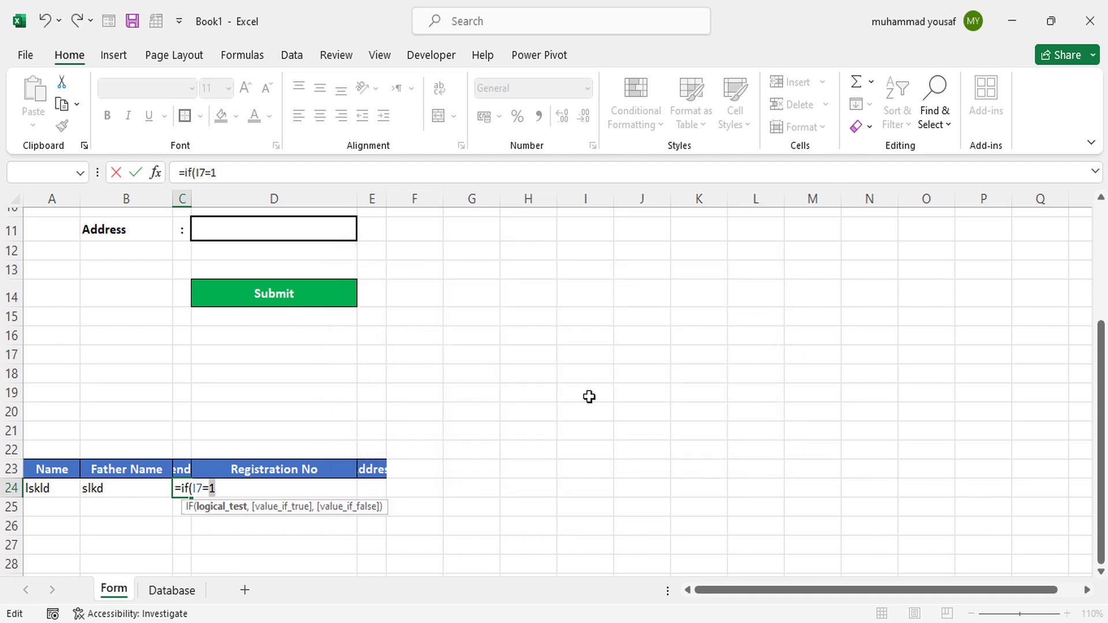
pyautogui.write(', ')
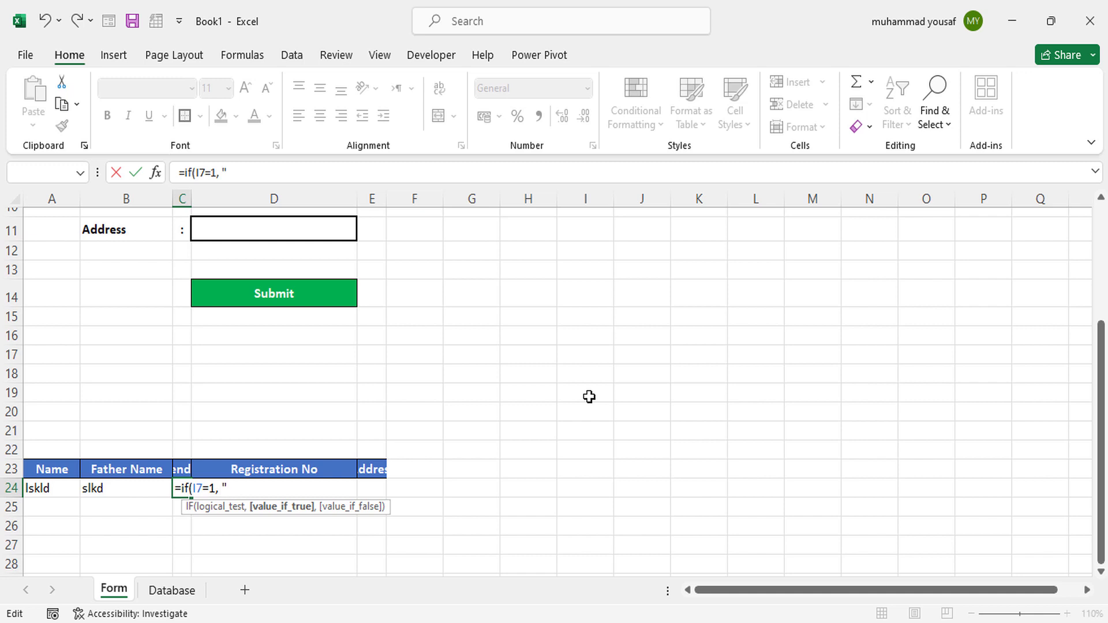
pyautogui.write('"Male",')
pyautogui.hotkey('shift', 'Return')
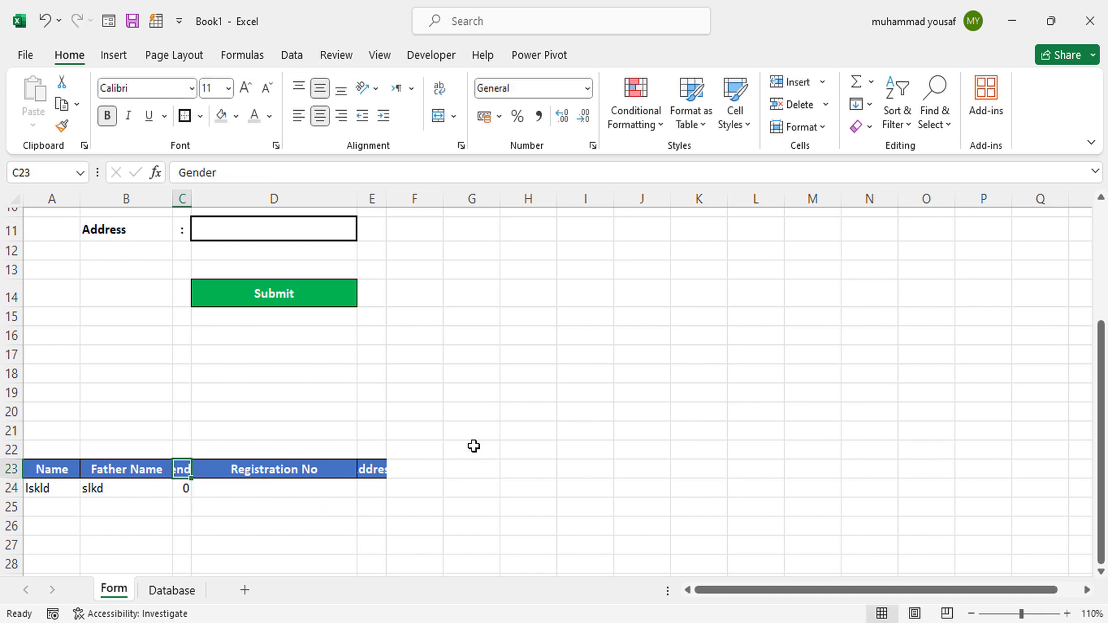
# - Complete C24 as =IF(I7=1,"Male","Female") and select the Male option to test it
pyautogui.click(187, 491)
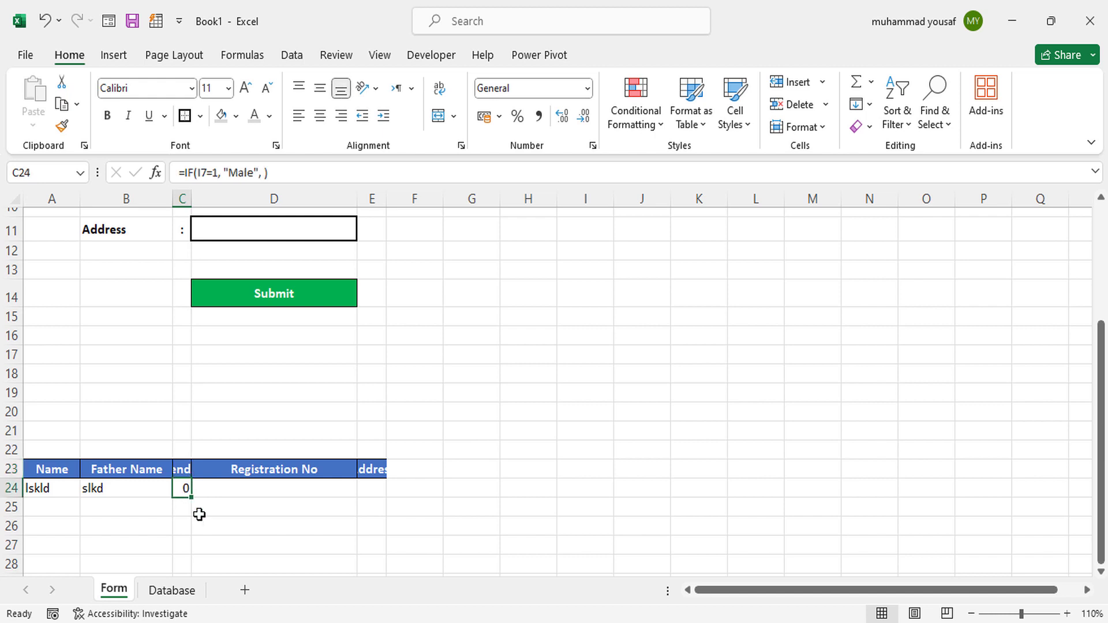
pyautogui.click(285, 178)
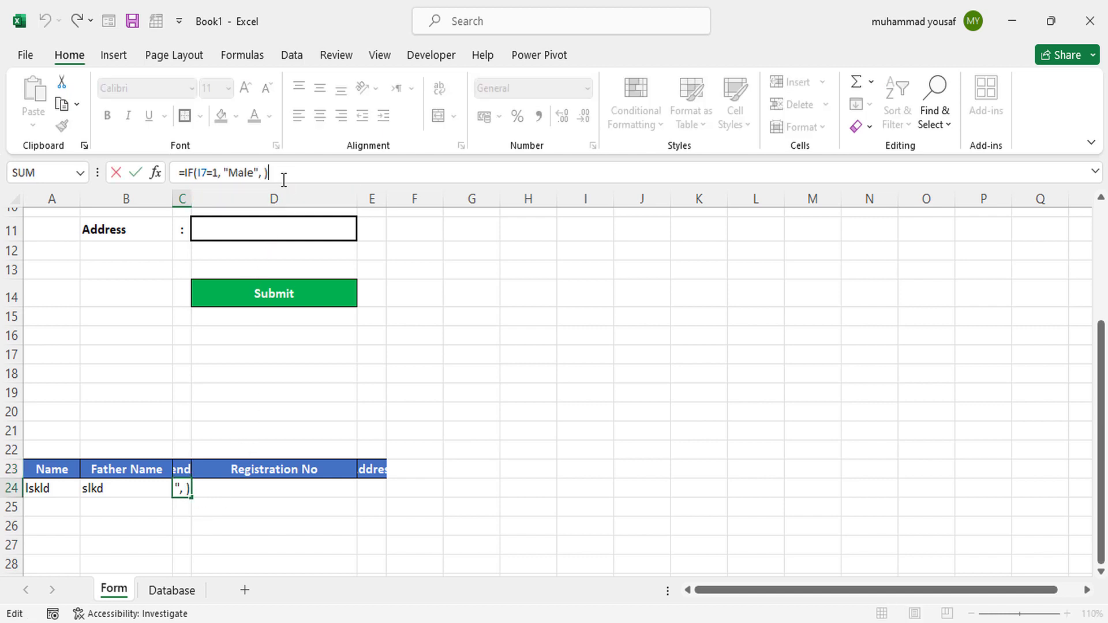
pyautogui.press('Left')
pyautogui.write('"')
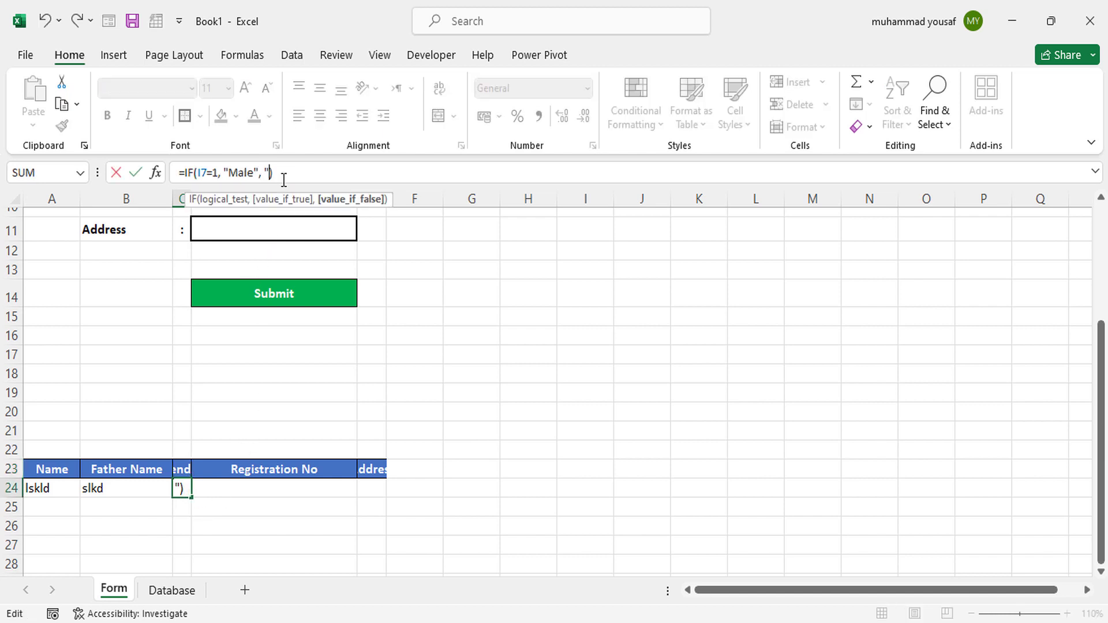
pyautogui.write('Female"')
pyautogui.press('Return')
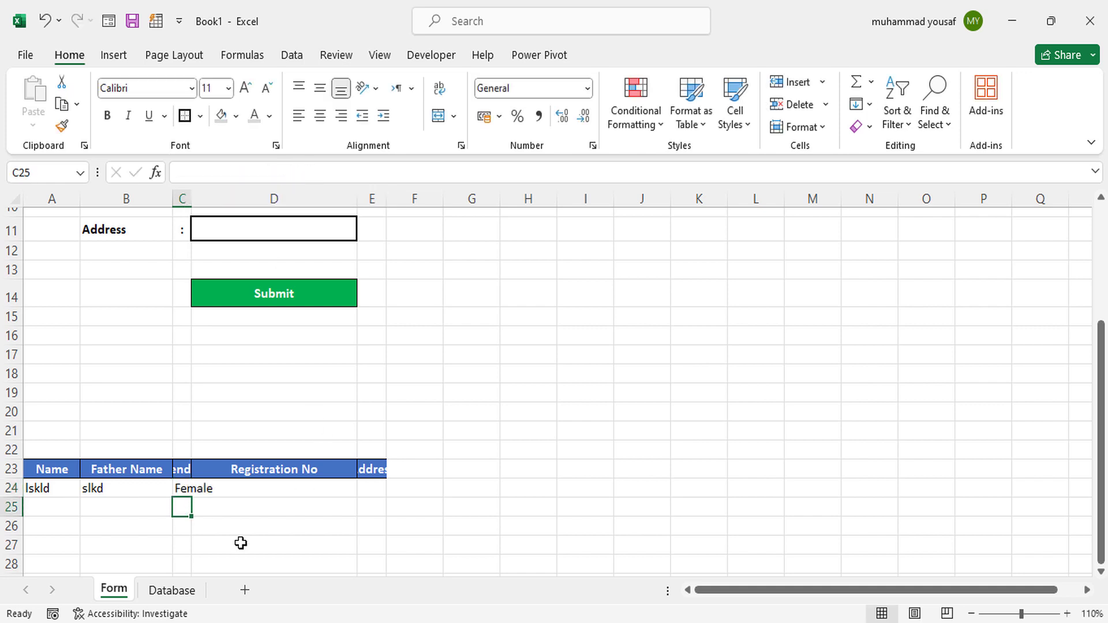
pyautogui.scroll(3, 513, 329)
pyautogui.scroll(-3, 509, 406)
pyautogui.scroll(2, 322, 324)
pyautogui.click(200, 256)
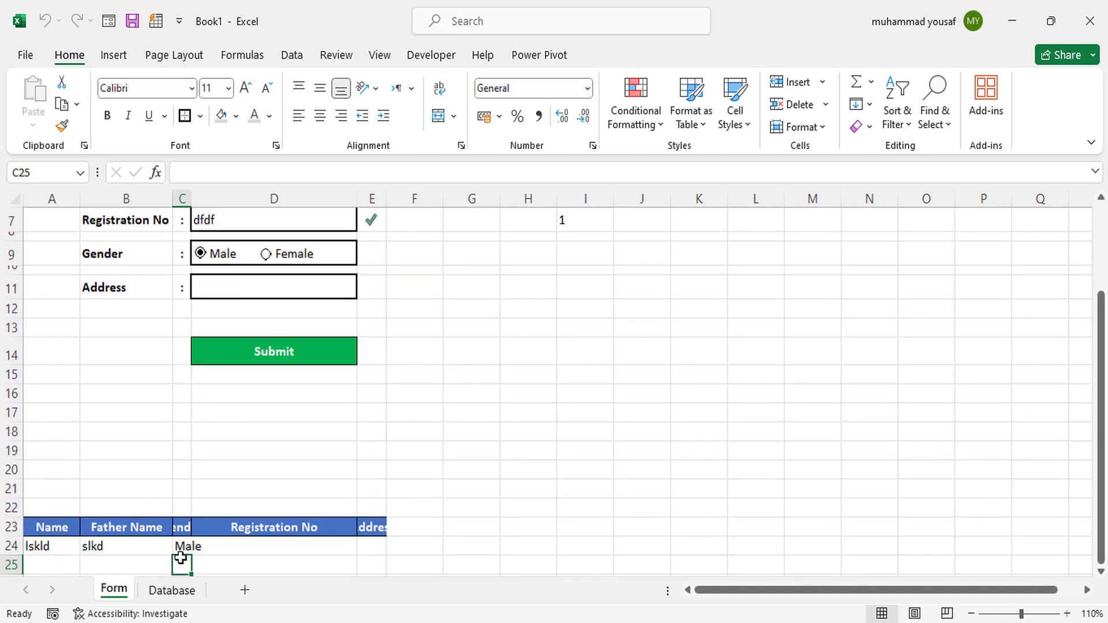
# - Link D24 to Registration No with =D7 and E24 to Address with =D11
pyautogui.click(230, 548)
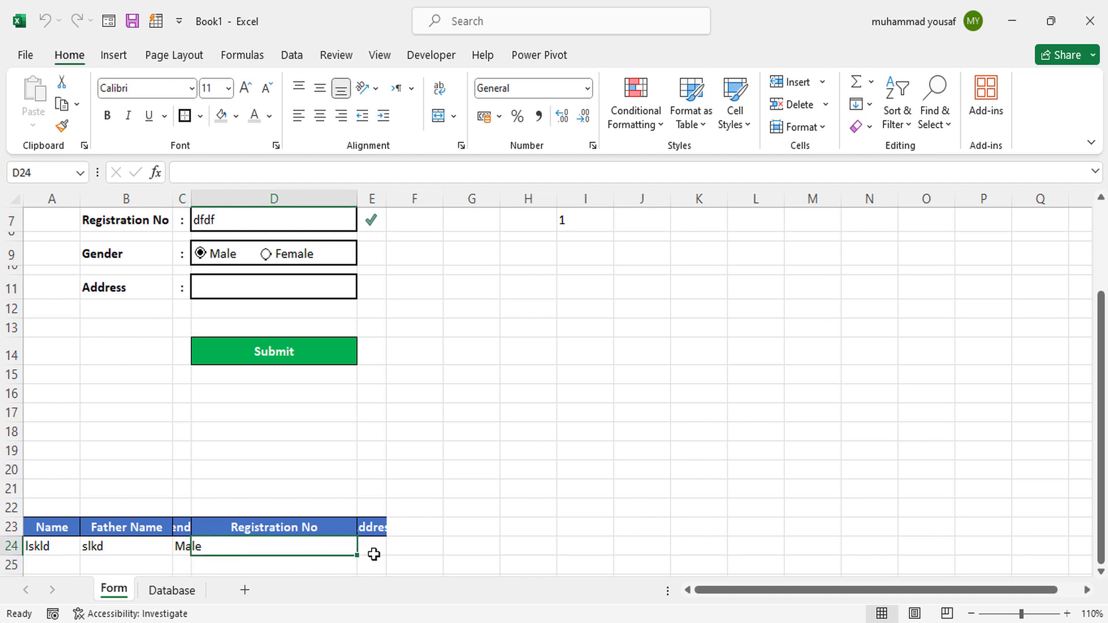
pyautogui.write('=')
pyautogui.scroll(2, 384, 525)
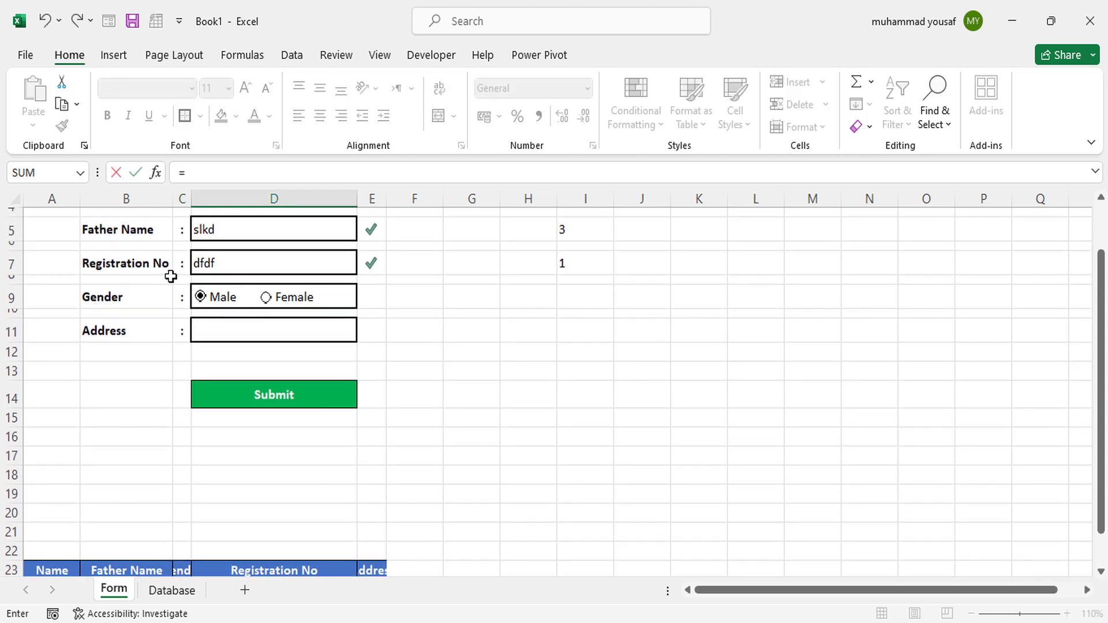
pyautogui.click(207, 261)
pyautogui.press('Return')
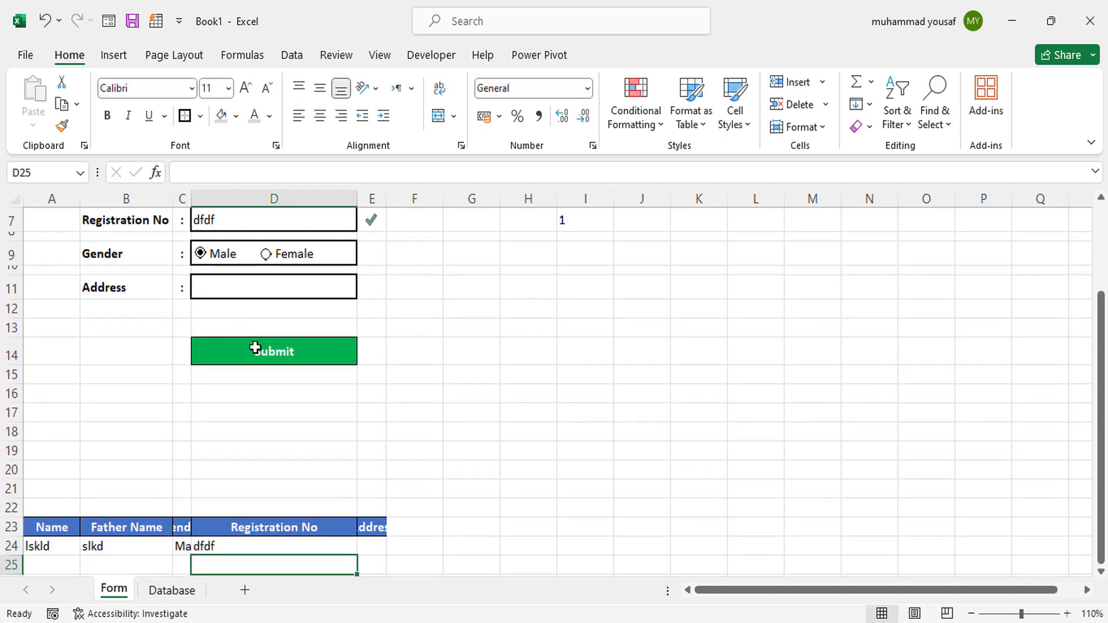
pyautogui.click(366, 547)
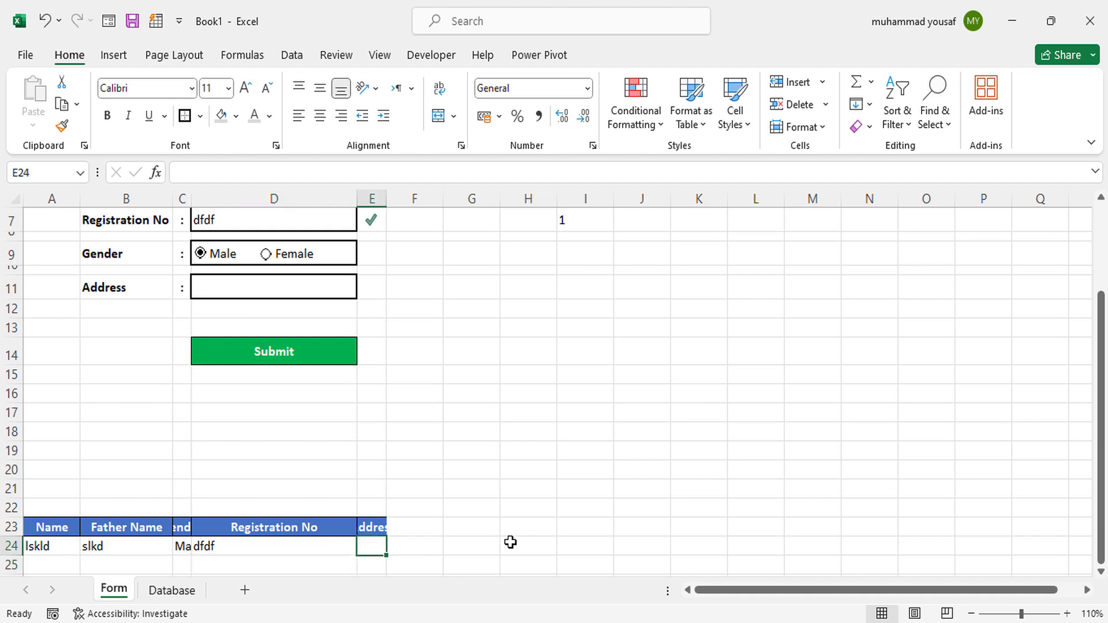
pyautogui.write('=')
pyautogui.click(211, 289)
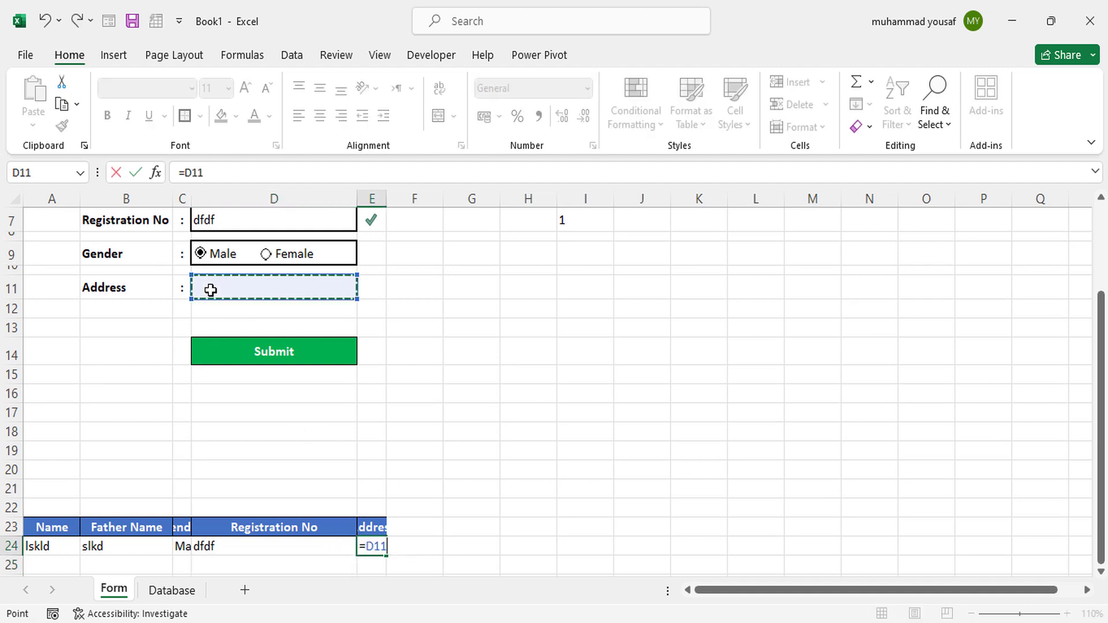
pyautogui.press('Return')
# - Switch the ribbon to the Developer tab
pyautogui.scroll(-1, 407, 414)
pyautogui.scroll(-1, 407, 414)
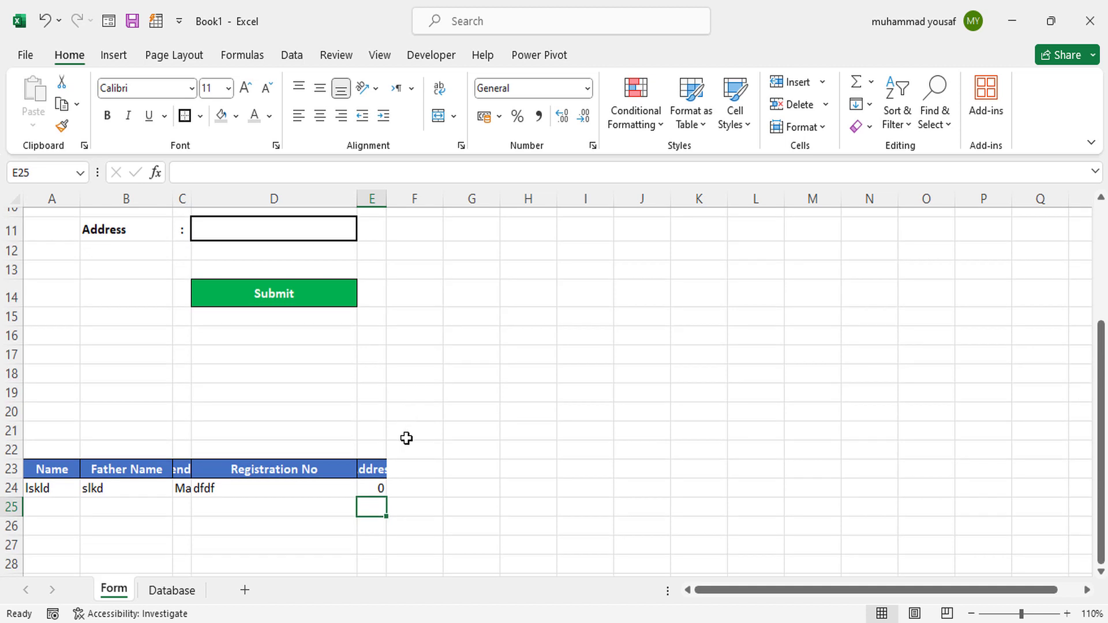
pyautogui.scroll(2, 406, 439)
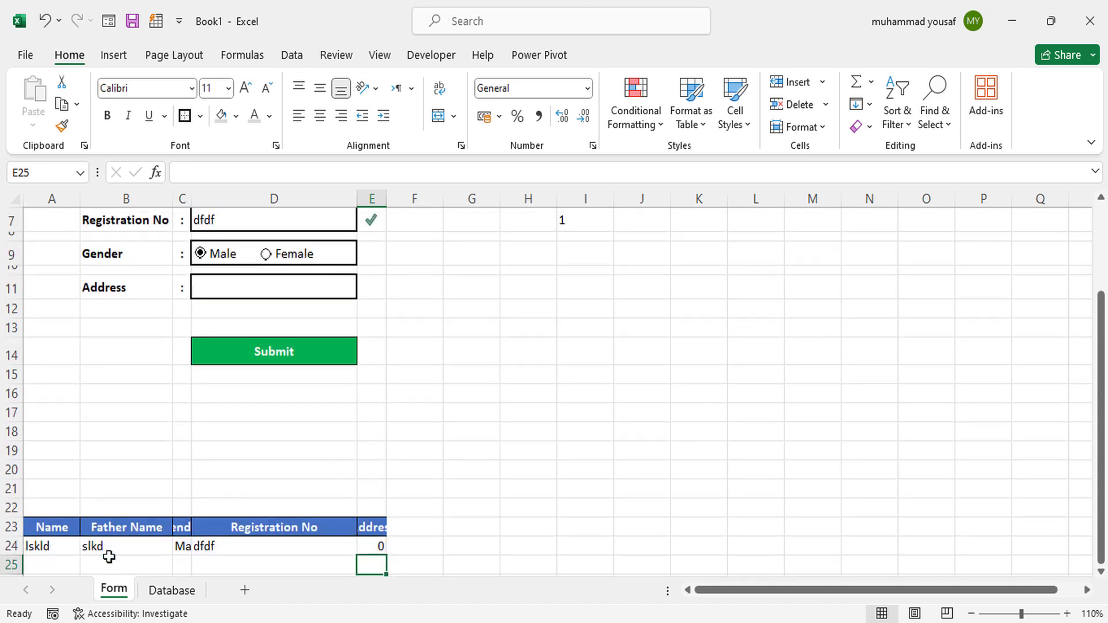
pyautogui.scroll(2, 269, 488)
pyautogui.scroll(-1, 406, 468)
pyautogui.scroll(2, 406, 467)
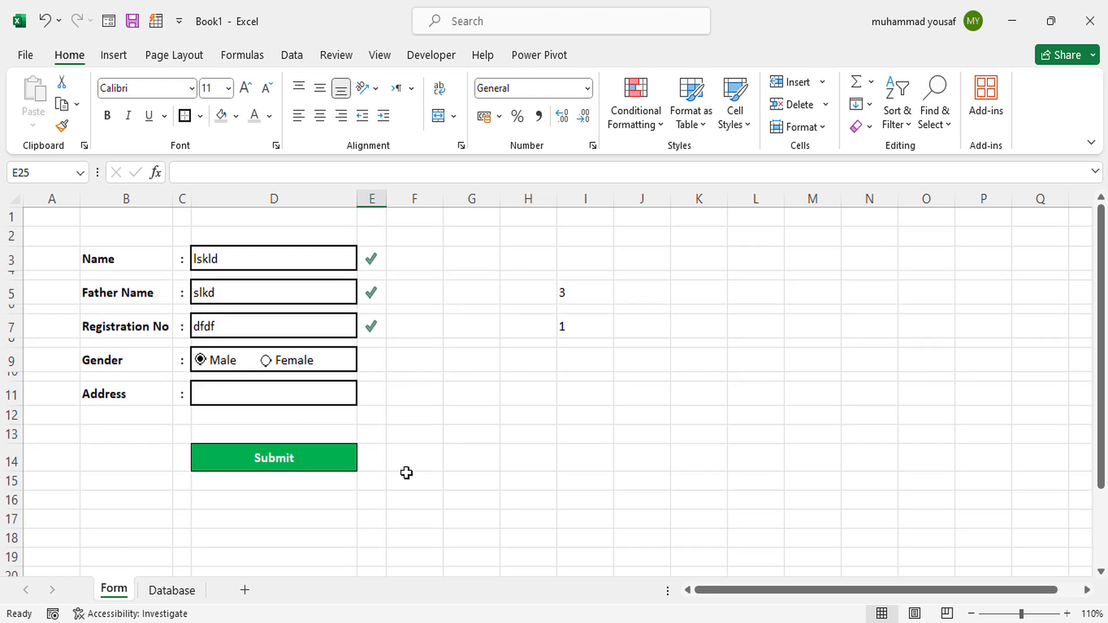
pyautogui.scroll(-2, 406, 473)
pyautogui.scroll(-1, 406, 471)
pyautogui.scroll(3, 406, 471)
pyautogui.click(444, 52)
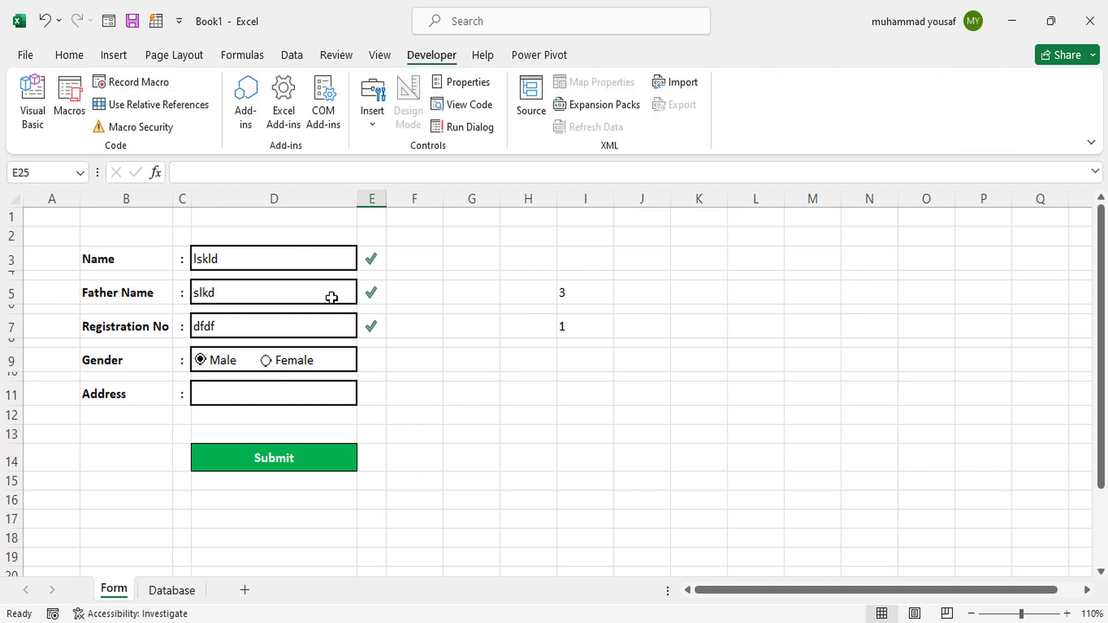
pyautogui.scroll(-3, 330, 335)
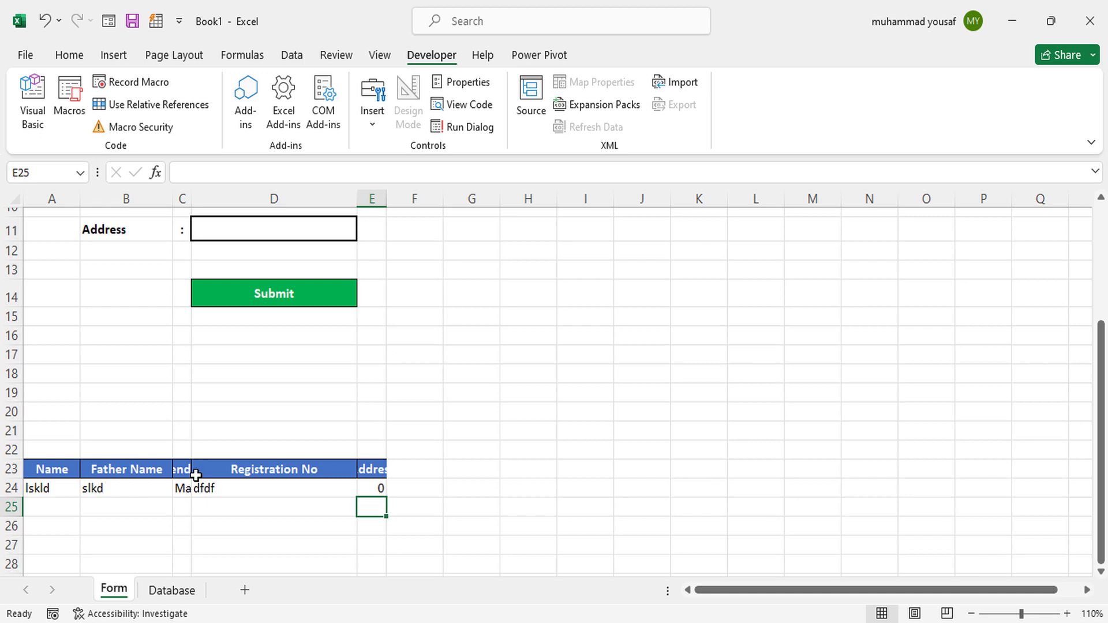
# - Check the existing record on the Database sheet, then return to the Form
pyautogui.scroll(1, 197, 473)
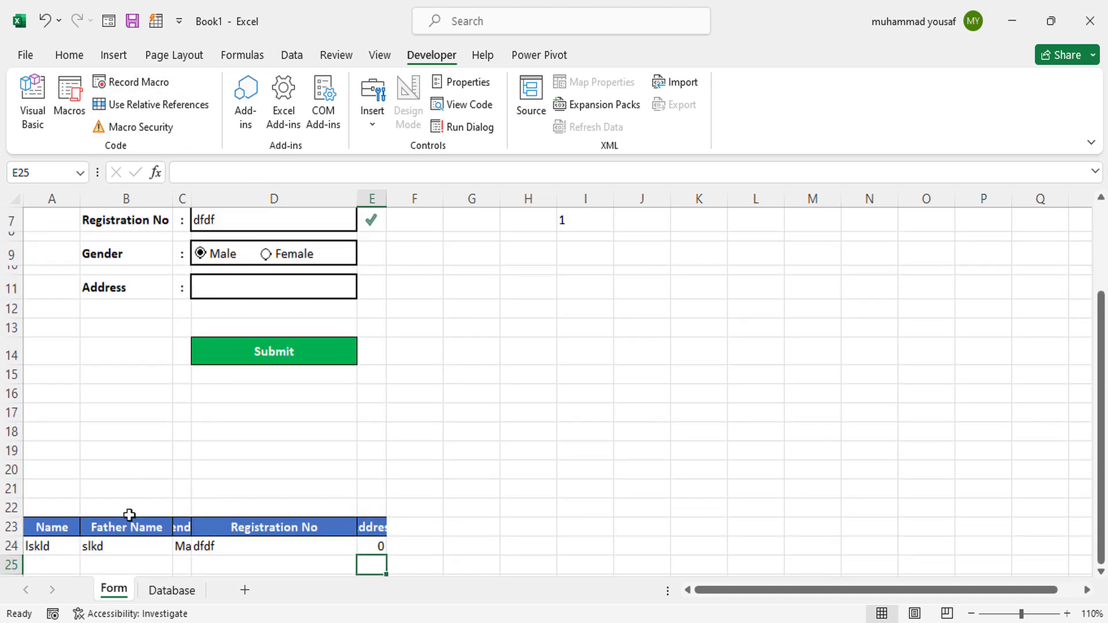
pyautogui.click(160, 589)
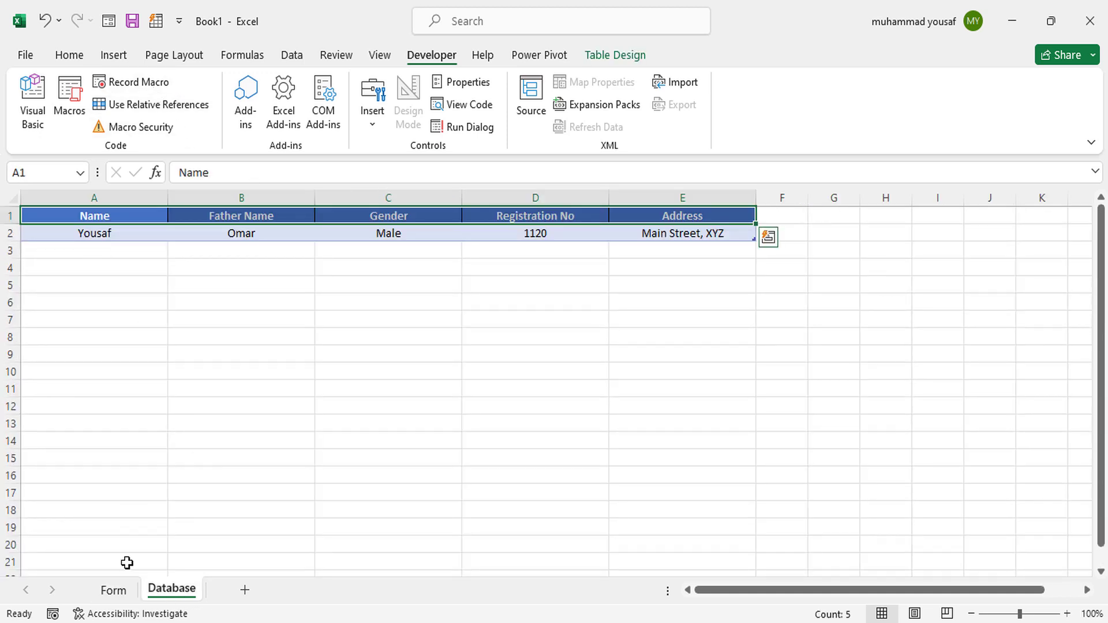
pyautogui.click(114, 589)
pyautogui.scroll(2, 345, 453)
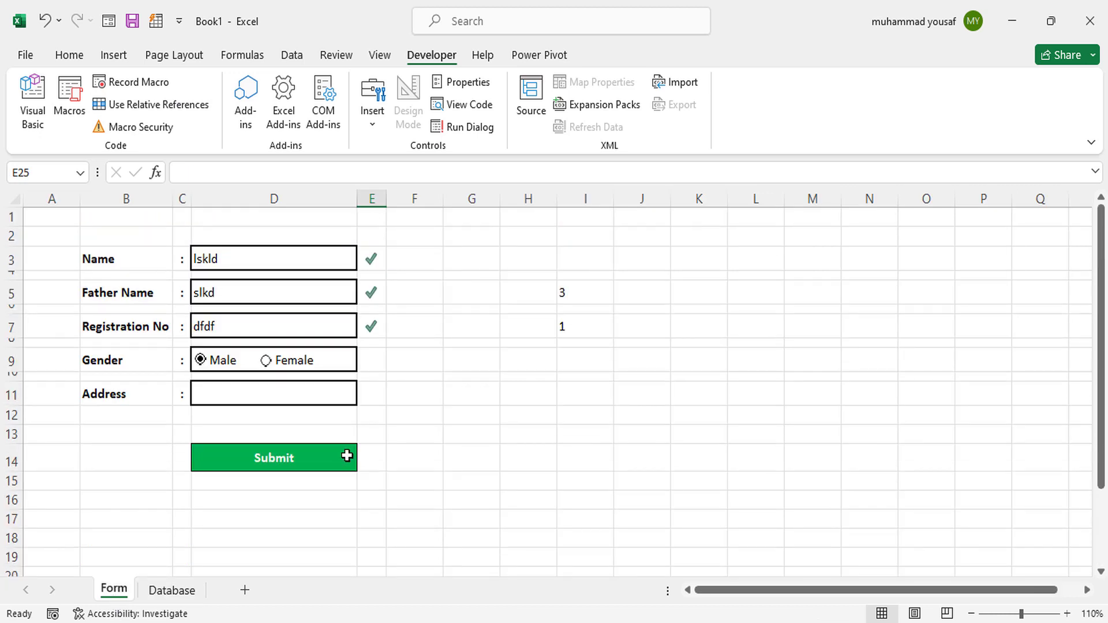
# - Replace the Name and Father Name entries with a new person's names
pyautogui.doubleClick(251, 260)
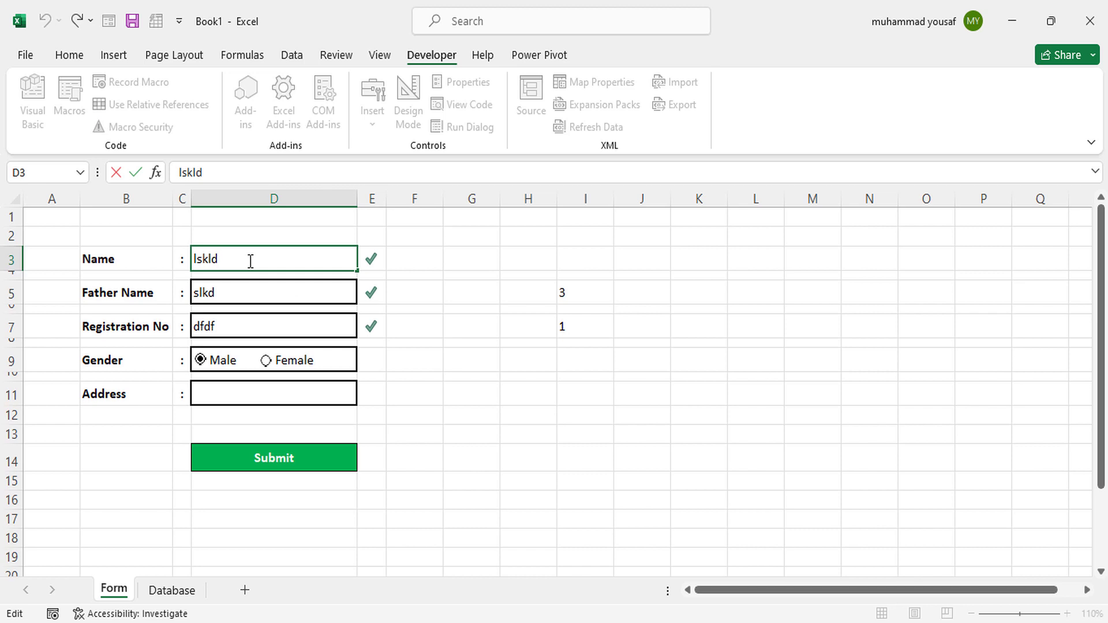
pyautogui.press('BackSpace')
pyautogui.press('BackSpace')
pyautogui.press('BackSpace')
pyautogui.write('Ahm')
pyautogui.press('Return')
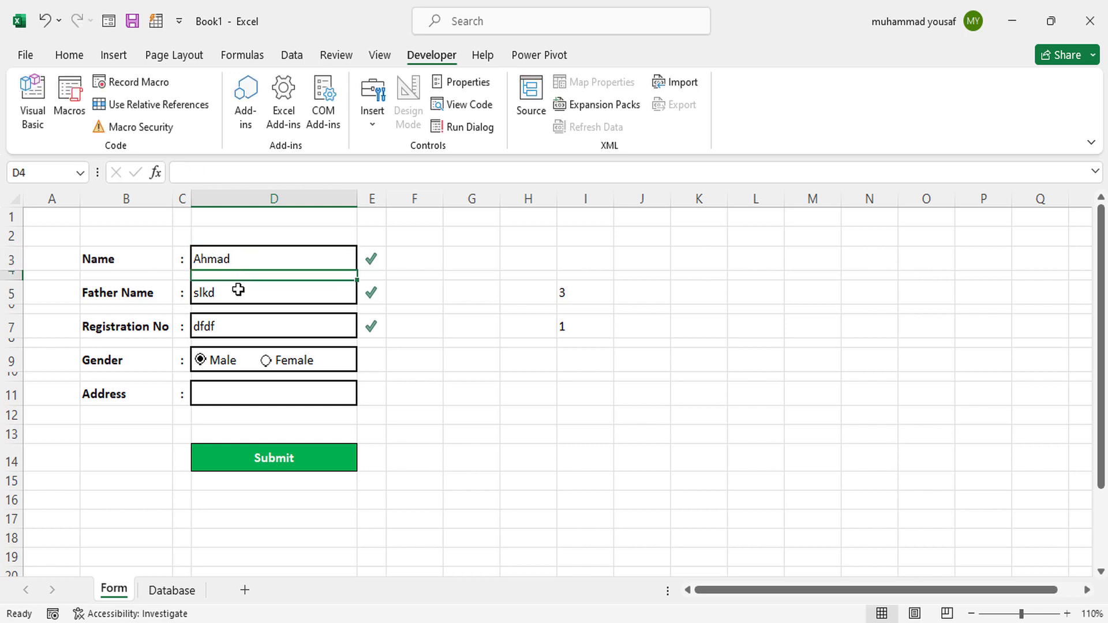
pyautogui.doubleClick(239, 290)
pyautogui.press('BackSpace')
pyautogui.press('BackSpace')
pyautogui.press('BackSpace')
pyautogui.press('BackSpace')
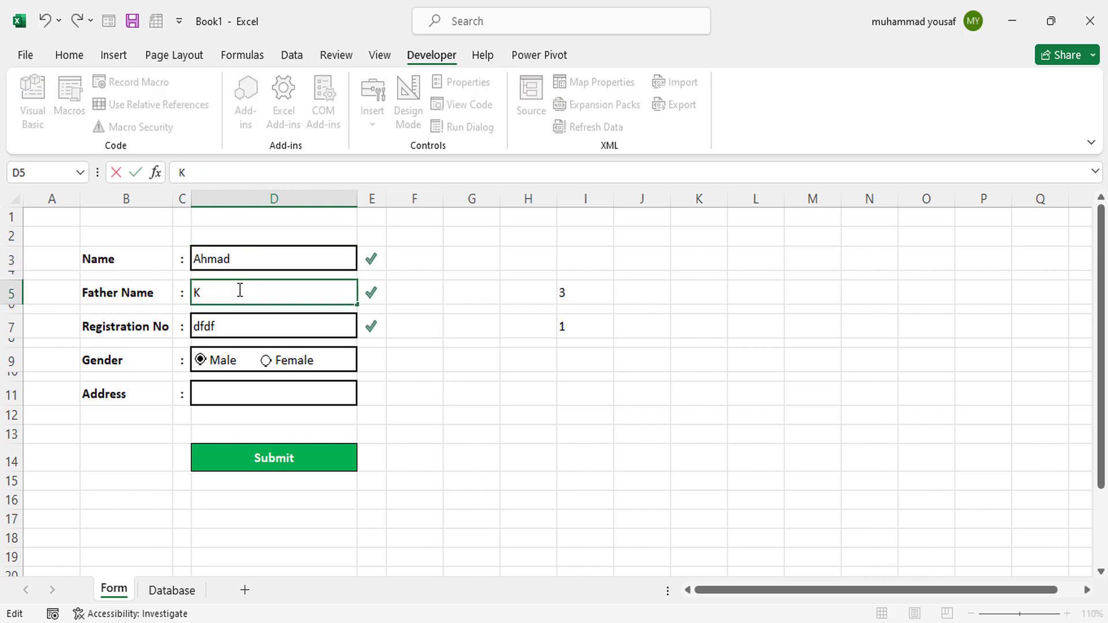
# - Enter a new registration number and the placeholder address 'Address xxxxx'
pyautogui.doubleClick(223, 327)
pyautogui.press('BackSpace')
pyautogui.press('BackSpace')
pyautogui.press('BackSpace')
pyautogui.press('BackSpace')
pyautogui.write('23002')
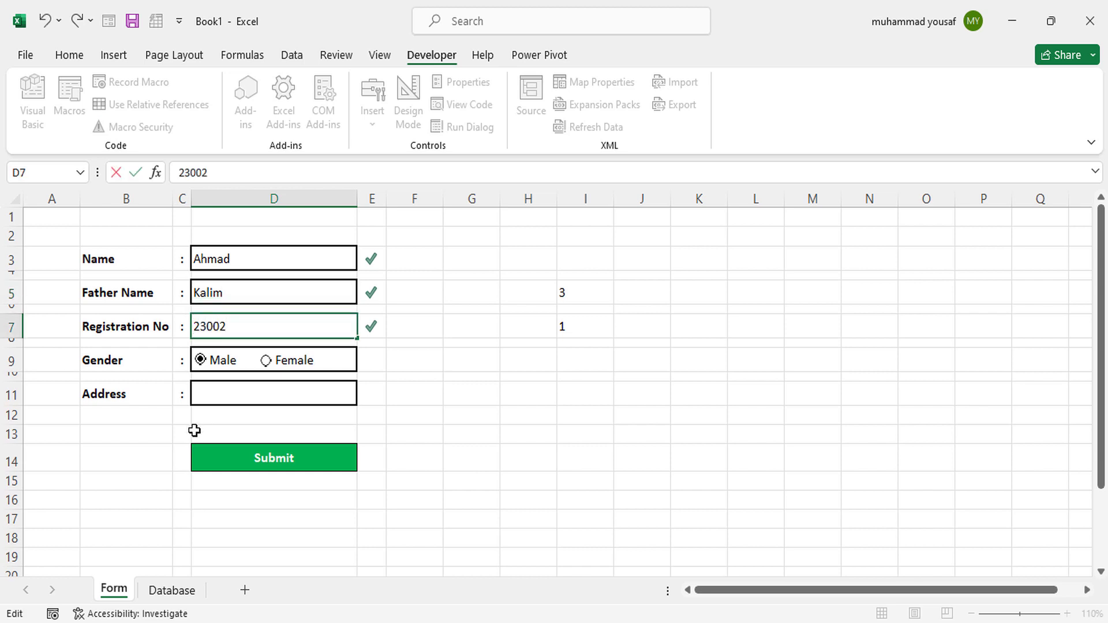
pyautogui.click(223, 394)
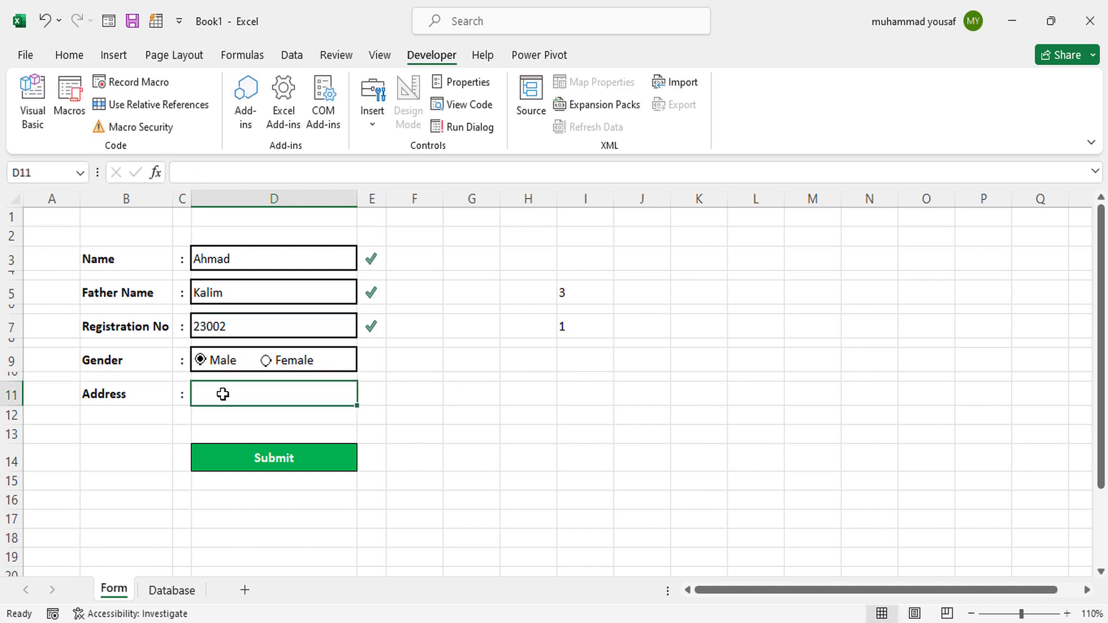
pyautogui.write('Address xxxxx')
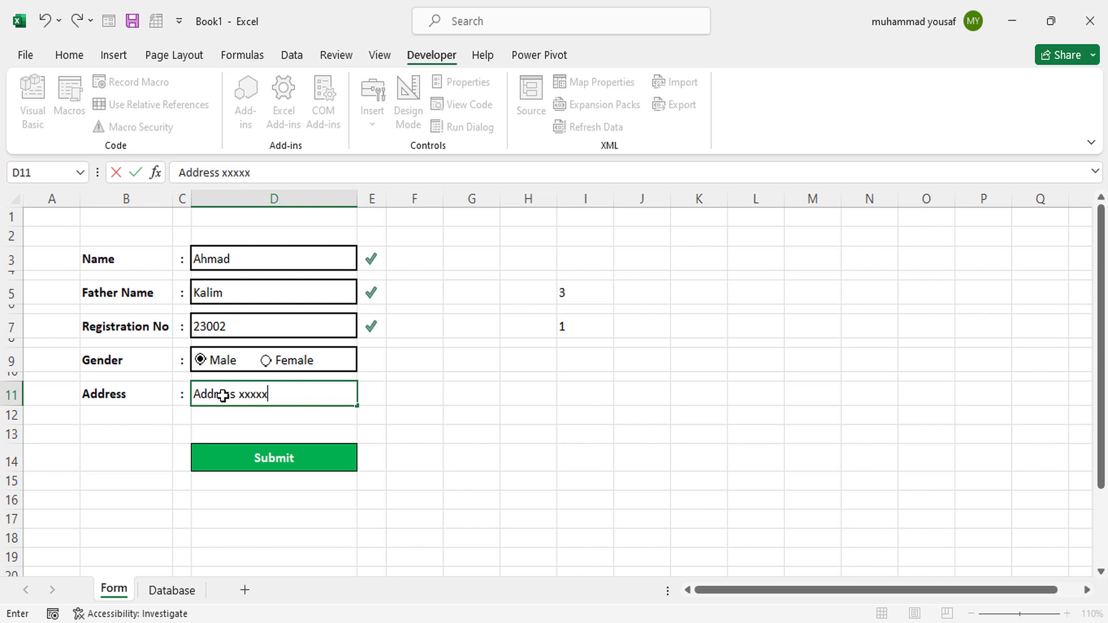
pyautogui.click(379, 415)
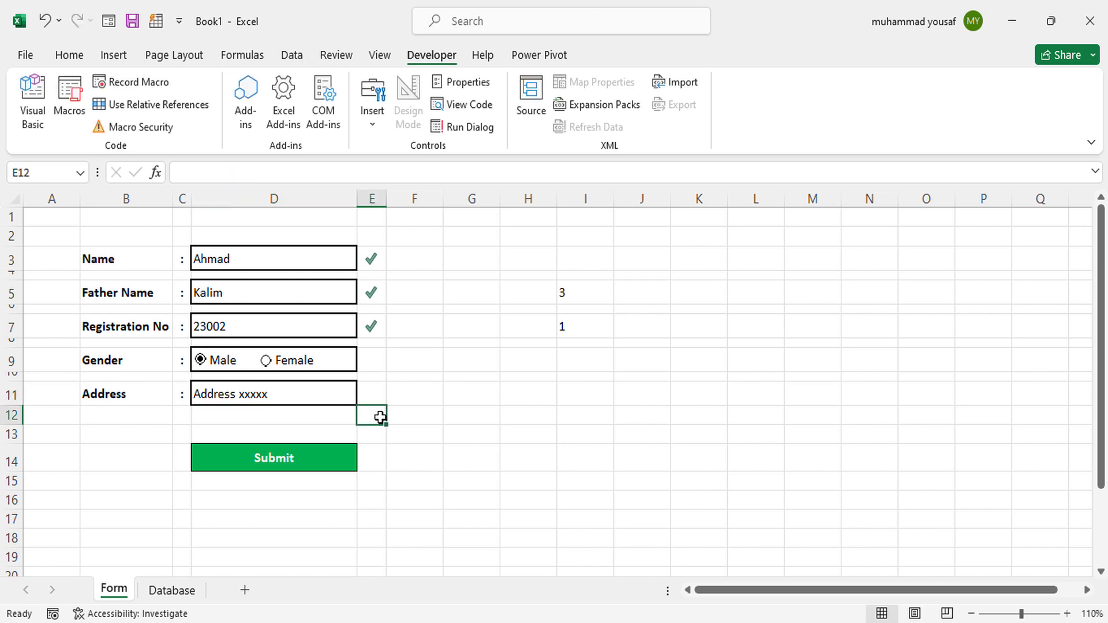
pyautogui.scroll(-2, 378, 415)
pyautogui.scroll(1, 380, 417)
pyautogui.scroll(1, 380, 417)
# - Start recording Macro1 and copy the linked entry row A24:E24
pyautogui.click(129, 86)
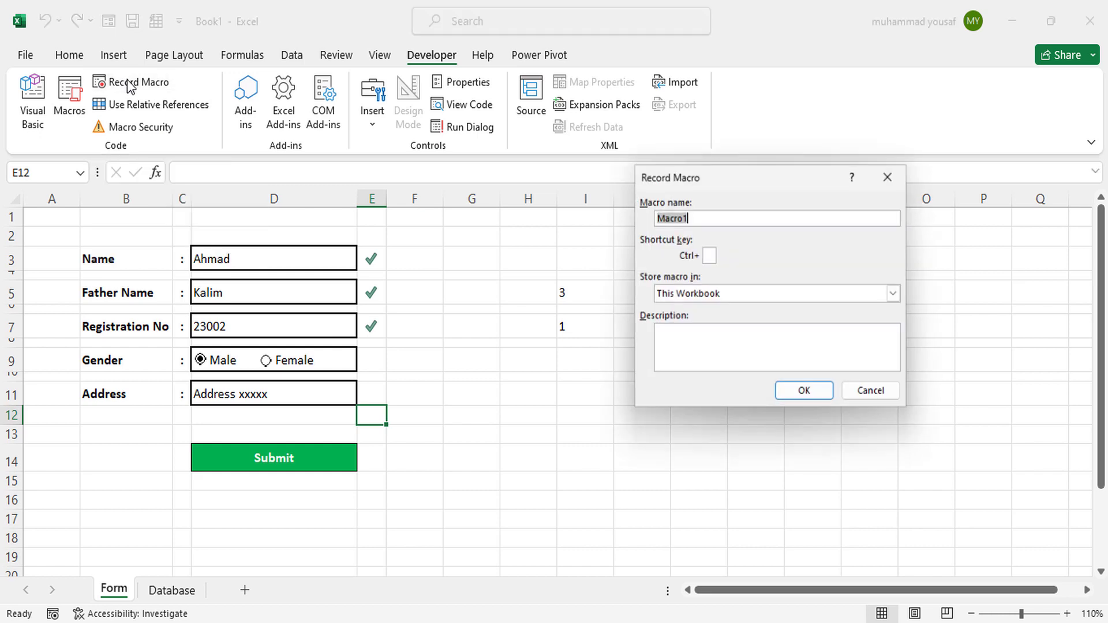
pyautogui.click(792, 395)
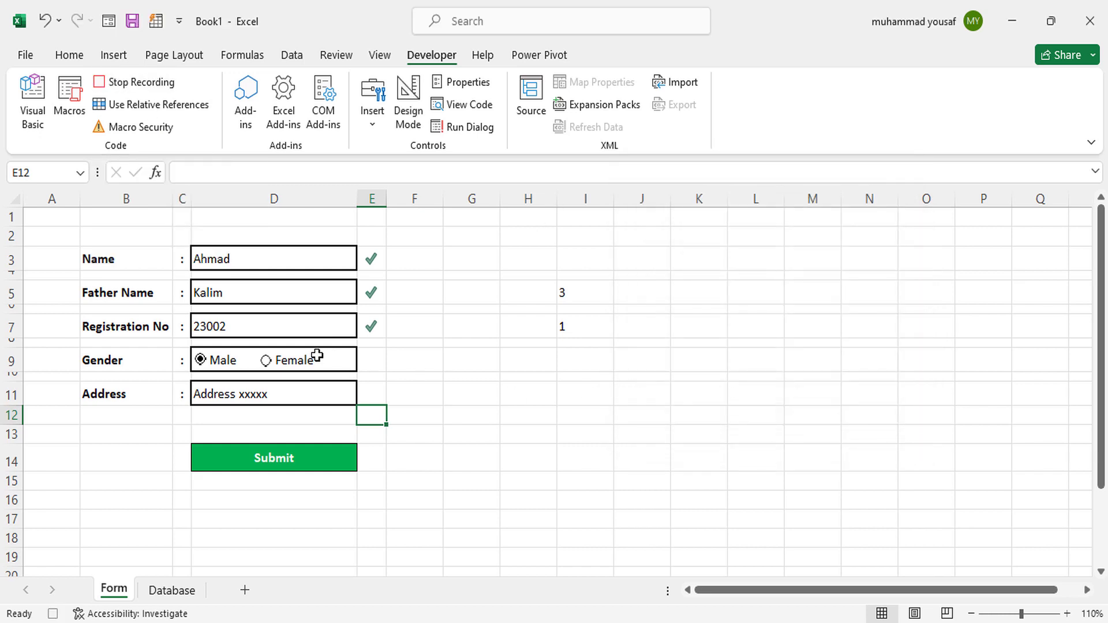
pyautogui.scroll(-2, 317, 354)
pyautogui.scroll(-1, 317, 353)
pyautogui.moveTo(54, 486); pyautogui.dragTo(406, 492)
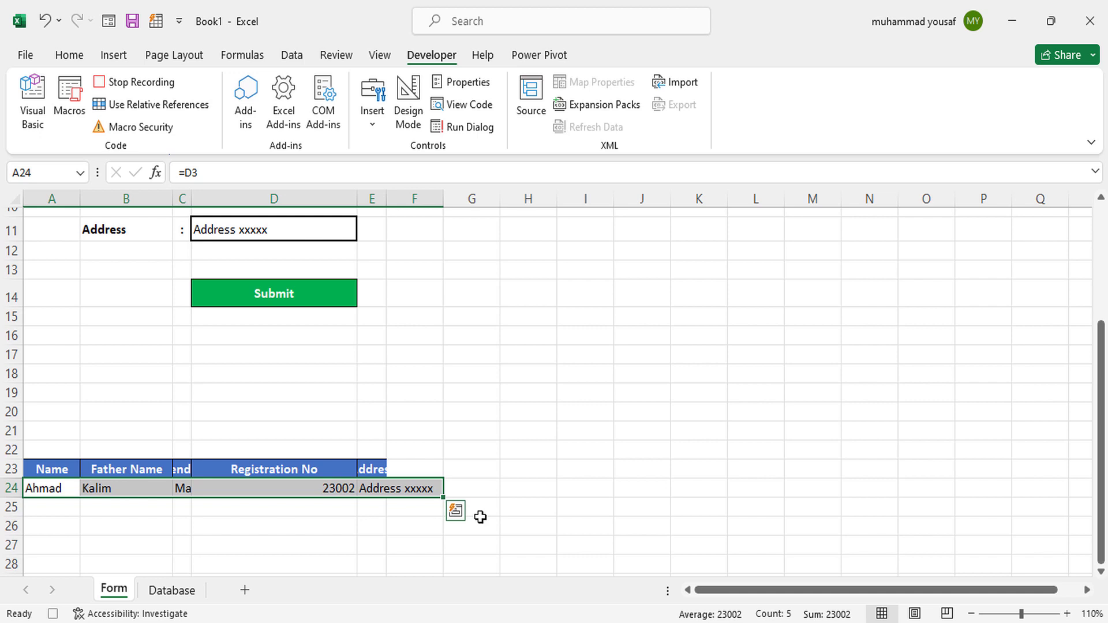
pyautogui.hotkey('shift', 'Left')
pyautogui.hotkey('ctrl', 'c')
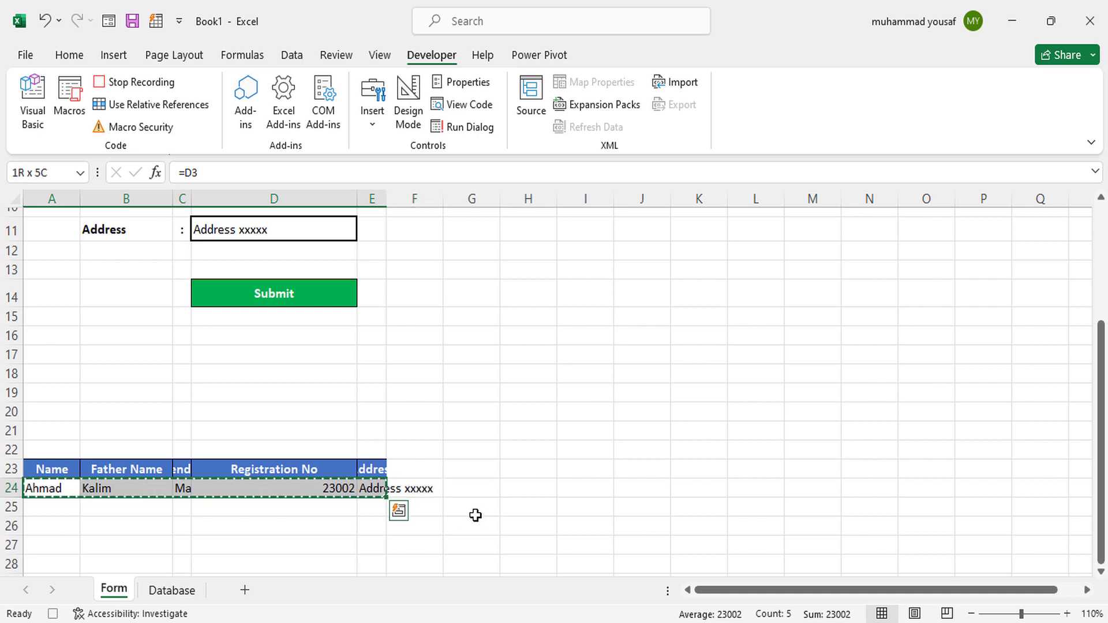
pyautogui.click(172, 590)
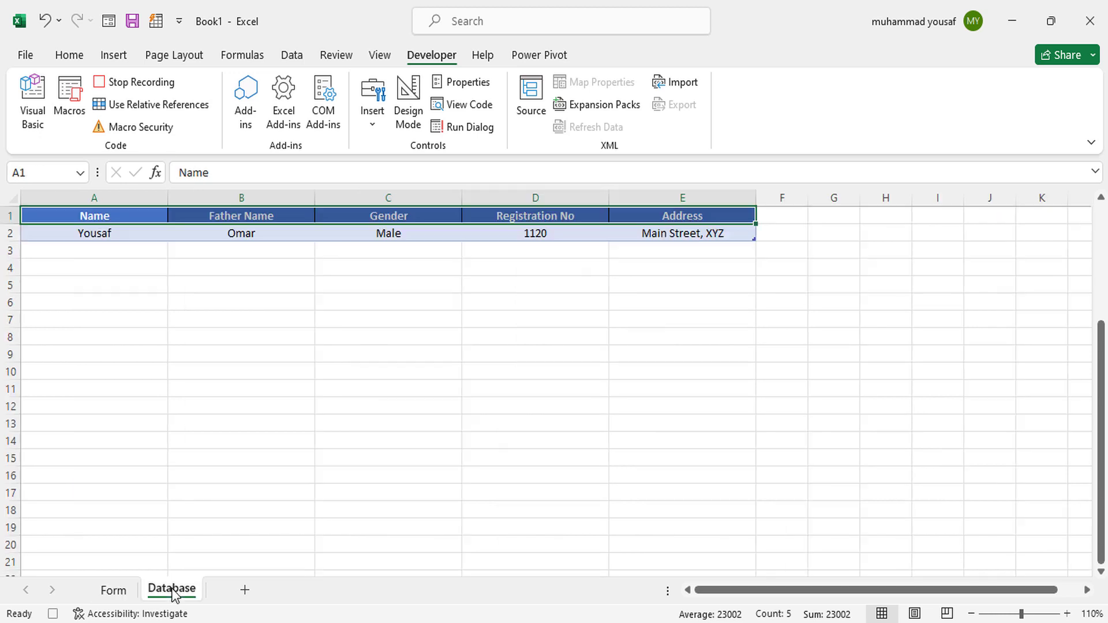
# - Turn on relative references and paste the entry as values into Database row 3
pyautogui.click(104, 219)
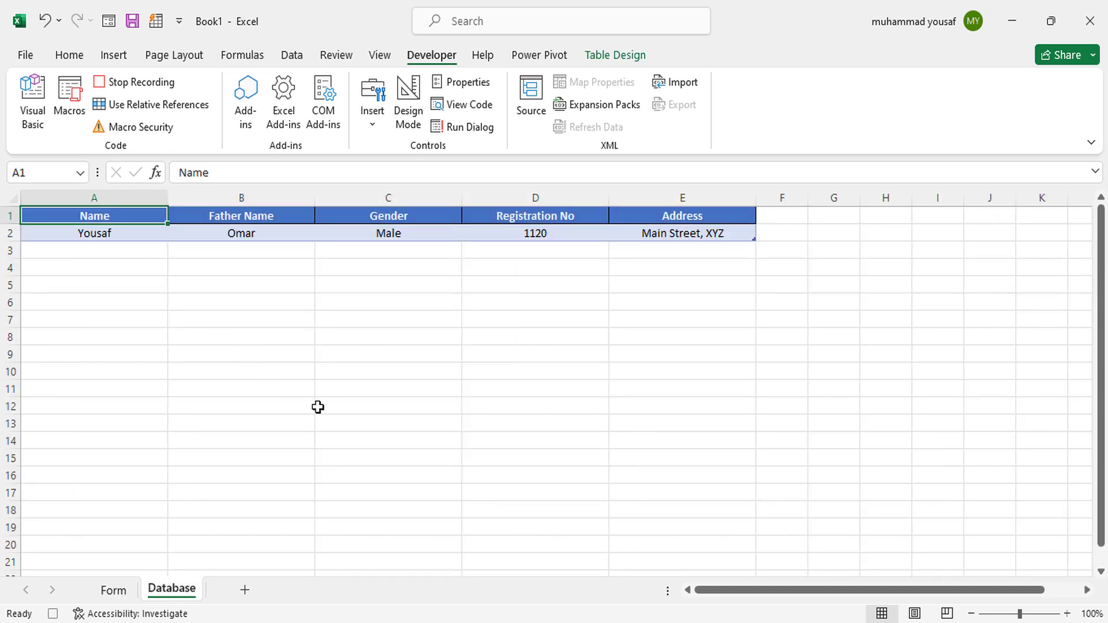
pyautogui.press('Down')
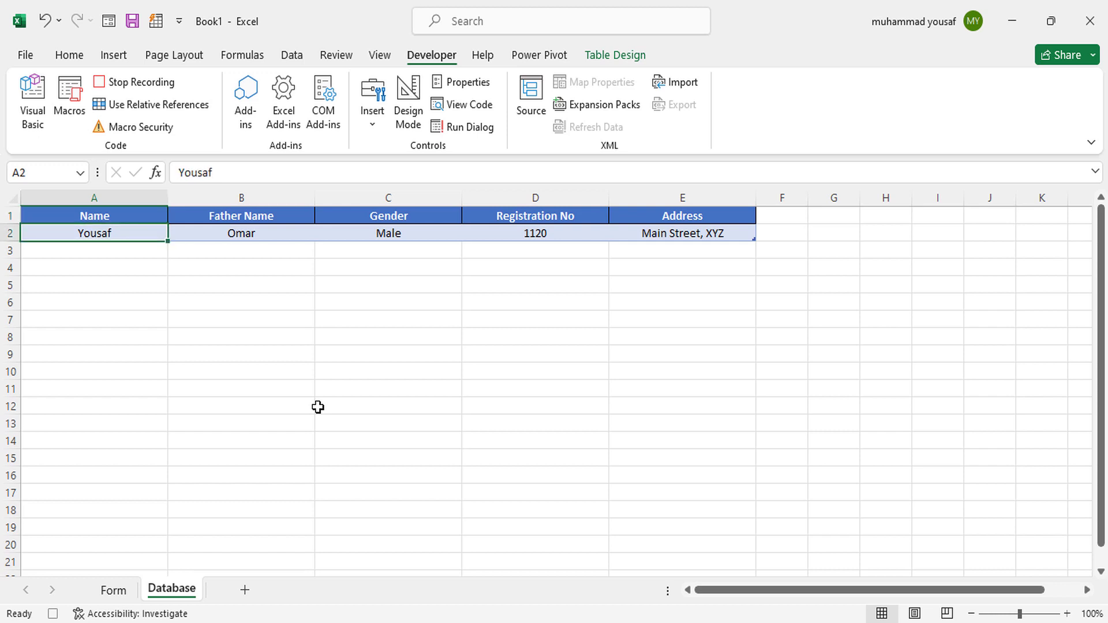
pyautogui.click(148, 106)
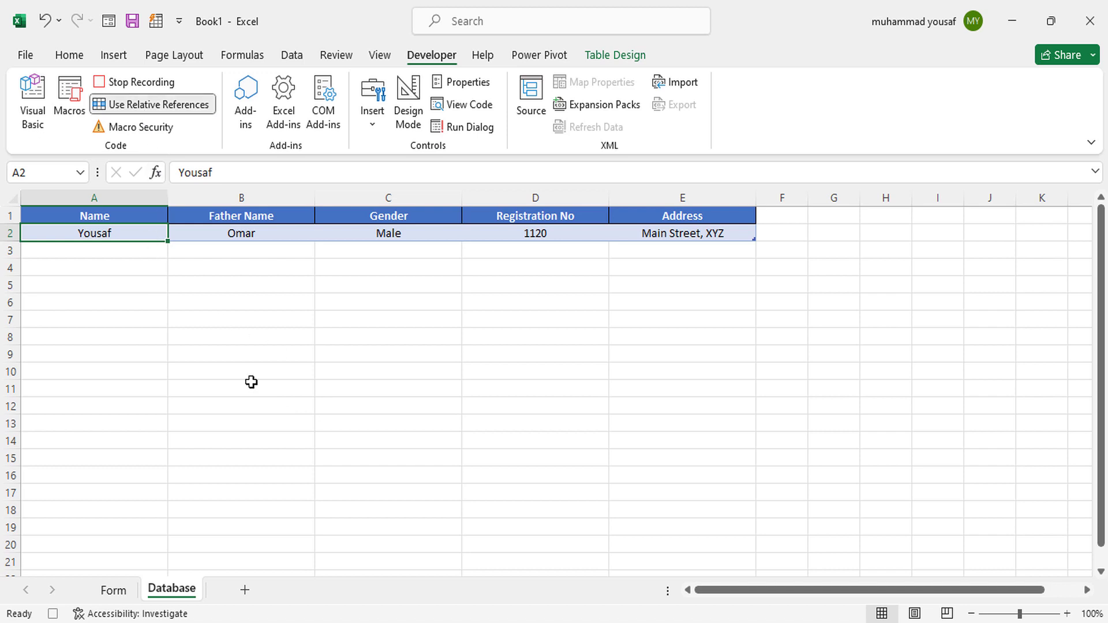
pyautogui.press('Down')
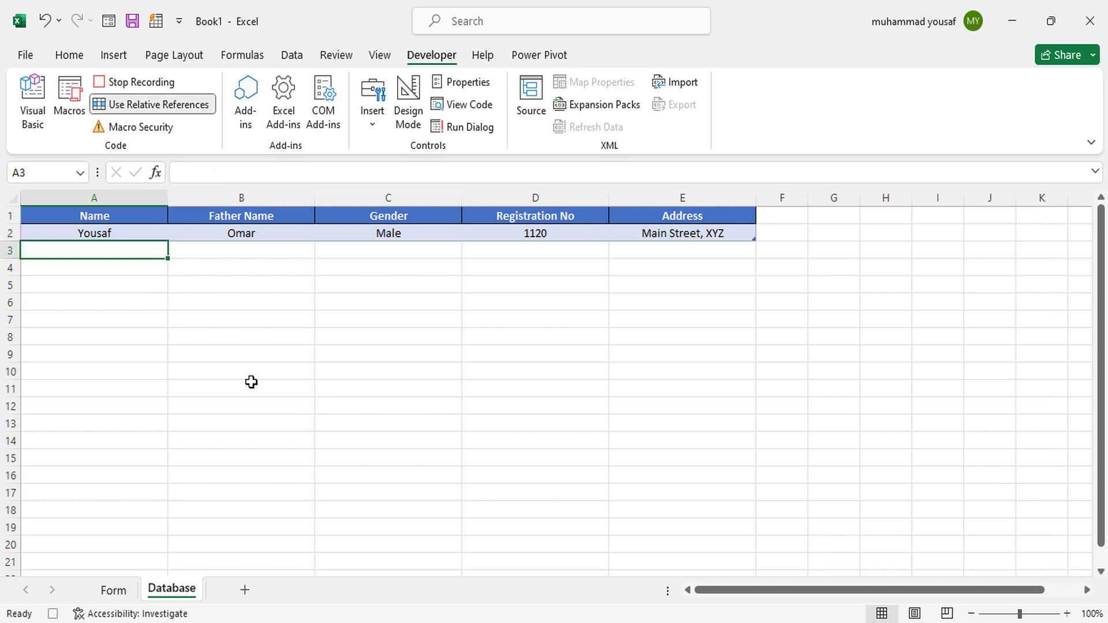
pyautogui.hotkey('ctrl', 'v')
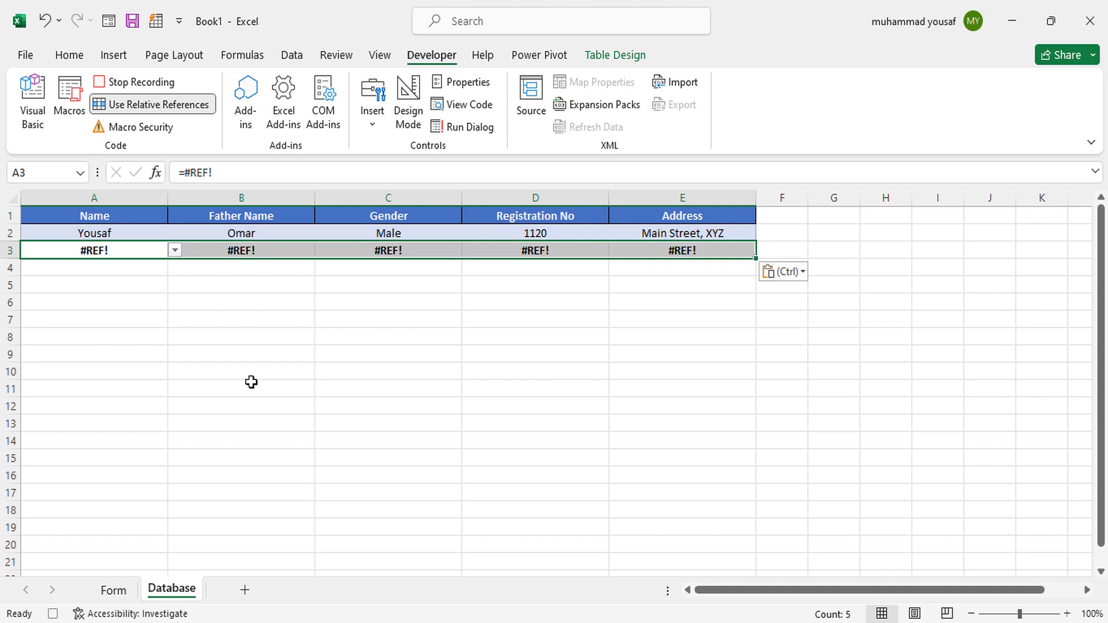
pyautogui.click(800, 276)
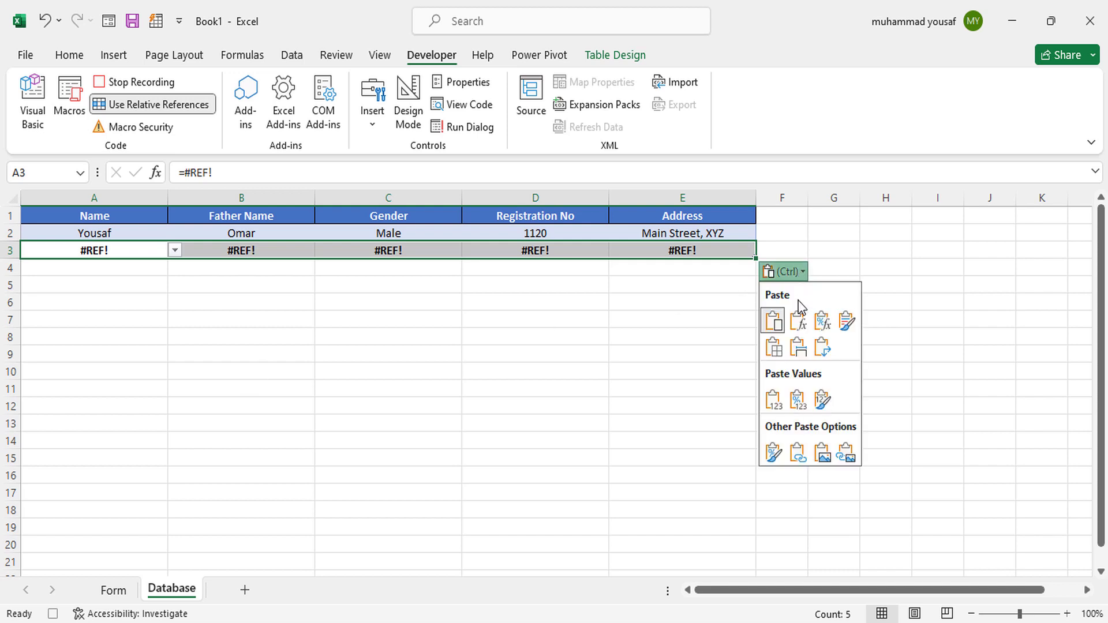
pyautogui.click(770, 398)
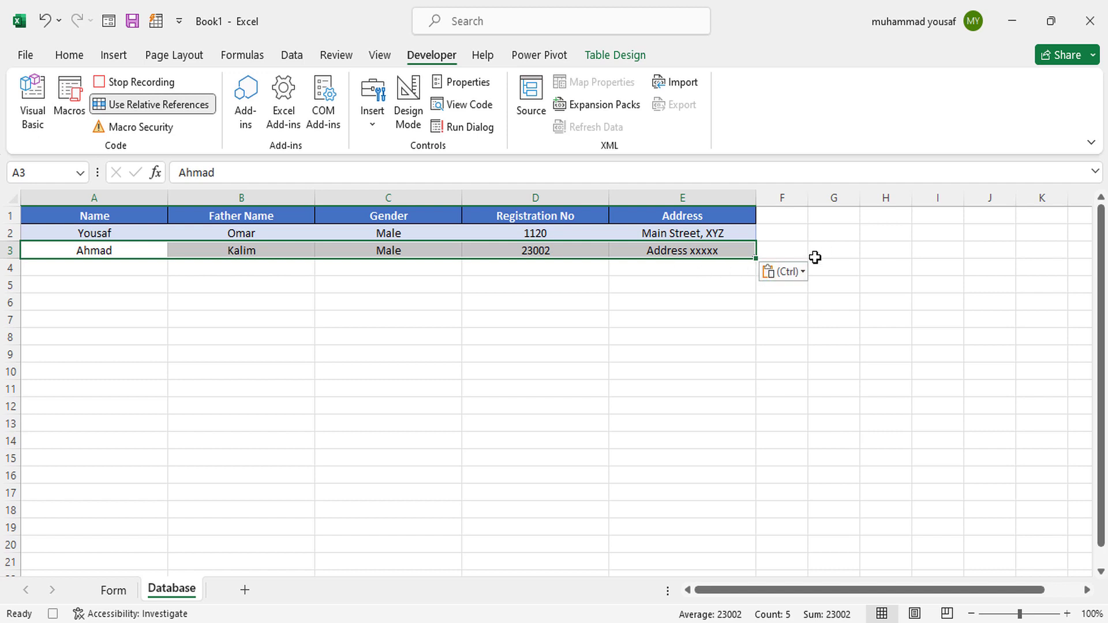
pyautogui.press('Right')
pyautogui.press('Right')
pyautogui.press('Right')
pyautogui.press('Right')
pyautogui.press('Right')
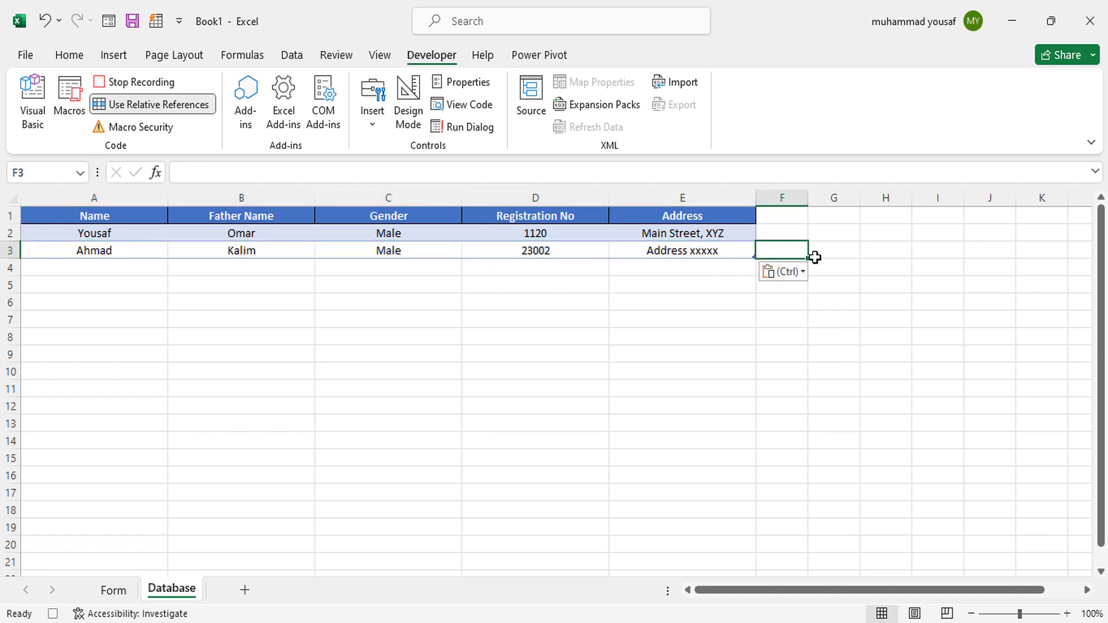
# - Clear the Form's Address, Registration No, Father Name and Name fields, then stop the macro recording
pyautogui.click(103, 595)
pyautogui.scroll(3, 221, 420)
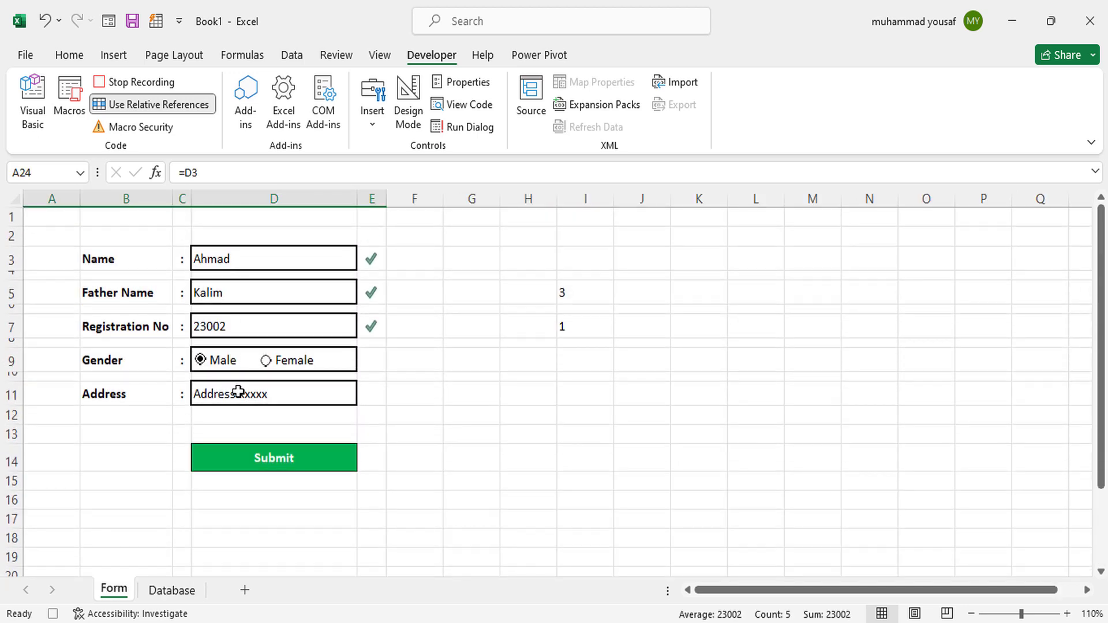
pyautogui.click(238, 392)
pyautogui.press('Delete')
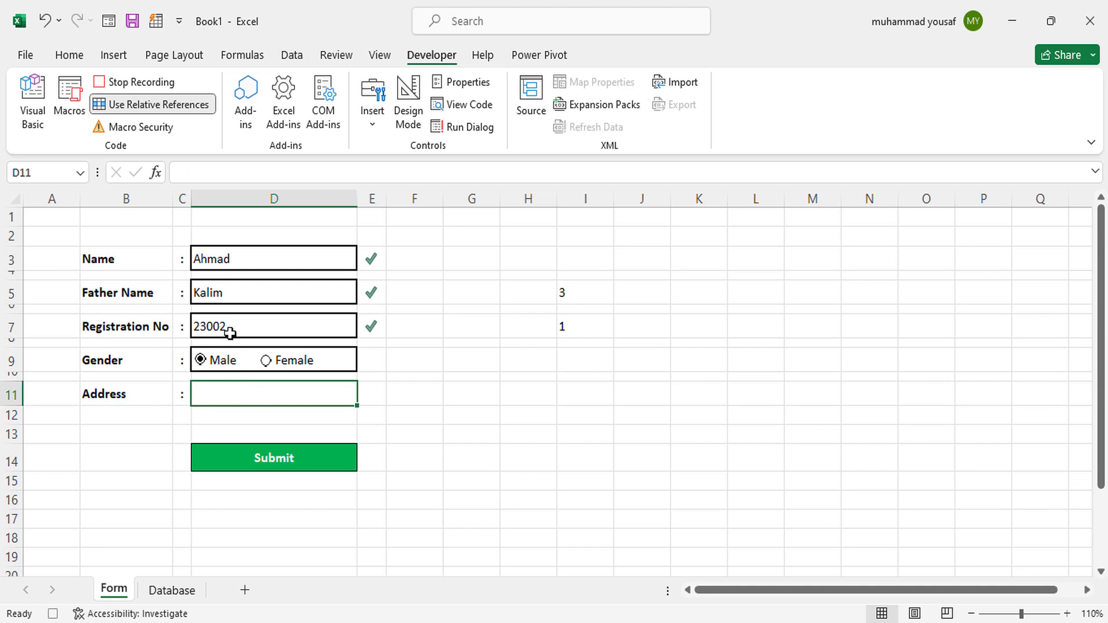
pyautogui.click(229, 327)
pyautogui.press('Delete')
pyautogui.click(228, 300)
pyautogui.press('Delete')
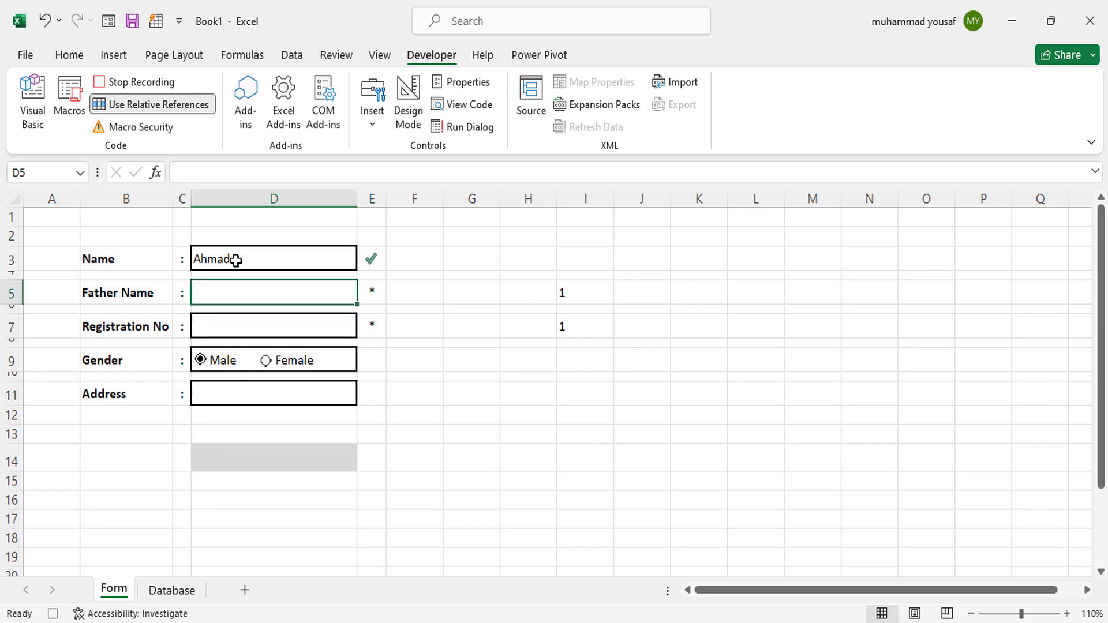
pyautogui.click(231, 258)
pyautogui.press('Delete')
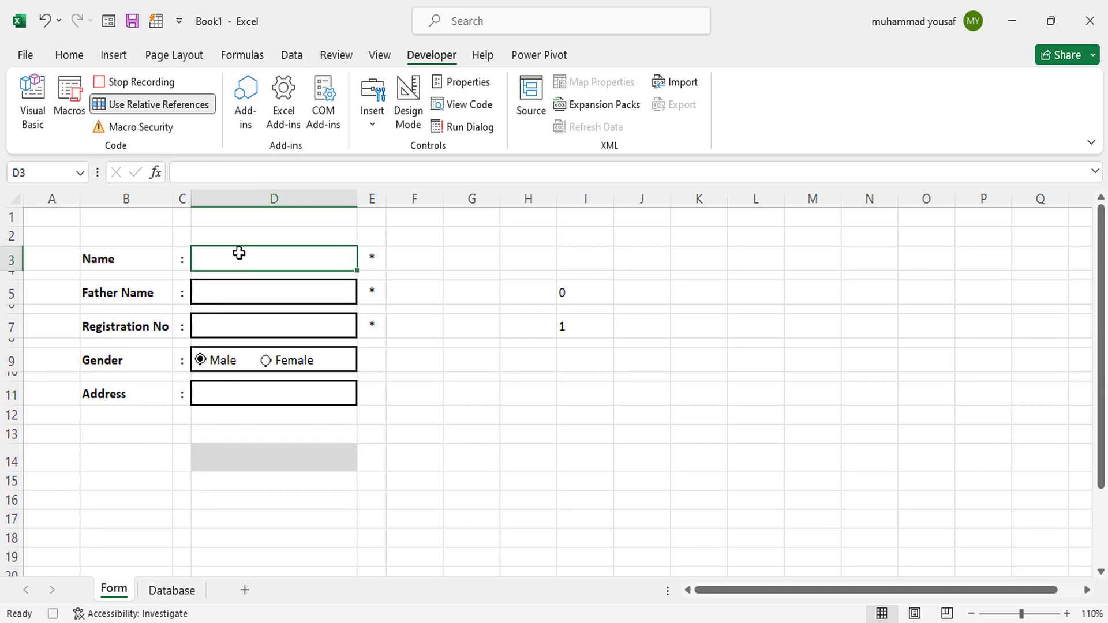
pyautogui.click(139, 87)
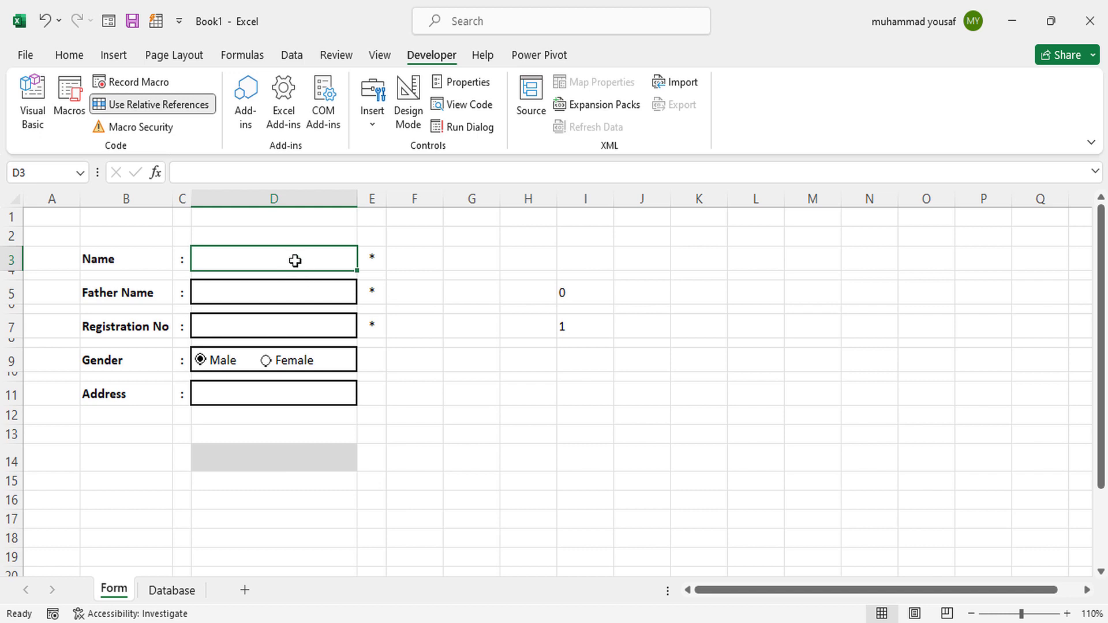
# - Fill the Form with a name, father's name, Registration No 333 and address 'main road xxxx'
pyautogui.click(293, 300)
pyautogui.click(276, 255)
pyautogui.write('Jamil')
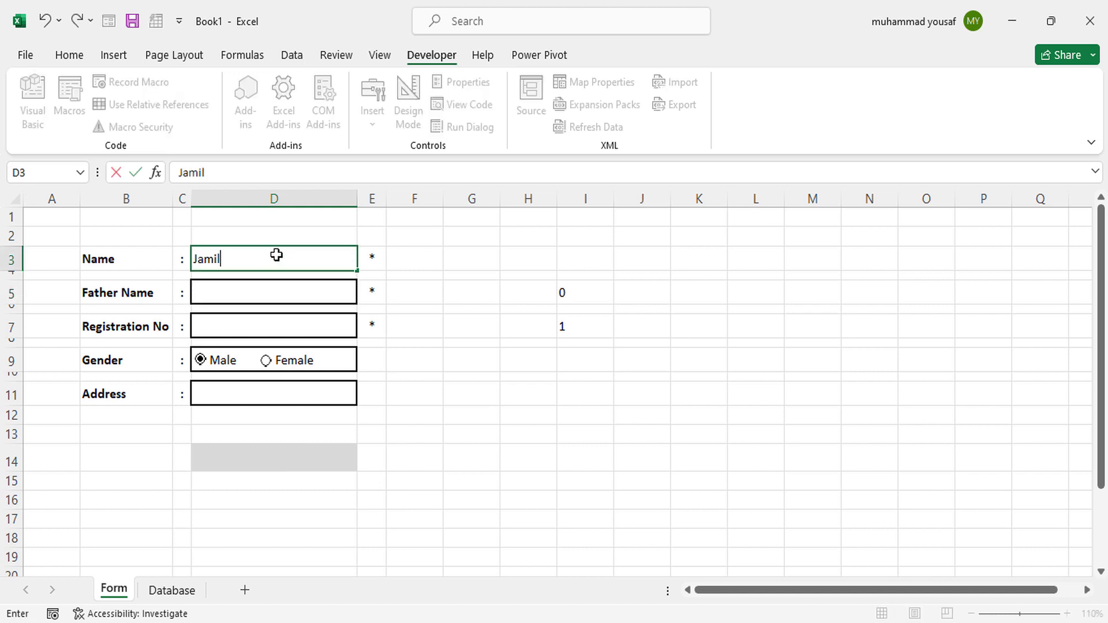
pyautogui.press('Return')
pyautogui.press('Return')
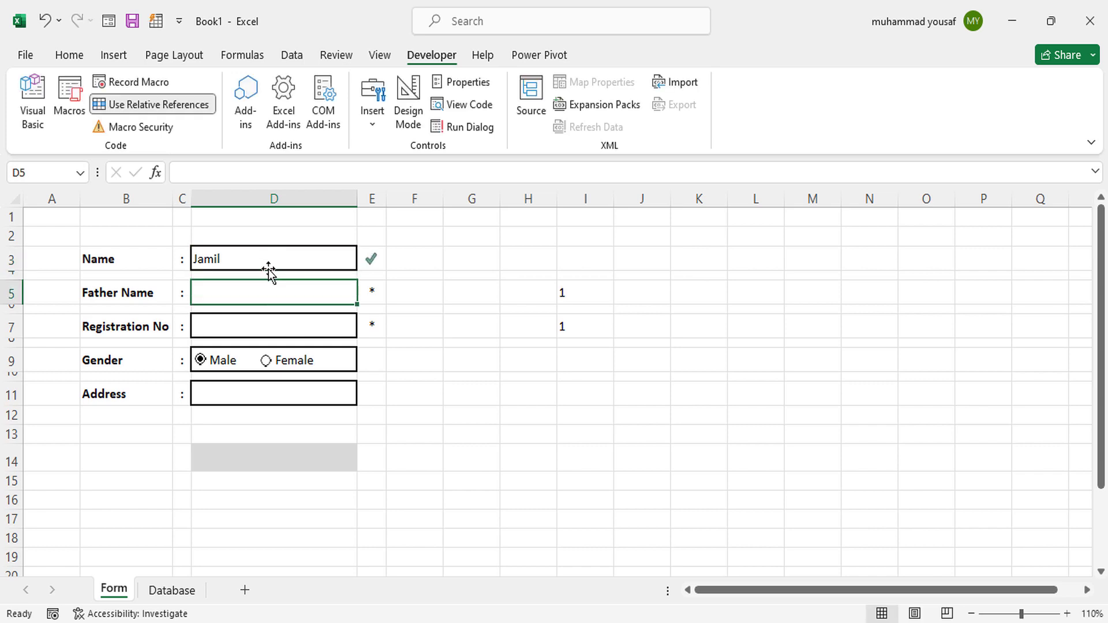
pyautogui.write('Salim')
pyautogui.press('Return')
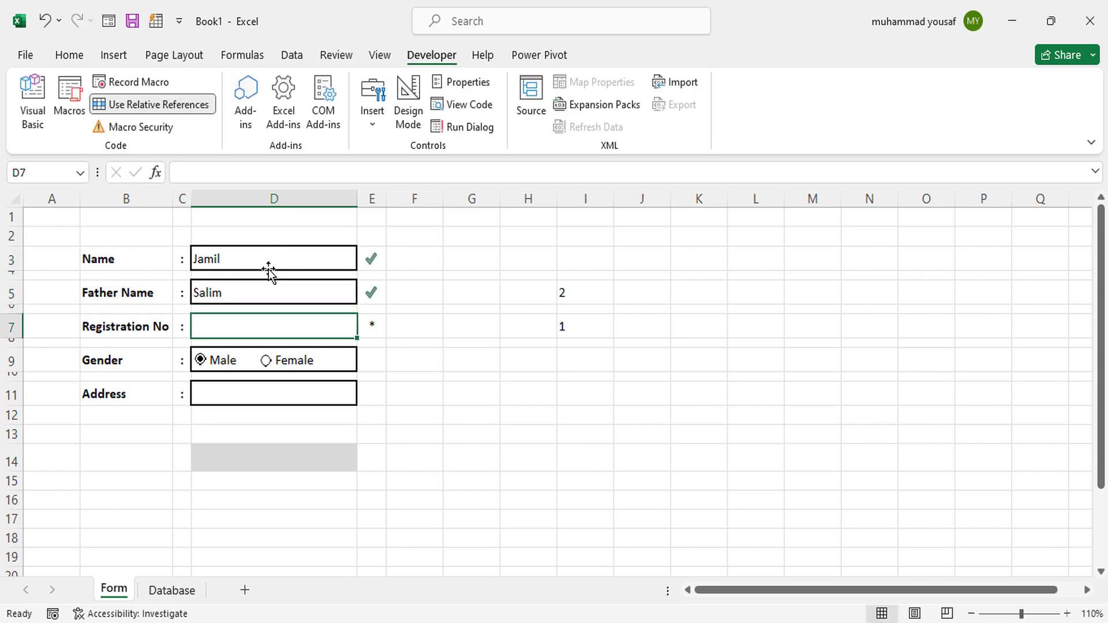
pyautogui.write('333')
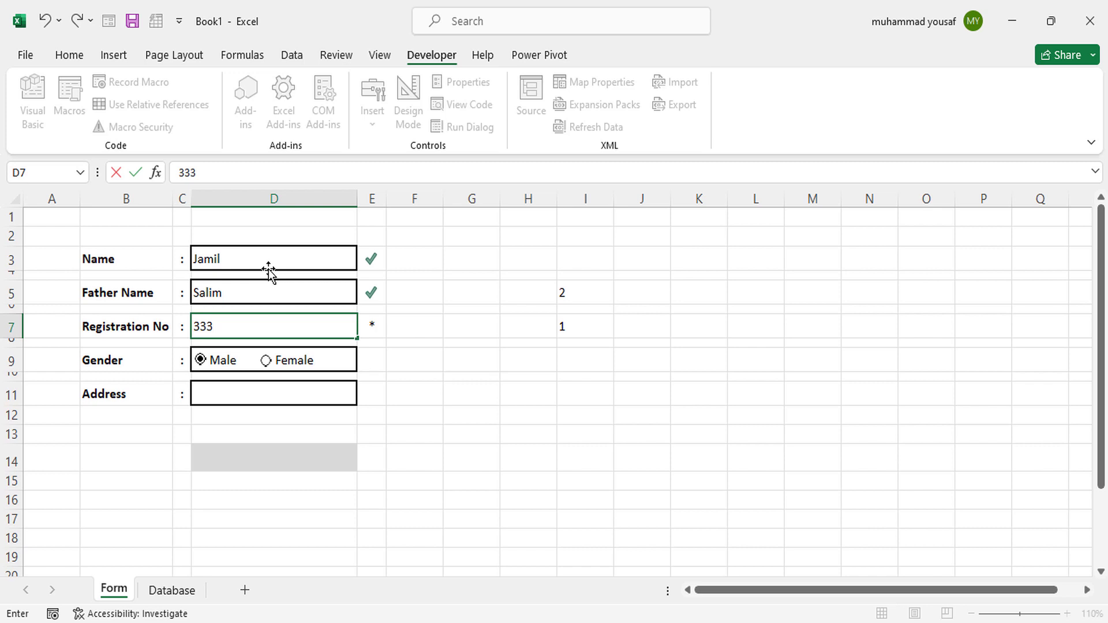
pyautogui.click(262, 395)
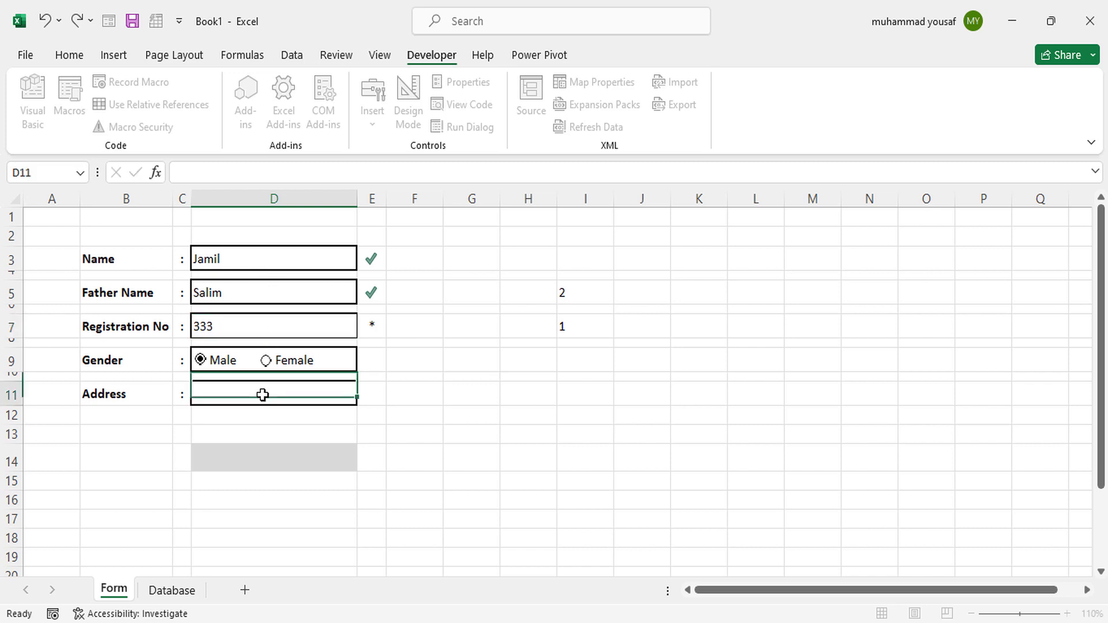
pyautogui.write('n')
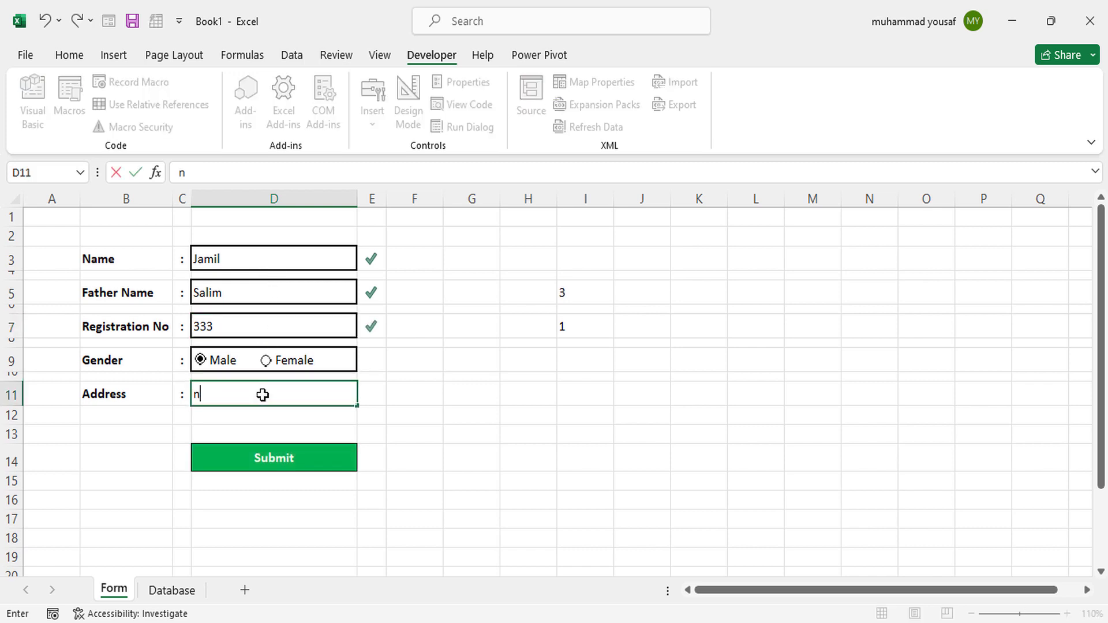
pyautogui.write('main road xxxx')
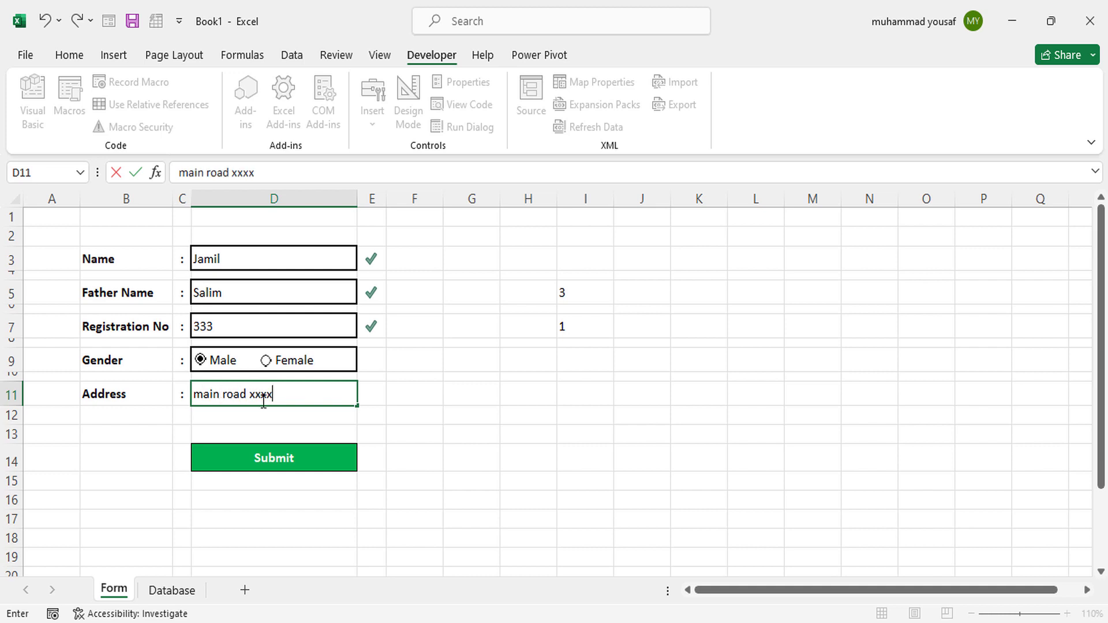
pyautogui.click(356, 411)
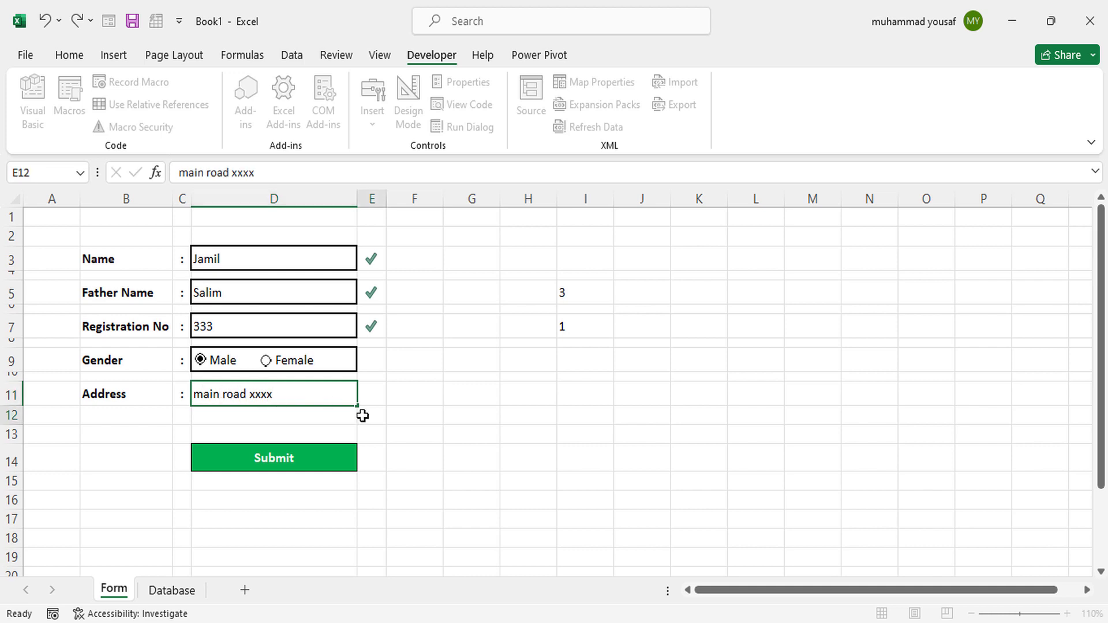
pyautogui.rightClick(295, 459)
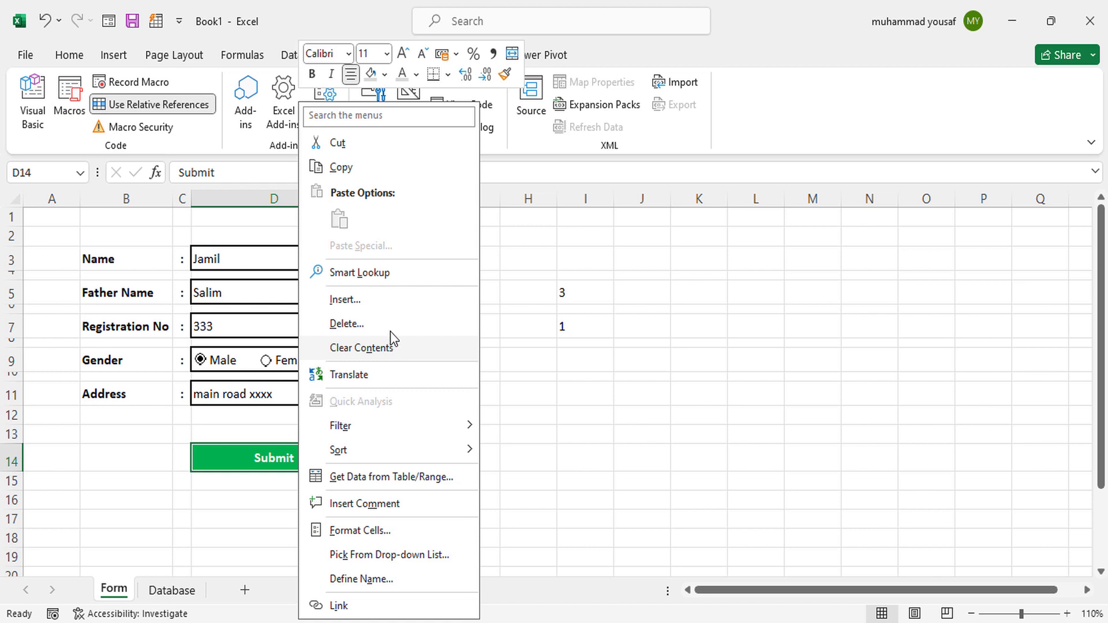
# - Copy the green Submit cell from D14 into D31
pyautogui.click(238, 458)
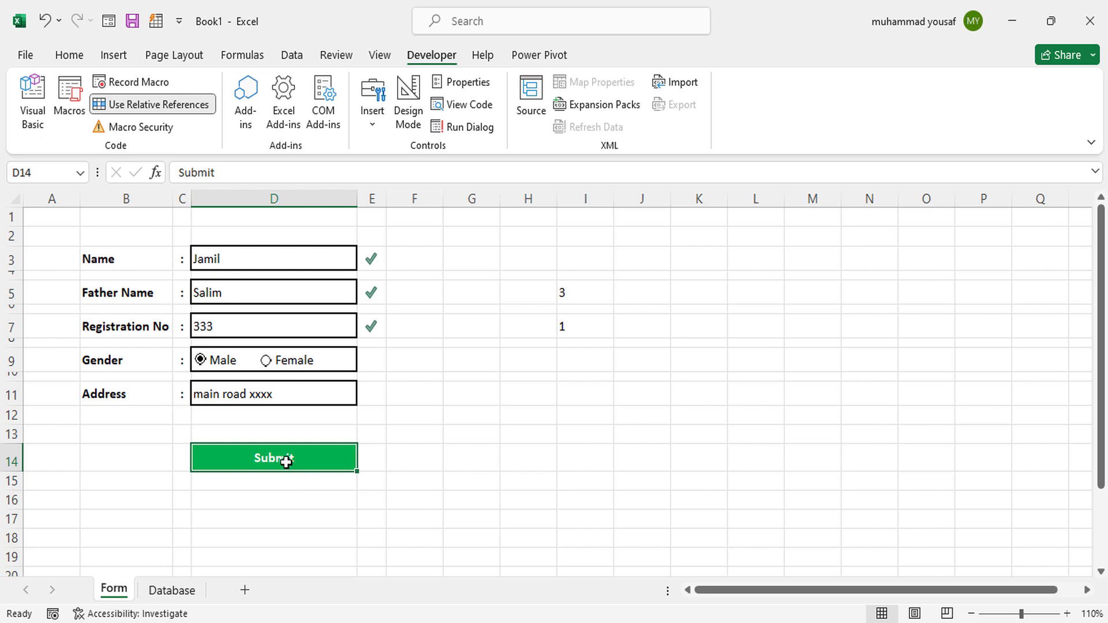
pyautogui.hotkey('ctrl', 'c')
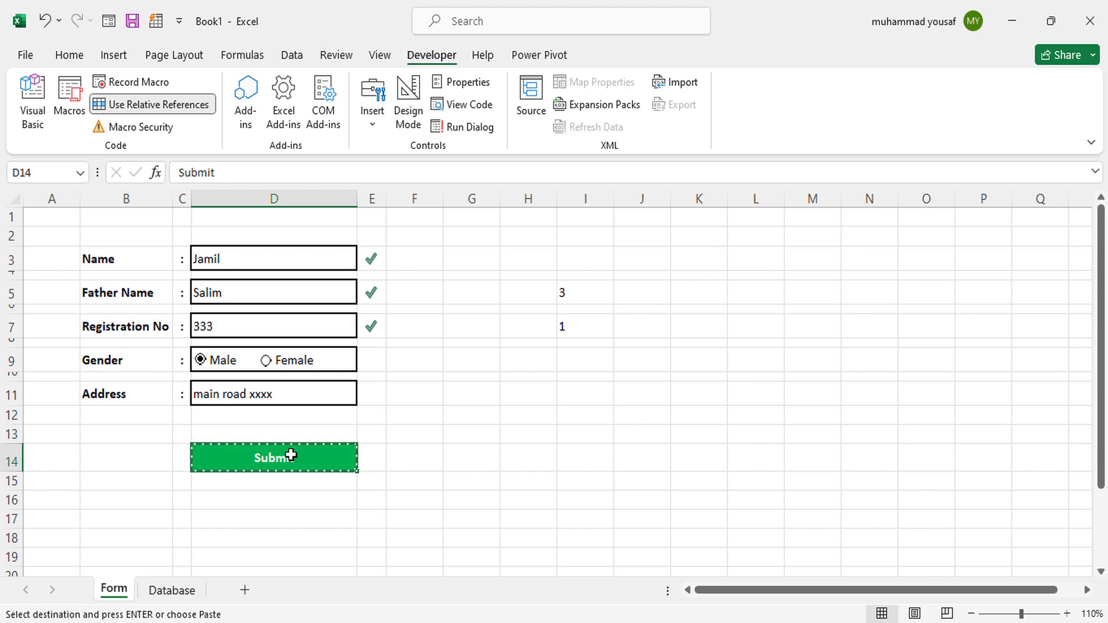
pyautogui.scroll(-6, 311, 497)
pyautogui.click(293, 444)
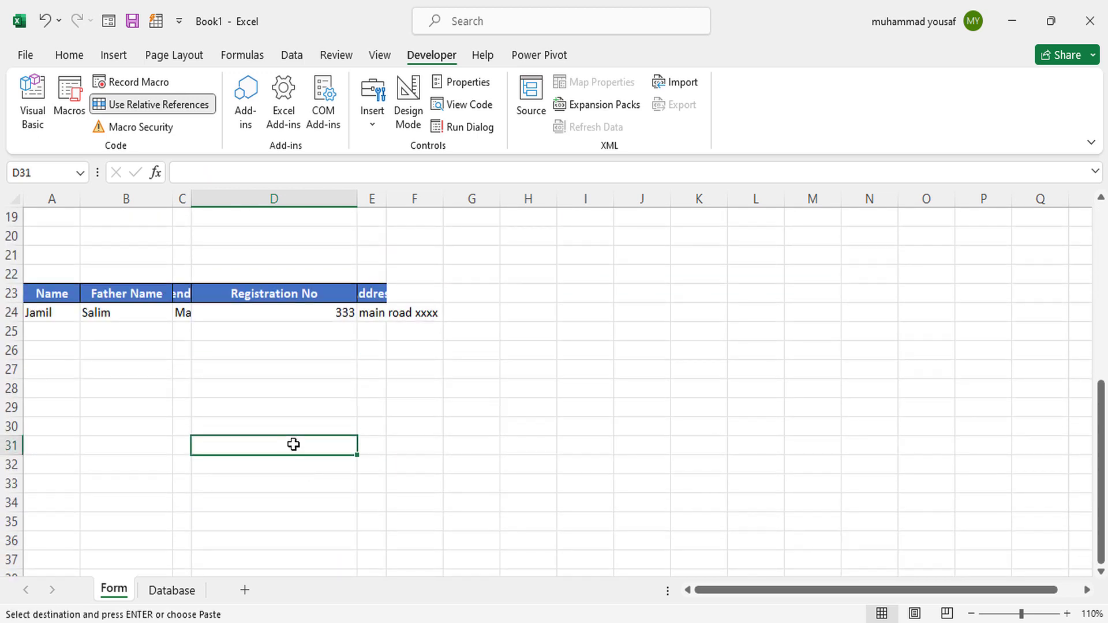
pyautogui.press('Return')
pyautogui.click(358, 490)
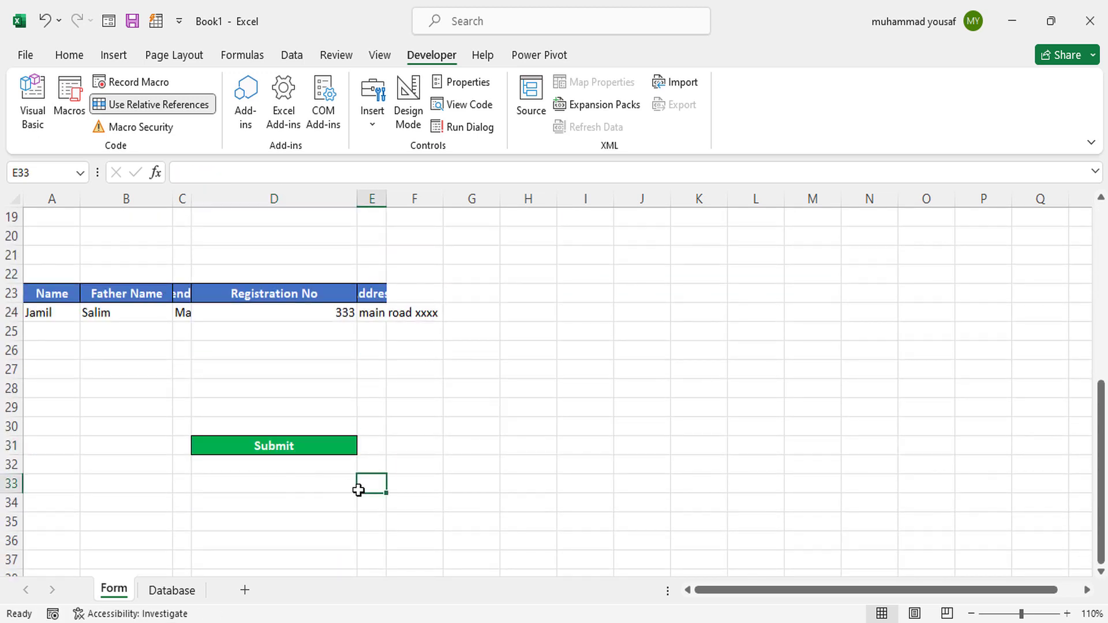
pyautogui.click(309, 446)
pyautogui.rightClick(310, 446)
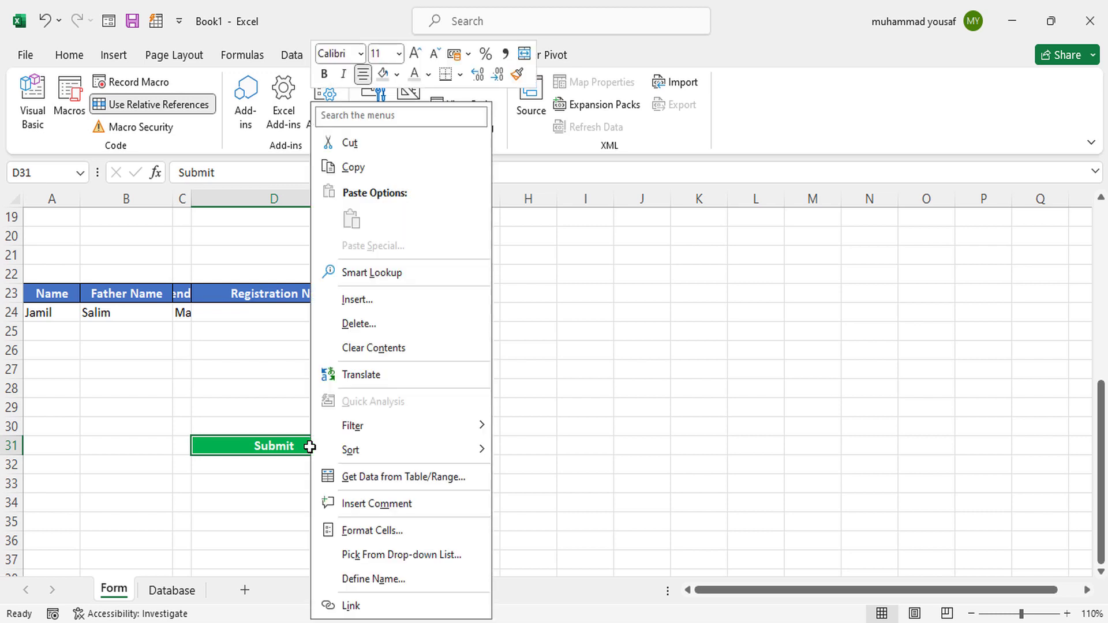
pyautogui.click(262, 450)
# - Paste D31 as a linked picture over D14 and stretch it slightly taller
pyautogui.hotkey('ctrl', 'c')
pyautogui.scroll(6, 319, 492)
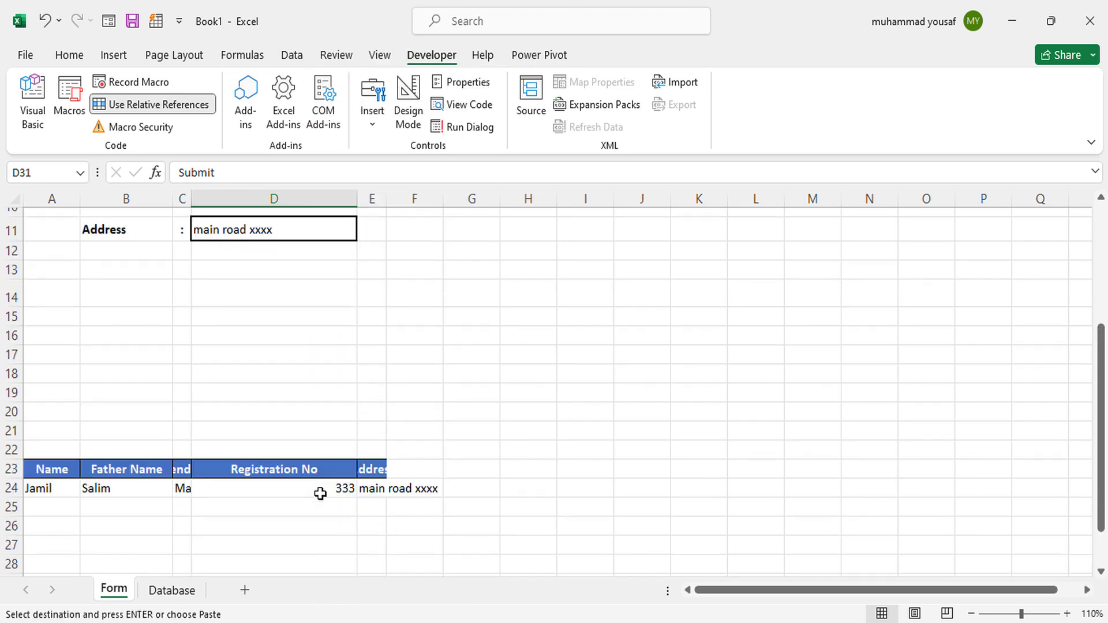
pyautogui.click(265, 460)
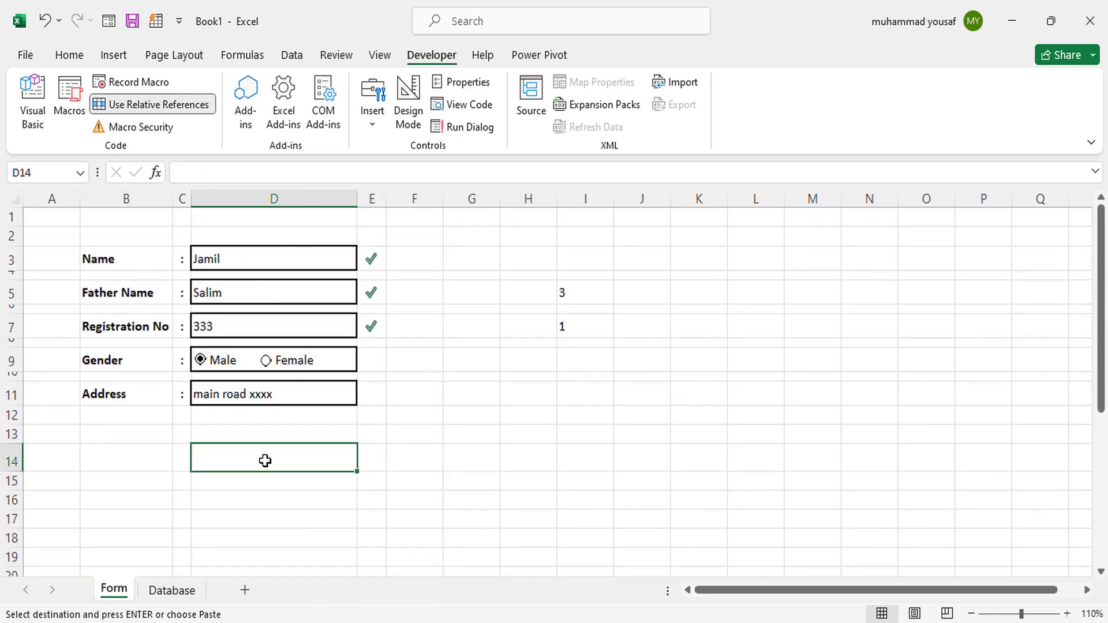
pyautogui.click(34, 56)
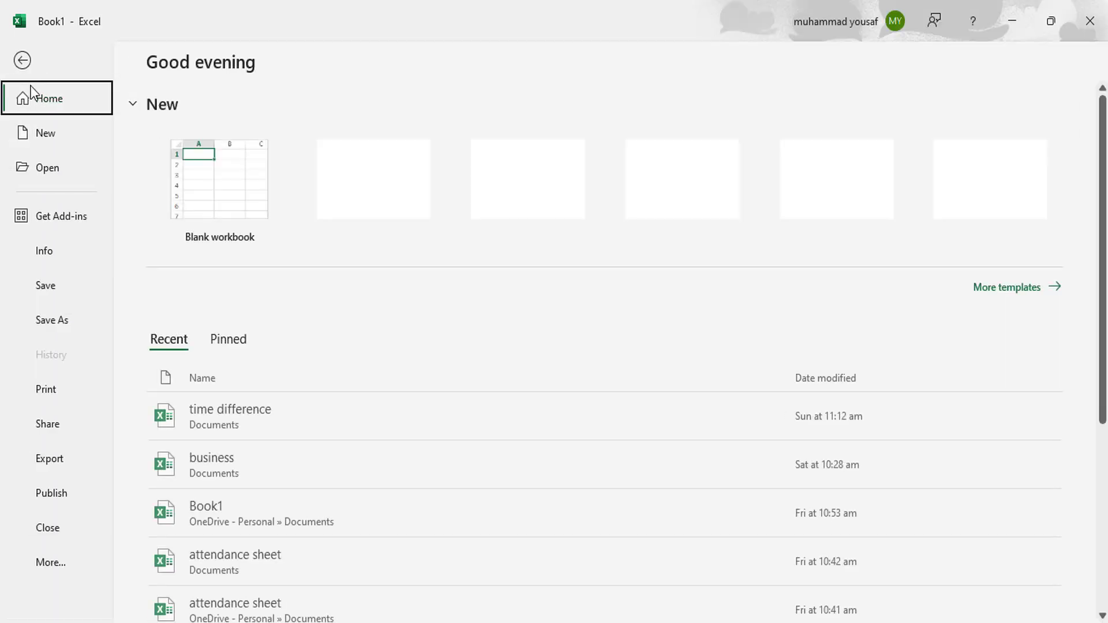
pyautogui.click(26, 61)
pyautogui.click(57, 58)
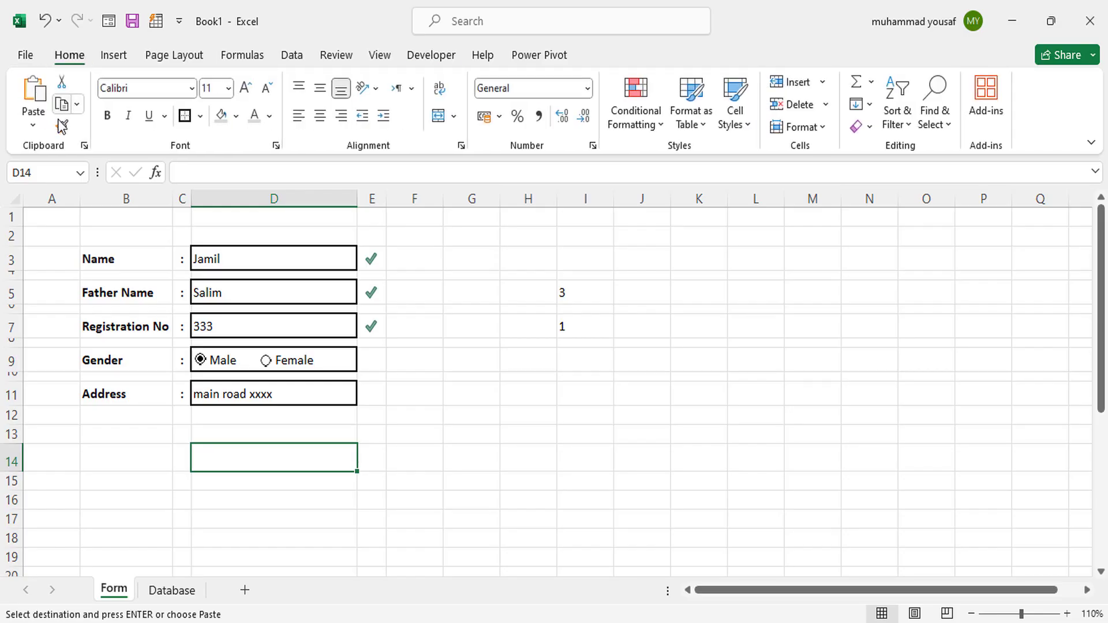
pyautogui.click(33, 124)
pyautogui.click(107, 314)
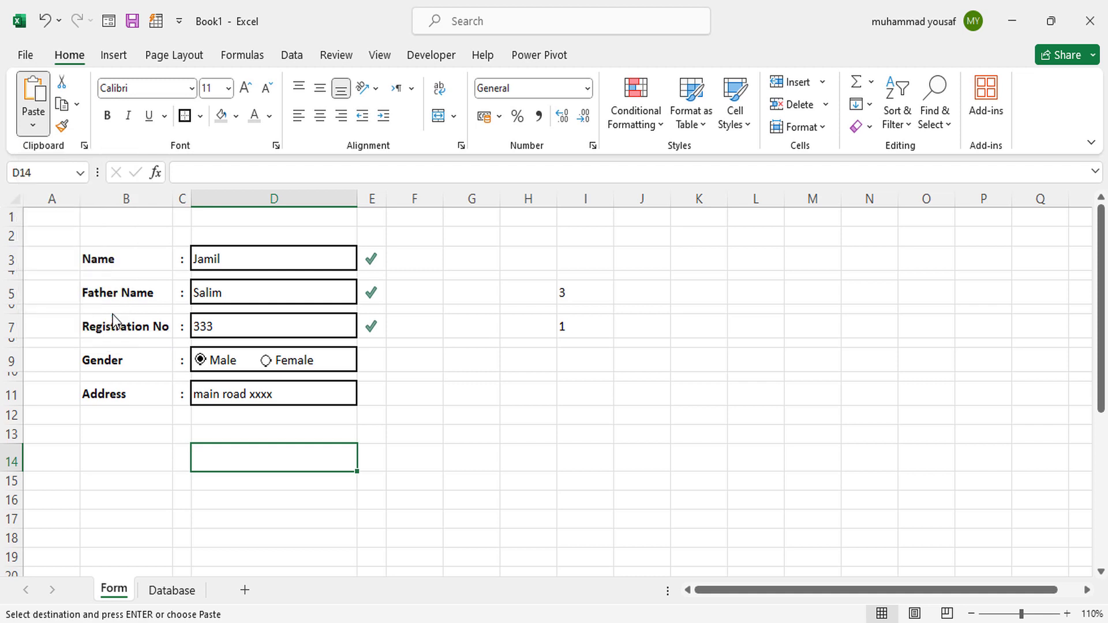
pyautogui.moveTo(274, 467); pyautogui.dragTo(274, 471)
pyautogui.click(390, 502)
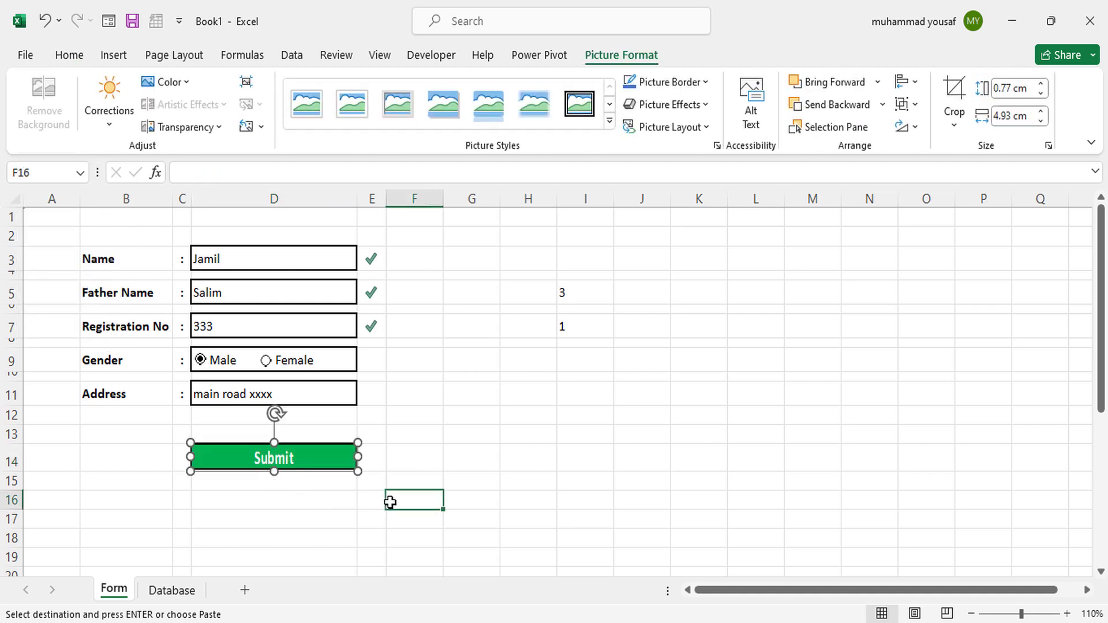
# - Assign Macro1 to the linked Submit picture on the Form sheet
pyautogui.rightClick(304, 454)
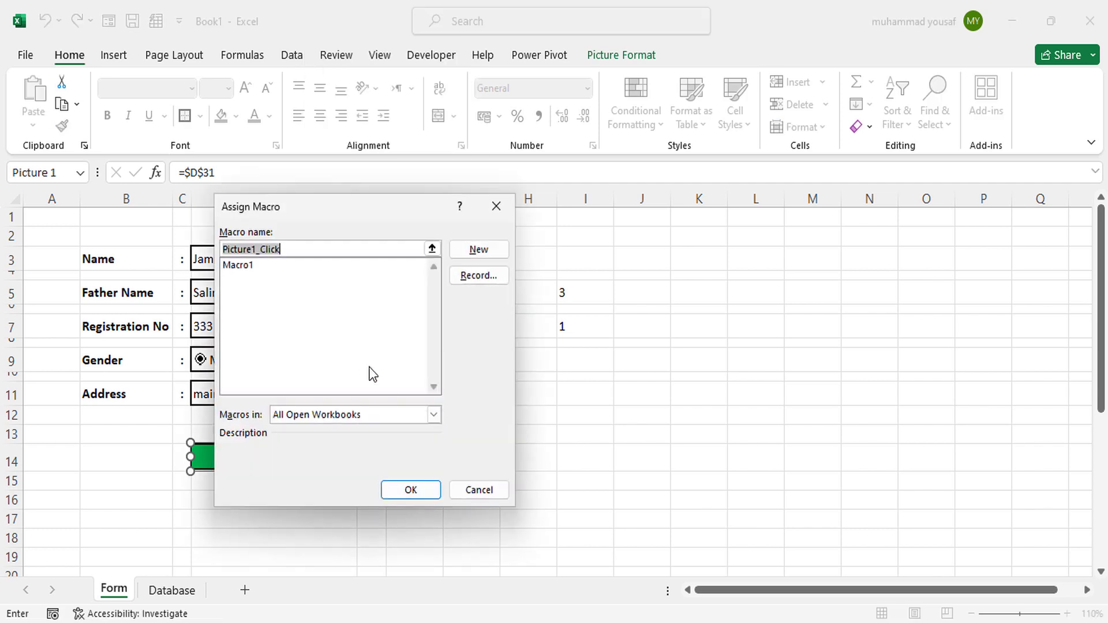
pyautogui.click(240, 267)
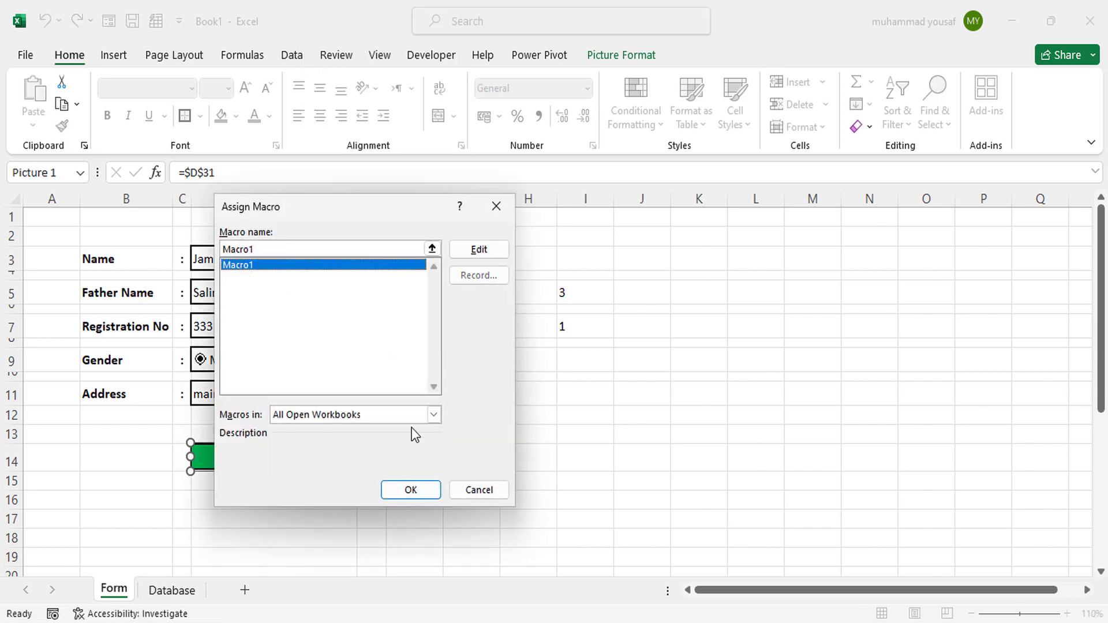
pyautogui.click(411, 489)
pyautogui.click(400, 502)
pyautogui.scroll(-3, 400, 504)
pyautogui.scroll(1, 402, 506)
pyautogui.scroll(2, 402, 506)
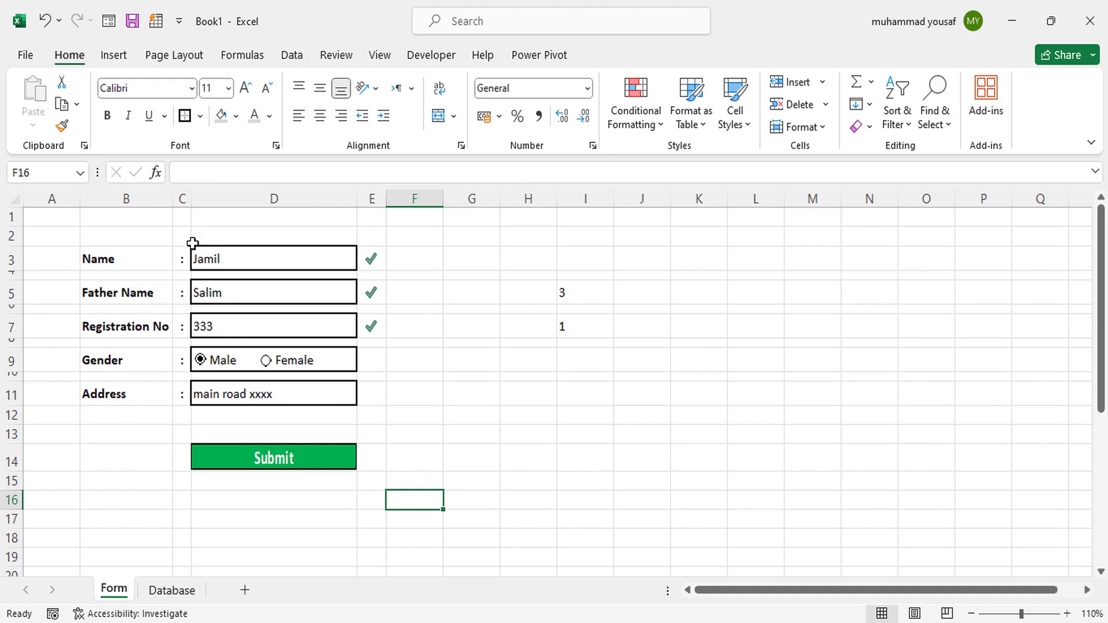
# - Turn off the Form's gridlines and set the helper numbers in H5:I7 to white font
pyautogui.click(384, 58)
pyautogui.click(202, 117)
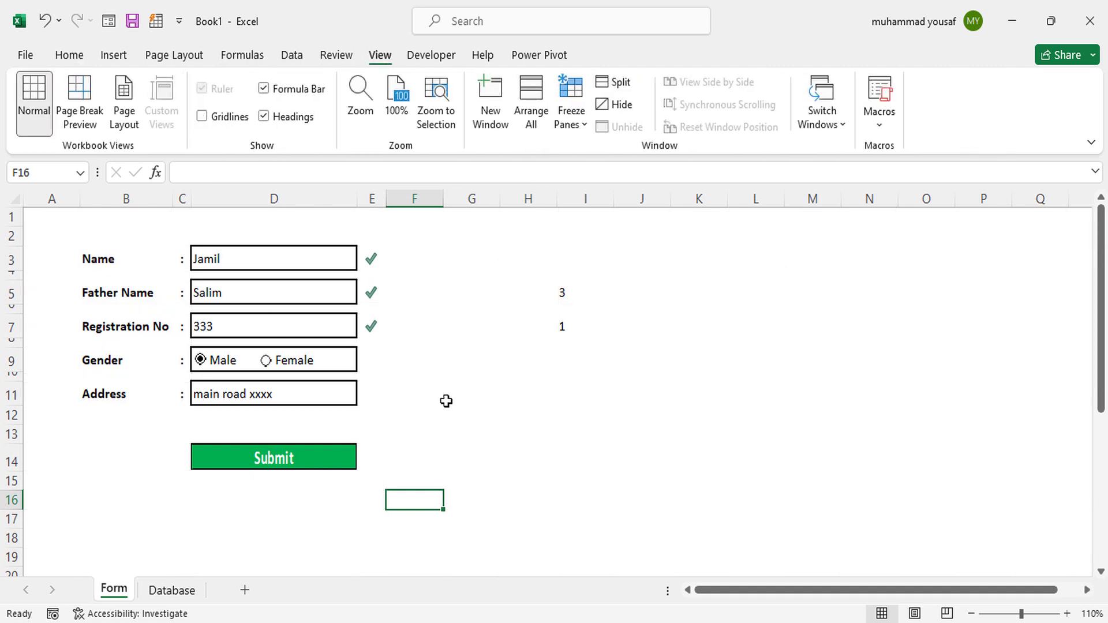
pyautogui.moveTo(554, 287); pyautogui.dragTo(564, 327)
pyautogui.click(74, 54)
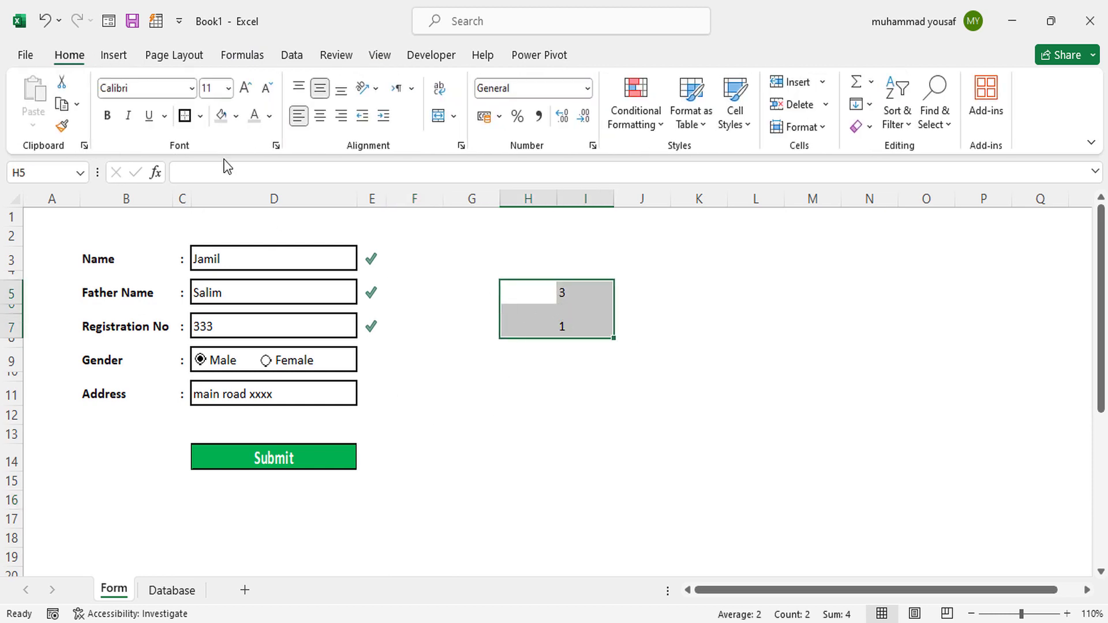
pyautogui.click(268, 117)
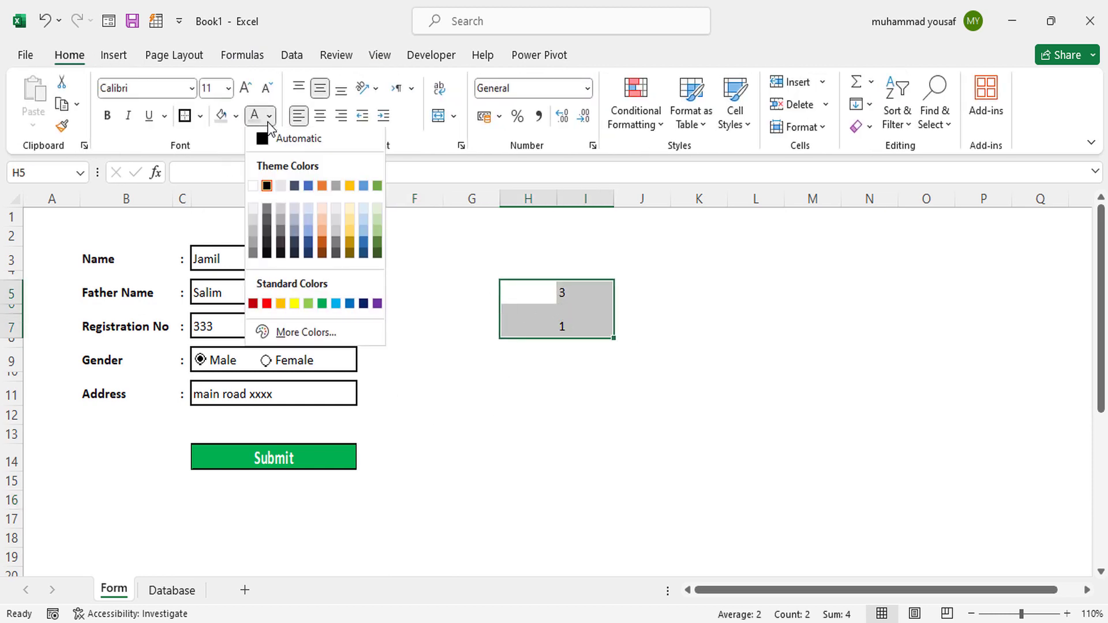
pyautogui.click(256, 189)
pyautogui.click(475, 392)
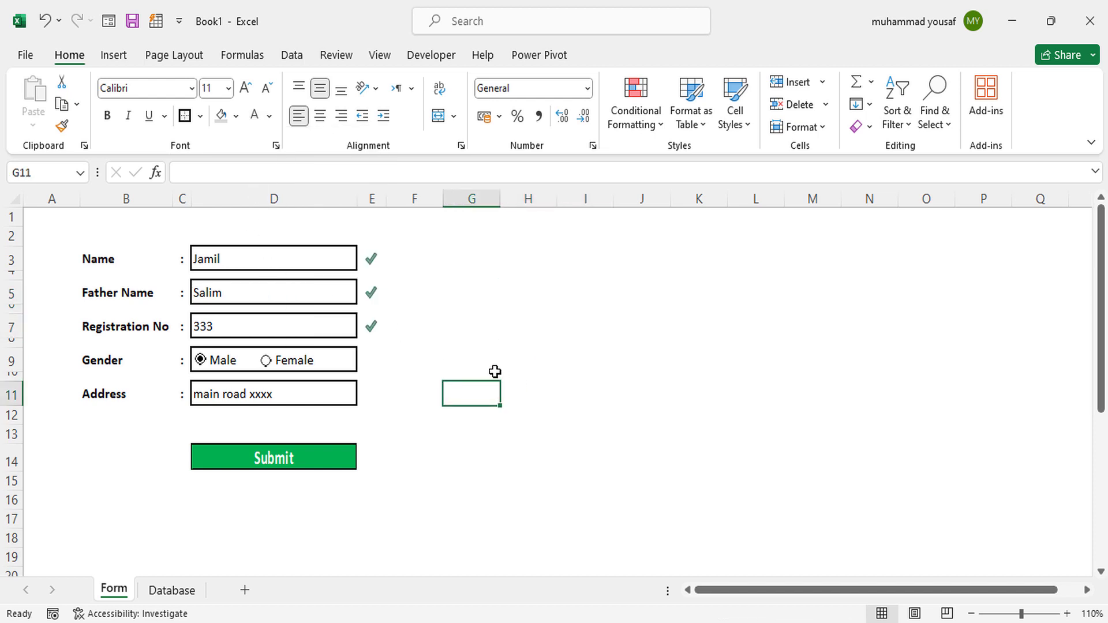
pyautogui.click(446, 433)
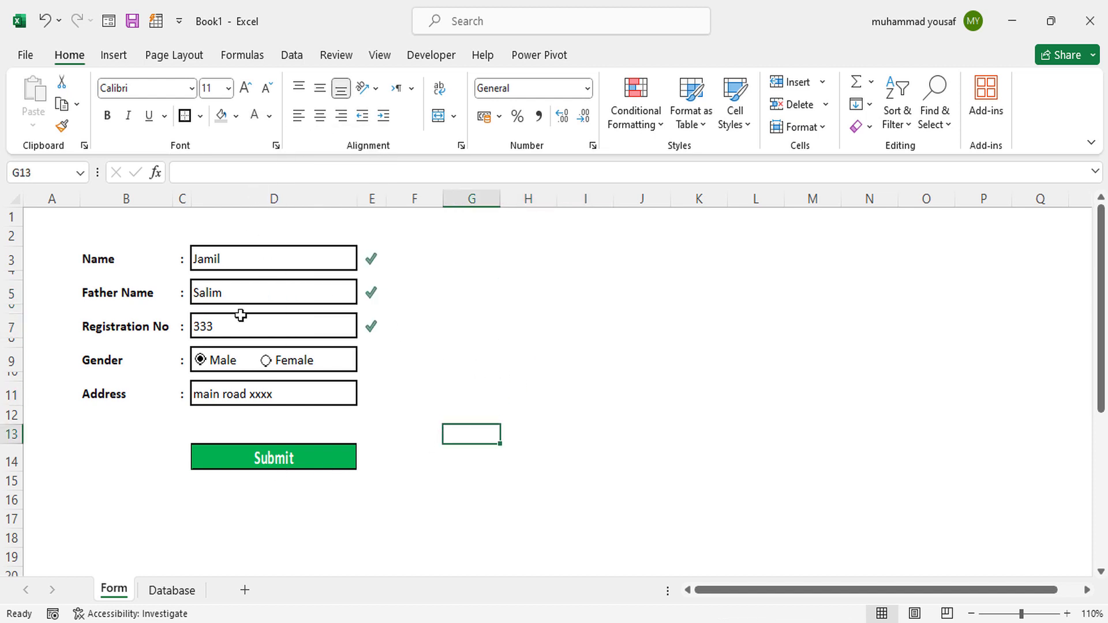
# - Submit the Form's test entry and confirm it appears as row 4 of the Database sheet
pyautogui.click(172, 591)
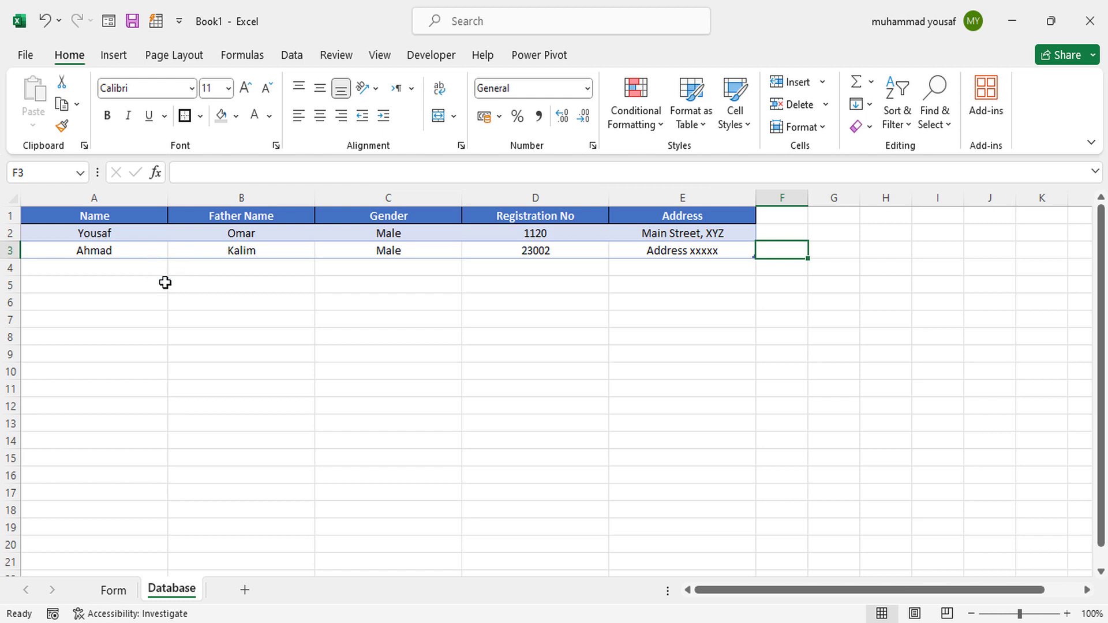
pyautogui.click(114, 591)
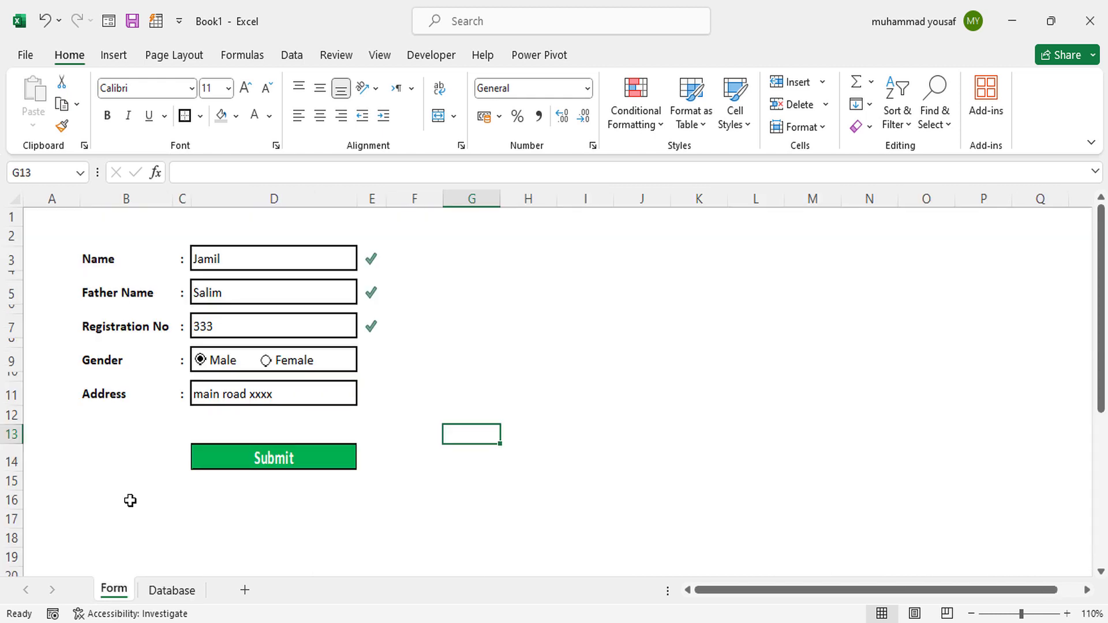
pyautogui.click(300, 464)
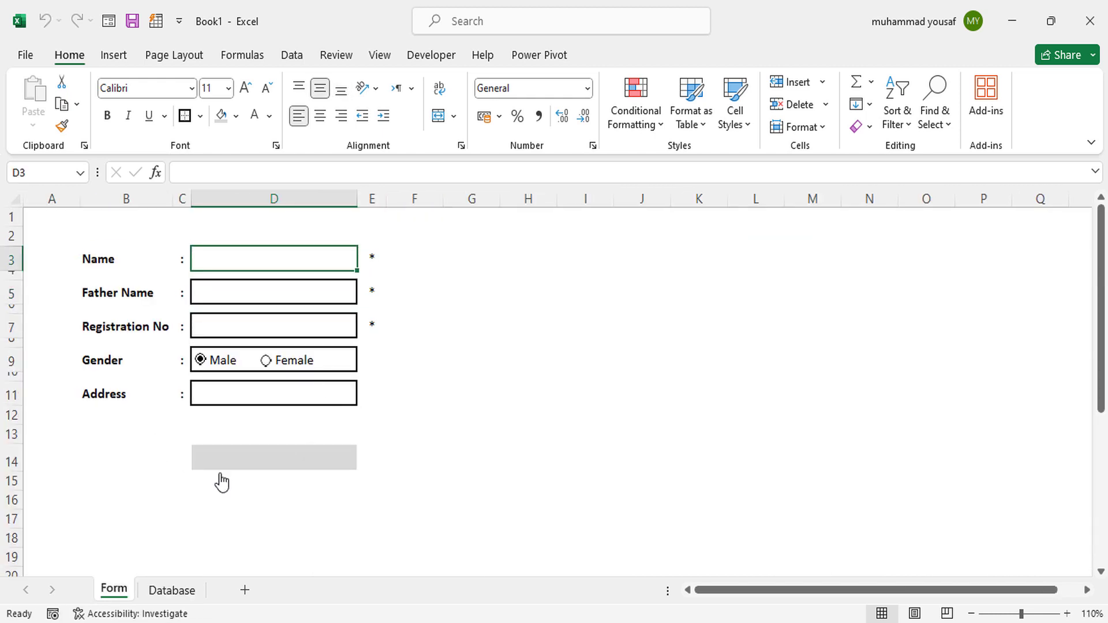
pyautogui.click(172, 590)
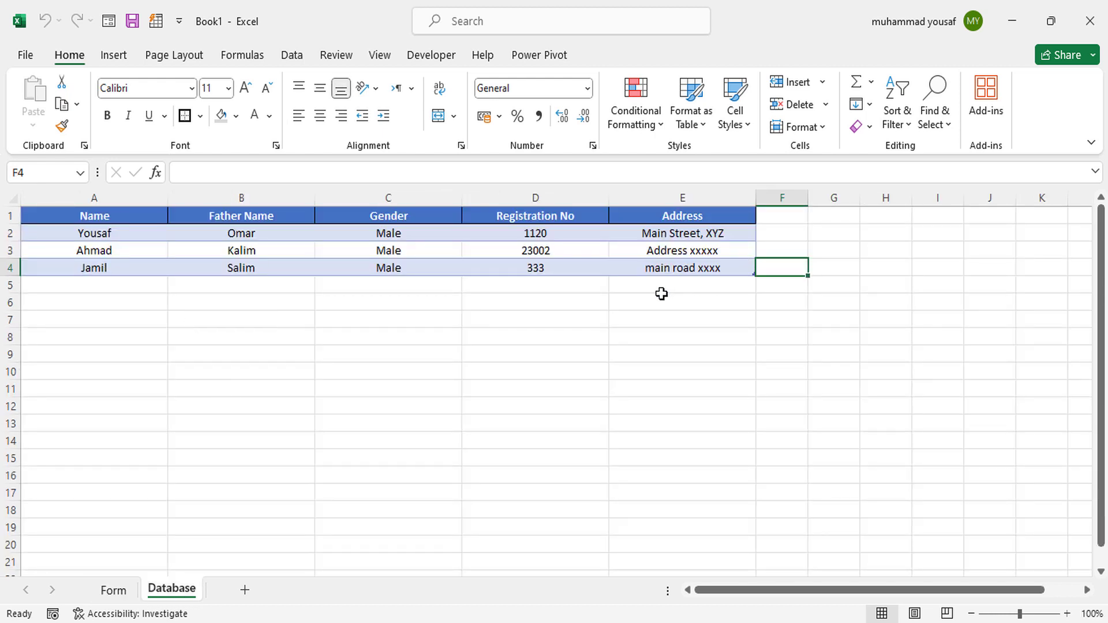
pyautogui.click(109, 590)
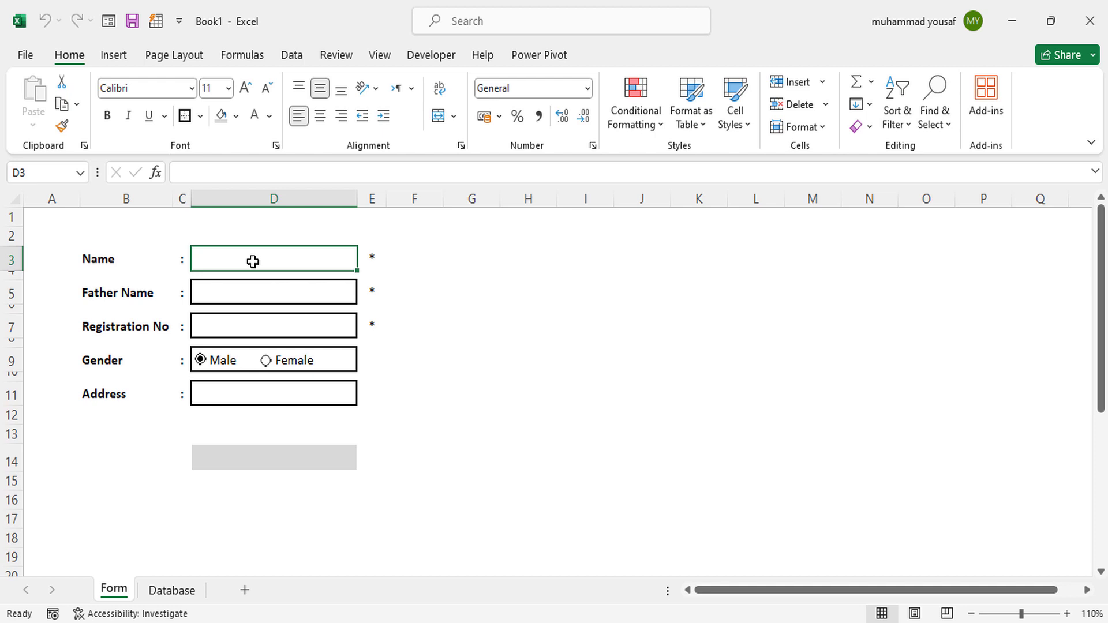
# - Enter a name, father's name, registration 33000, Female and address 'adress xxxxxx', then submit
pyautogui.write('Nayima')
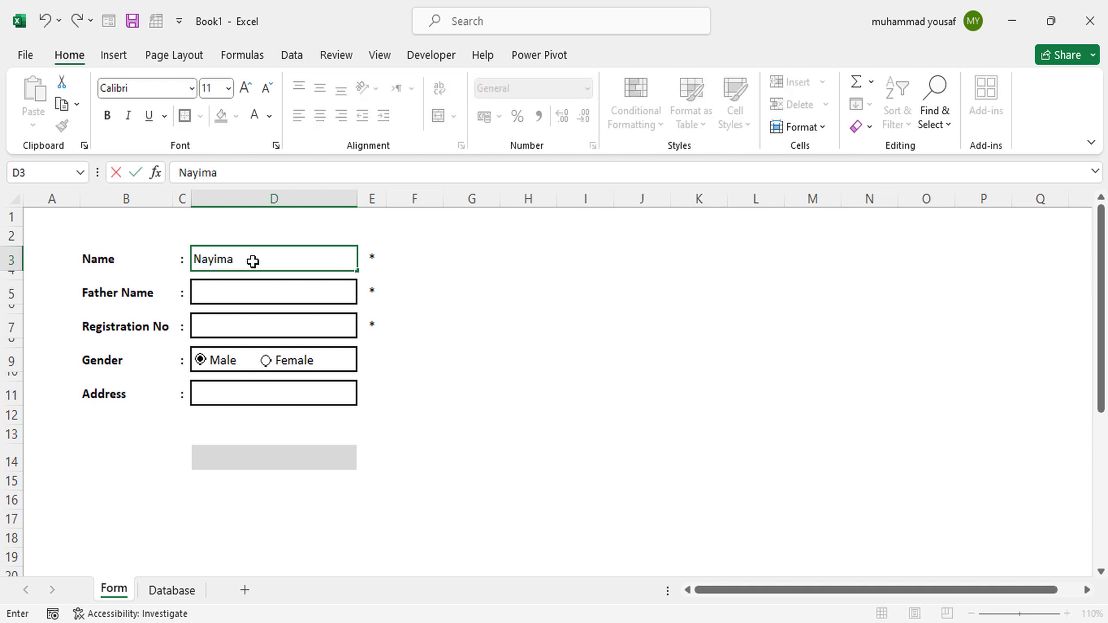
pyautogui.press('Return')
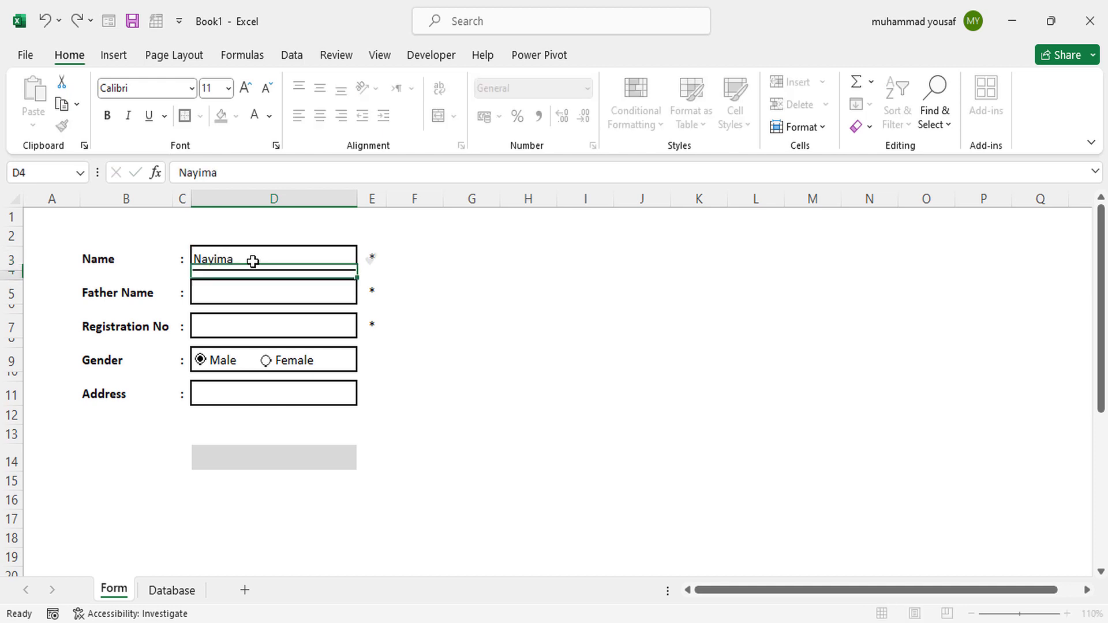
pyautogui.write('Halim')
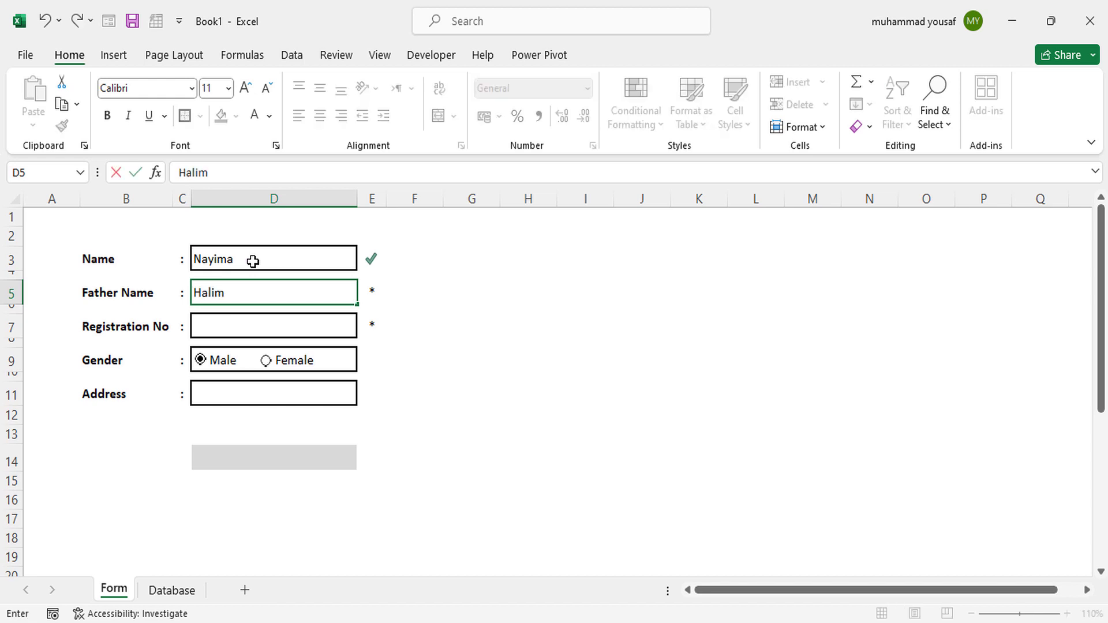
pyautogui.press('Return')
pyautogui.write('3')
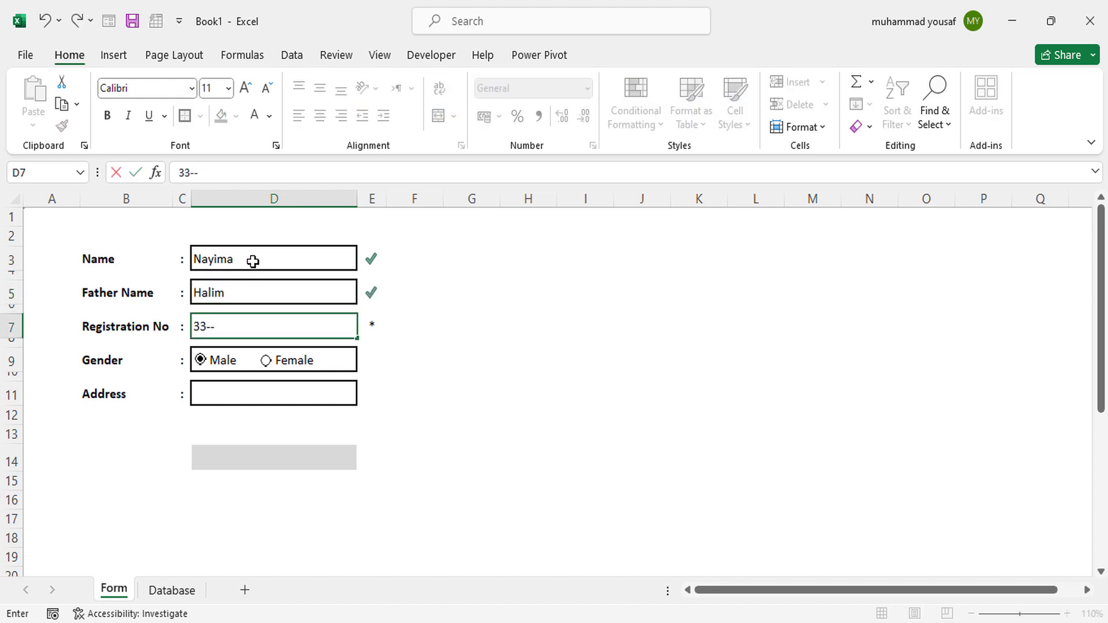
pyautogui.write('3000')
pyautogui.hotkey('ctrl', 'Return')
pyautogui.click(267, 361)
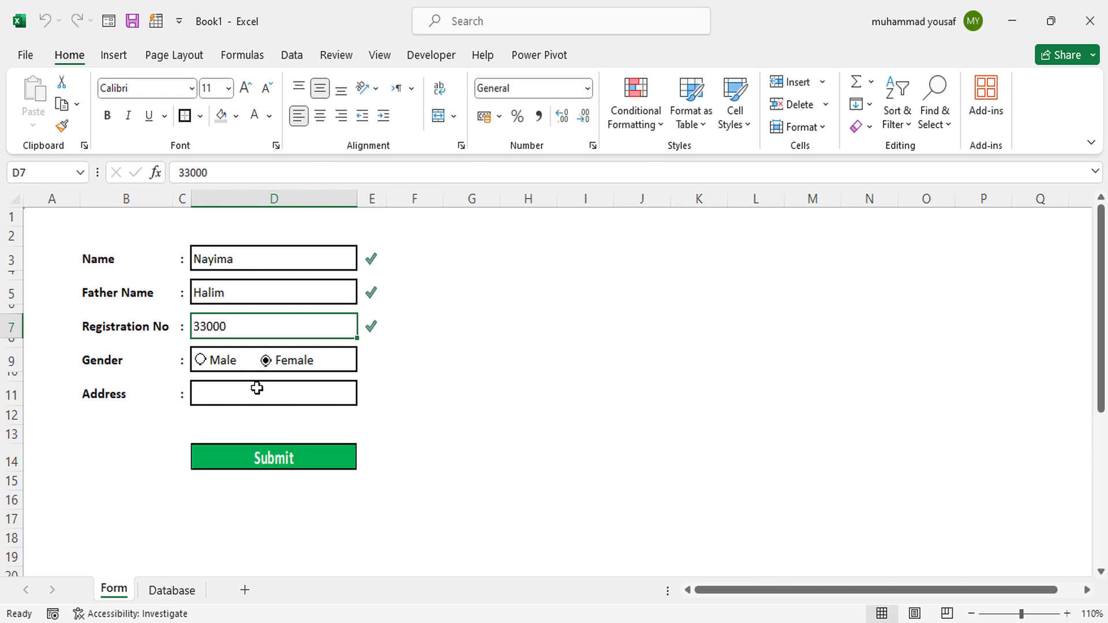
pyautogui.click(255, 393)
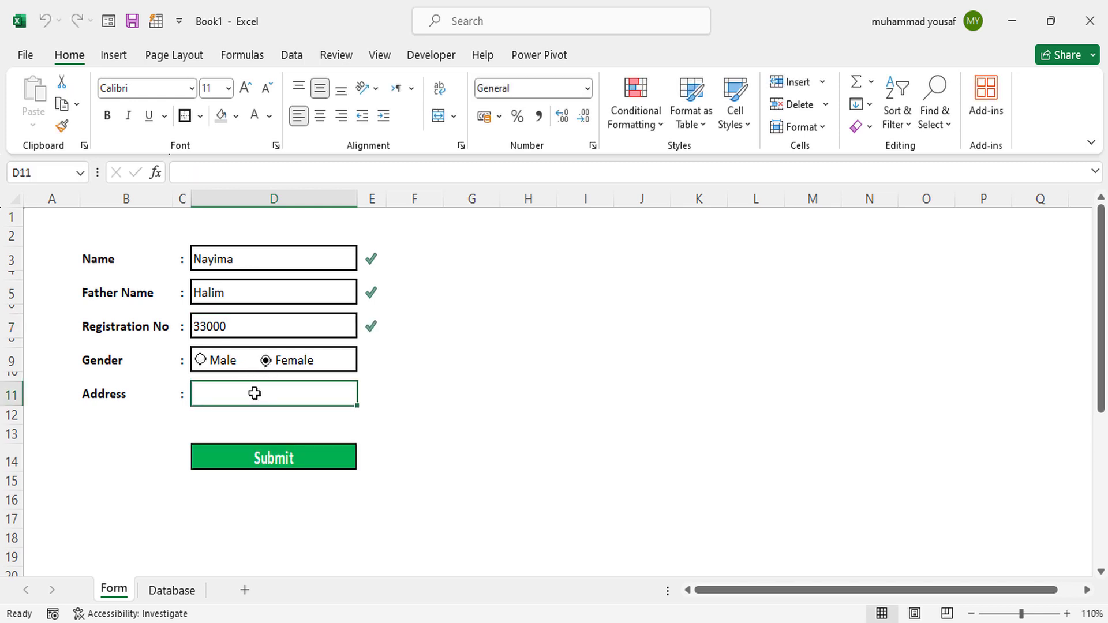
pyautogui.write('adress xxxx')
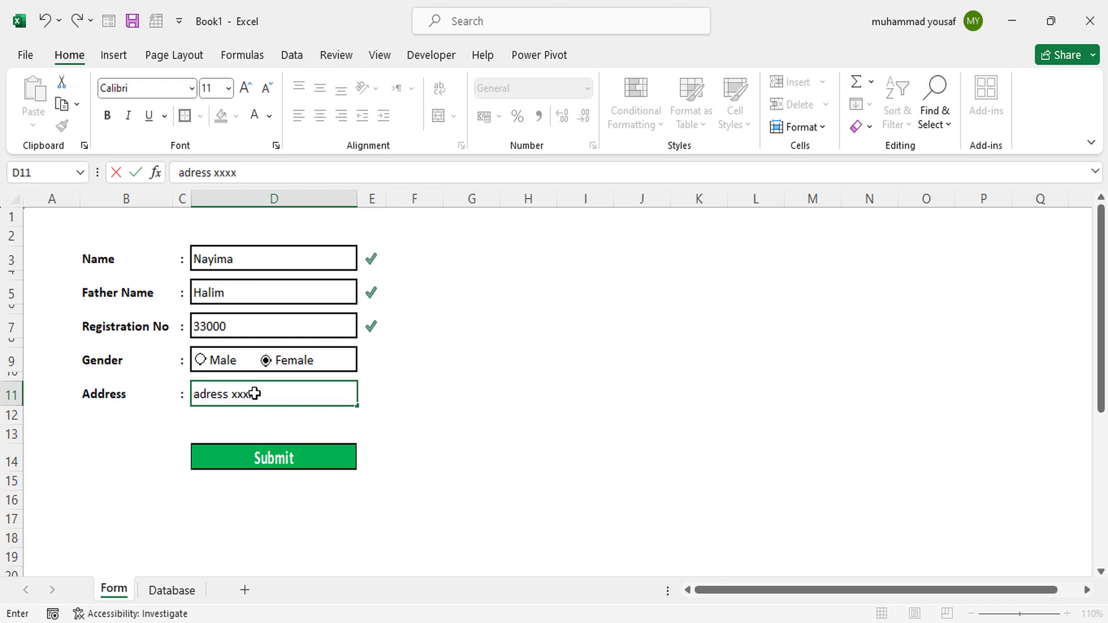
pyautogui.write('xx')
pyautogui.click(292, 465)
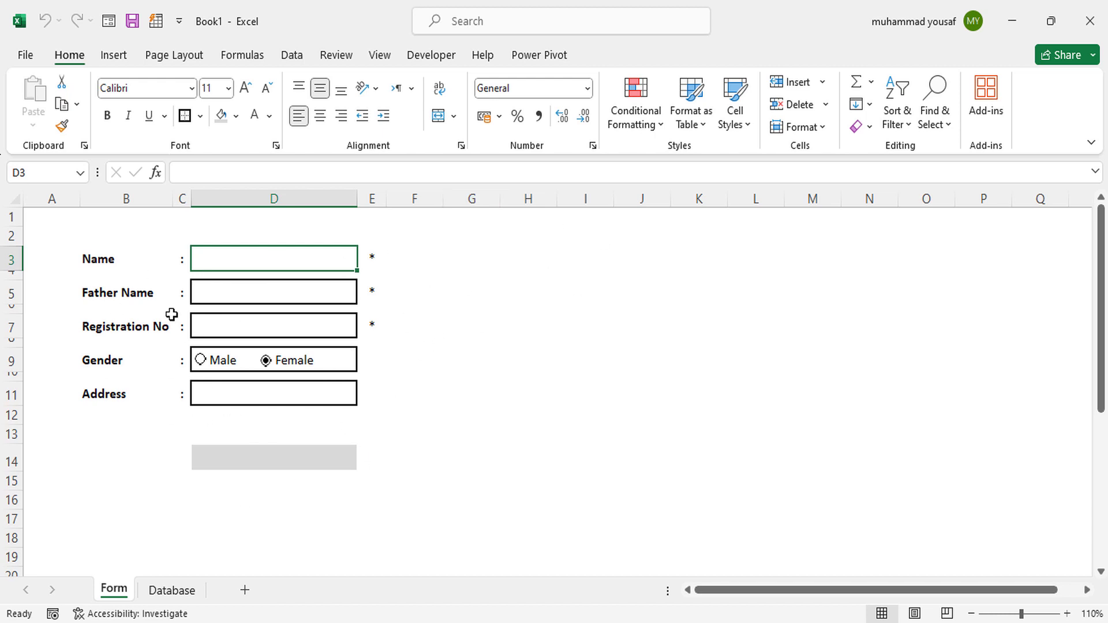
# - Open Module1's code in the Visual Basic editor
pyautogui.click(431, 55)
pyautogui.click(26, 126)
pyautogui.click(55, 193)
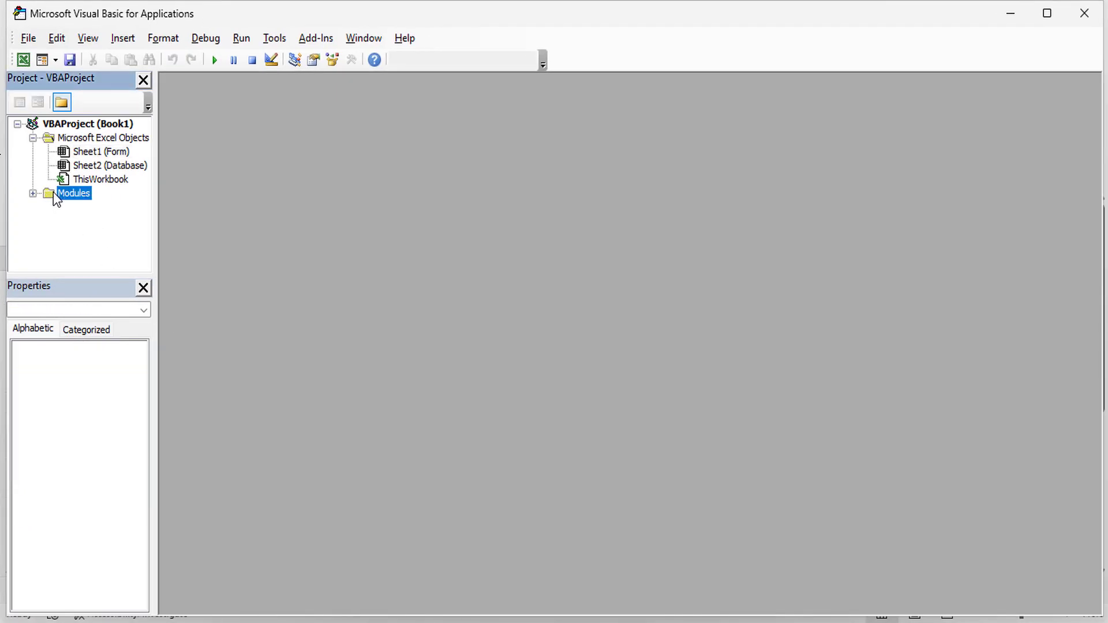
pyautogui.doubleClick(58, 193)
pyautogui.doubleClick(81, 209)
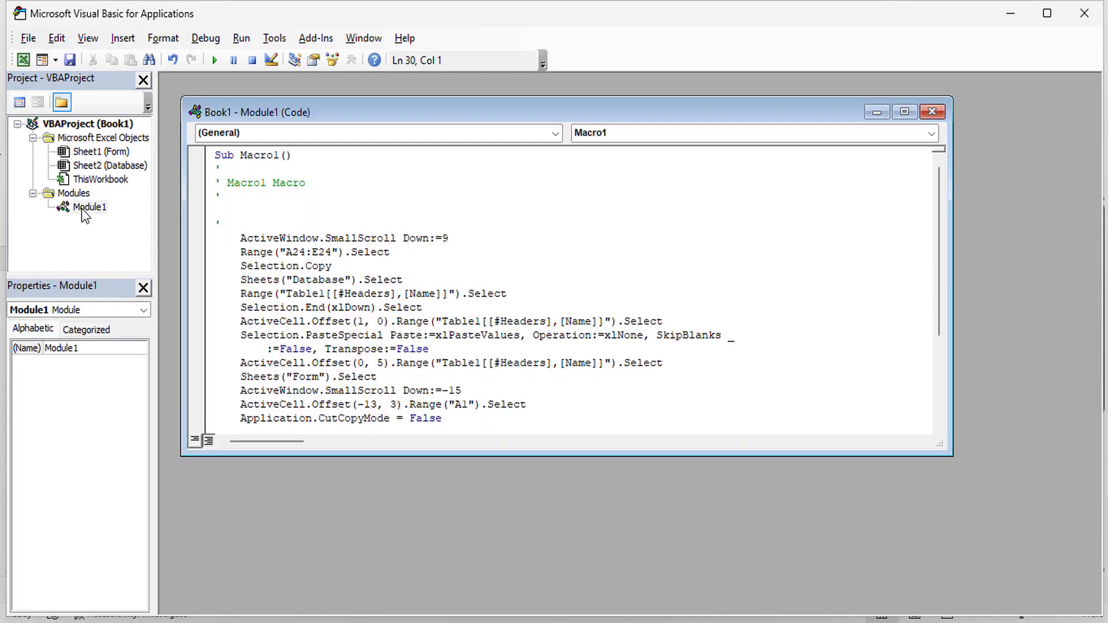
# - Insert Application.ScreenUpdating = False as the first line of Macro1
pyautogui.click(316, 224)
pyautogui.press('Return')
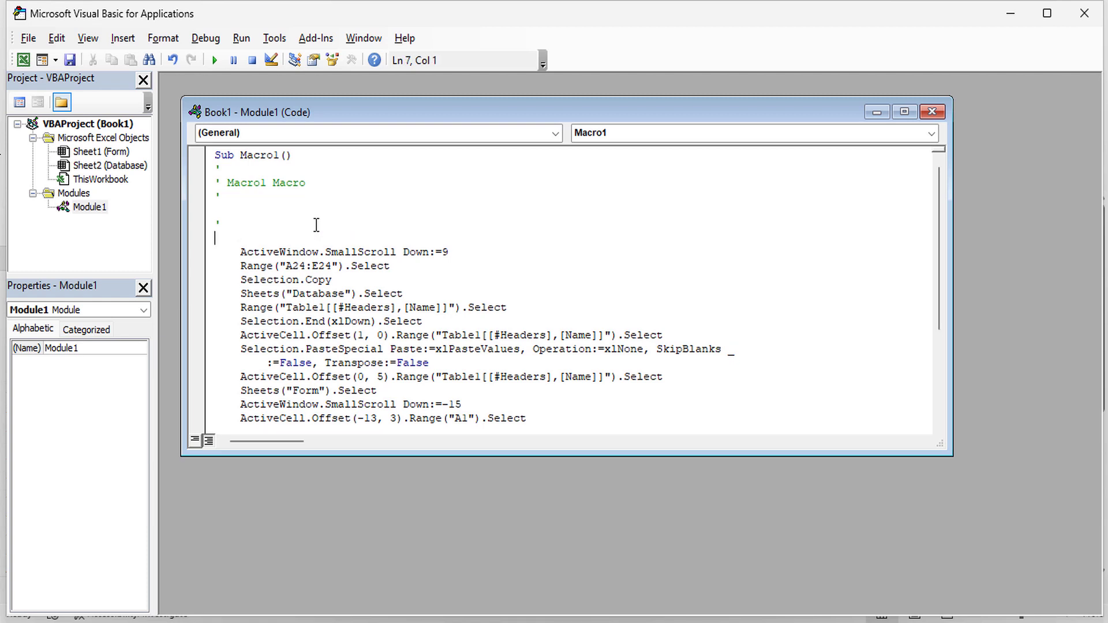
pyautogui.write('application.s')
pyautogui.press('Return')
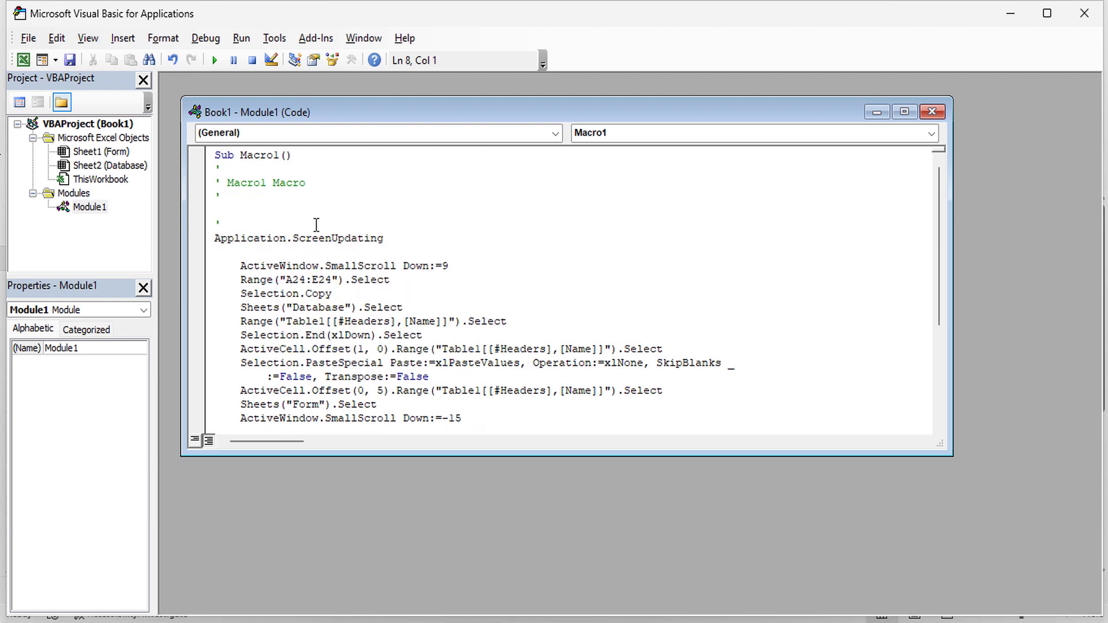
pyautogui.press('BackSpace')
pyautogui.write('= false')
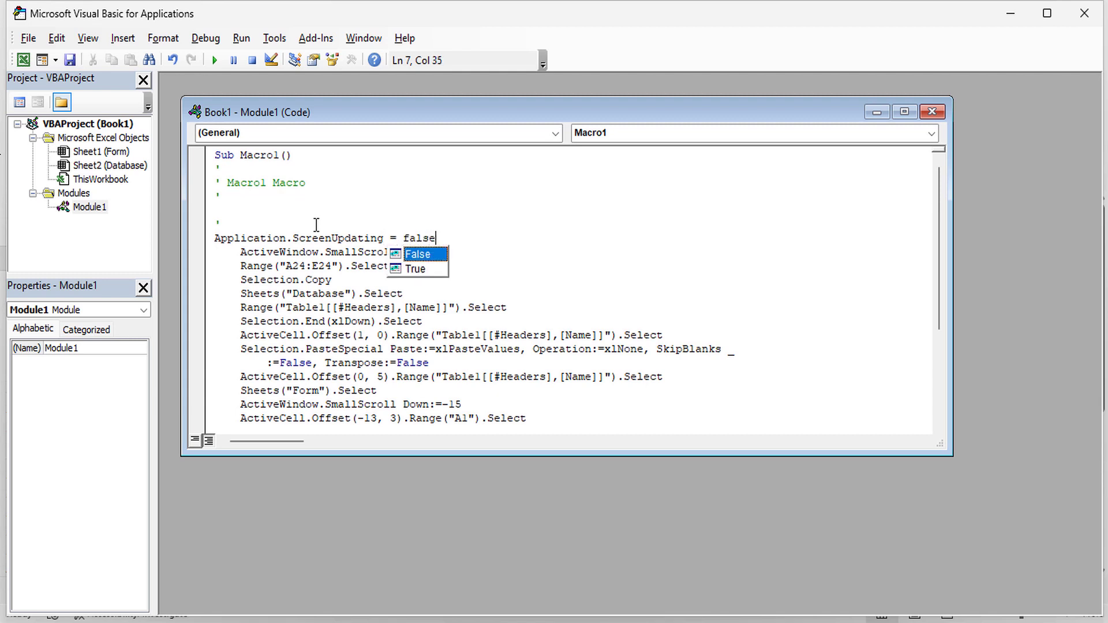
pyautogui.write(';')
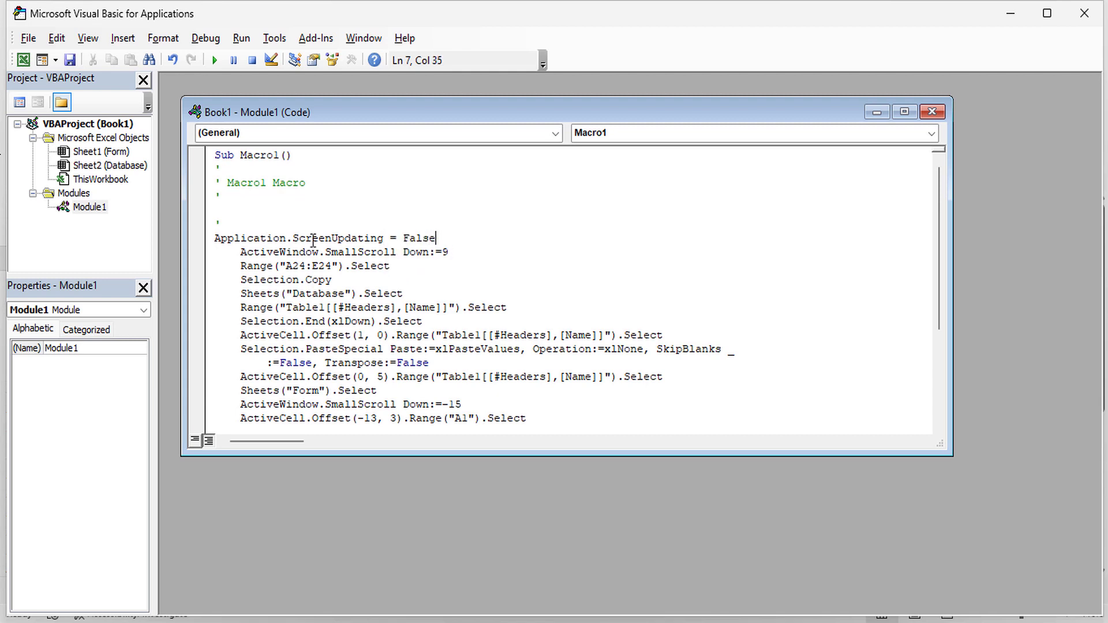
pyautogui.click(71, 60)
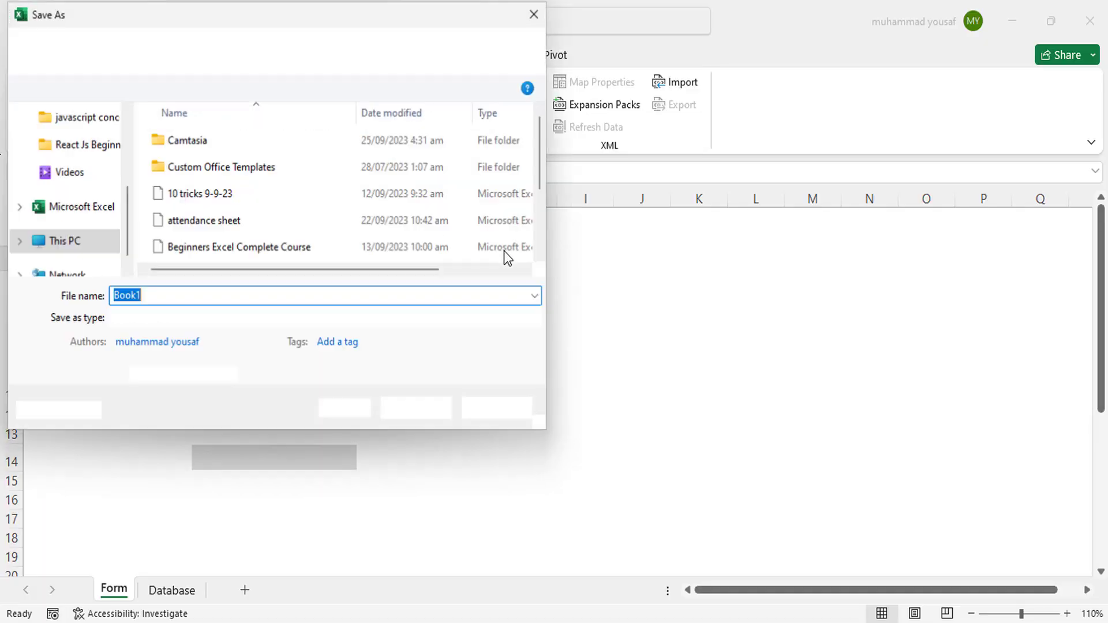
# - Save the workbook in Documents as the Excel Macro-Enabled Workbook 'entry form'
pyautogui.click(217, 317)
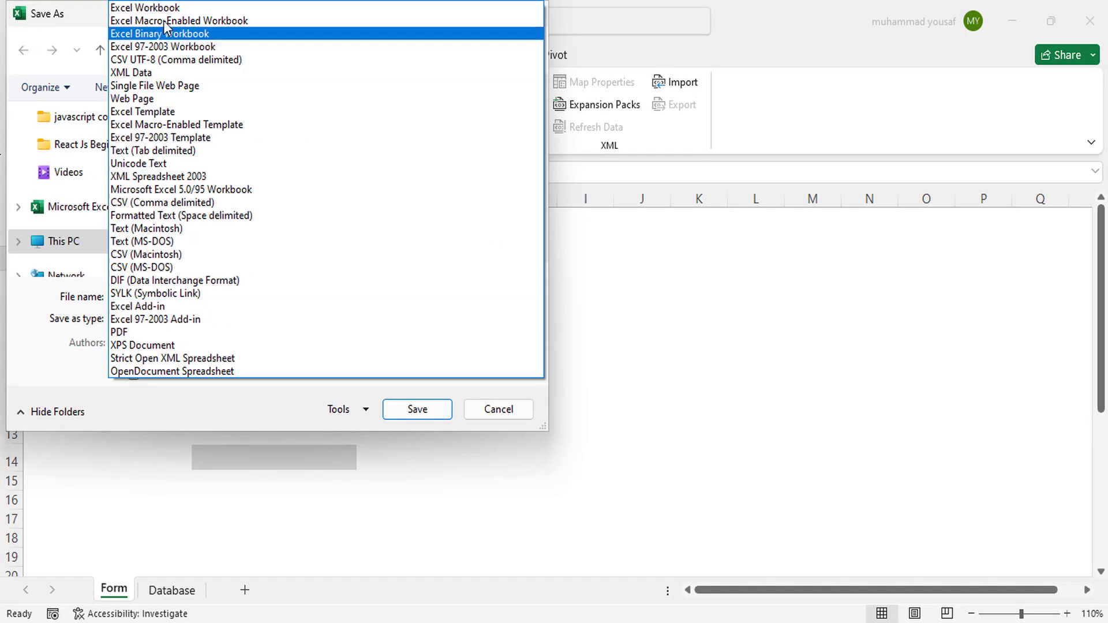
pyautogui.click(197, 22)
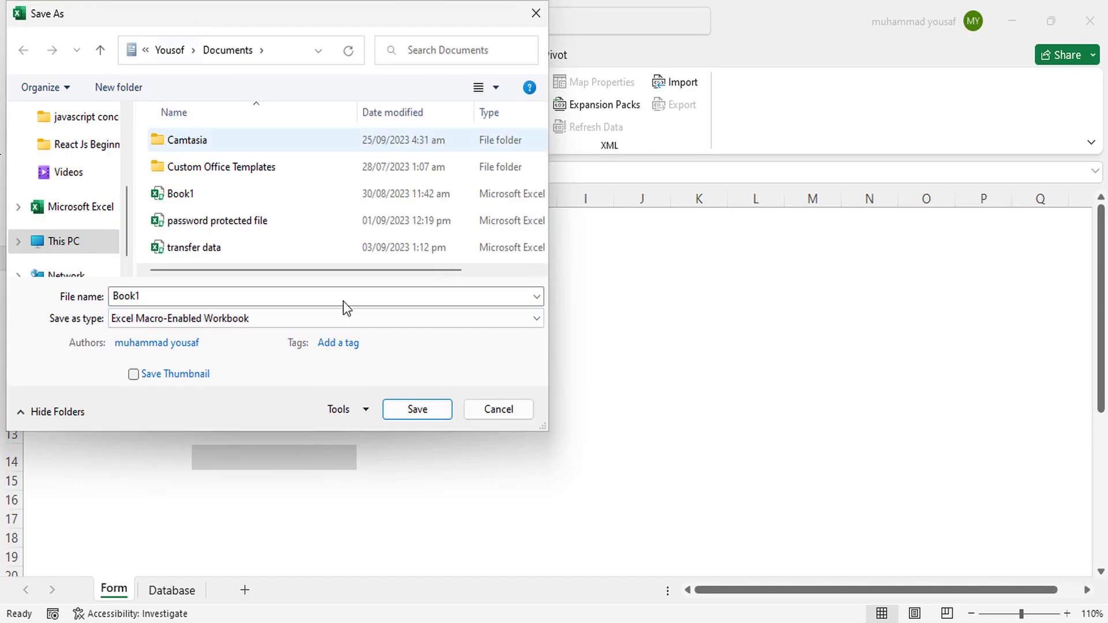
pyautogui.click(277, 291)
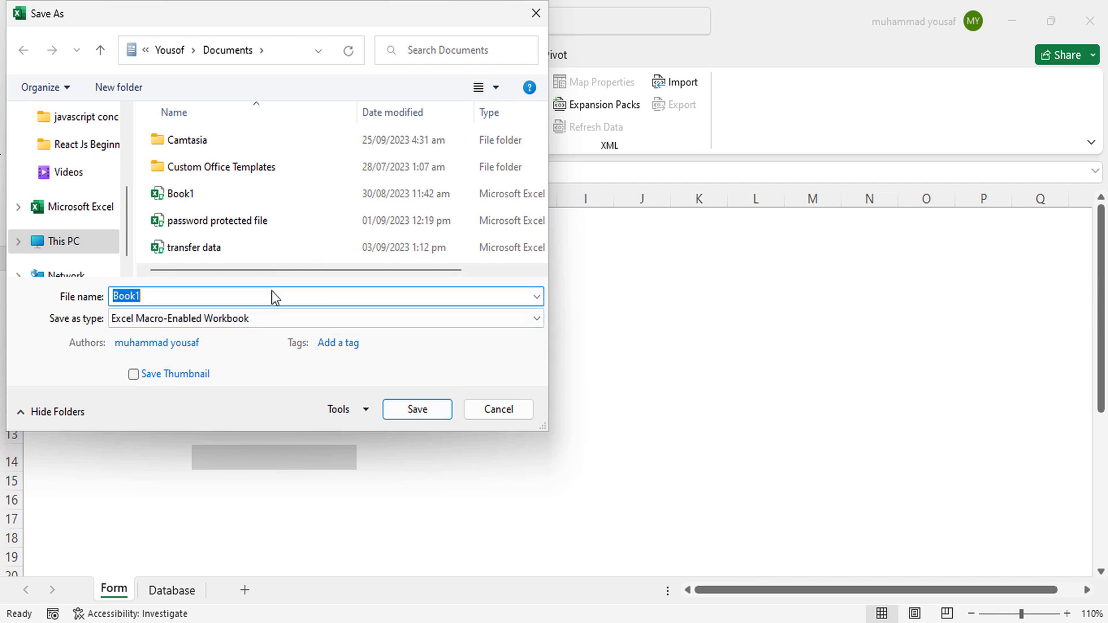
pyautogui.write('entry form')
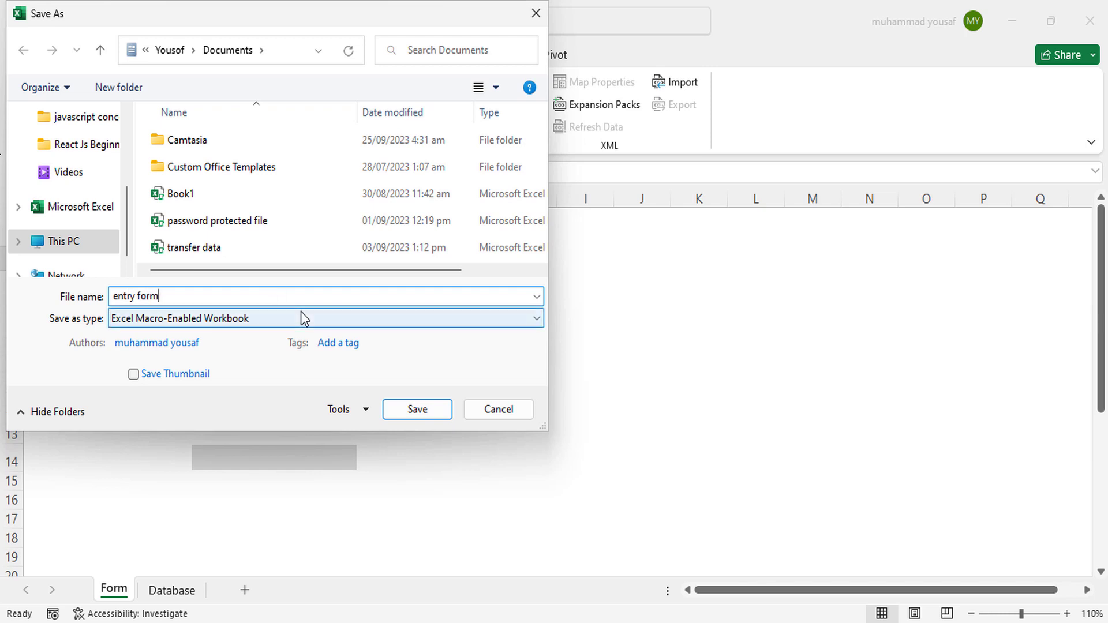
pyautogui.click(74, 242)
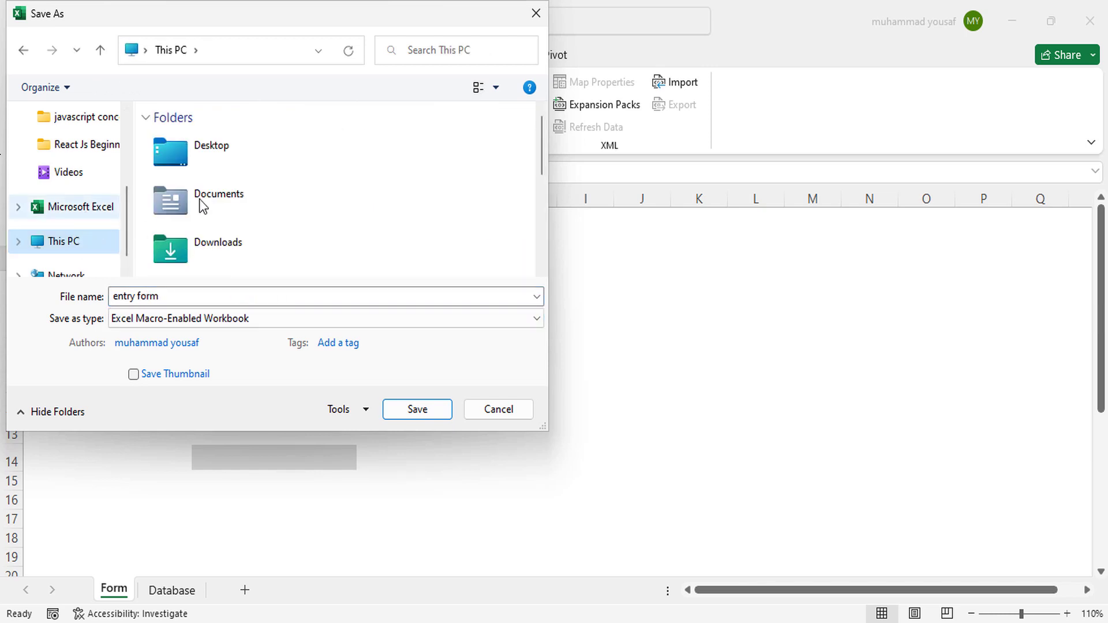
pyautogui.doubleClick(211, 210)
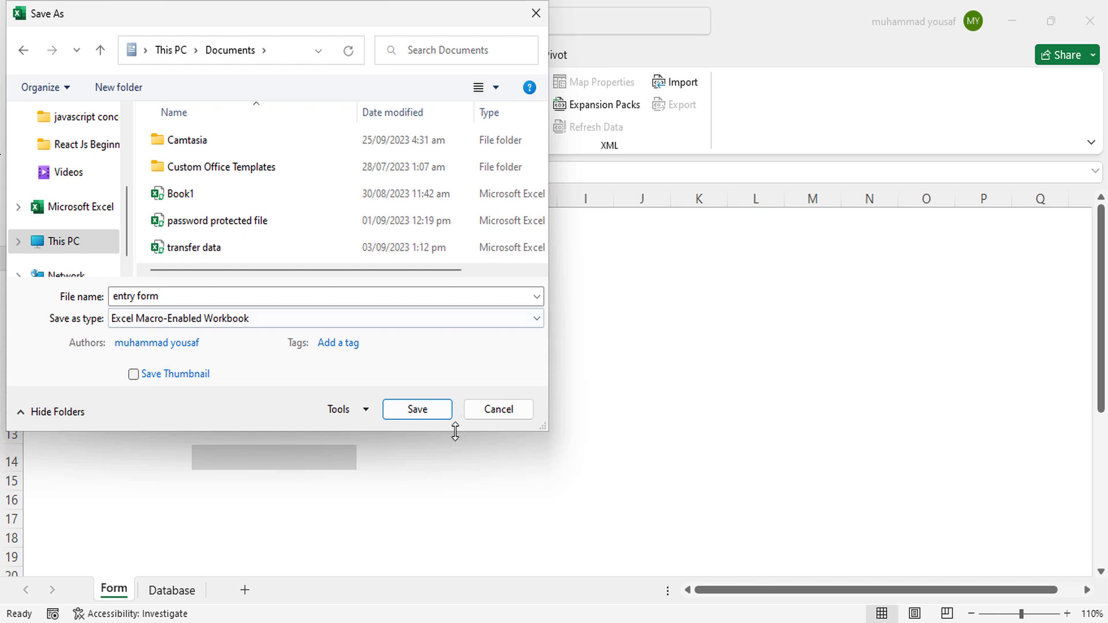
pyautogui.click(423, 414)
pyautogui.hotkey('alt', 'F11')
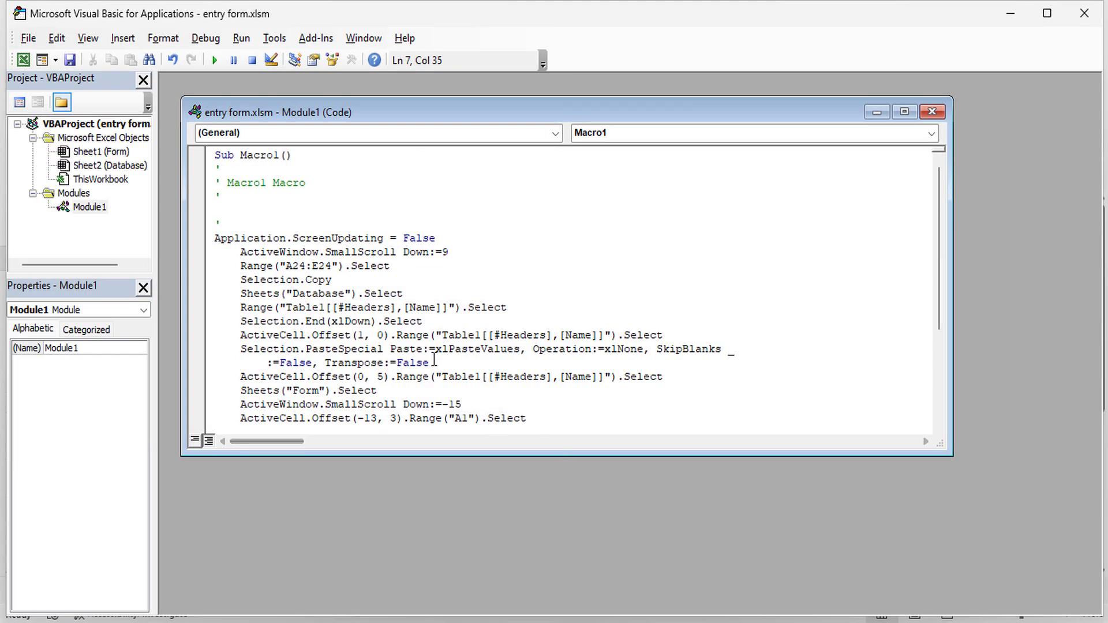
# - Submit a Male entry with registration 33092 and address 'new address', then check the Database sheet
pyautogui.click(1098, 19)
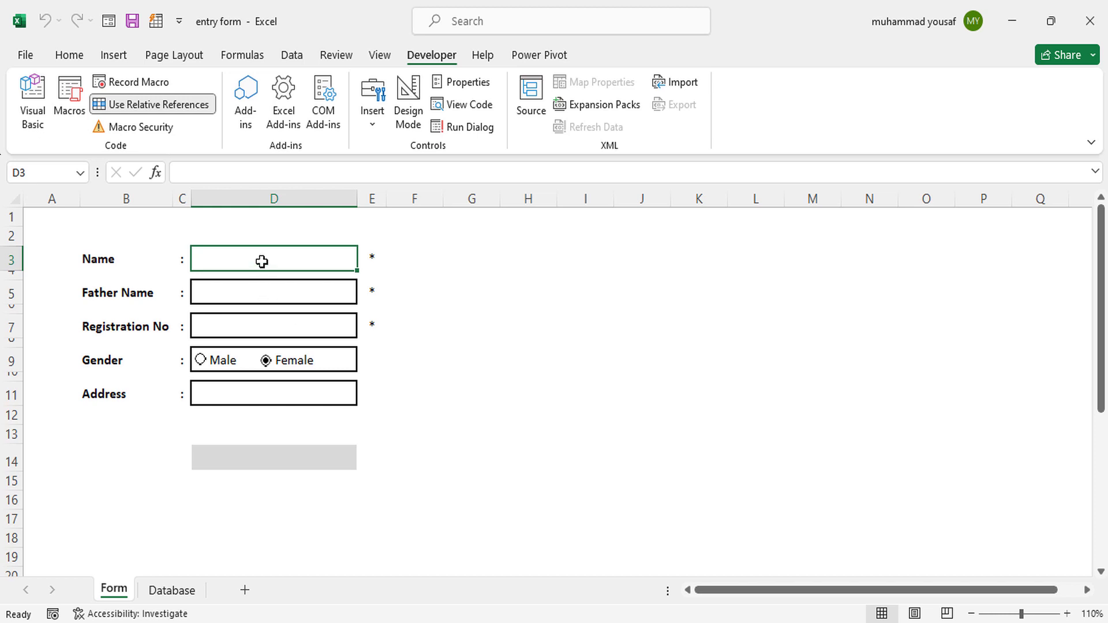
pyautogui.write('arif')
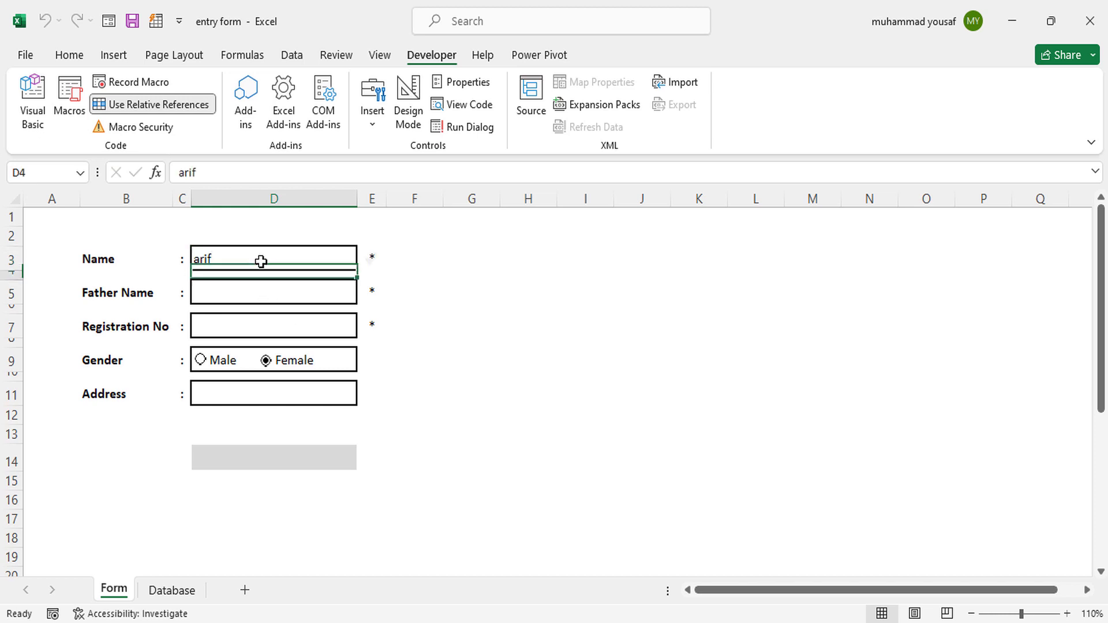
pyautogui.press('Return')
pyautogui.write('omar')
pyautogui.press('Return')
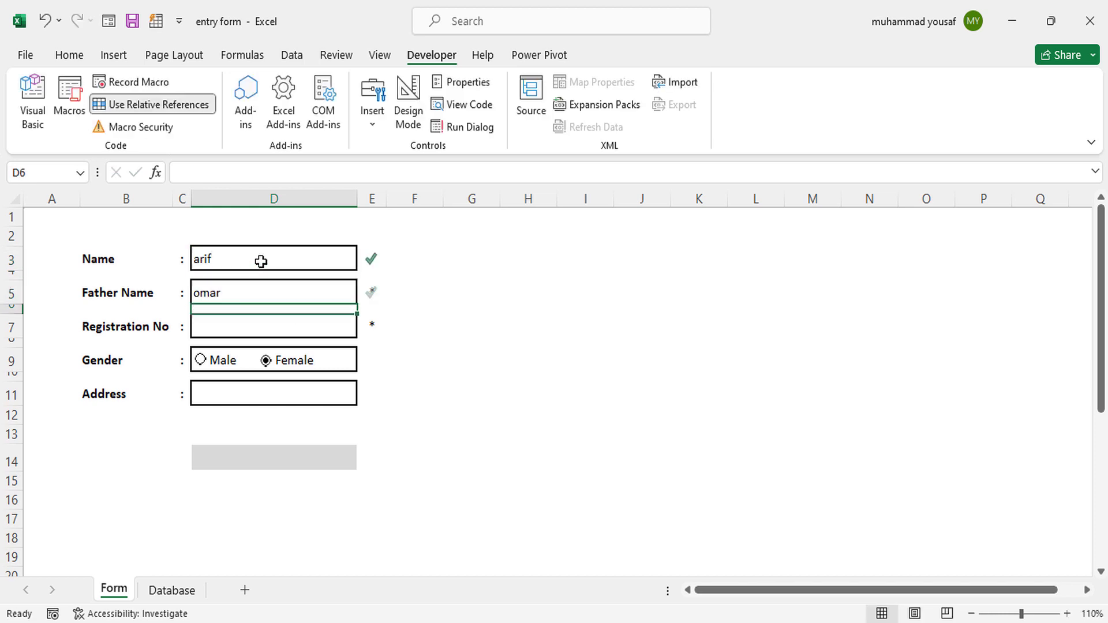
pyautogui.write('33092')
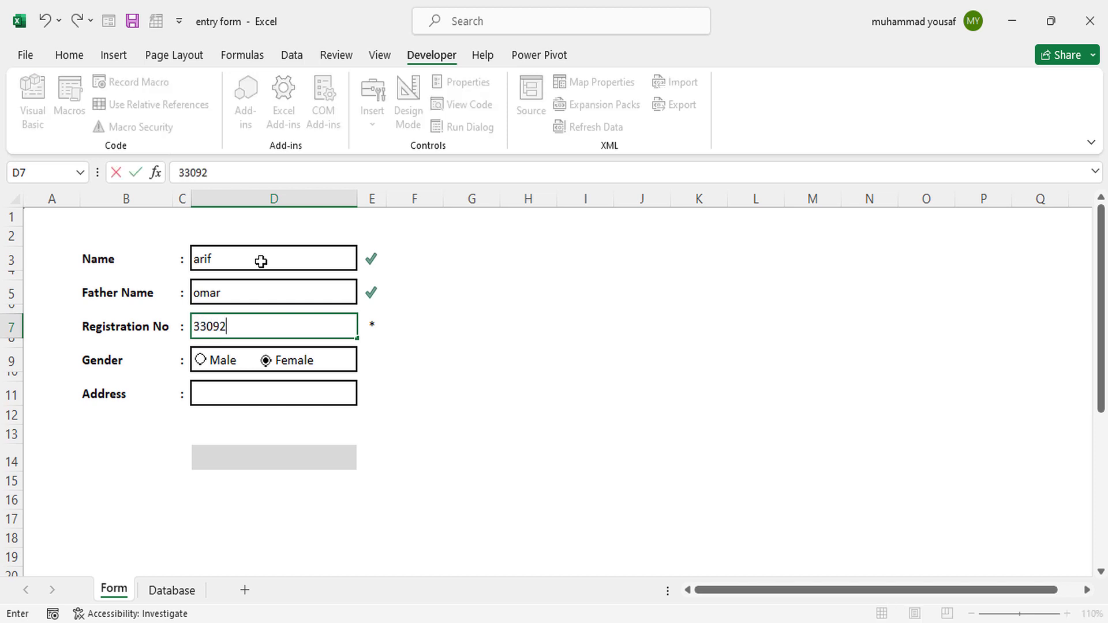
pyautogui.press('Return')
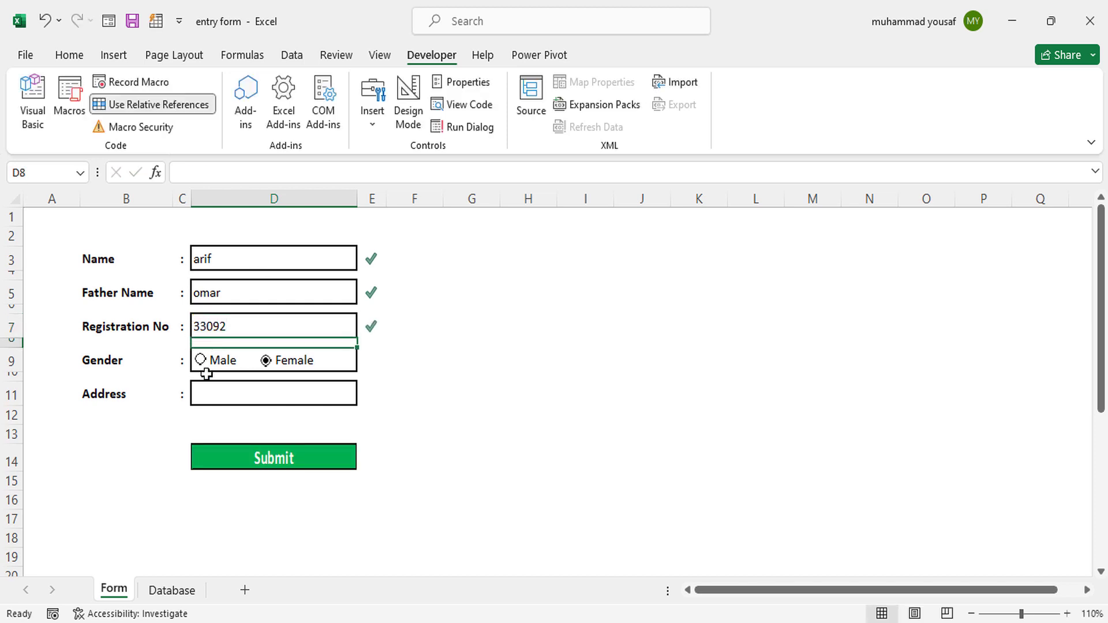
pyautogui.click(201, 362)
pyautogui.click(264, 400)
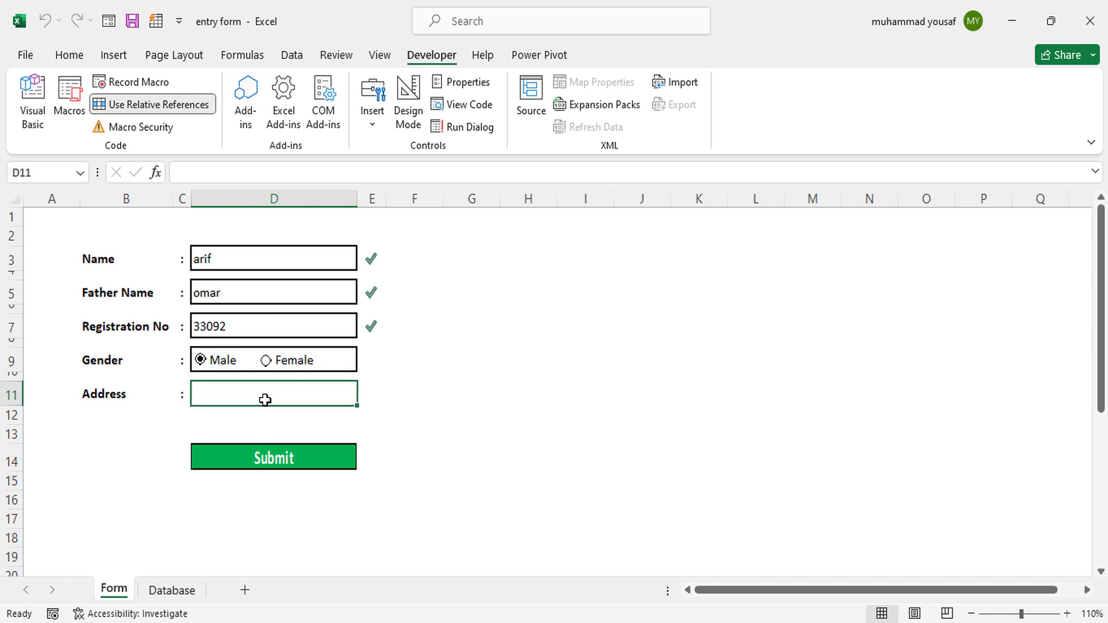
pyautogui.write('new address')
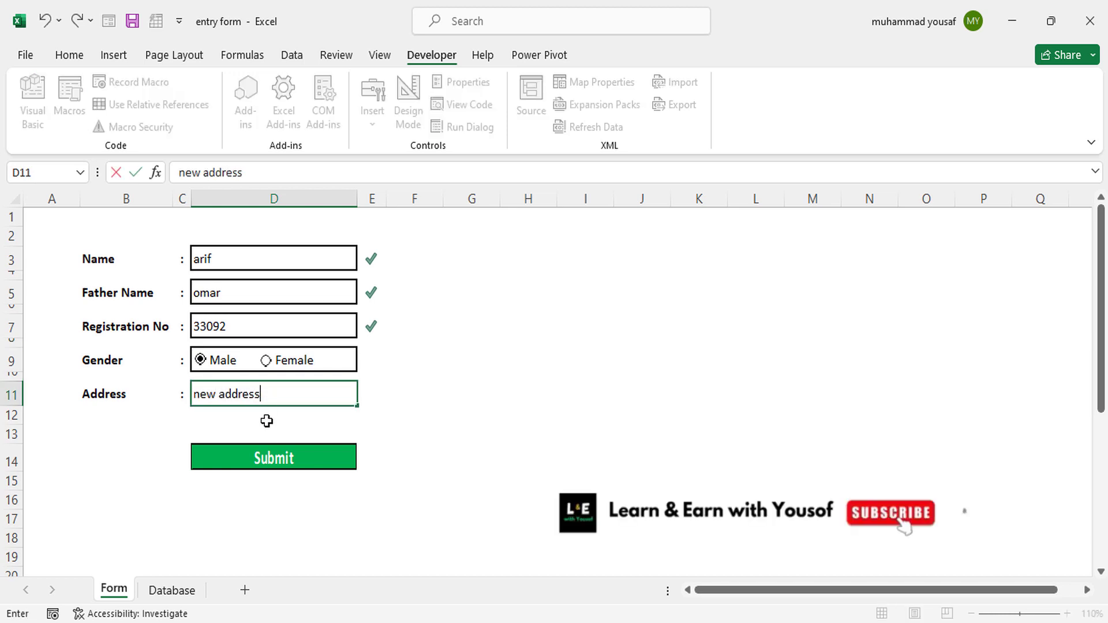
pyautogui.click(270, 456)
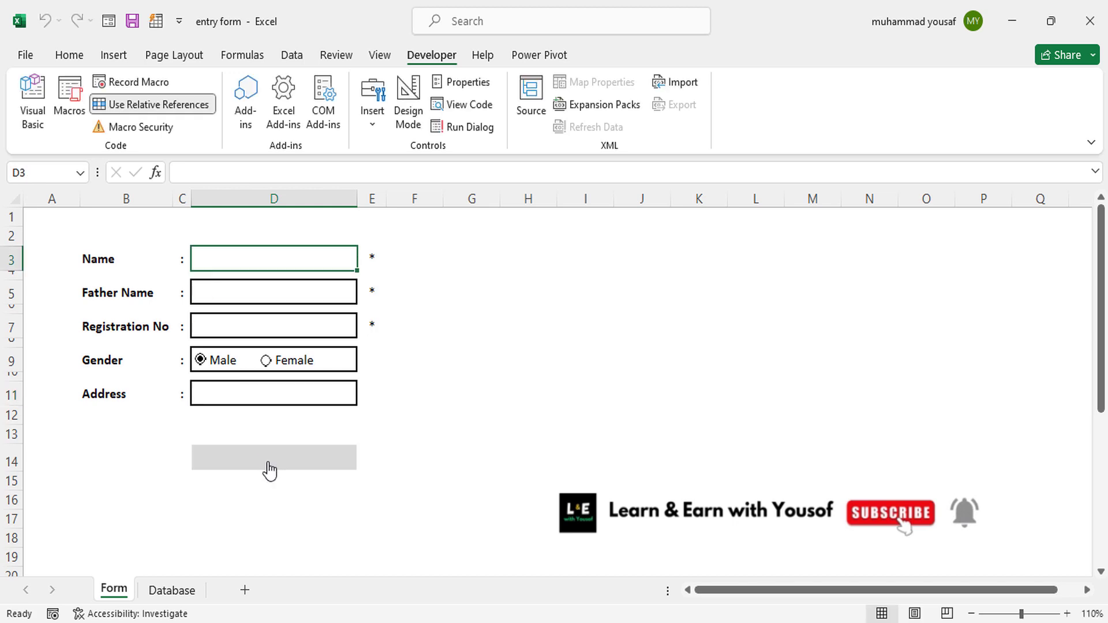
pyautogui.click(171, 590)
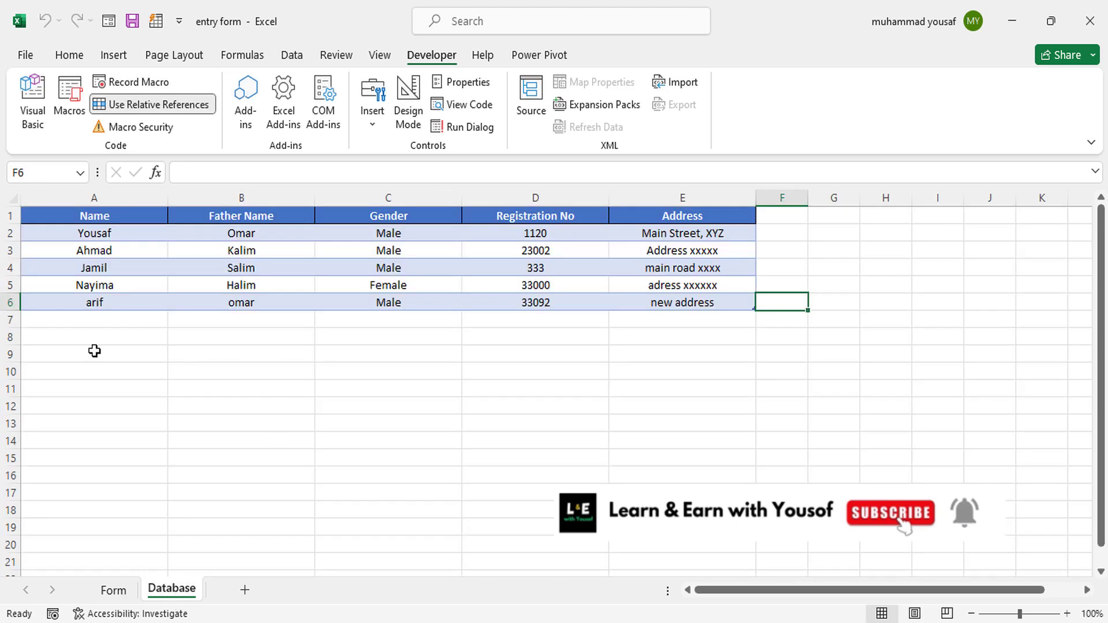